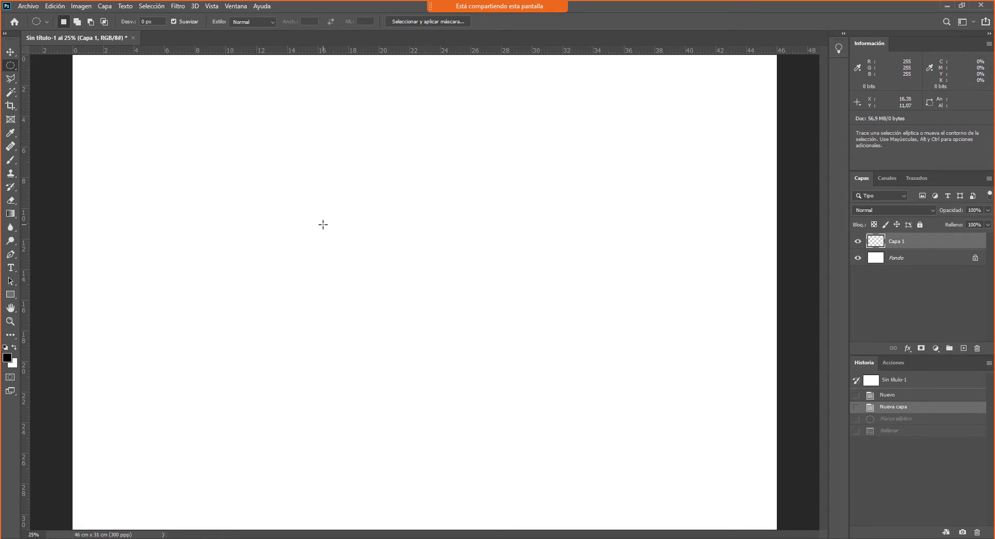
Step: Draw a circular selection about 6 cm wide near the canvas centre and fill it with black on Capa 1
left_click_drag(324, 224, 414, 318)
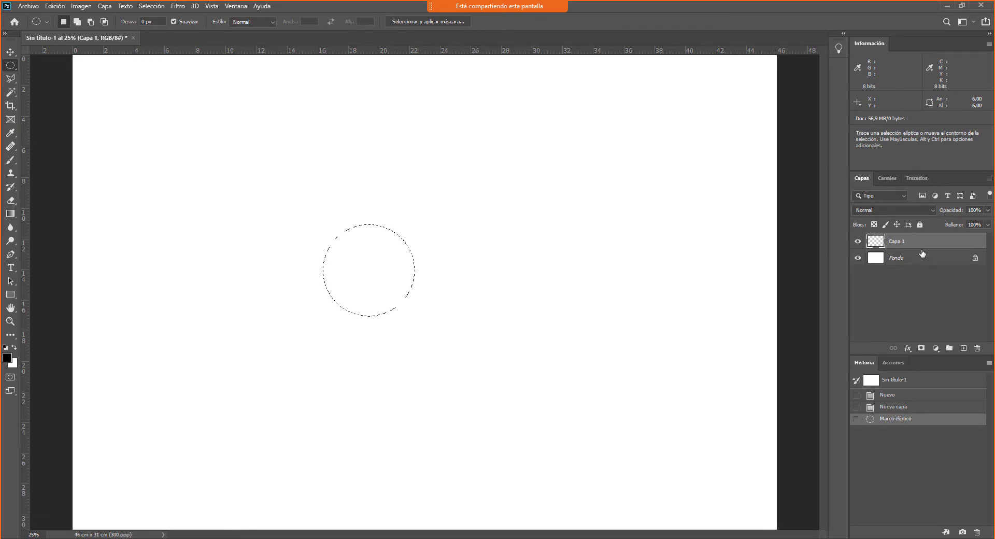
left_click(858, 258)
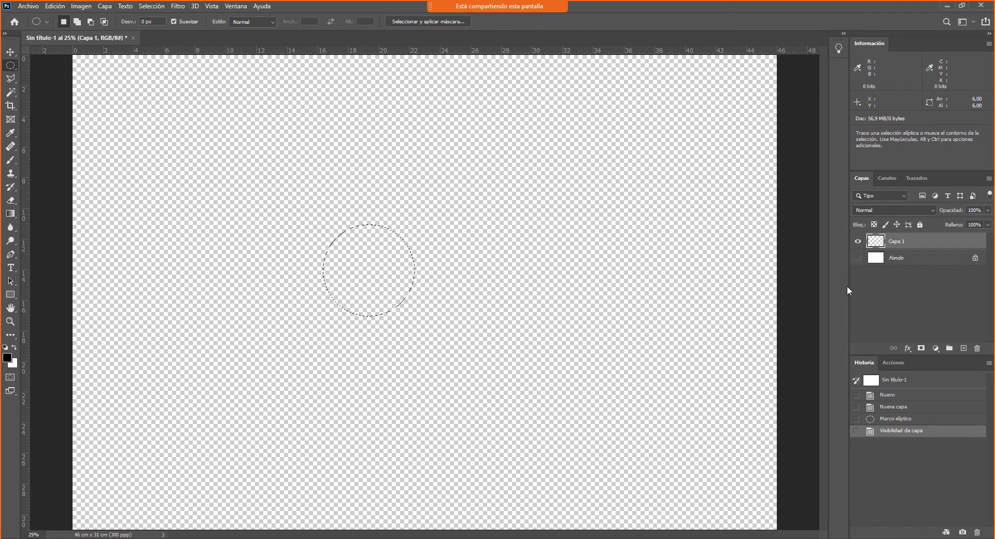
left_click(858, 258)
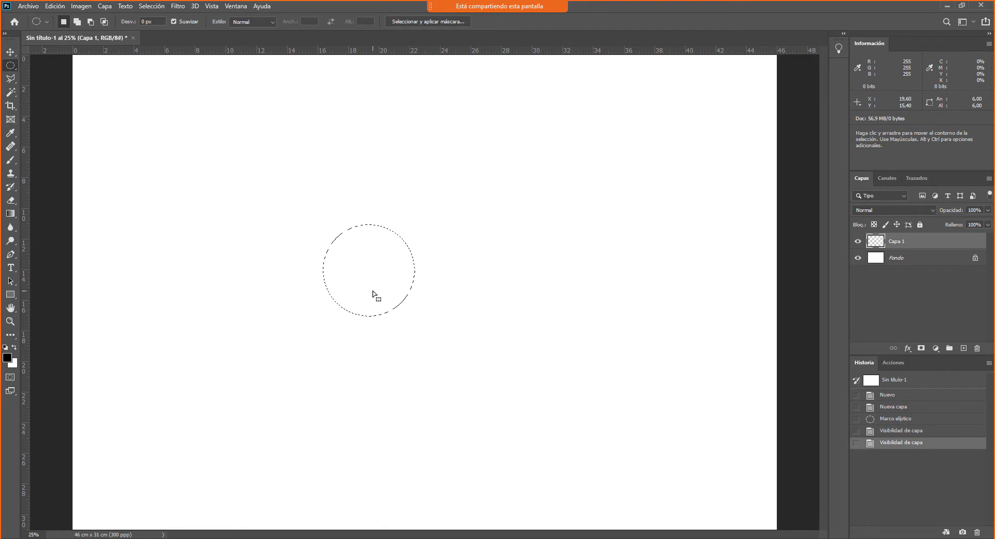
key("alt+BackSpace")
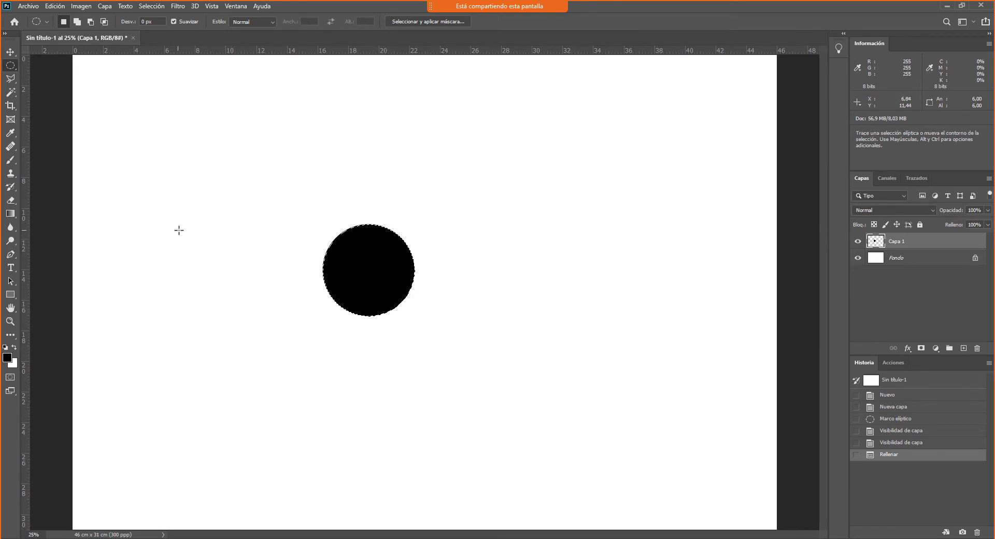
Step: Shade the black circle into a sphere by erasing its upper-right side with a large soft Eraser at 40% opacity
key("e")
mouse_move(336, 196)
left_mouse_down()
mouse_move(381, 205)
mouse_move(359, 204)
left_mouse_up()
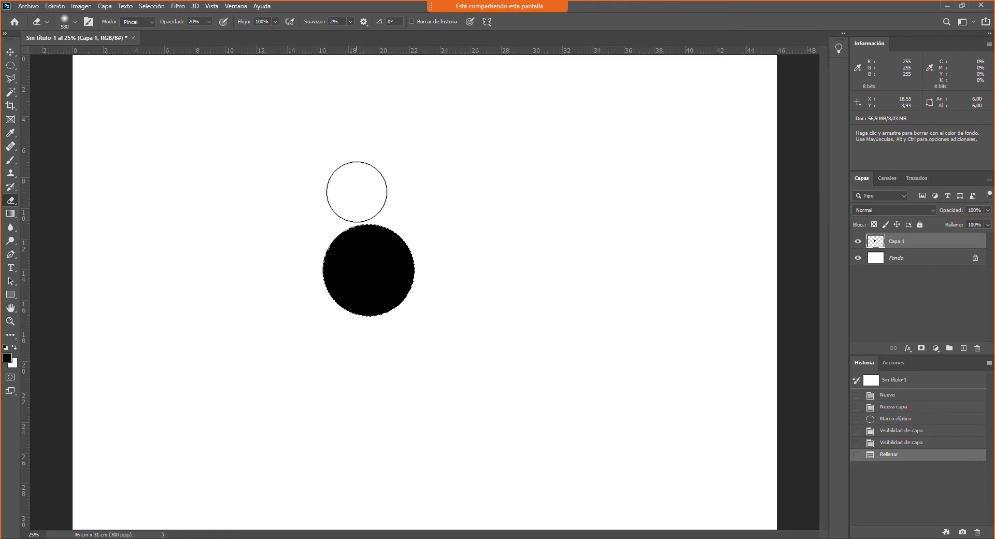
key("4")
mouse_move(389, 194)
left_mouse_down()
mouse_move(382, 247)
mouse_move(433, 276)
mouse_move(486, 223)
left_mouse_up()
mouse_move(429, 269)
left_mouse_down()
mouse_move(372, 278)
mouse_move(367, 246)
mouse_move(447, 225)
mouse_move(426, 259)
mouse_move(397, 242)
mouse_move(421, 236)
mouse_move(416, 260)
mouse_move(382, 258)
mouse_move(432, 240)
mouse_move(407, 262)
mouse_move(431, 246)
mouse_move(394, 253)
left_mouse_up()
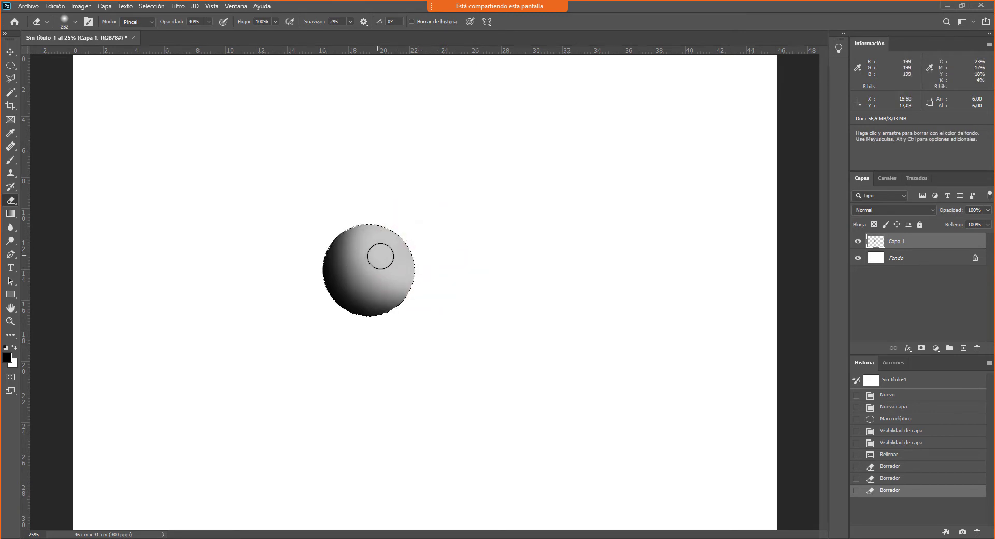
Step: Erase a bright highlight into the sphere's upper-right area with a 252 px eraser and deselect the circle
left_click(382, 256)
left_click(381, 256)
left_click(382, 256)
left_click(381, 256)
left_click(381, 256)
left_click(381, 256)
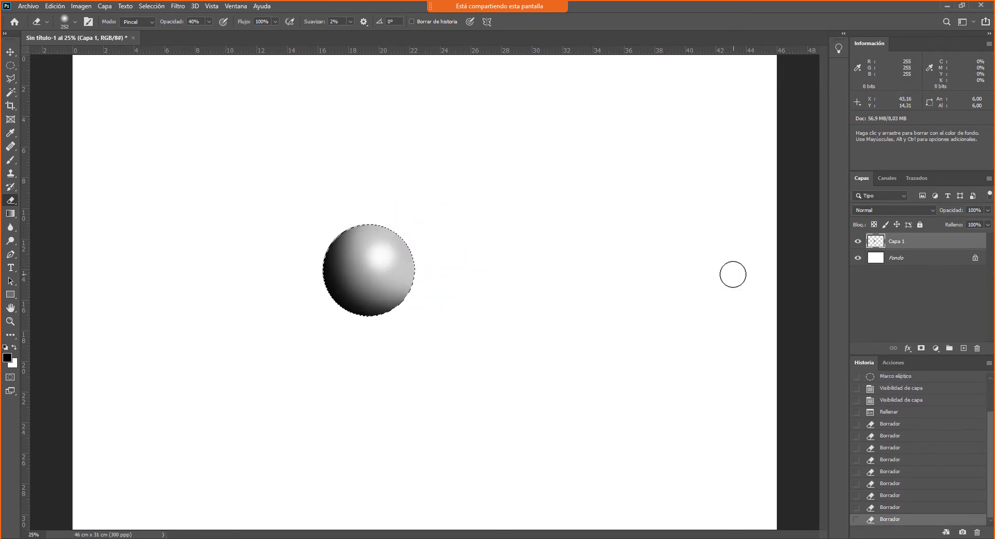
left_click(387, 263)
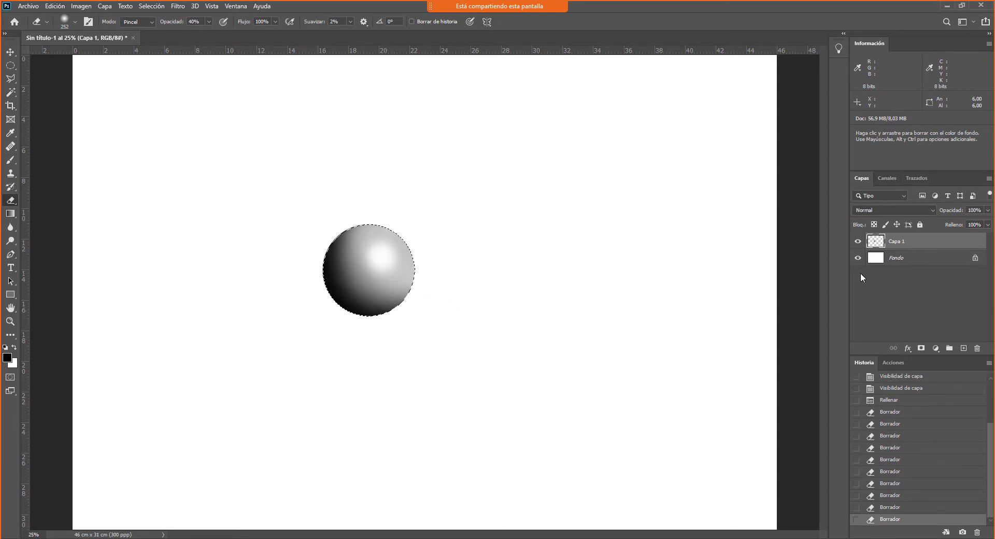
key("ctrl+d")
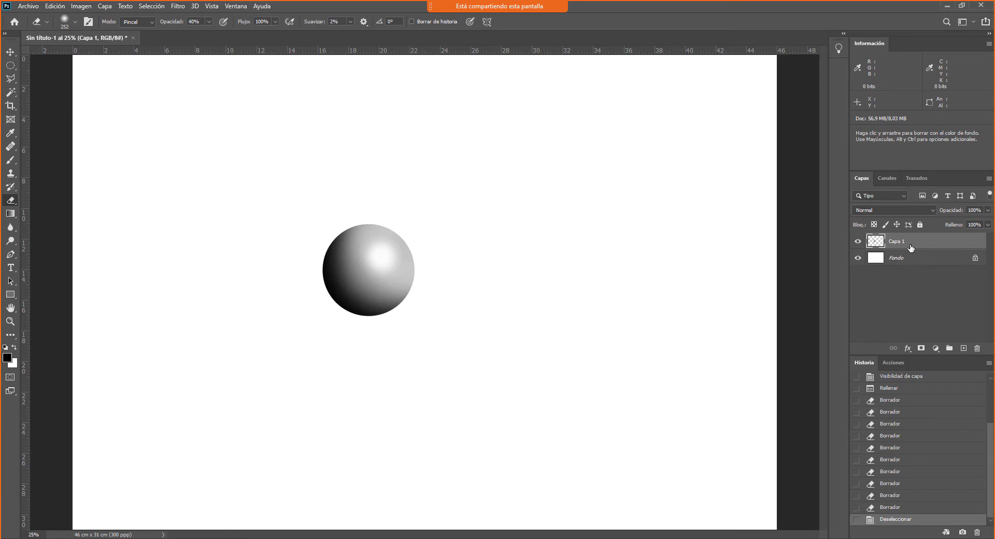
Step: Duplicate the sphere layer, place the copy below and right of the original, and scale it to about 3 cm wide
key("ctrl+y")
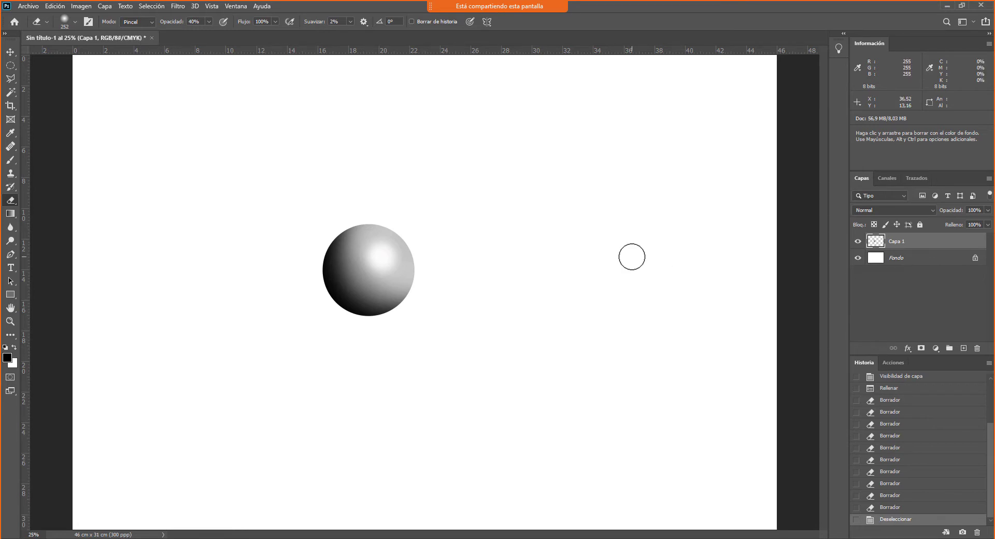
key("ctrl+j")
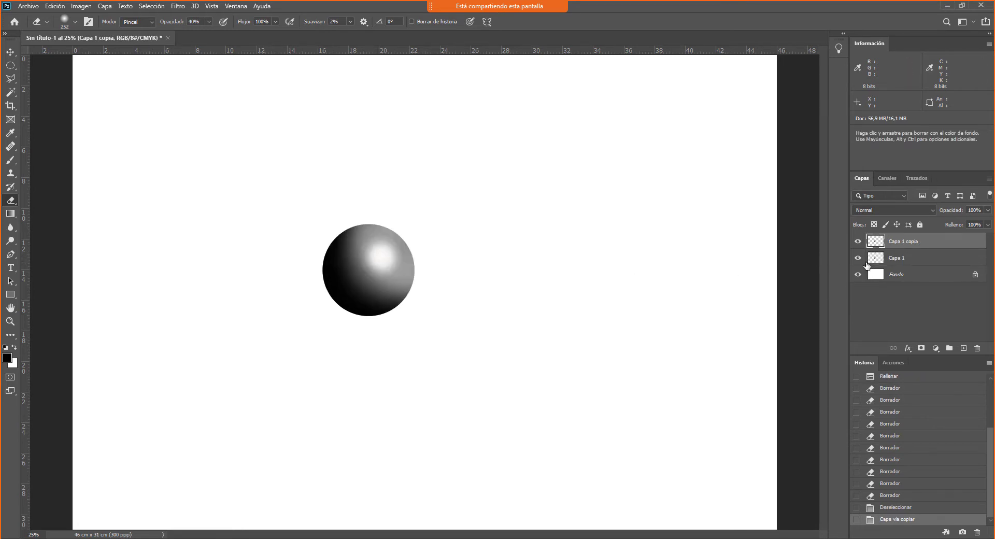
key("v")
left_click_drag(397, 276, 462, 345)
key("ctrl+t")
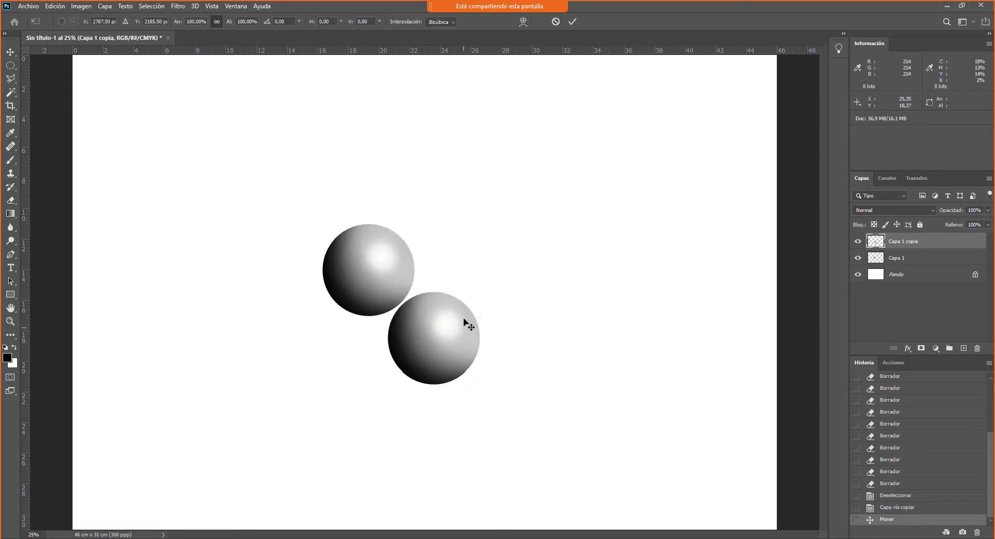
left_click_drag(480, 293, 458, 313)
key("Return")
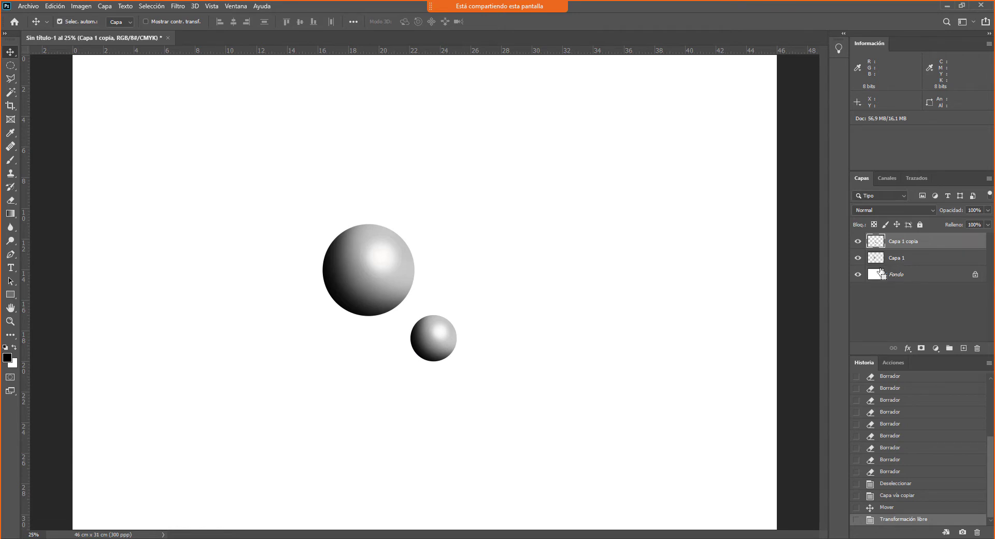
Step: Duplicate the small sphere, place the copy to the right of the large sphere, and enlarge it to about 3.7 cm wide
key("ctrl+j")
left_click_drag(439, 345, 462, 267)
key("ctrl+t")
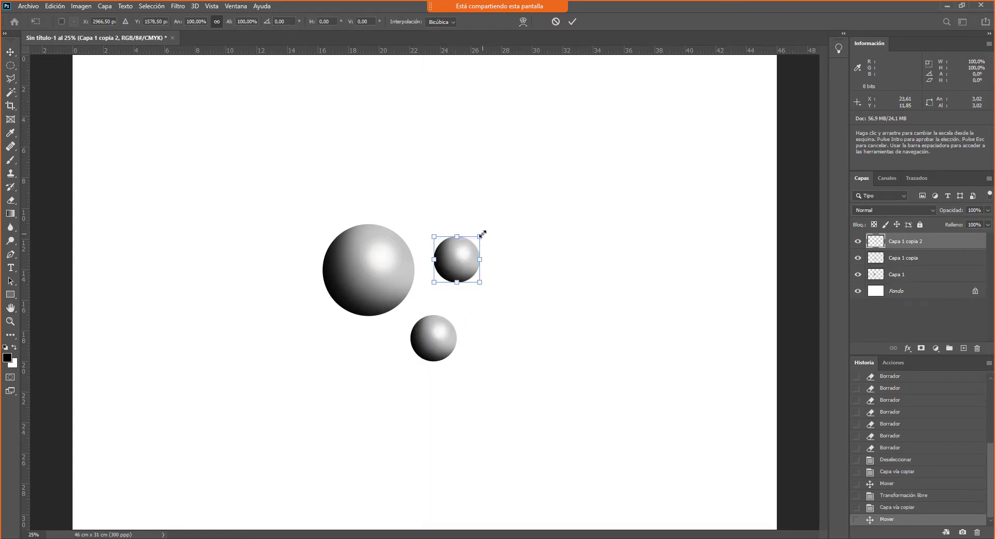
mouse_move(482, 234)
left_mouse_down()
mouse_move(506, 207)
mouse_move(495, 227)
left_mouse_up()
double_click(460, 254)
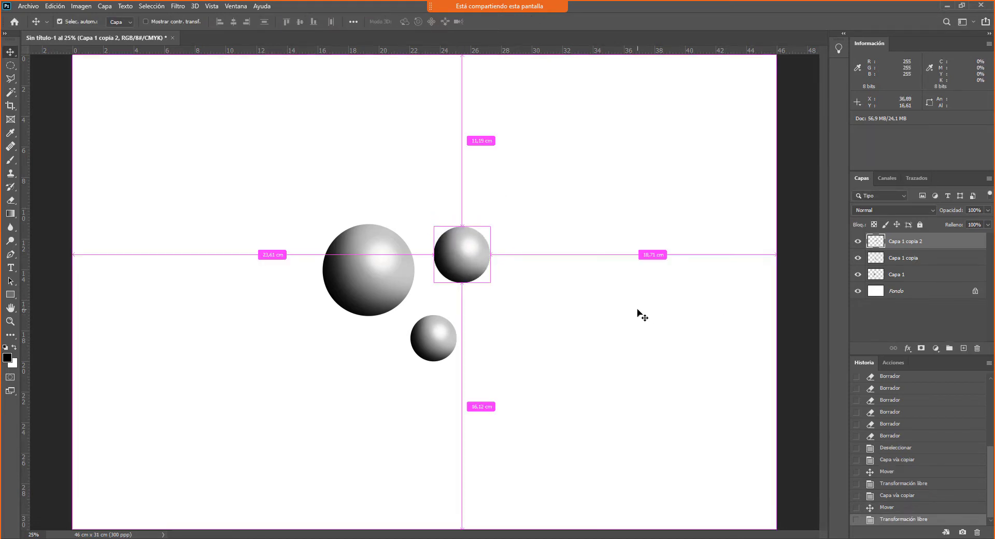
Step: Duplicate the right-hand sphere, move the copy above the others, and scale it to about 50.8%
key("ctrl+j")
left_click_drag(488, 293, 434, 151)
key("ctrl+t")
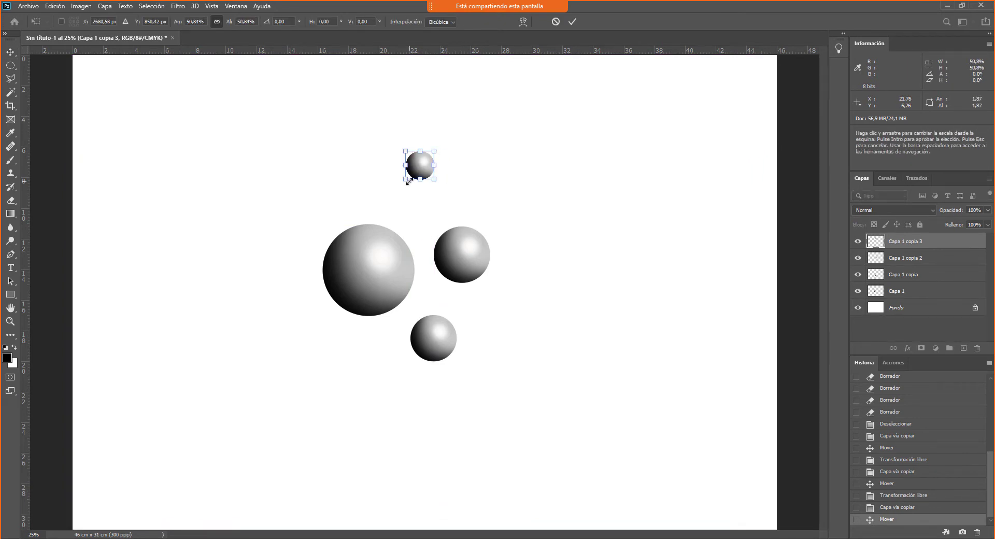
key("Return")
Step: Reposition the three smaller spheres so they sit spaced apart above, to the right of and below the large one
left_click_drag(433, 194, 447, 208)
mouse_move(448, 344)
left_mouse_down()
mouse_move(454, 352)
mouse_move(440, 346)
left_mouse_up()
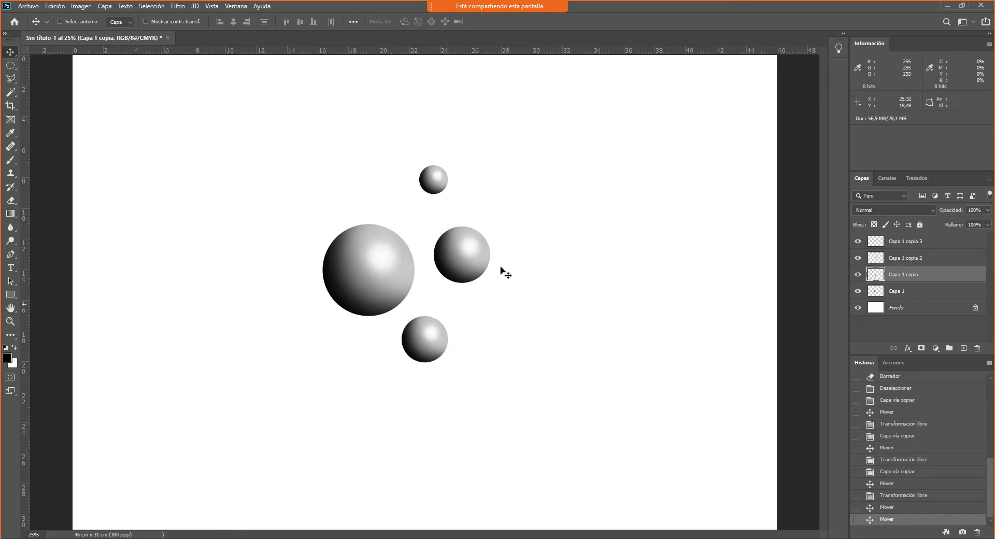
left_click_drag(438, 187, 420, 186)
mouse_move(484, 275)
left_mouse_down()
mouse_move(484, 285)
mouse_move(481, 267)
left_mouse_up()
left_click_drag(480, 267, 469, 237, "ctrl")
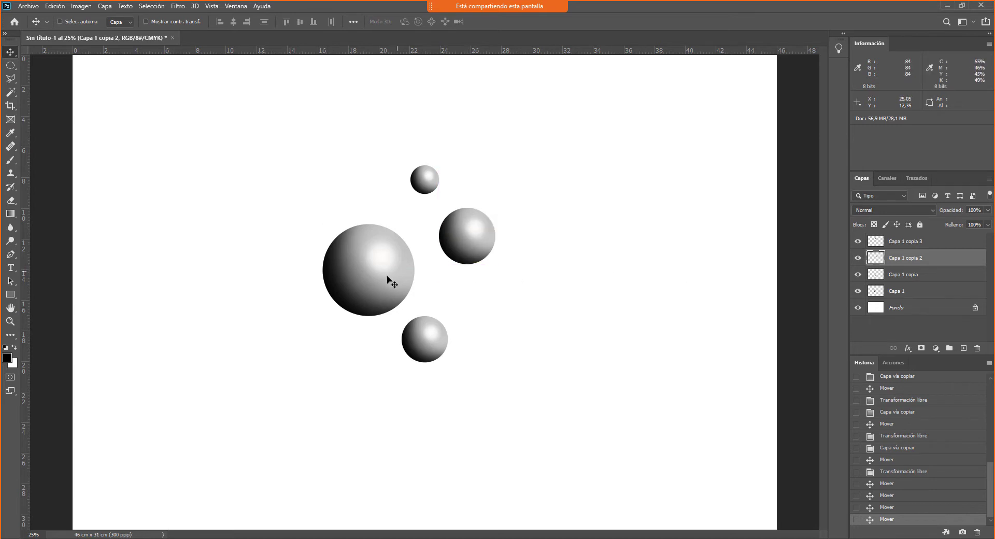
left_click_drag(429, 185, 427, 167, "ctrl")
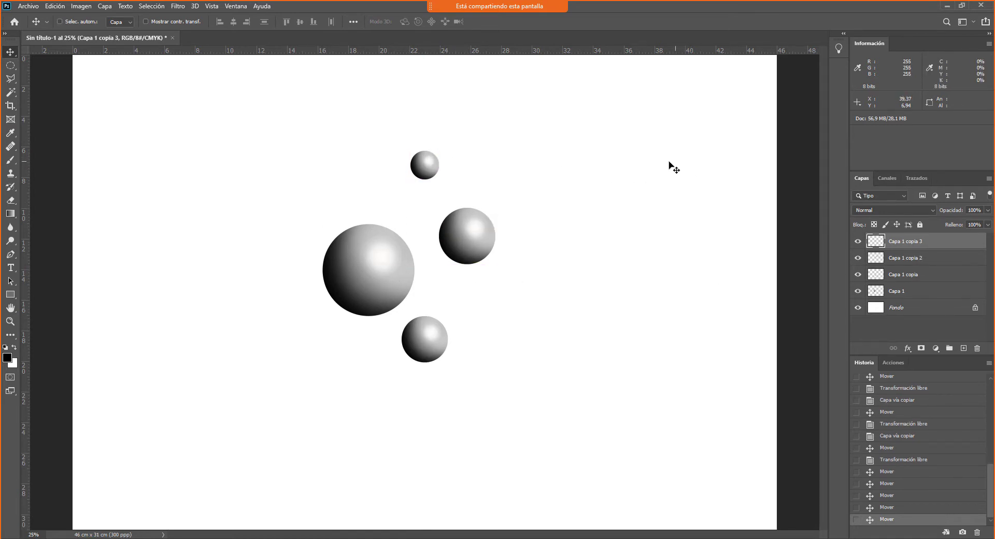
Step: Enclose all four spheres in a rectangular selection about 15.7 by 17 cm and define it as a brush preset with the default name
left_click(11, 66)
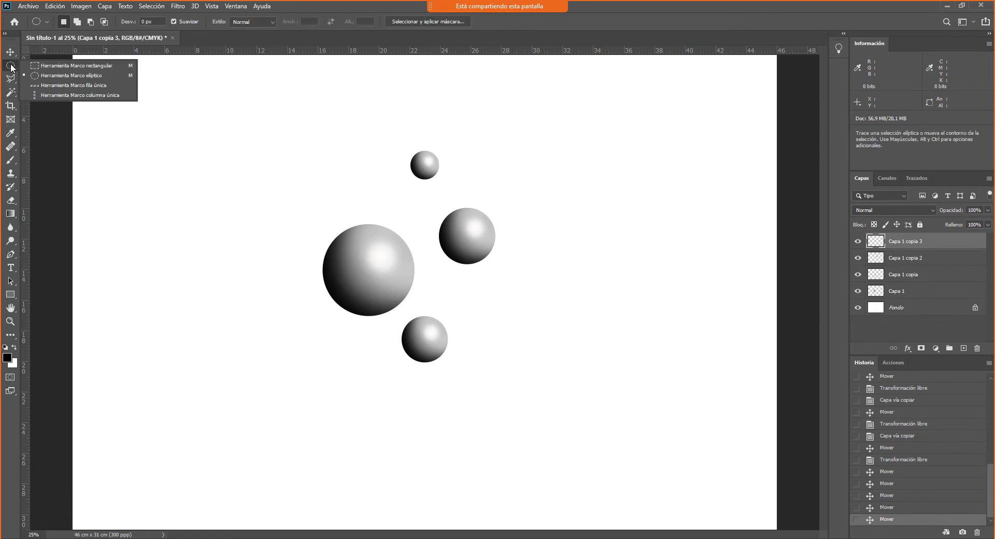
left_click(32, 67)
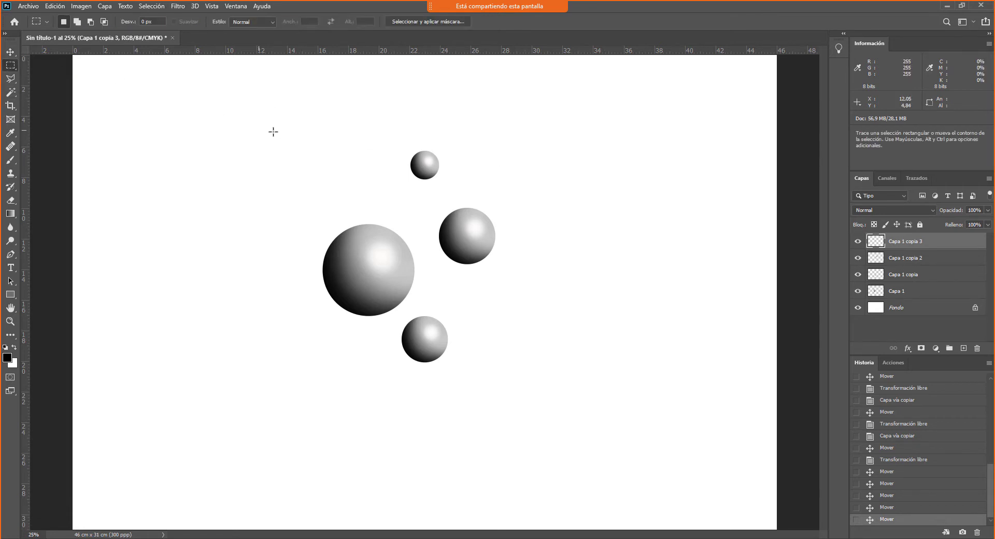
left_click_drag(282, 126, 522, 386)
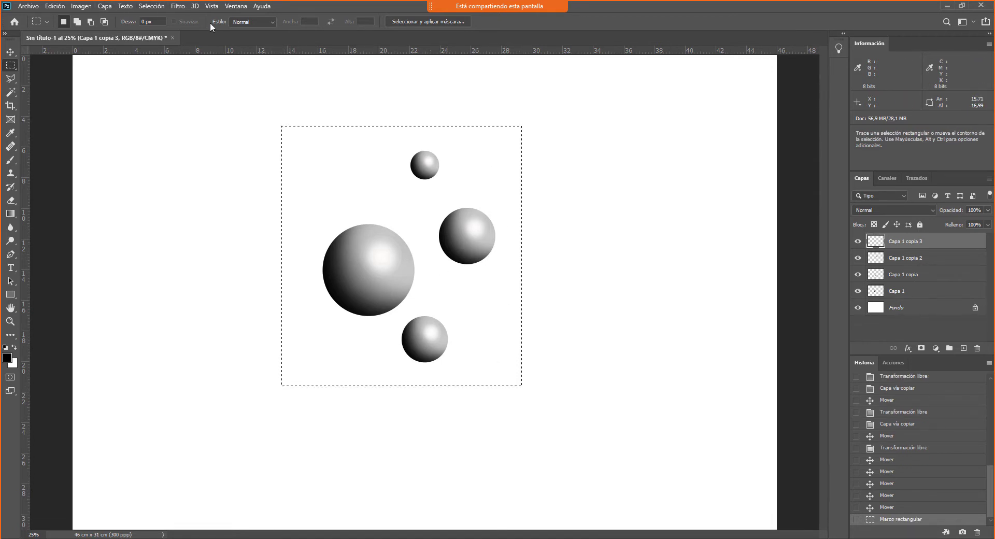
left_click(59, 6)
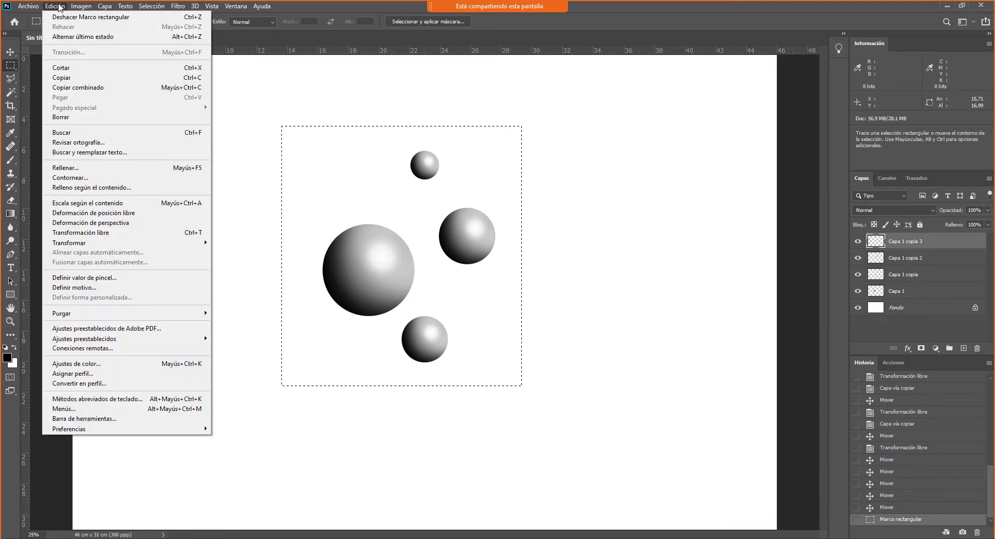
left_click(85, 279)
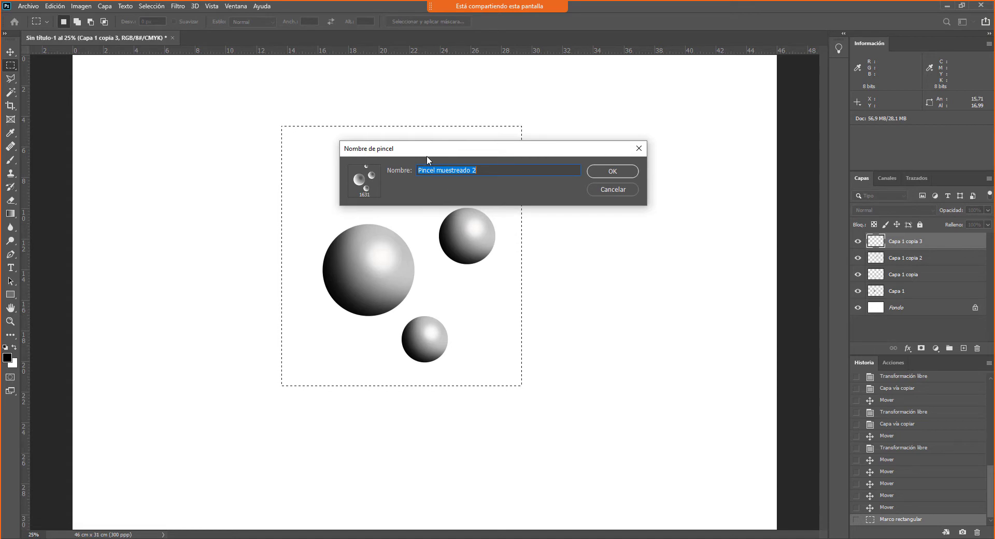
left_click(602, 172)
Step: Deselect and stamp the new sphere brush at 10% opacity once on each side of the original spheres
key("b")
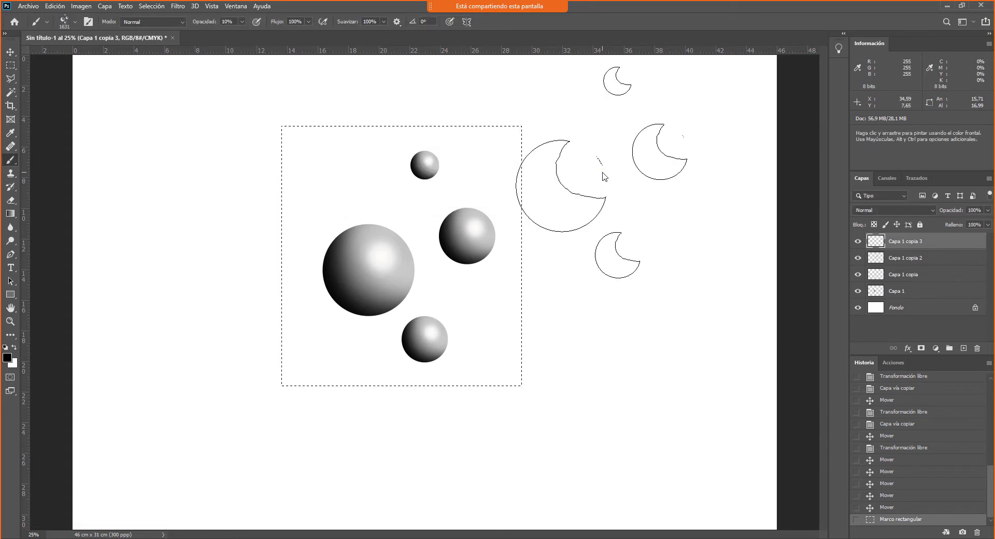
key("ctrl+d")
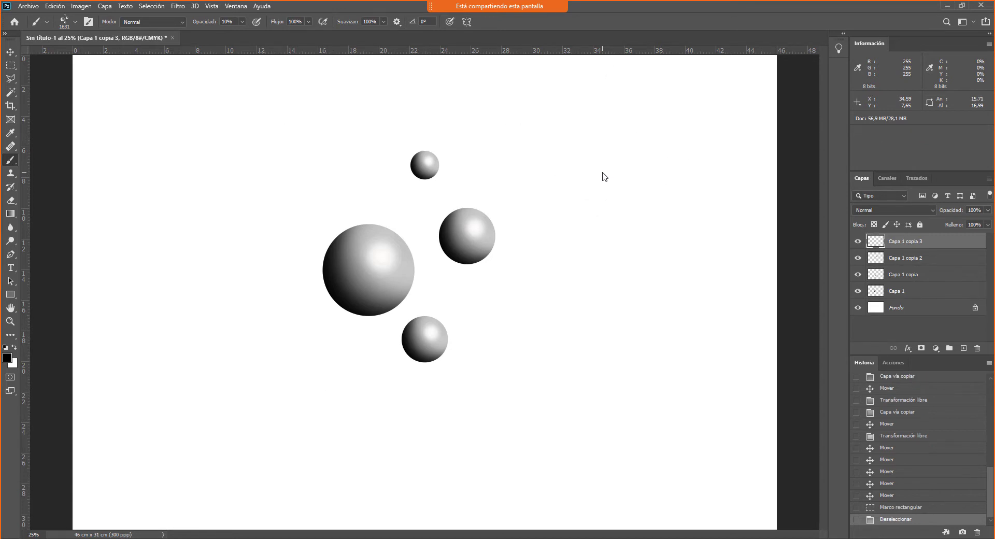
left_click(619, 208)
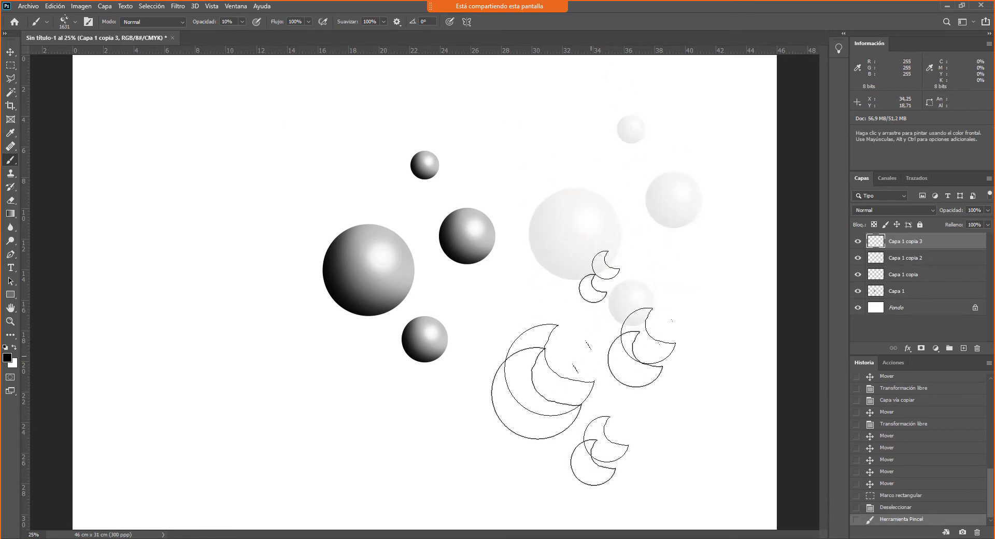
left_click(219, 211)
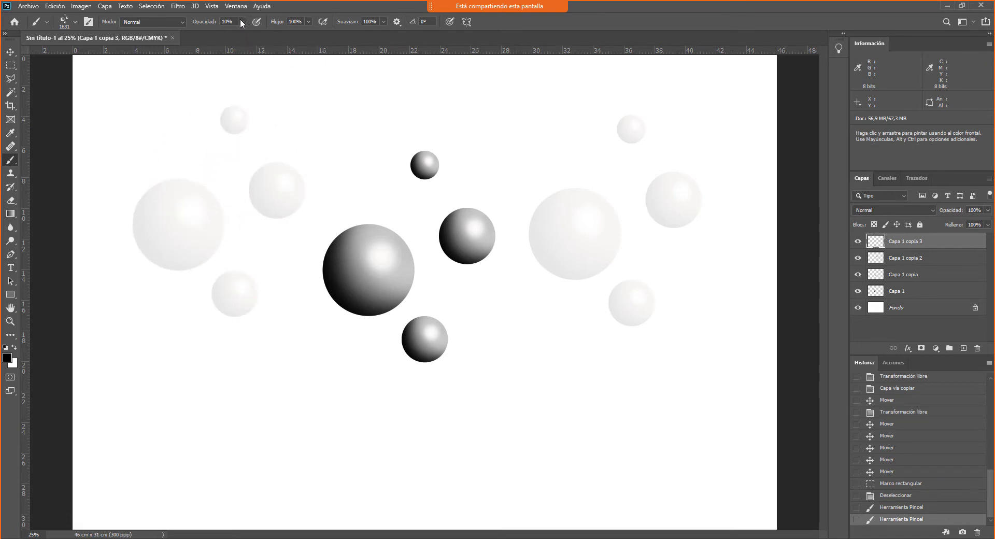
Step: Set the brush opacity to 100% and stamp full-size sphere groups in the lower-right and lower-left areas of the canvas
left_click_drag(241, 21, 287, 34)
left_click(537, 425)
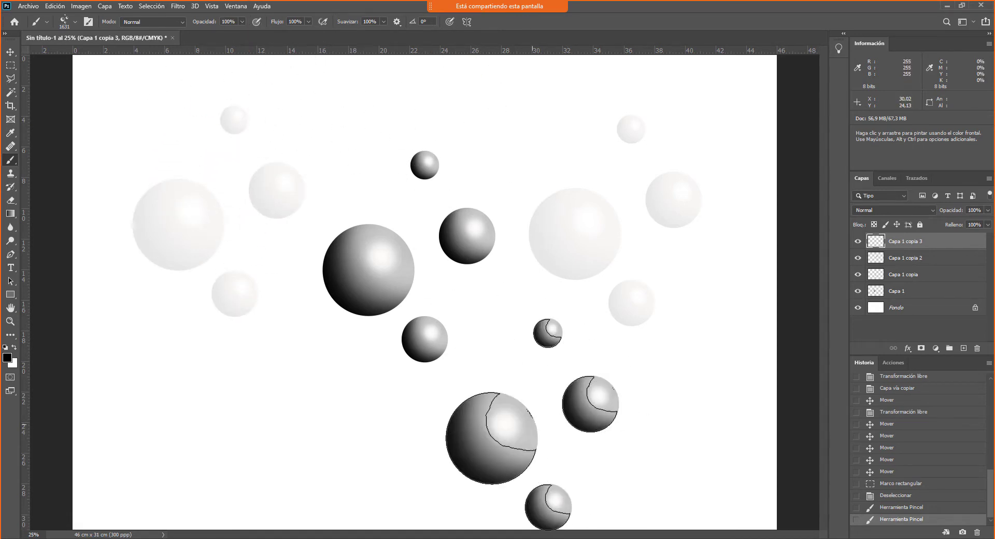
left_click(533, 425)
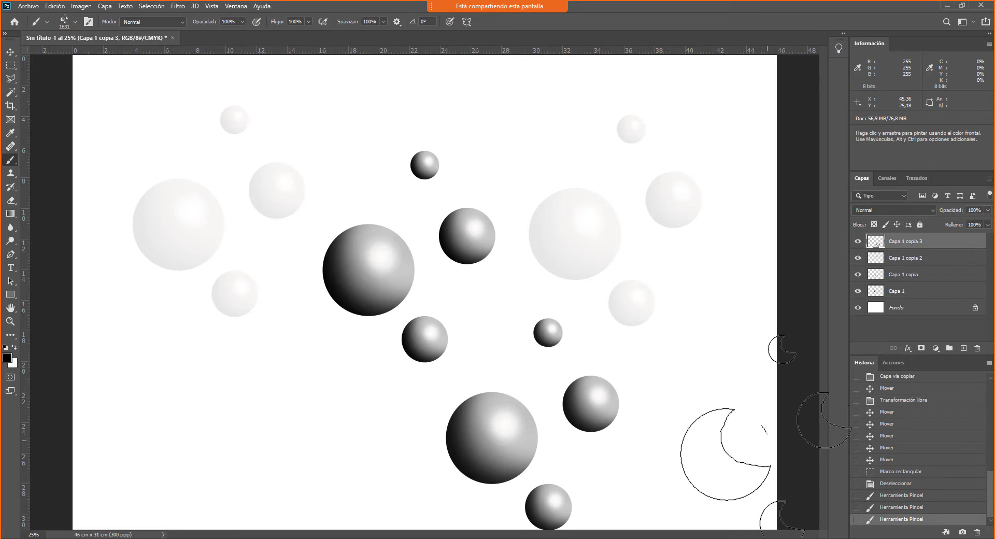
key("ctrl+minus")
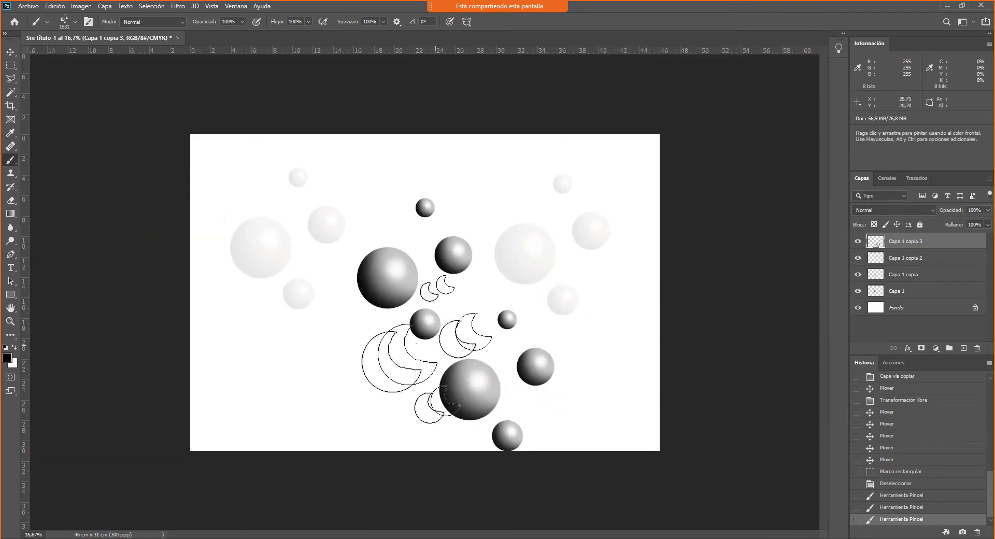
left_click(304, 376)
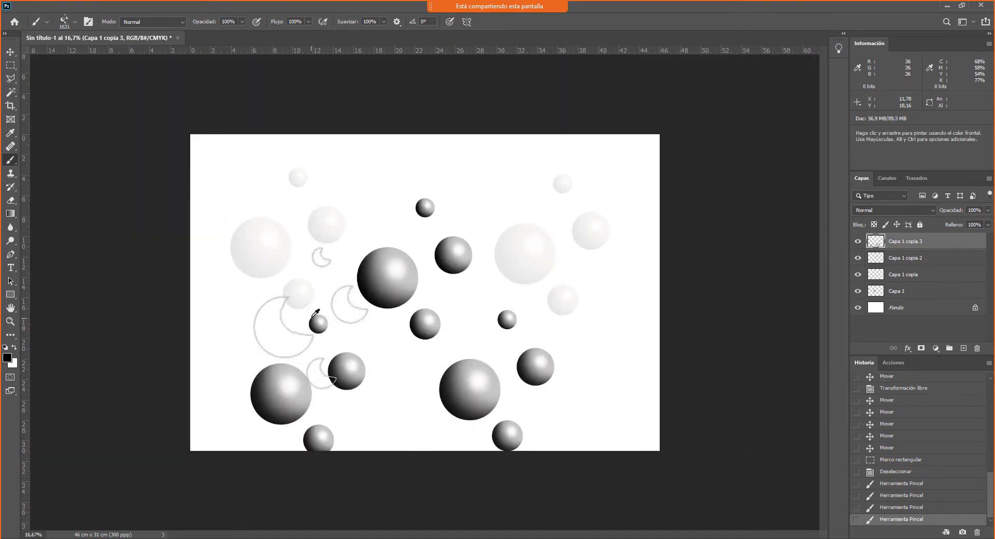
Step: Reduce the brush size to 503 px and stamp five small sphere groups around the left, upper and right areas of the canvas
left_click_drag(305, 319, 249, 321)
left_click(244, 322)
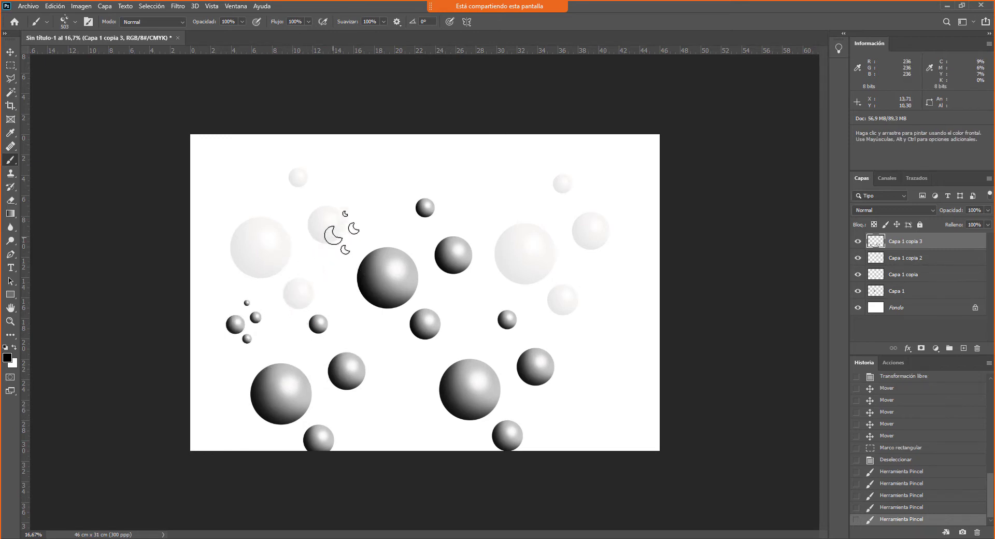
left_click(358, 192)
left_click(496, 158)
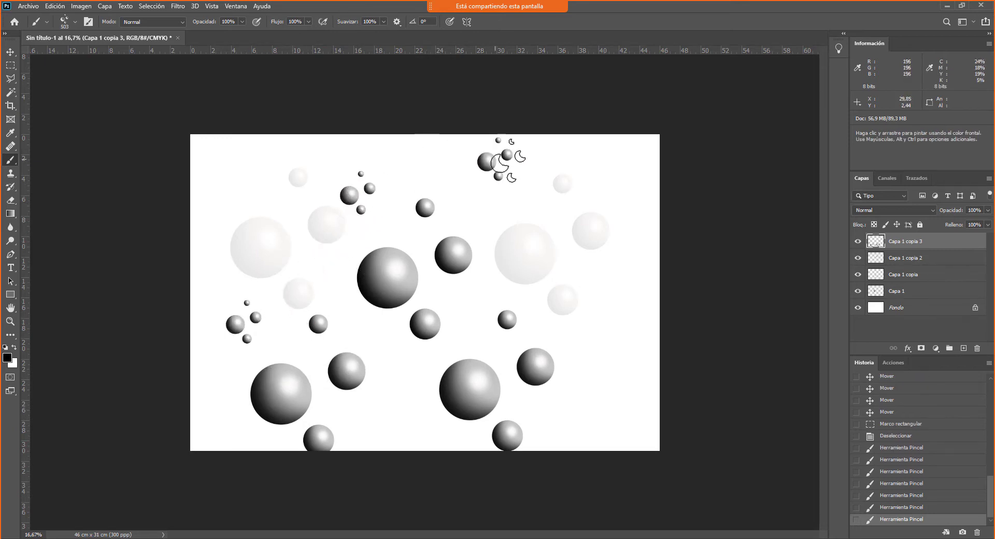
left_click(572, 242)
left_click(589, 162)
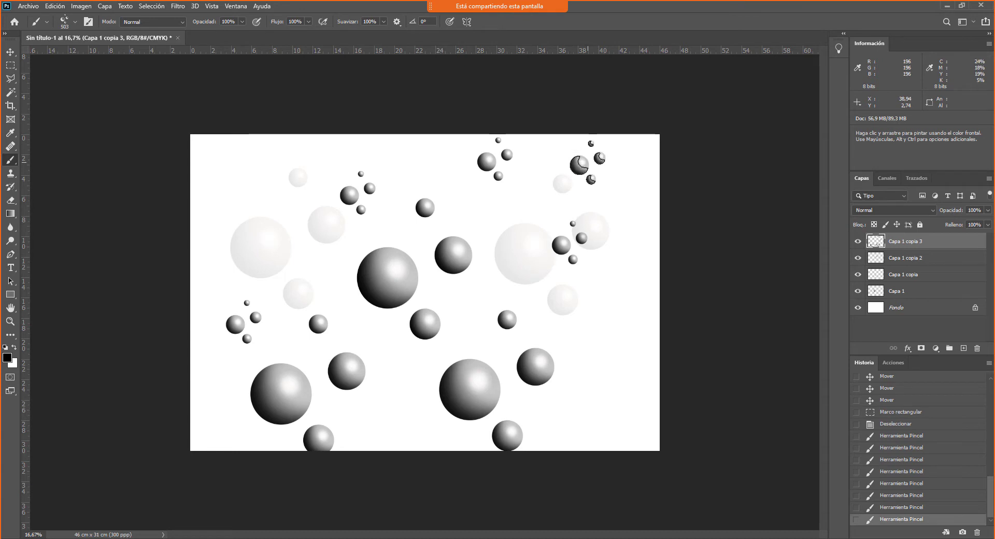
Step: Stamp one more small sphere group in the upper right, and enlarge the brush to 995 px for larger groups across the canvas
left_click(541, 207)
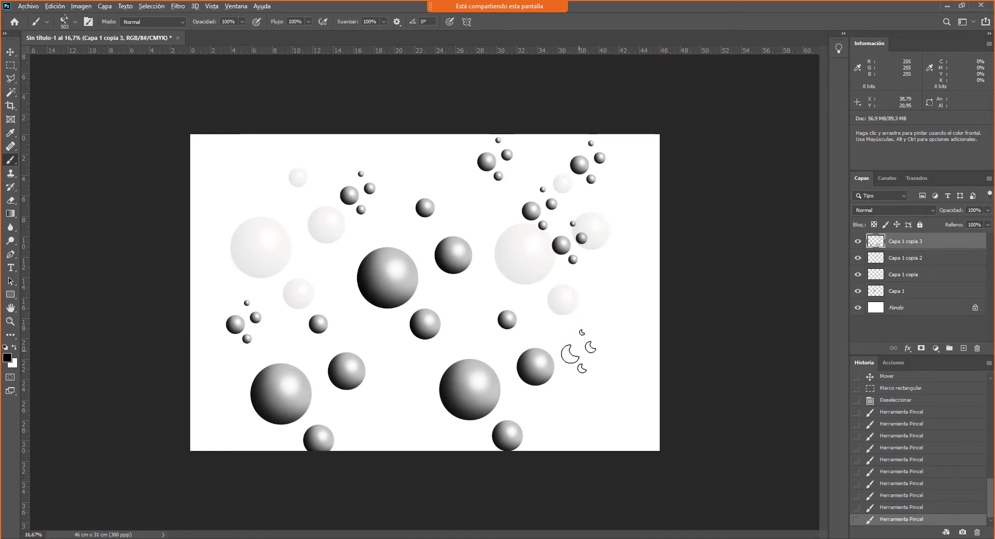
left_click_drag(579, 351, 602, 358)
left_click(606, 317)
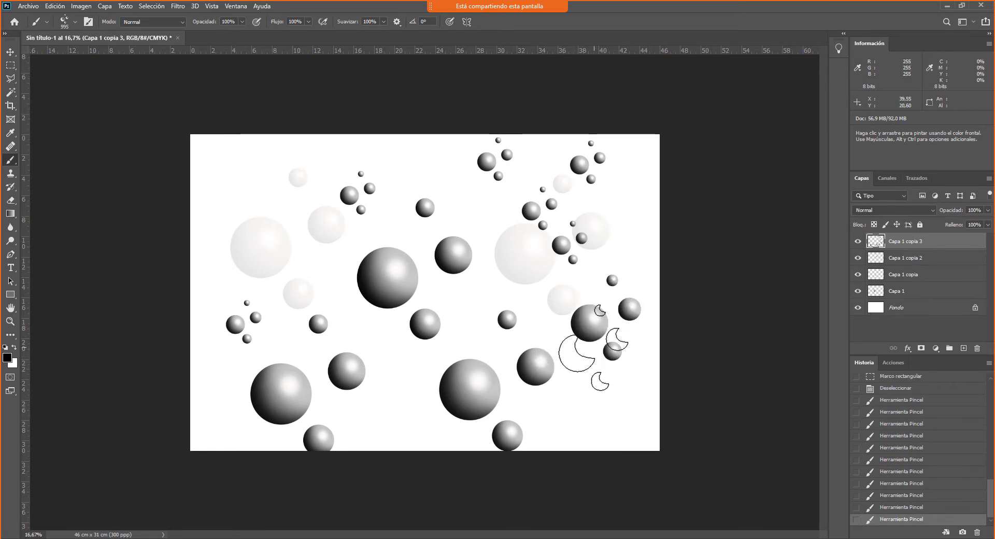
mouse_move(493, 267)
left_mouse_down()
mouse_move(483, 317)
mouse_move(433, 366)
left_mouse_up()
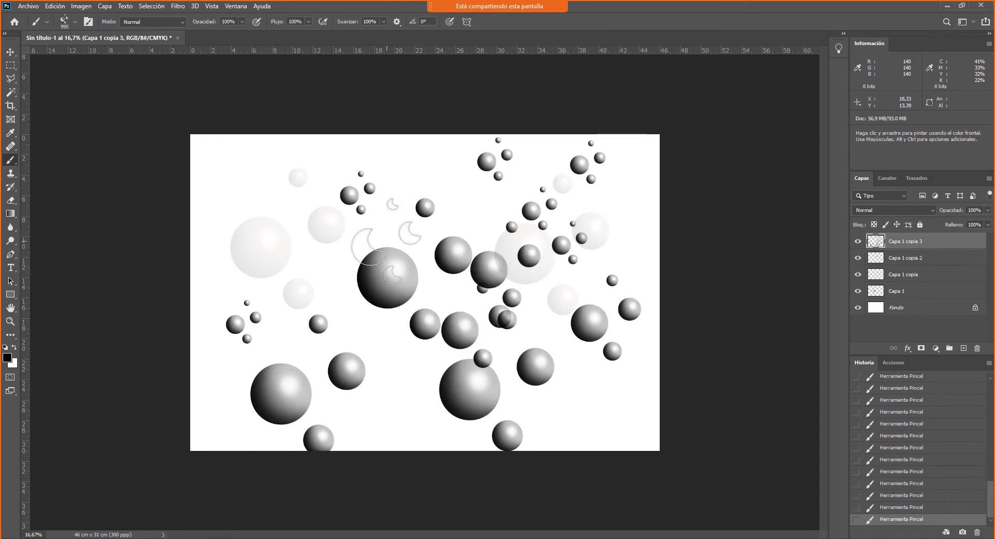
left_click(389, 241)
left_click(345, 434)
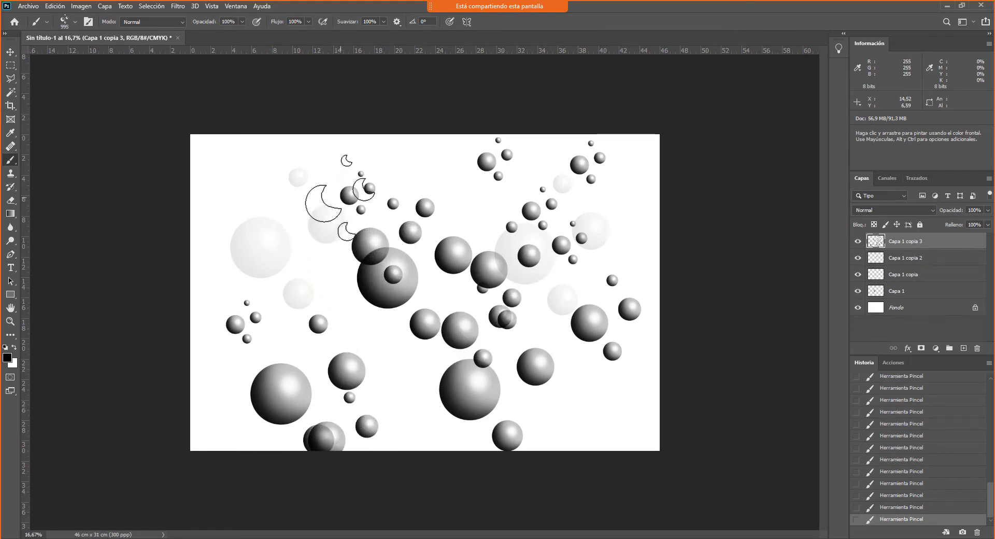
left_click(340, 198)
left_click(485, 312)
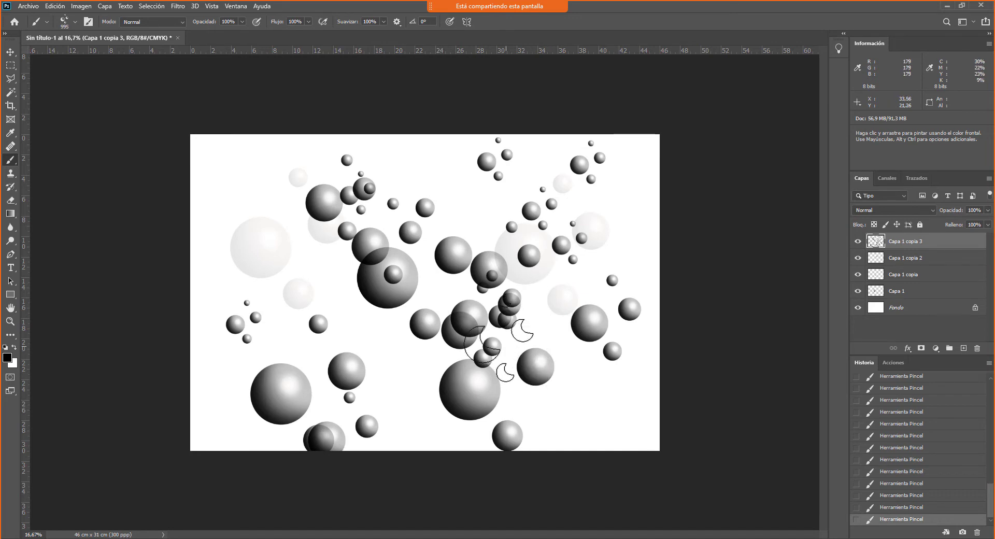
Step: Stamp another 995 px sphere group in the canvas's upper right, and add more translucent groups with the brush opacity lowered to 72%
scroll(513, 350, "up", 5)
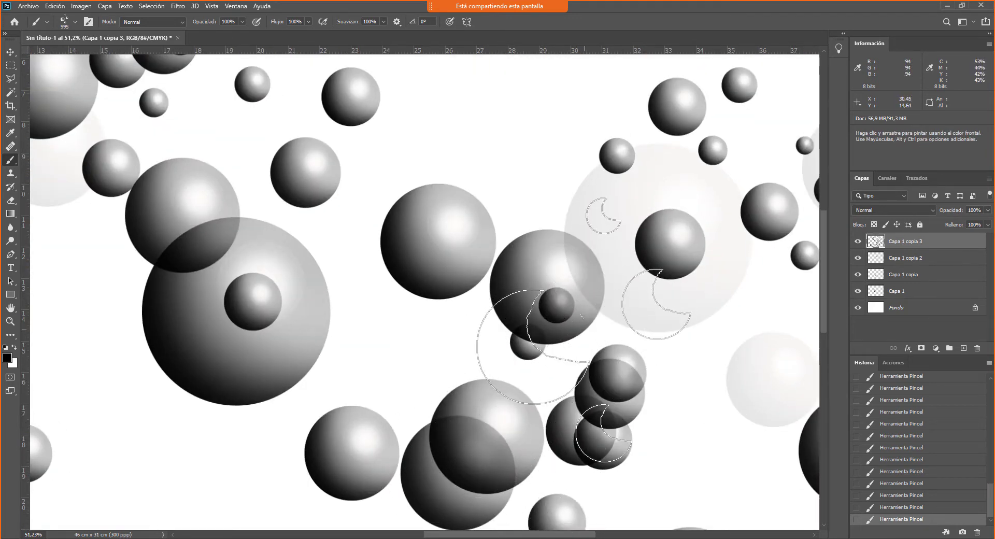
scroll(585, 332, "down", 5)
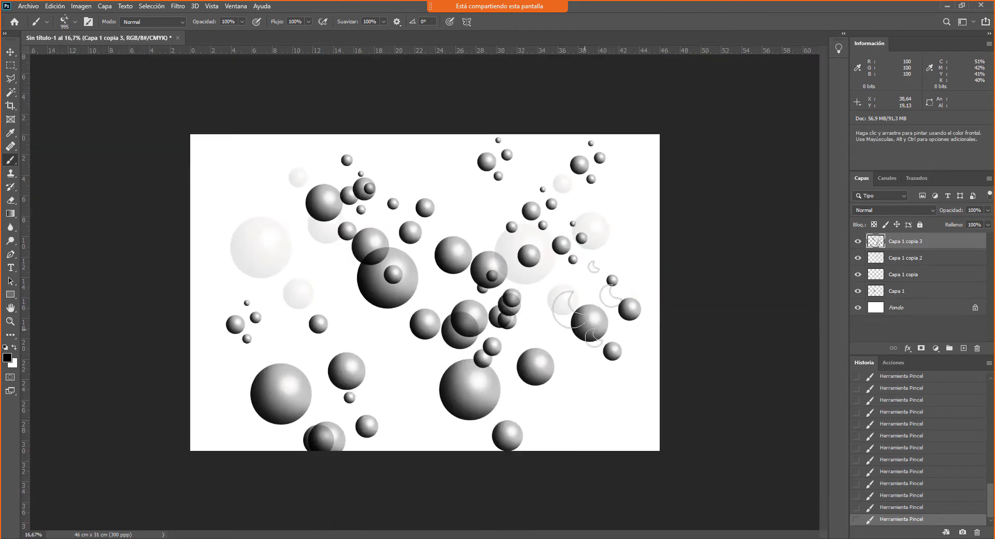
left_click(502, 212)
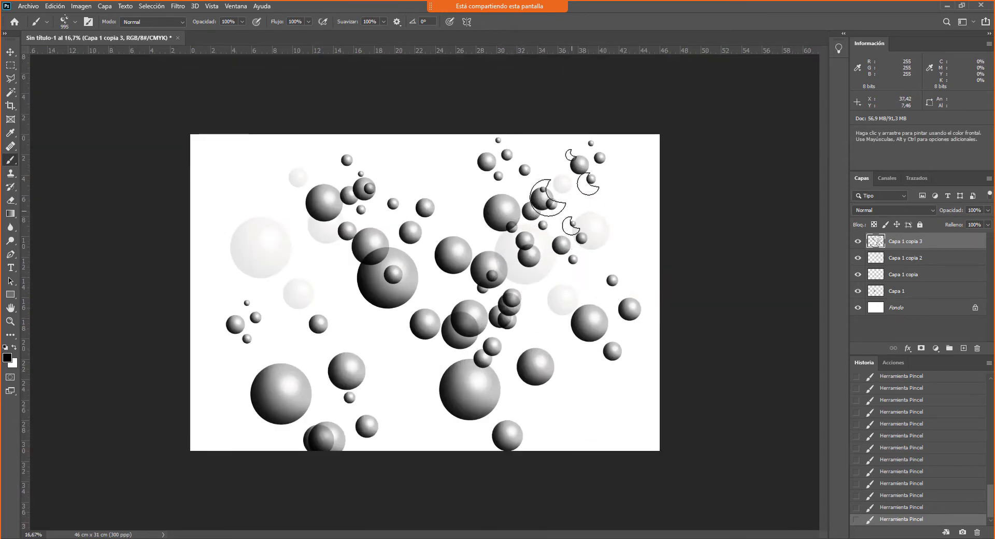
left_click(242, 22)
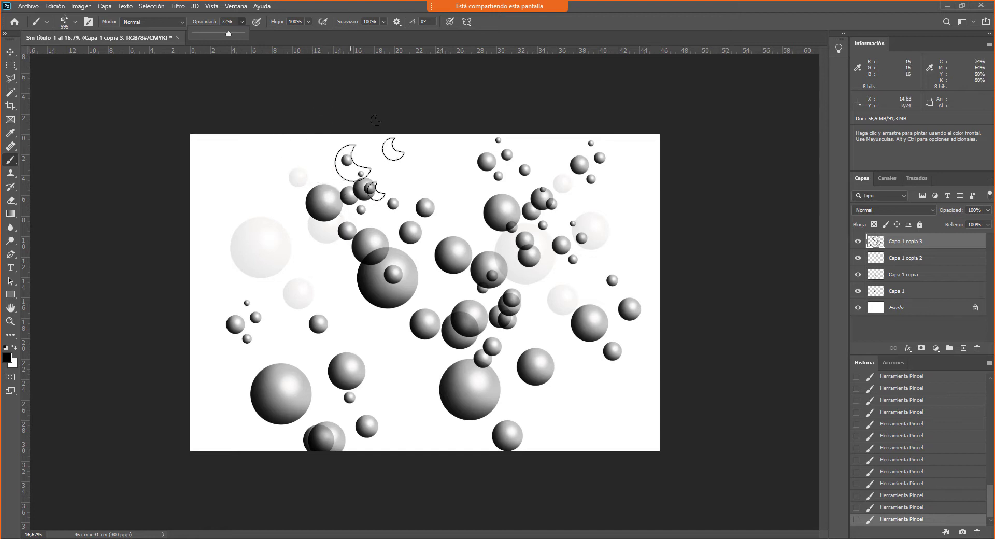
left_click(396, 165)
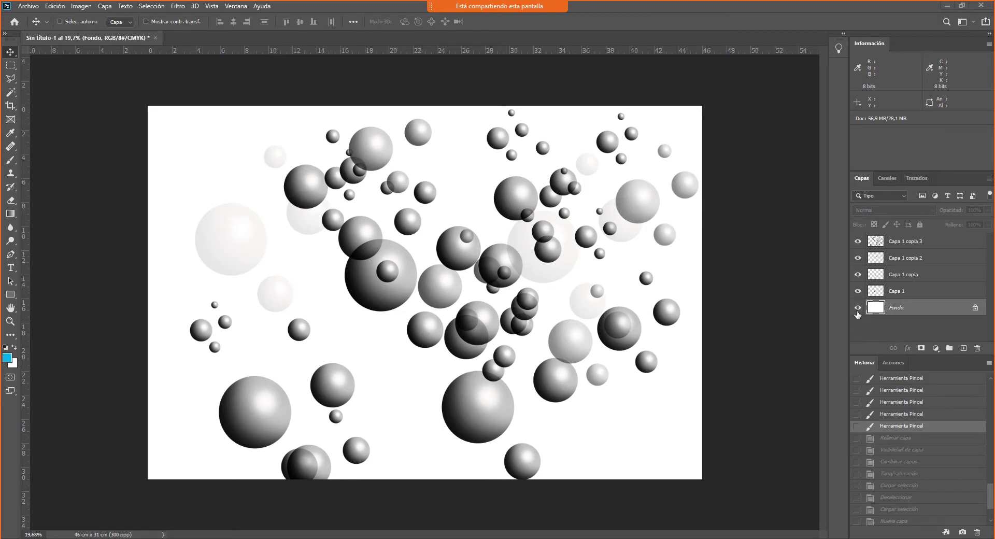
Step: Merge the four sphere layers, from Capa 1 copia 3 down to Capa 1, into a single layer above the background
left_click(858, 309)
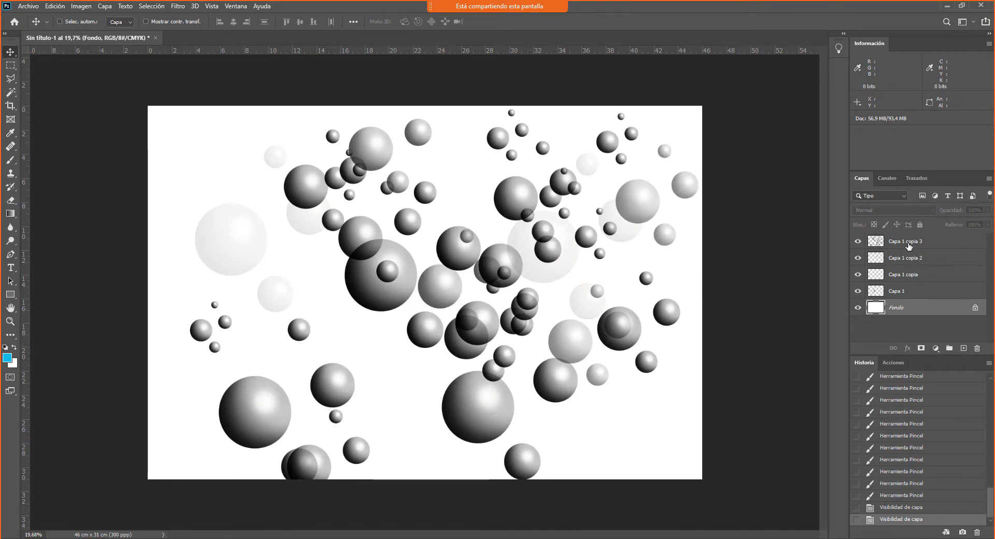
left_click(908, 247)
left_click(909, 292, "shift")
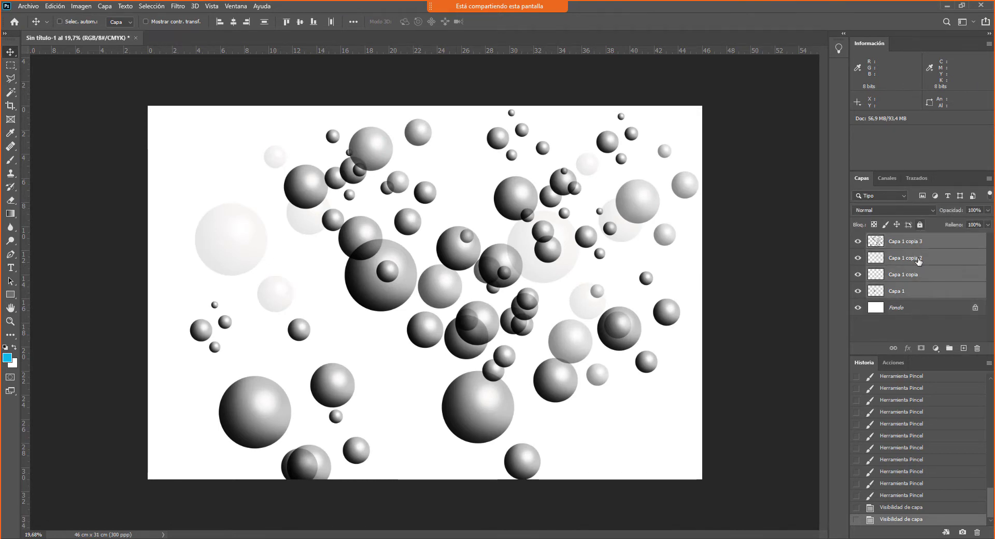
key("ctrl+e")
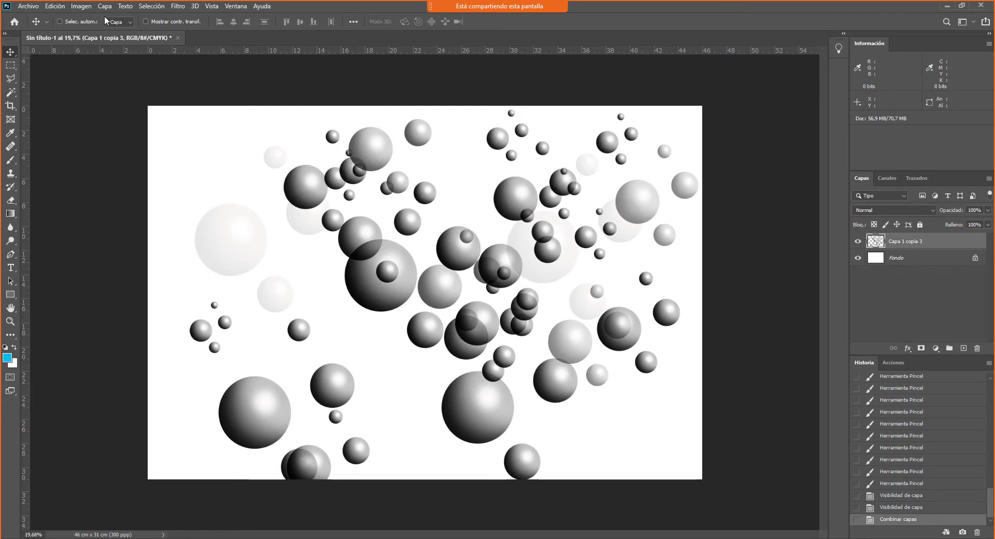
Step: Try to colorize the merged sphere layer with Hue/Saturation, testing hues 305 and 189 at +82 saturation, and cancel the adjustment
key("ctrl+u")
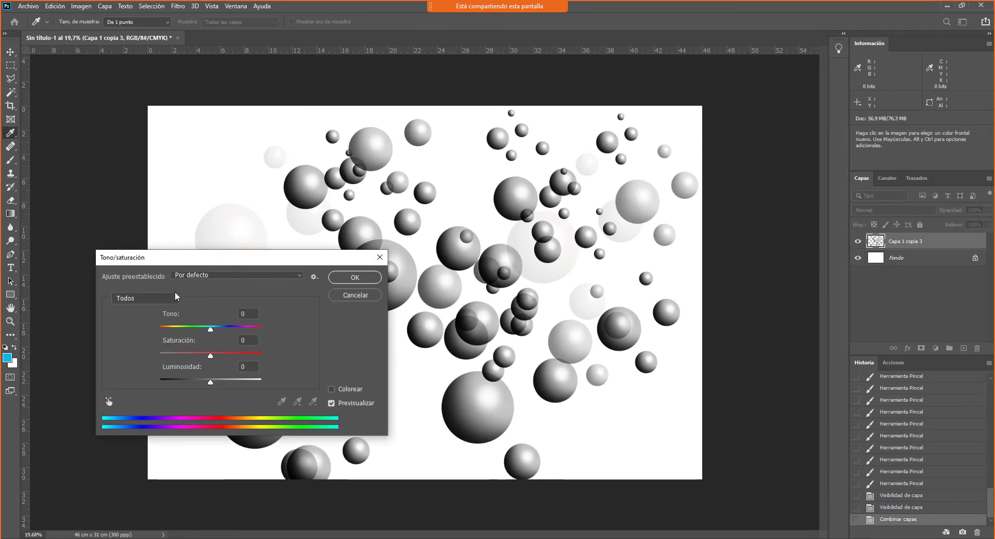
left_click_drag(205, 259, 628, 99)
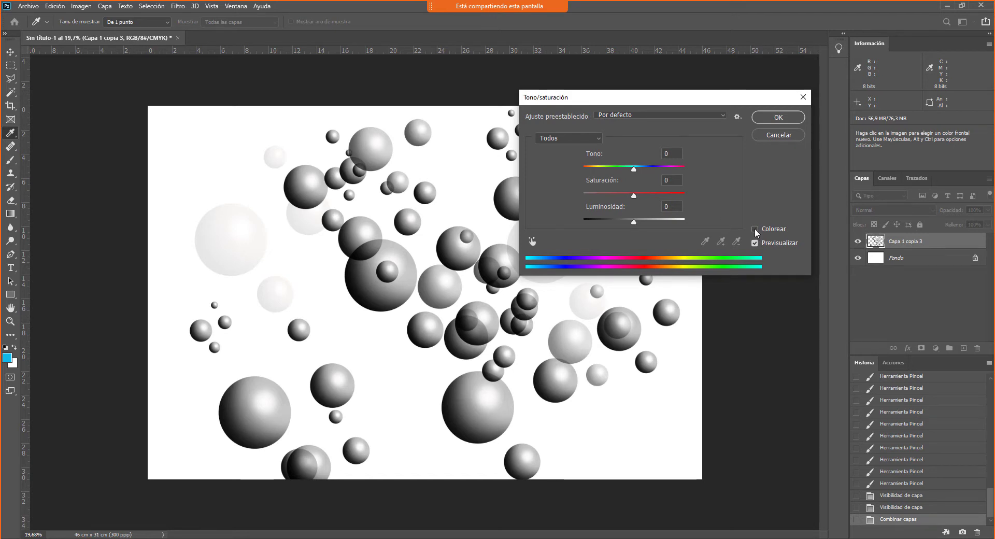
left_click(755, 229)
left_click(468, 254)
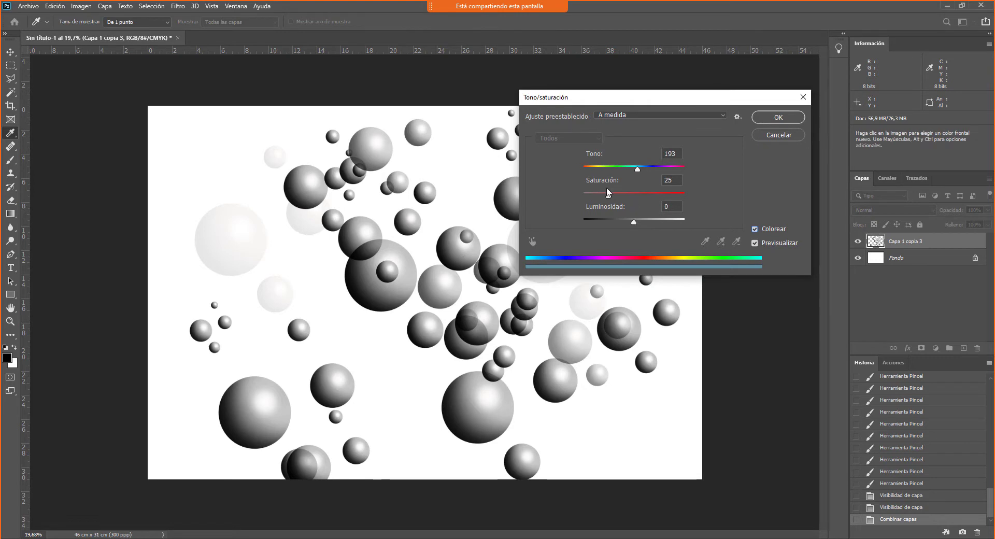
left_click_drag(608, 195, 669, 170)
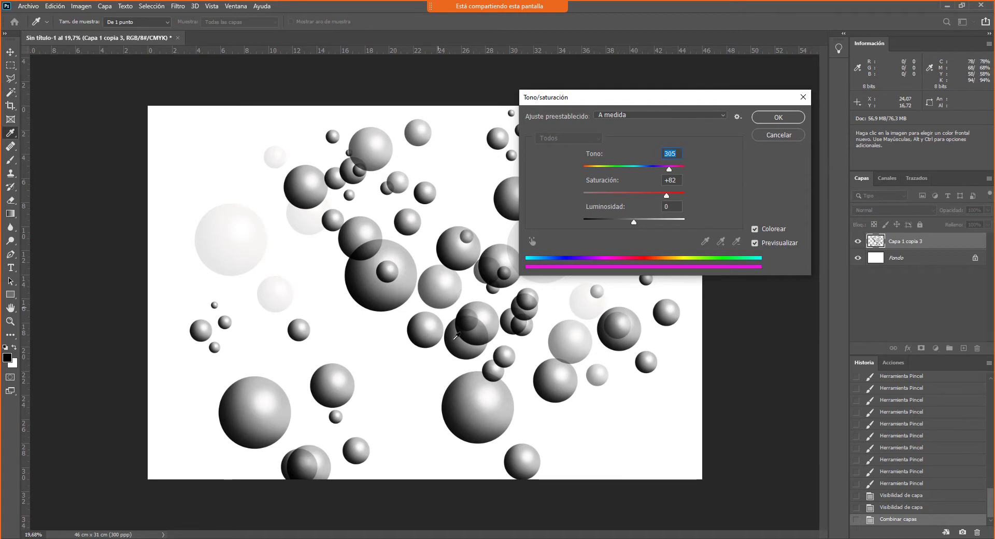
left_click_drag(720, 99, 606, 137)
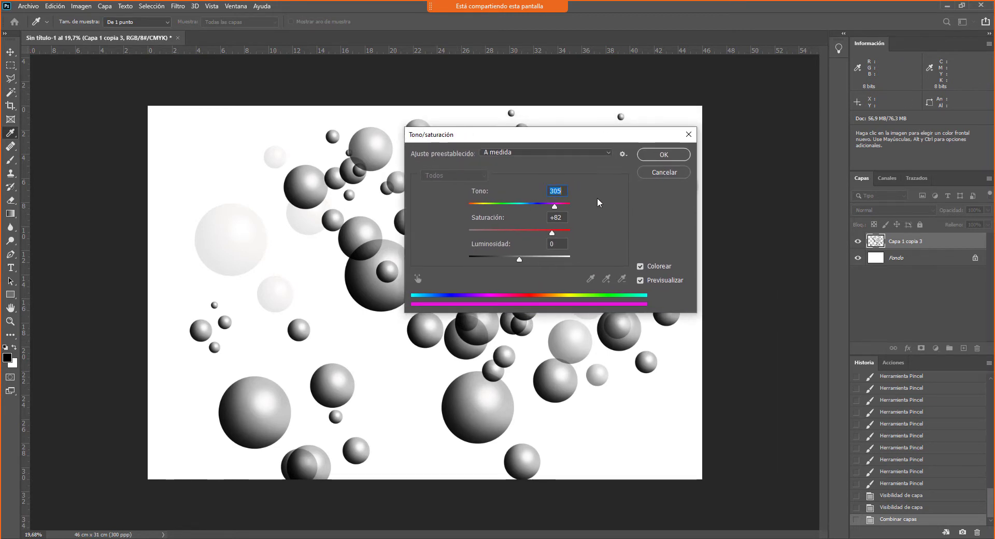
left_click_drag(554, 207, 523, 208)
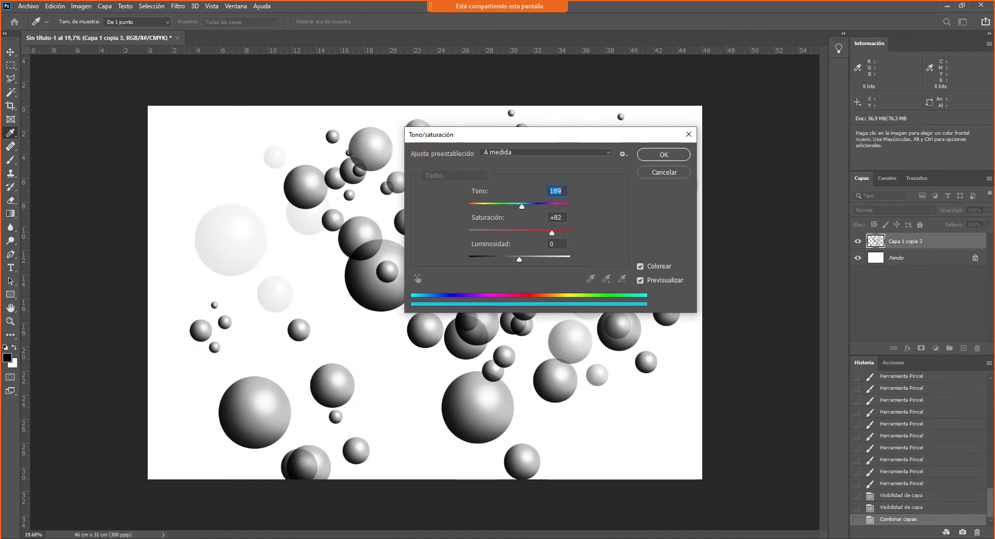
key("alt+Tab")
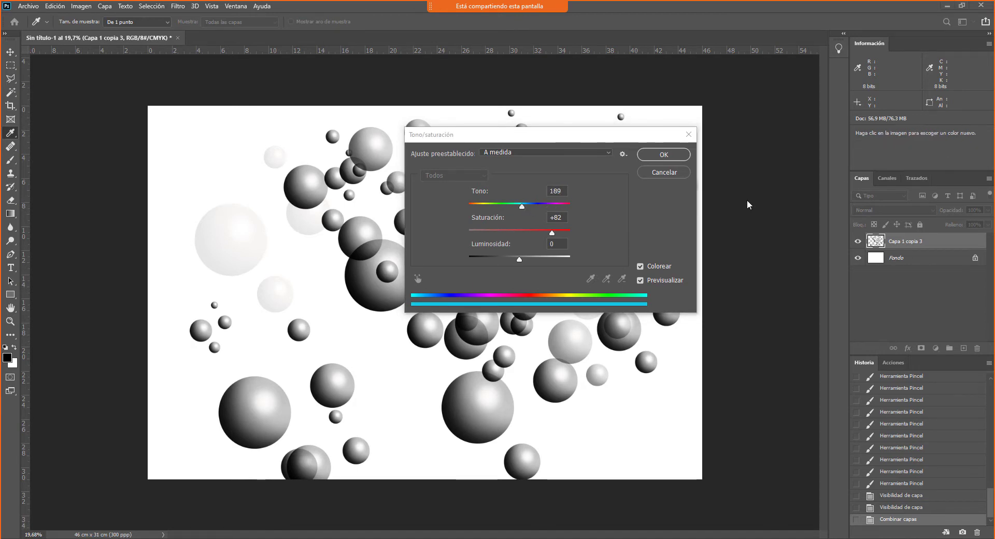
key("Escape")
key("v")
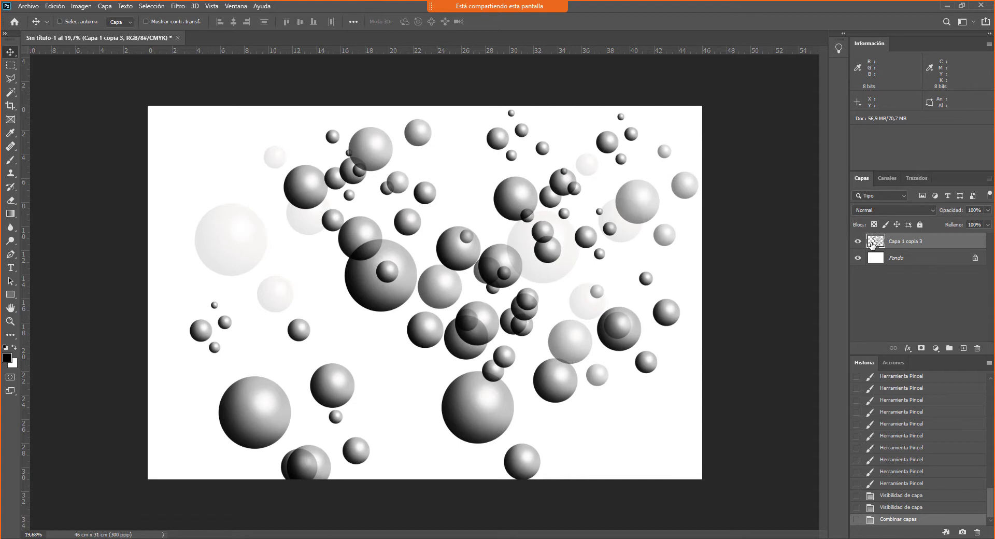
Step: Load the merged sphere layer's pixels as a selection and add a new empty layer above it, hiding Capa 1 copia 3
key("ctrl")
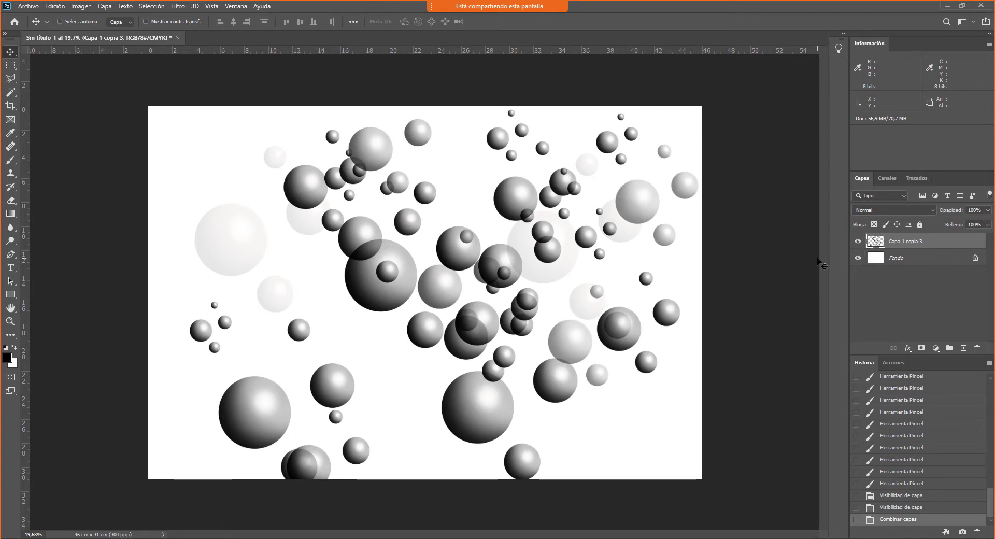
key("ctrl")
left_click(879, 243, "ctrl")
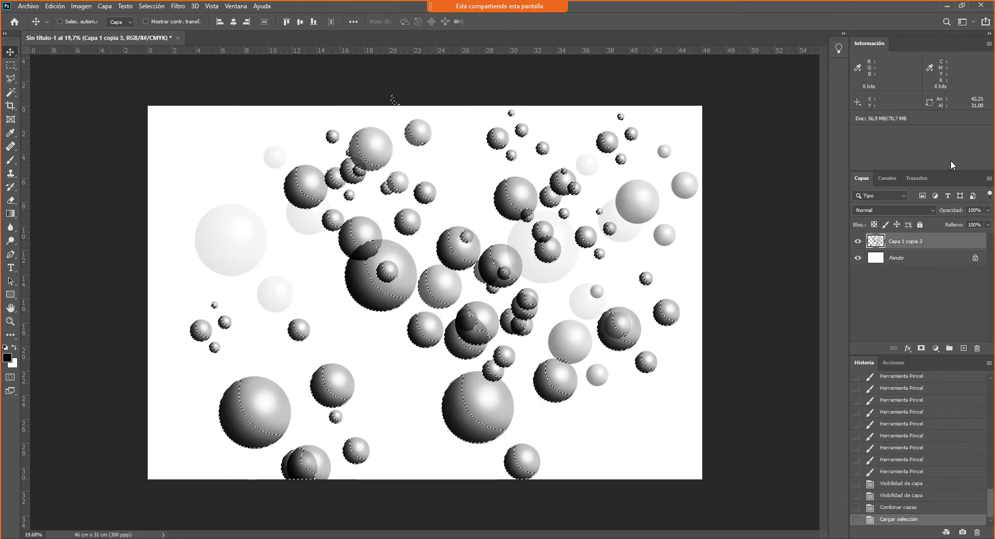
left_click(964, 348)
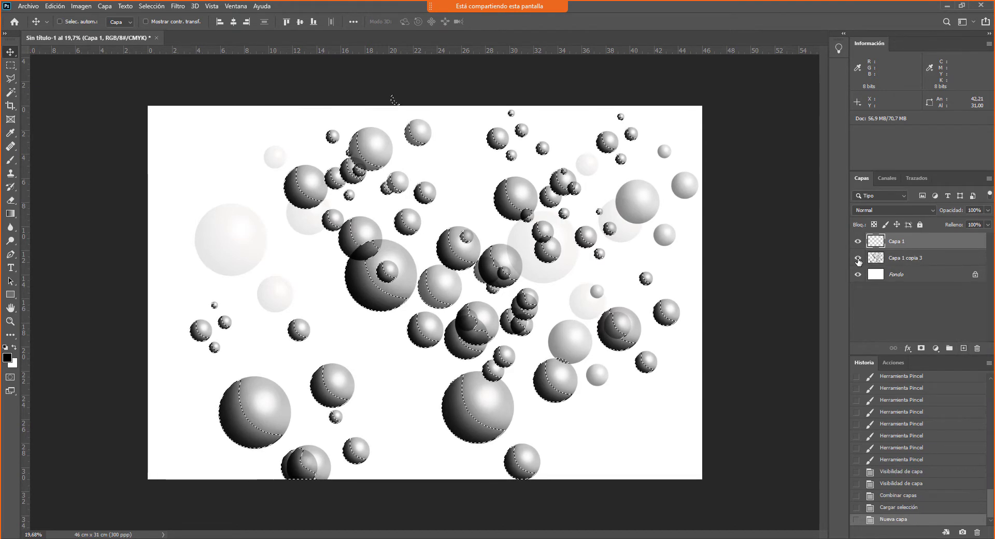
left_click(858, 260)
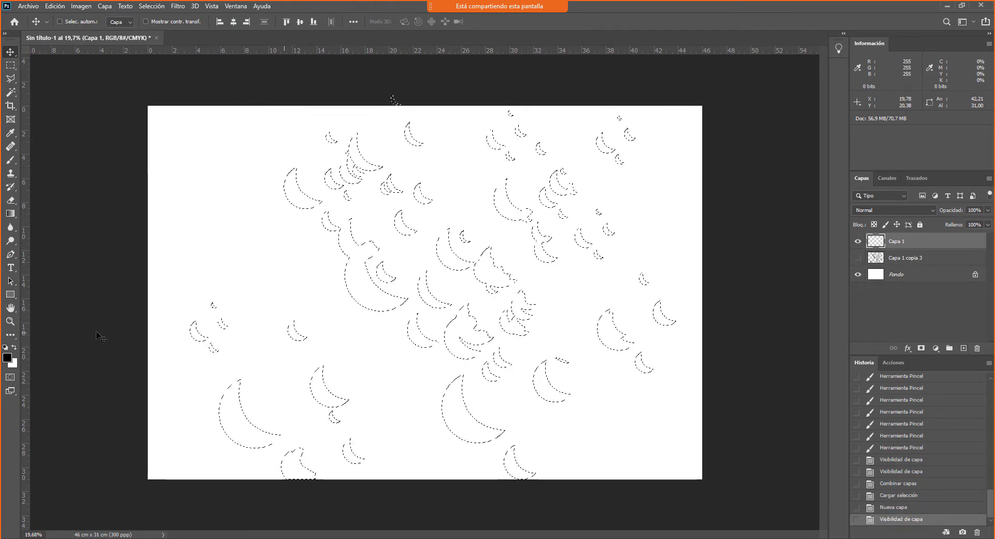
Step: Fill the sphere selection on the new layer with a light blue foreground colour (H 193°, S 87%, B 93%) and deselect
left_click(7, 357)
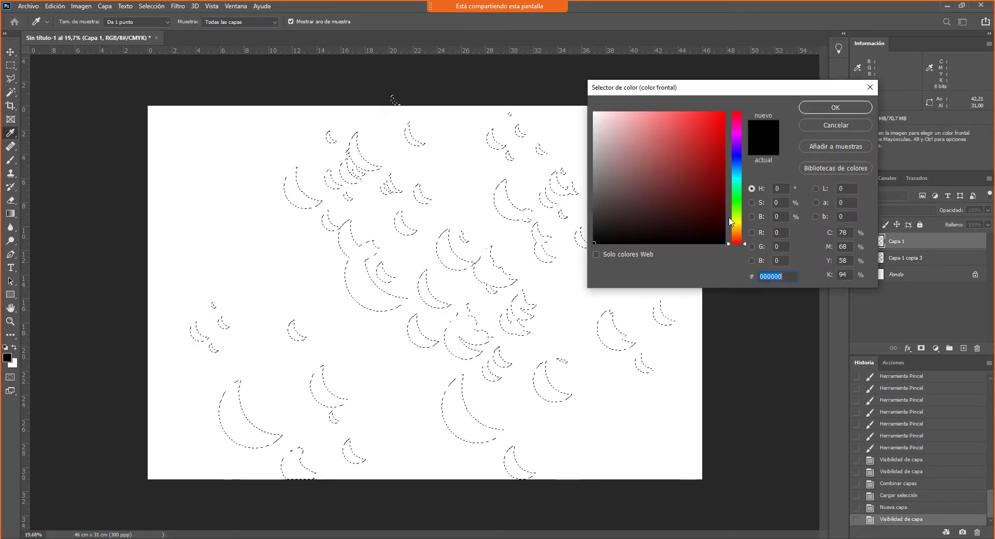
left_click(738, 173)
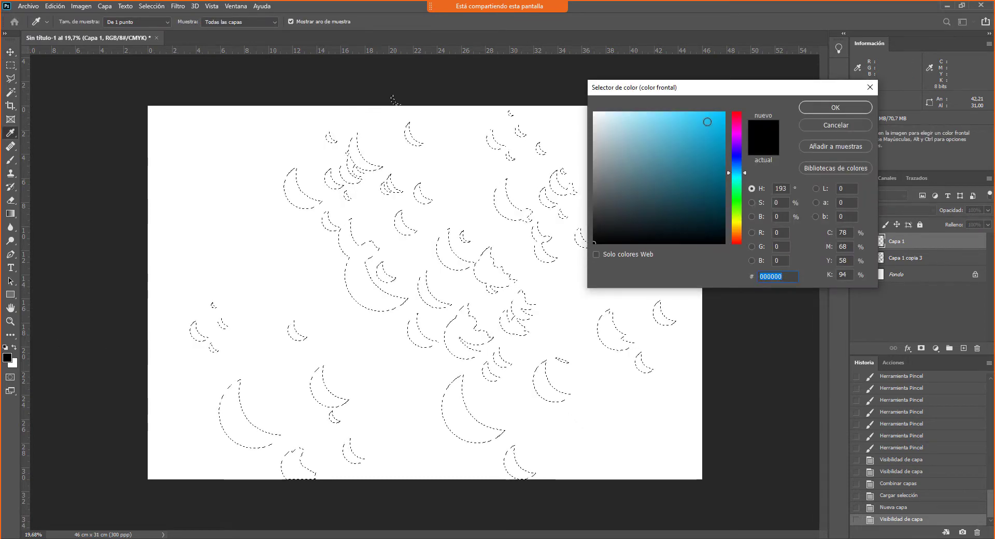
left_click(708, 121)
left_click(836, 108)
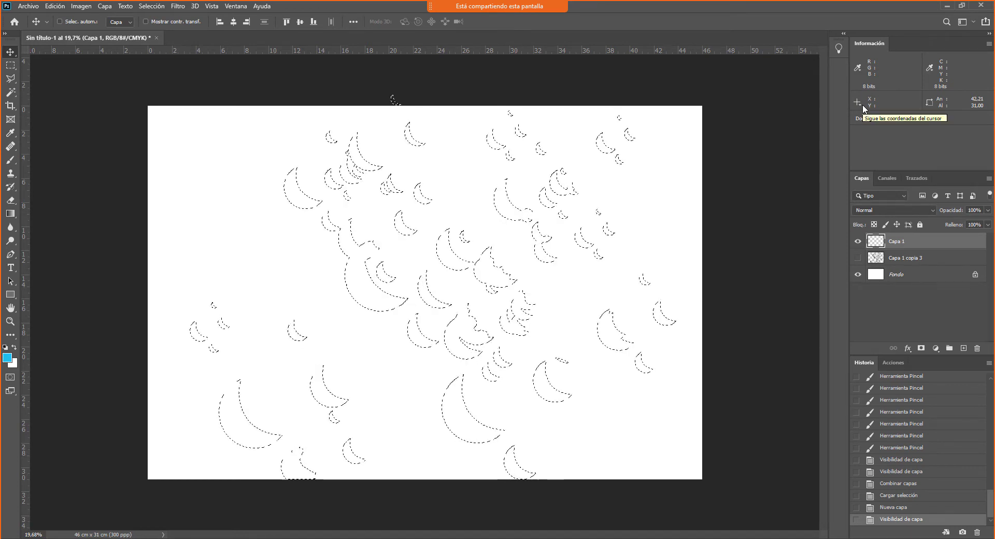
key("alt+BackSpace")
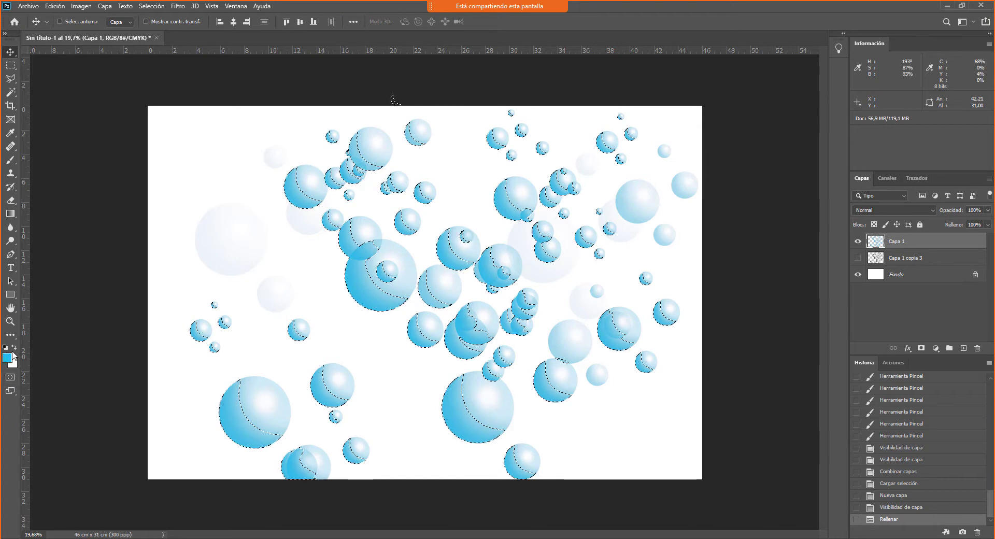
key("ctrl+d")
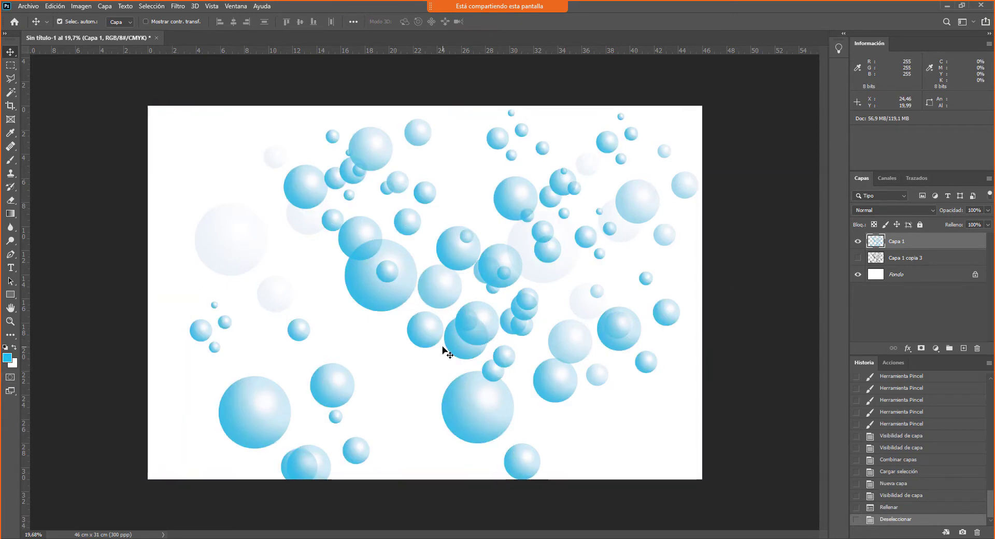
Step: Compare the blue sphere layer with the grey original up close by switching their visibility, ending deselected with only the blue spheres shown
key("ctrl+z")
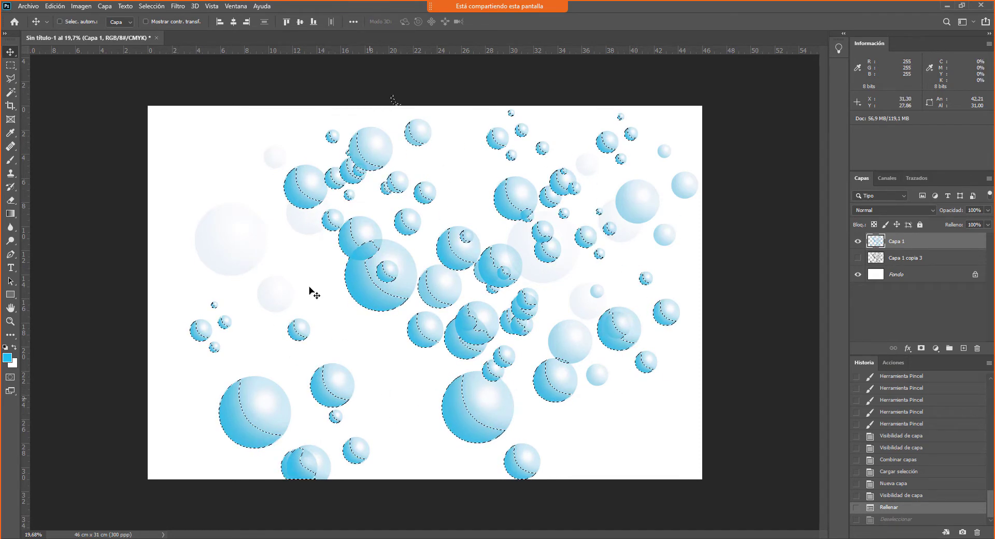
scroll(354, 263, "up", 6)
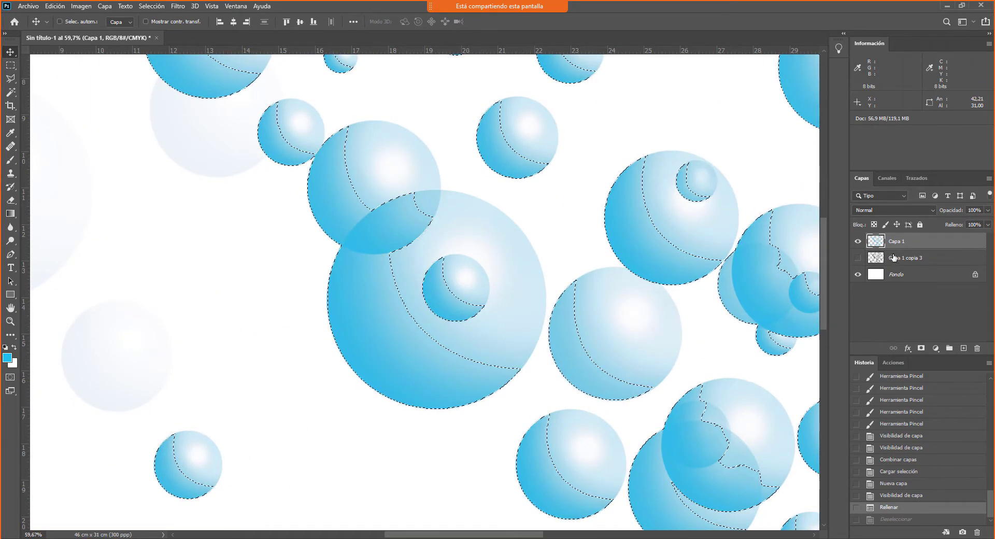
left_click(858, 257)
left_click(858, 241)
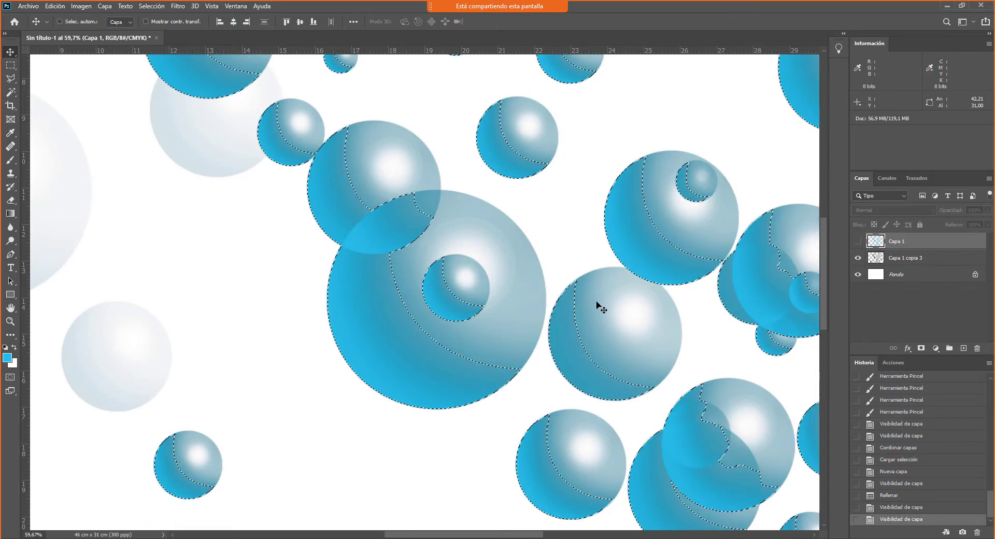
key("ctrl+d")
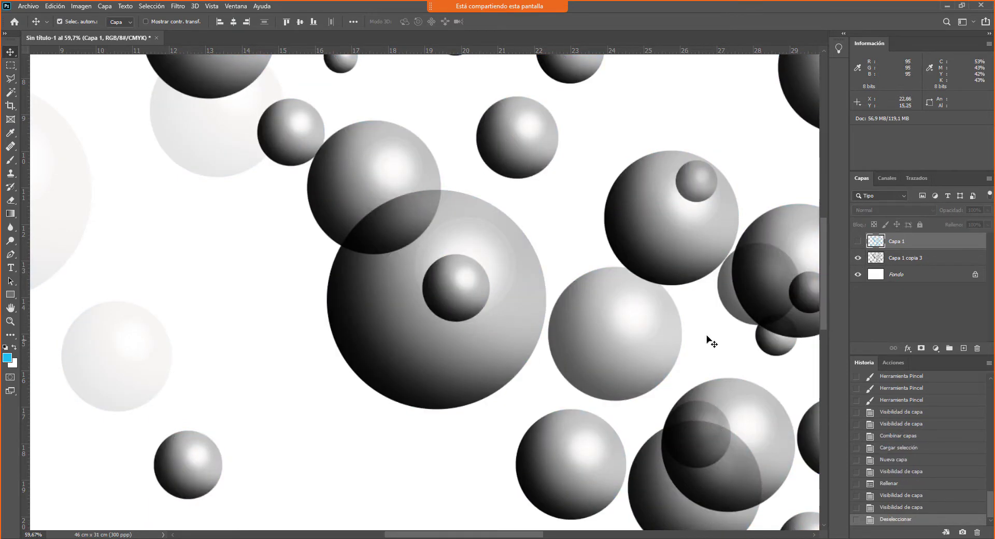
left_click(858, 241)
left_click(858, 257)
key("ctrl+0")
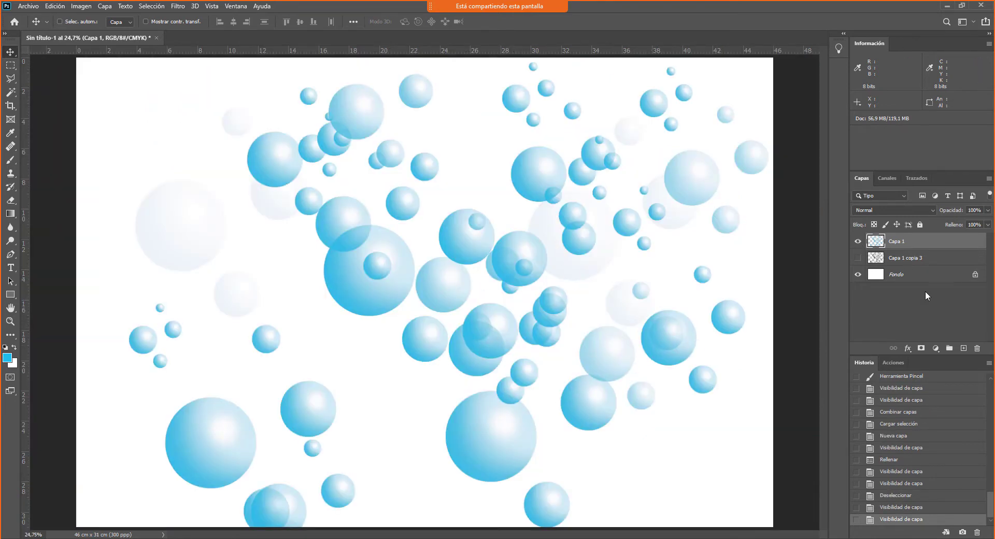
Step: Set the background colour to bright red and fill the Fondo layer with it behind the blue spheres
left_click(909, 279)
left_click(12, 363)
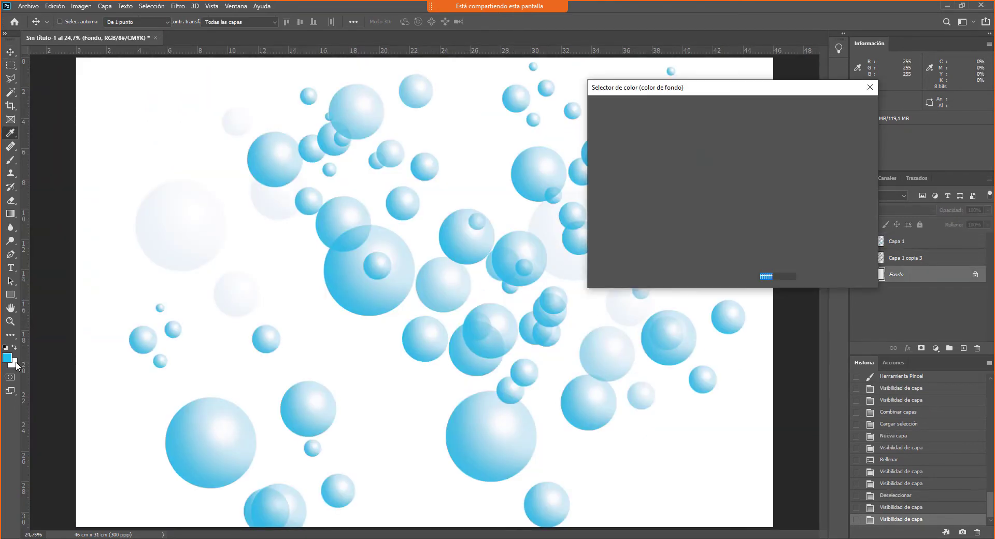
left_click(711, 116)
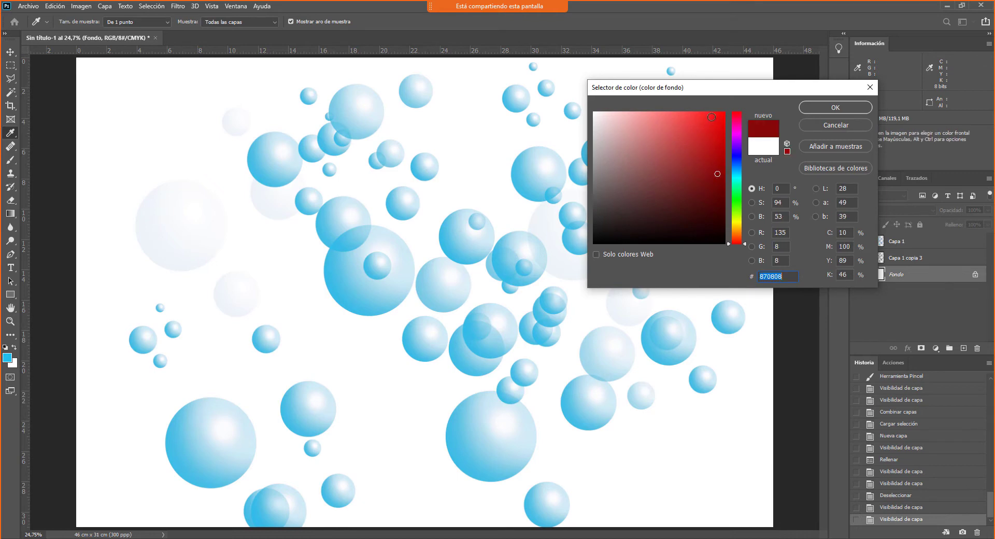
left_click(816, 109)
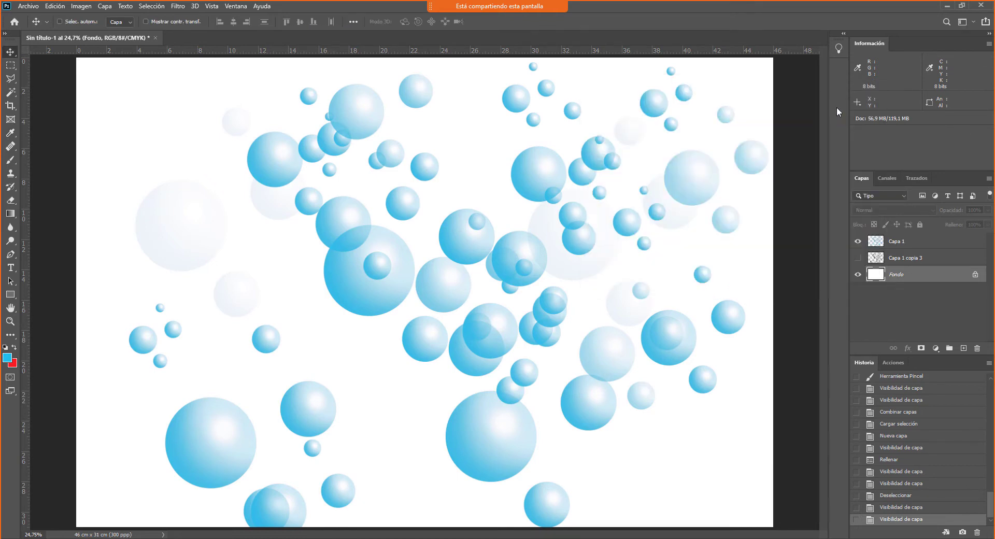
key("alt+BackSpace")
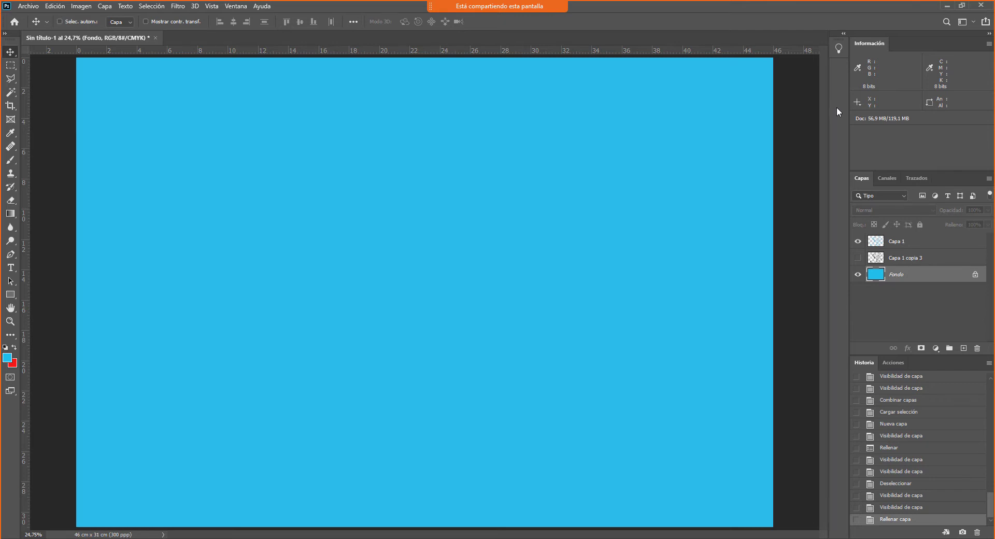
key("alt+BackSpace")
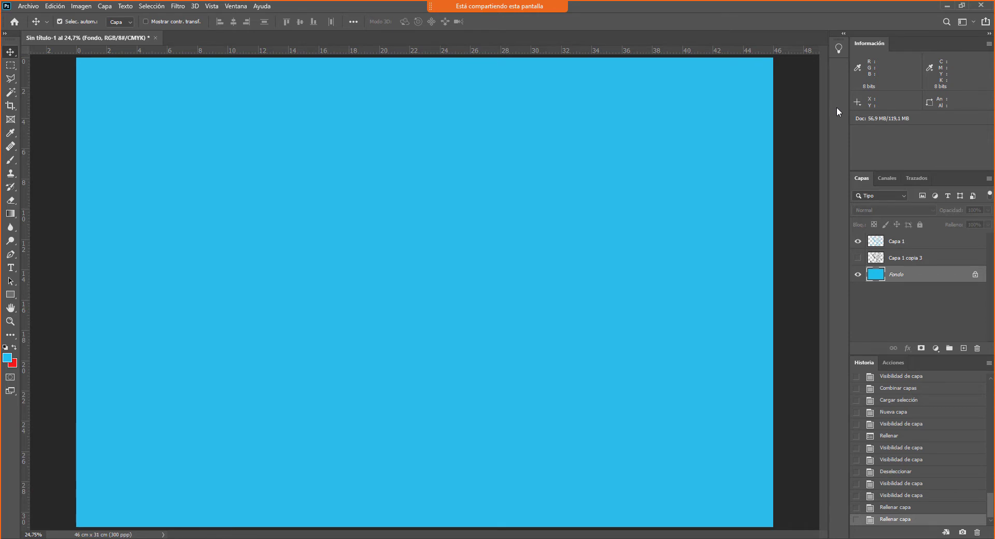
key("ctrl+BackSpace")
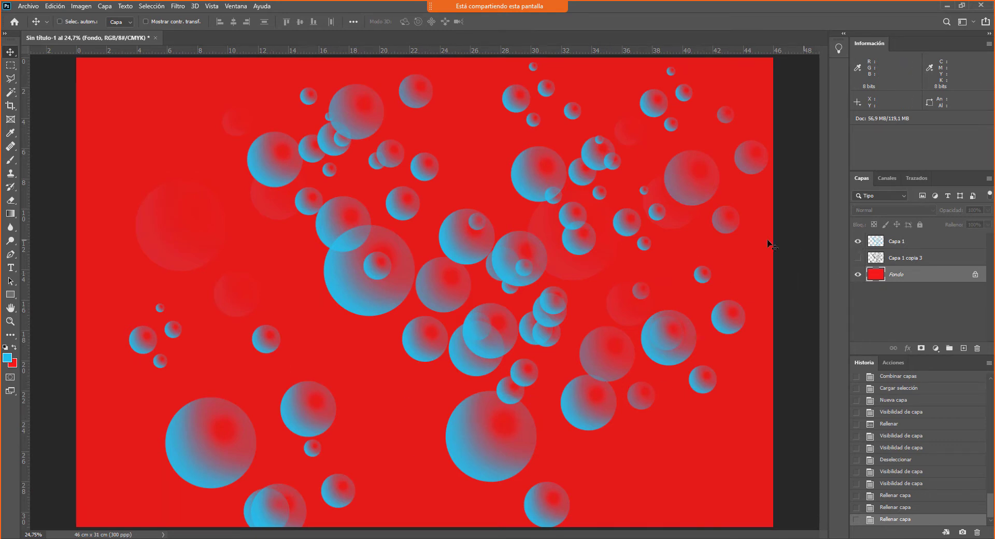
Step: Try successive blend modes on Capa 1 over the red background, including Multiplicar, Color más oscuro, Trama, Sobreexpos. lineal (Añadir) and Luz suave
left_click(902, 243)
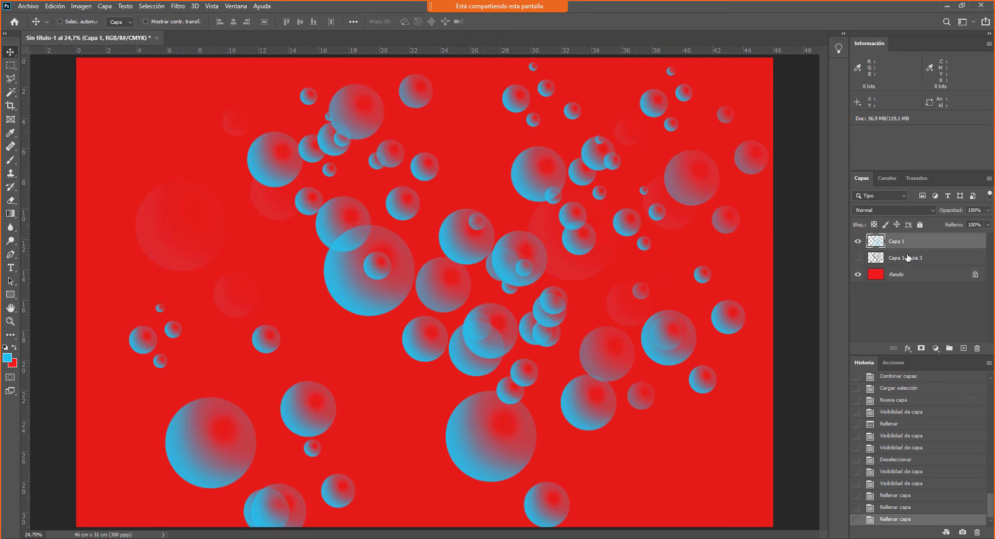
left_click(933, 210)
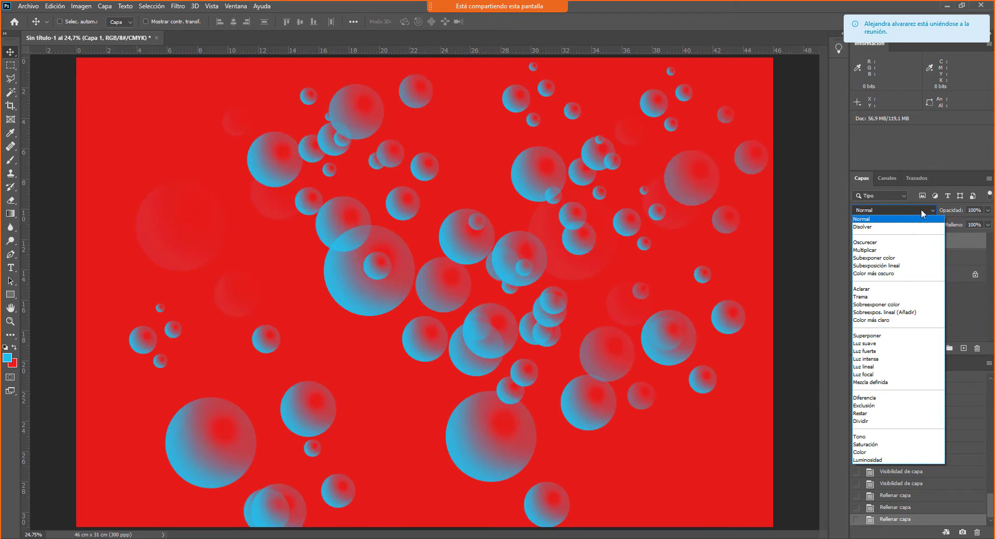
left_click(921, 210)
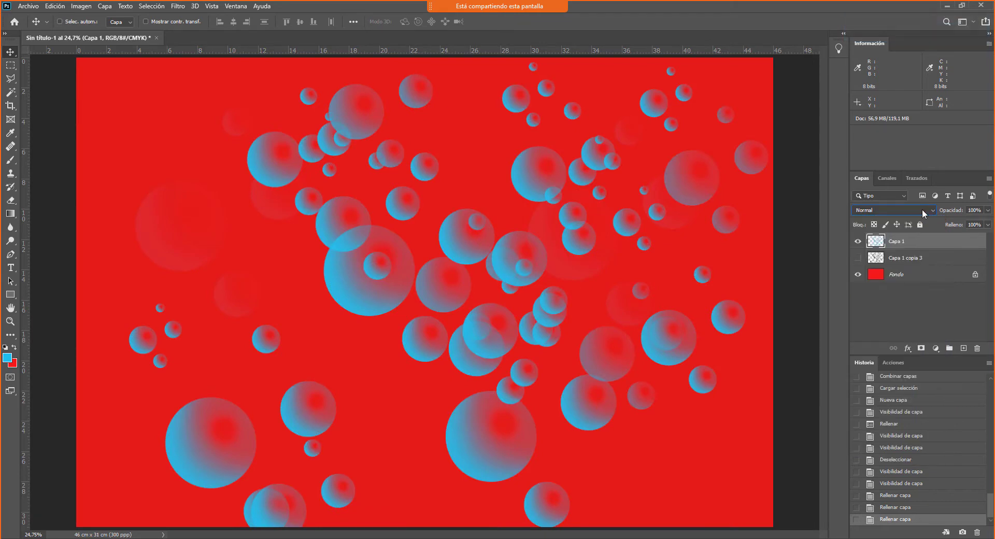
scroll(922, 210, "down", 1)
scroll(922, 209, "down", 2)
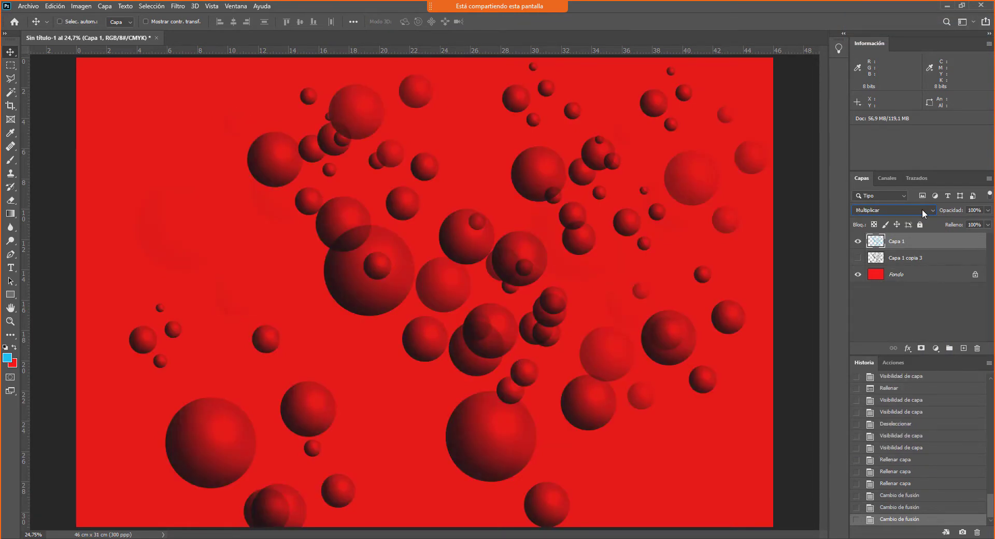
scroll(922, 210, "down", 3)
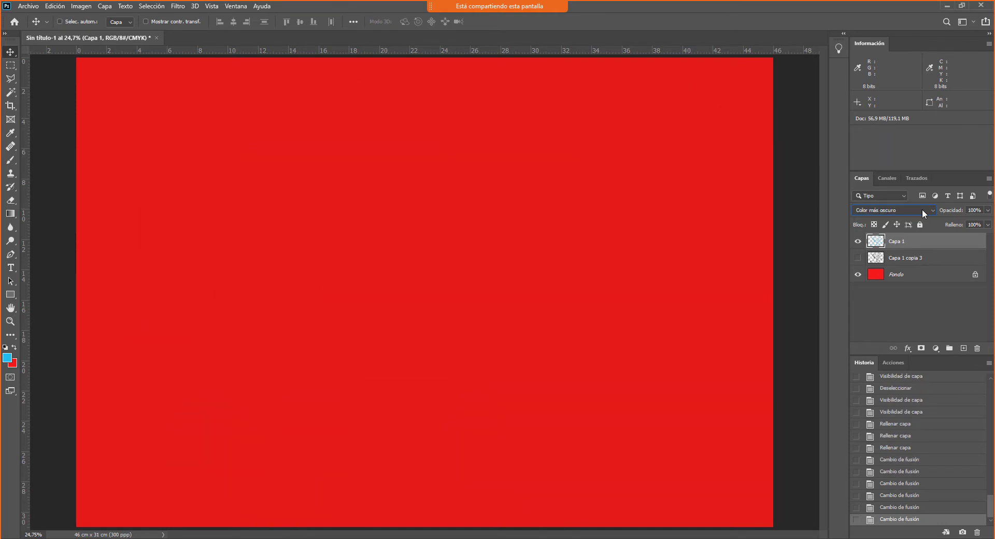
scroll(922, 210, "down", 2)
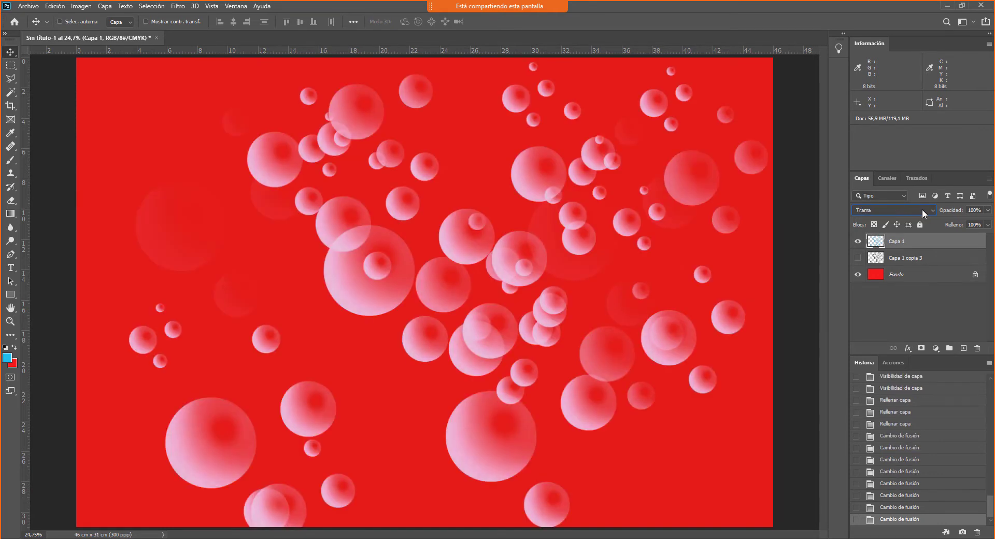
scroll(922, 209, "down", 1)
scroll(922, 209, "down", 2)
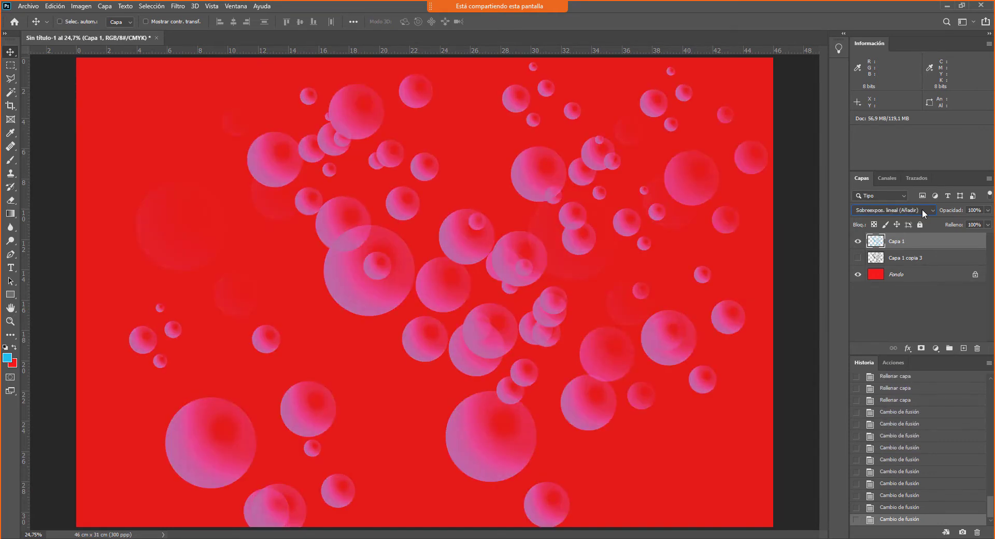
scroll(922, 209, "down", 2)
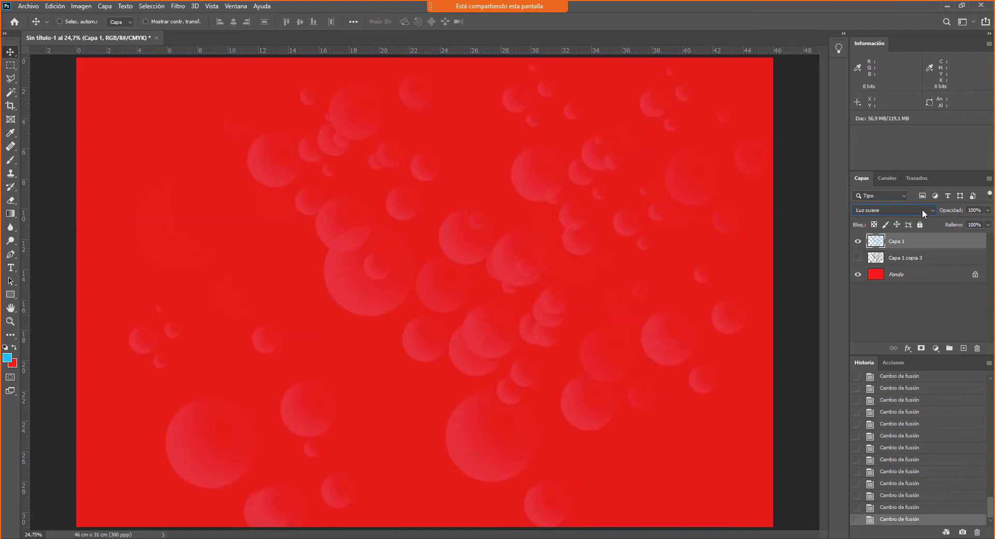
scroll(922, 209, "down", 1)
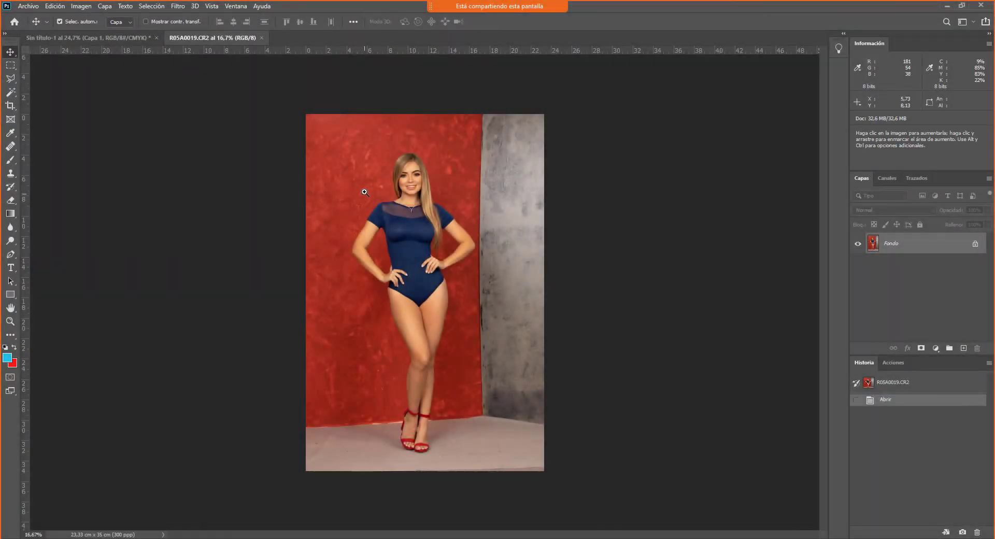
Step: Examine the woman's face, necklace and upper body close up in the R05A0019.CR2 photo, ending at 50% zoom
left_click_drag(406, 178, 499, 355)
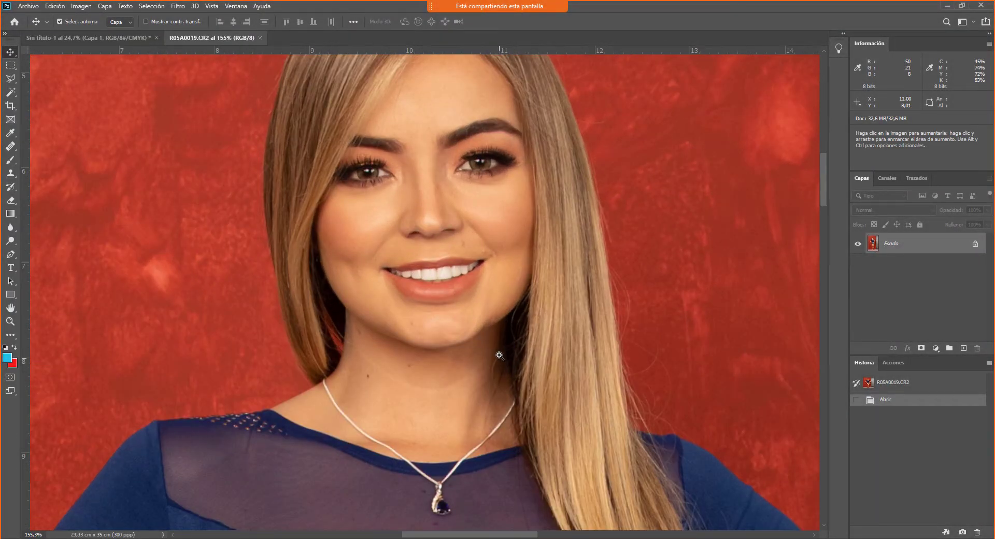
left_click_drag(548, 423, 536, 344)
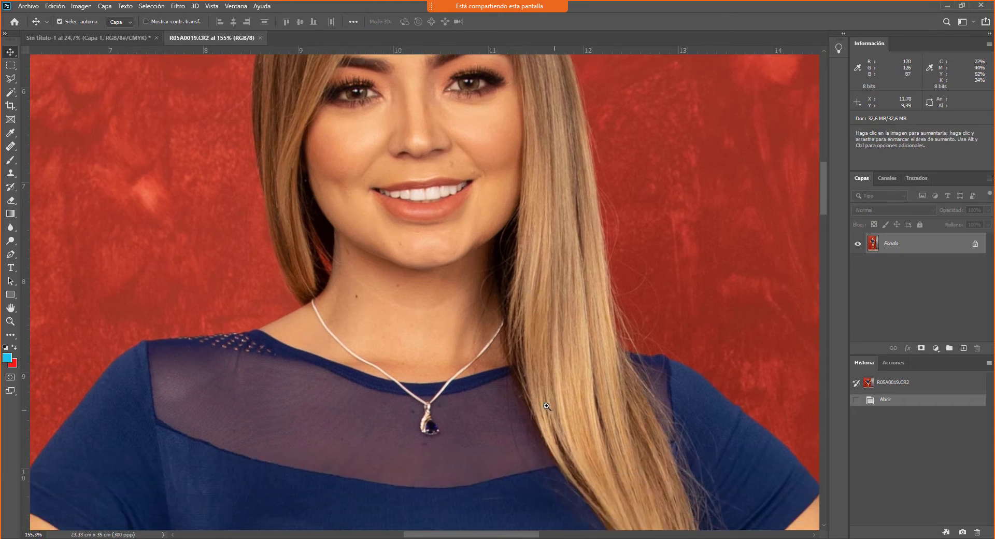
scroll(547, 406, "down", 4)
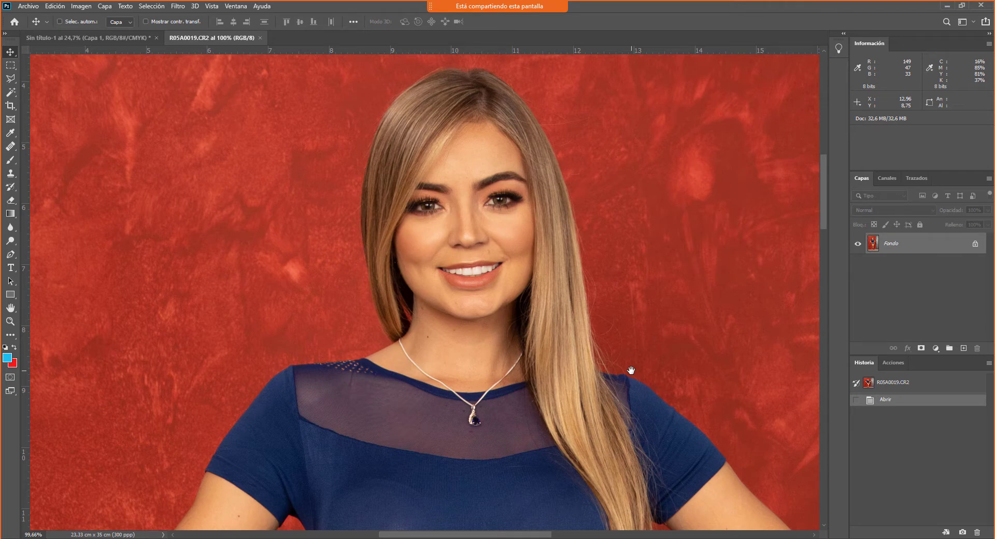
scroll(515, 390, "down", 4)
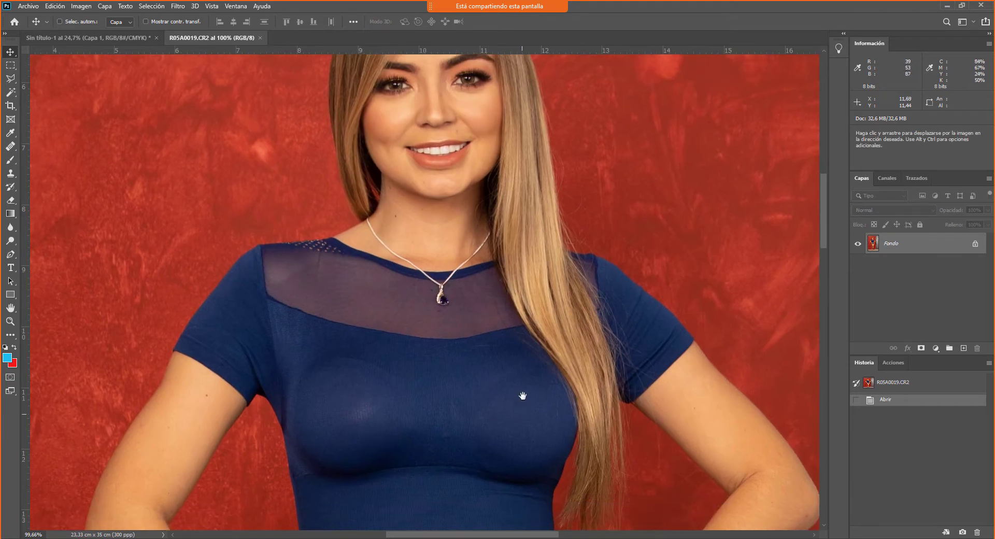
scroll(522, 395, "down", 1)
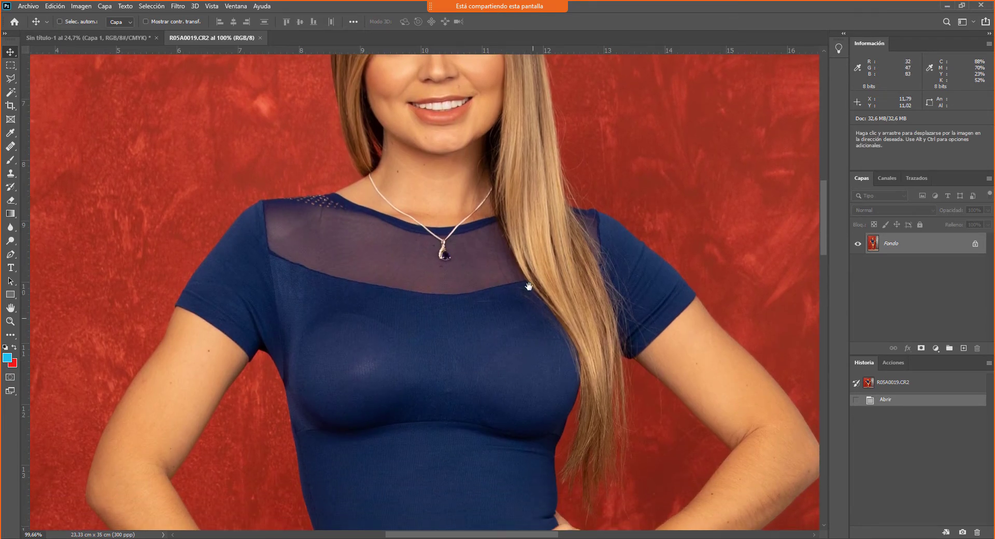
key("ctrl+minus")
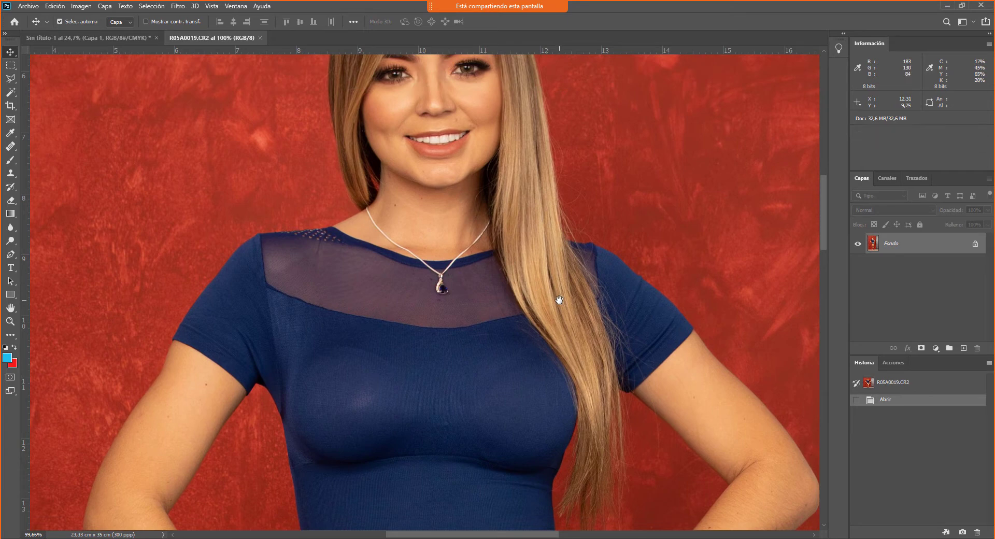
key("ctrl+minus")
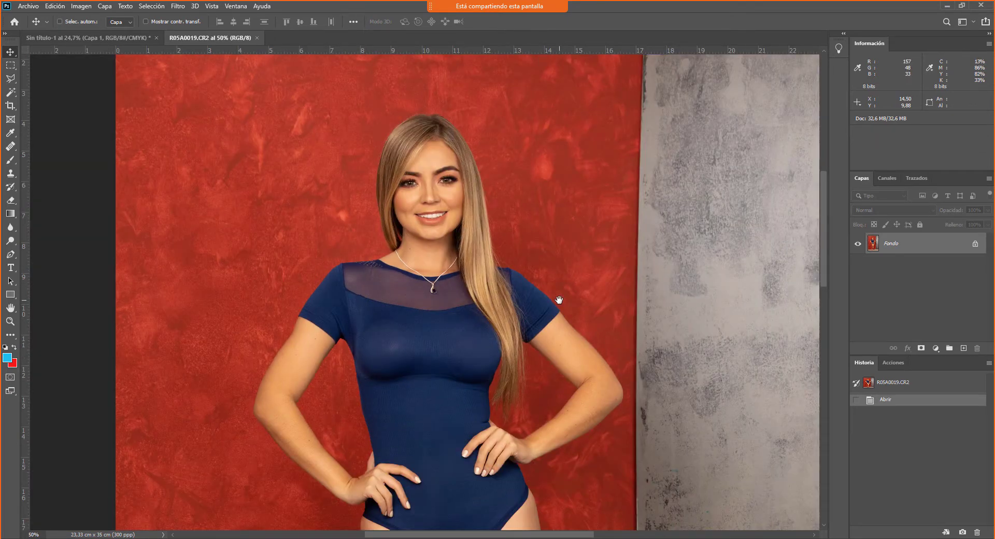
Step: Inspect the blue top's fabric and the long hair falling over it at around actual size
scroll(579, 352, "up", 4)
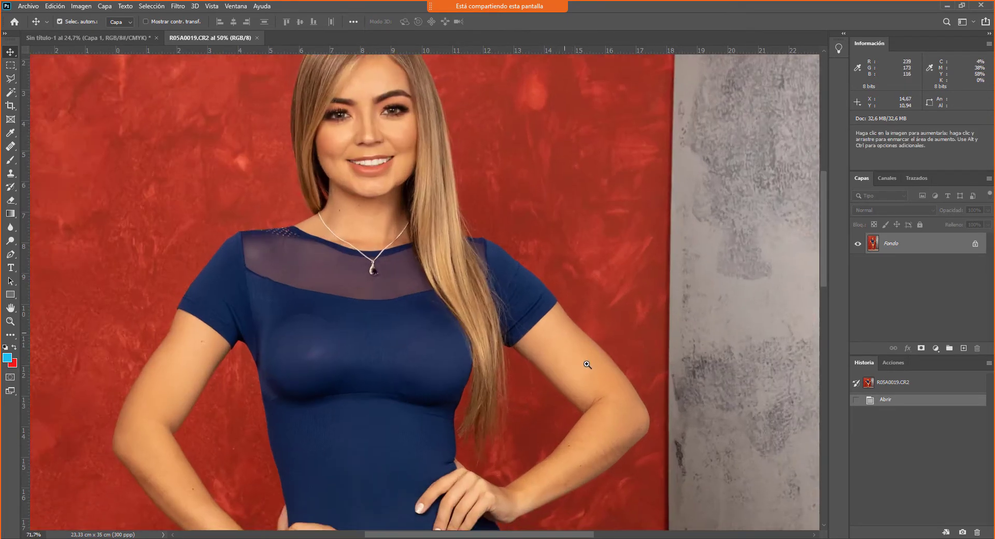
left_click_drag(580, 352, 658, 329)
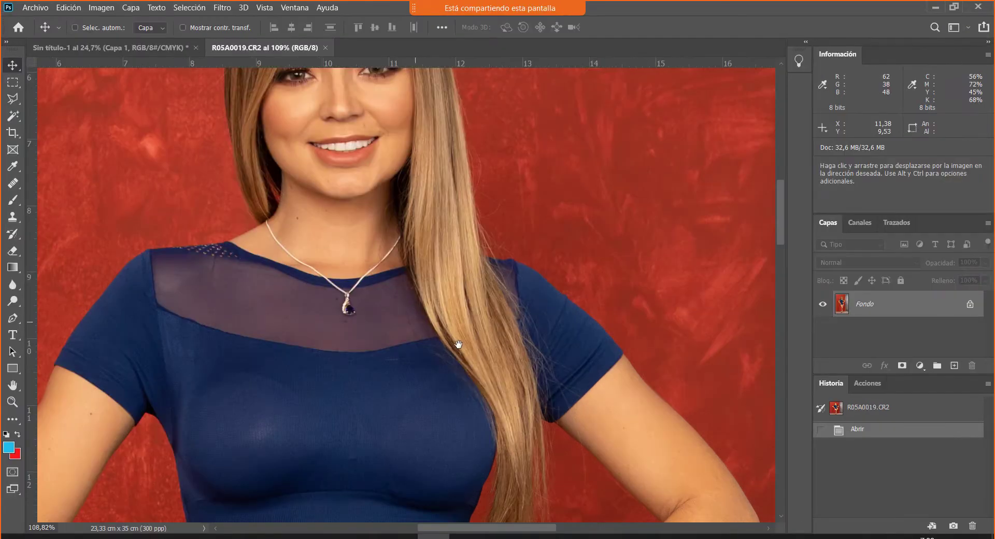
left_click_drag(459, 344, 525, 343)
left_click_drag(636, 335, 640, 343)
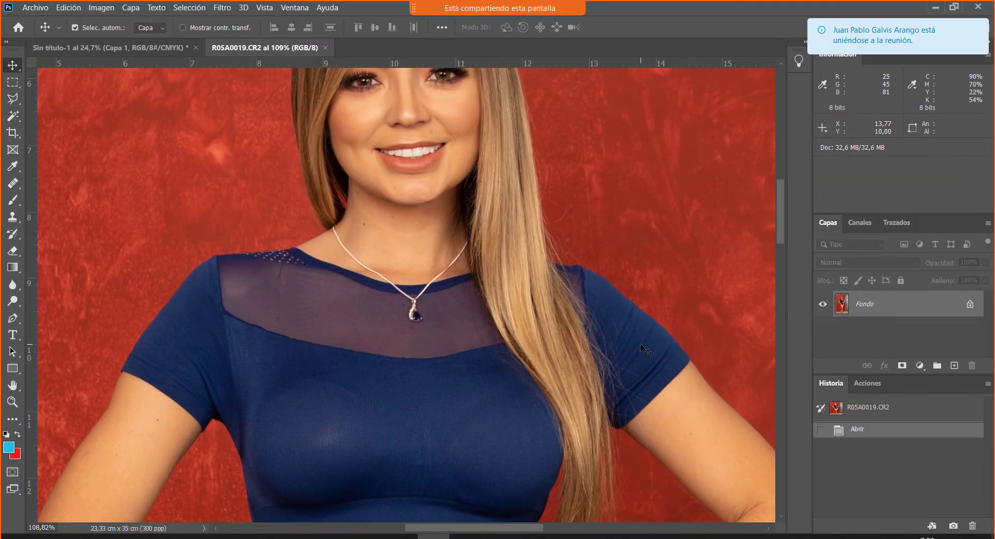
key("ctrl+1")
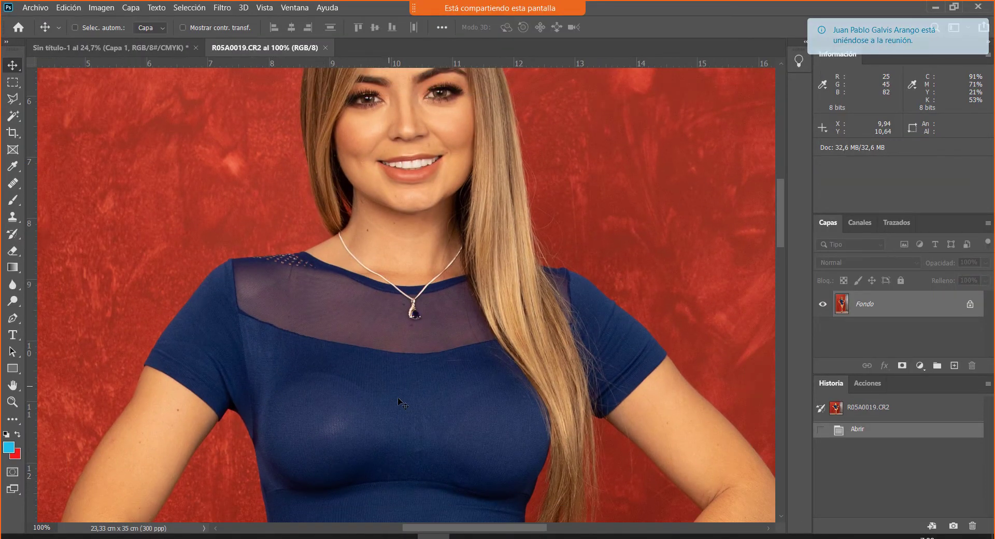
left_click_drag(480, 484, 490, 484)
left_click_drag(490, 483, 464, 409)
left_click_drag(523, 428, 498, 418)
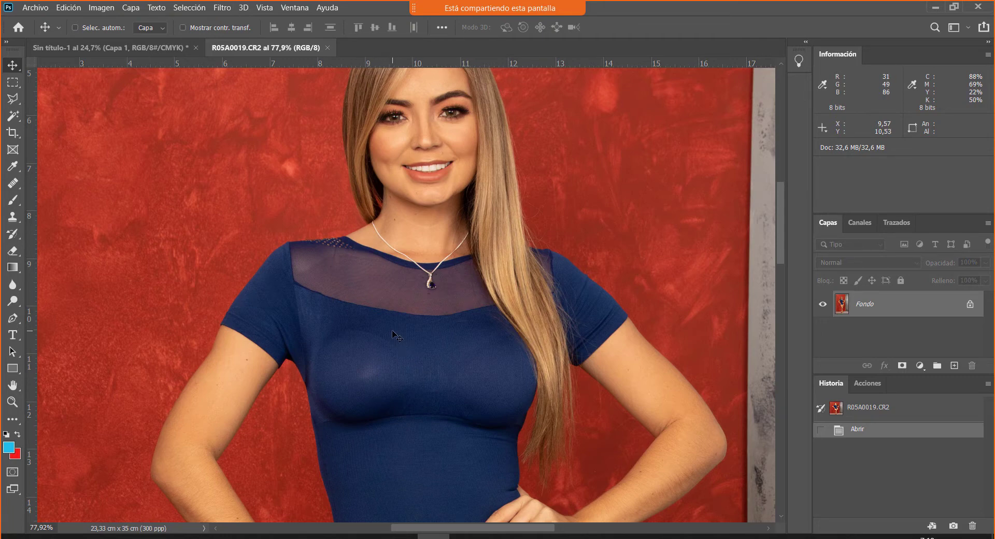
Step: Inspect the sheer neckline, both sleeves and the hair strands overlapping the blue top at high magnification
scroll(277, 241, "up", 5)
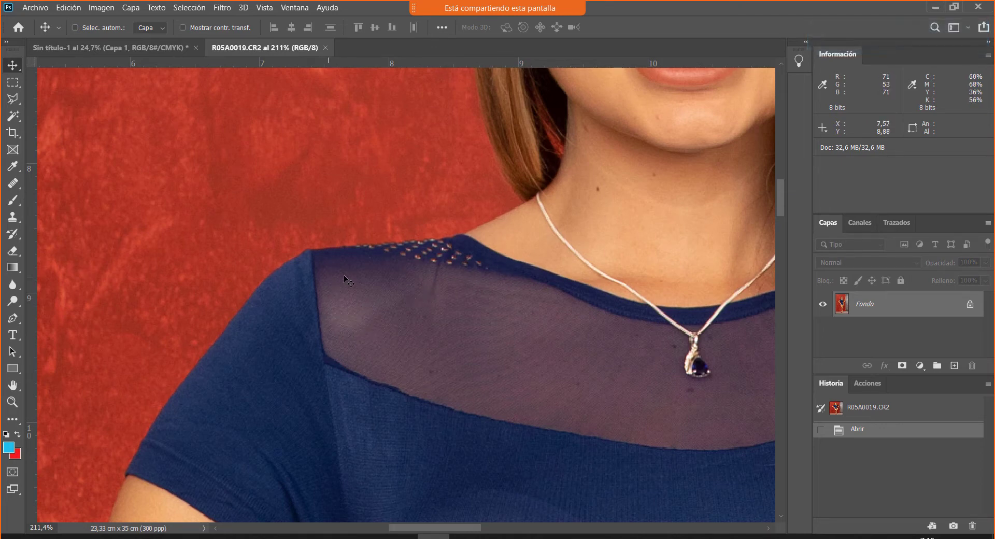
left_click_drag(621, 281, 318, 262)
left_click_drag(559, 380, 386, 186)
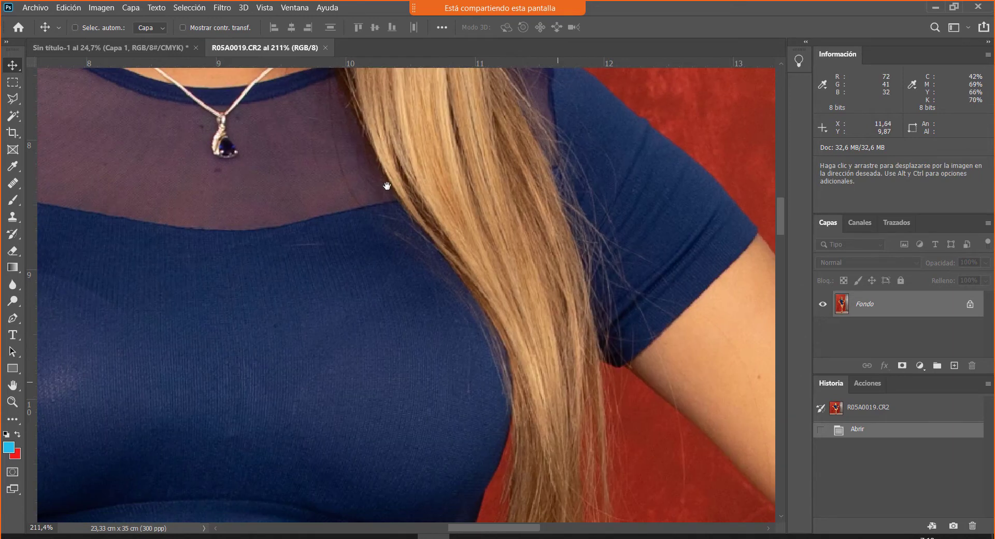
left_click_drag(583, 272, 421, 361)
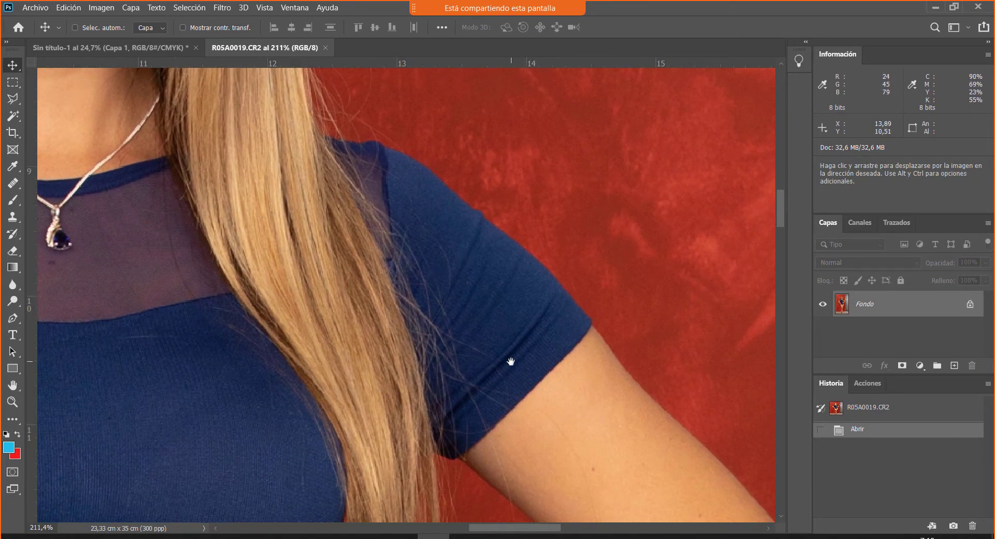
scroll(511, 393, "down", 5)
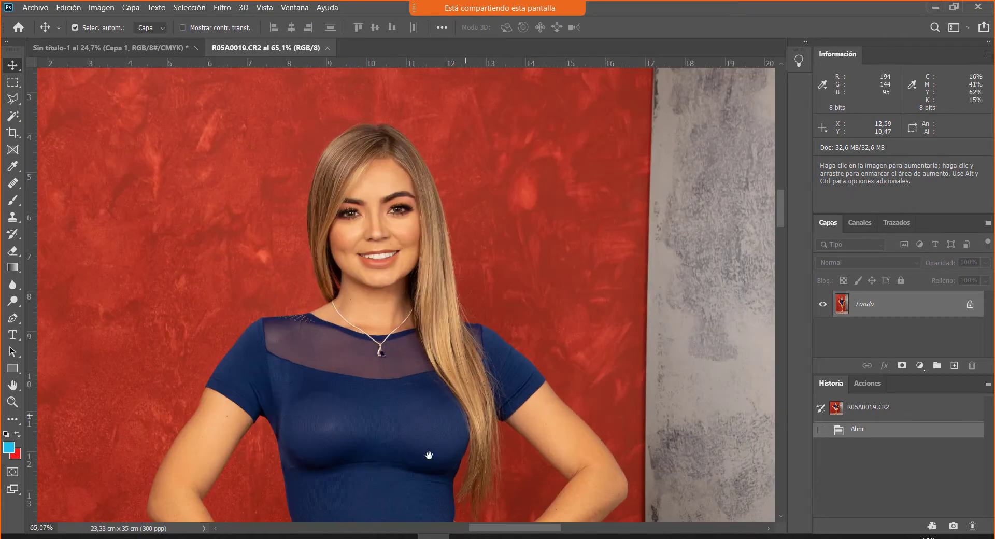
scroll(459, 375, "up", 1)
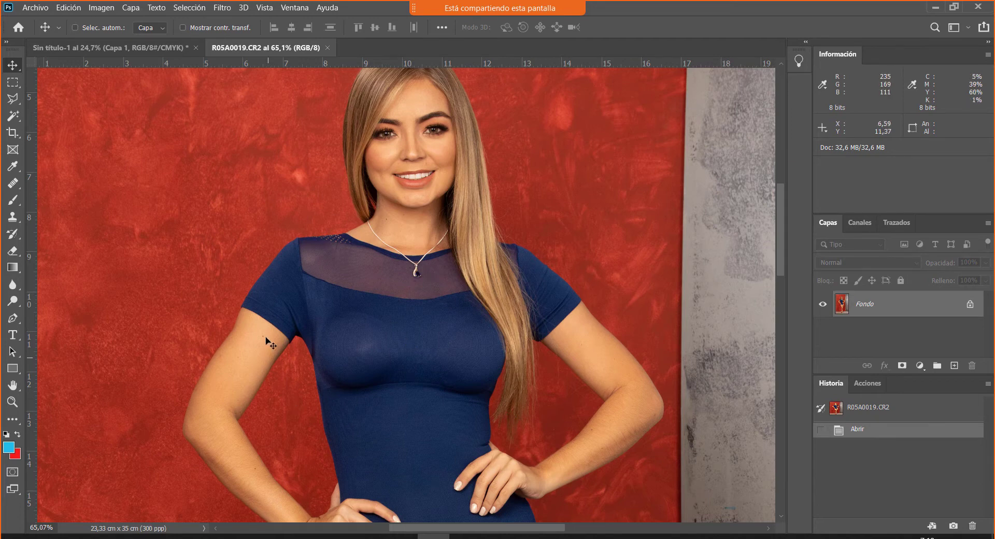
scroll(267, 342, "up", 5)
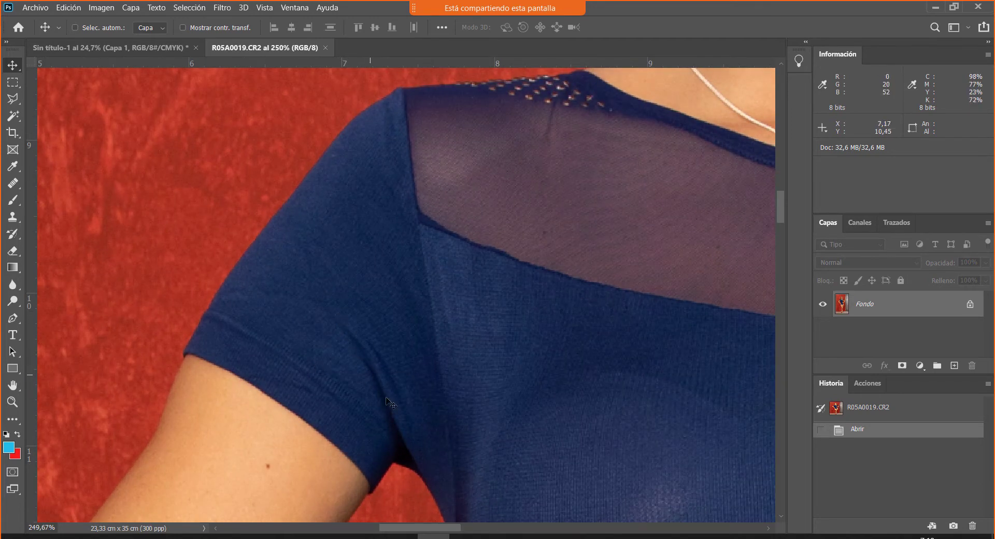
key("ctrl+space")
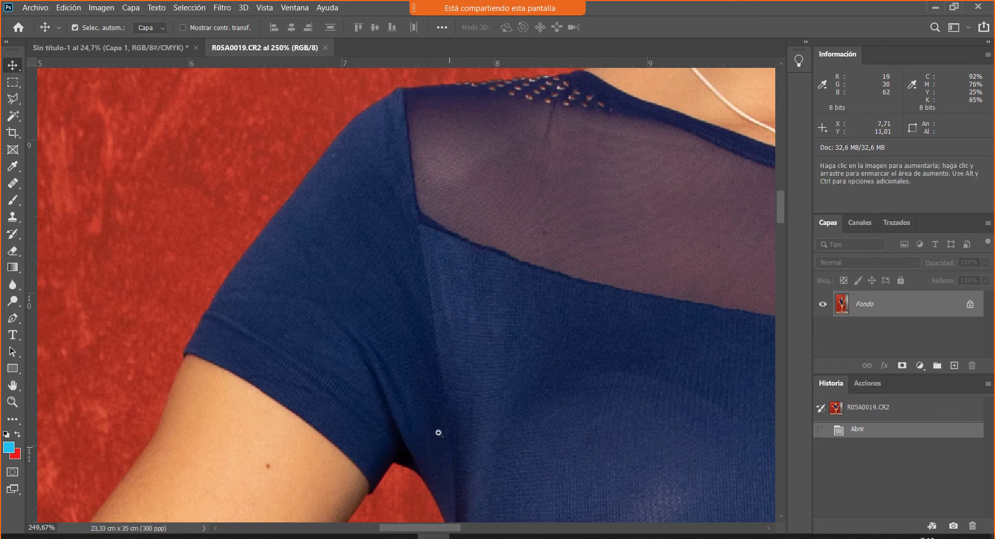
left_click_drag(449, 446, 321, 297)
left_click_drag(533, 331, 382, 350)
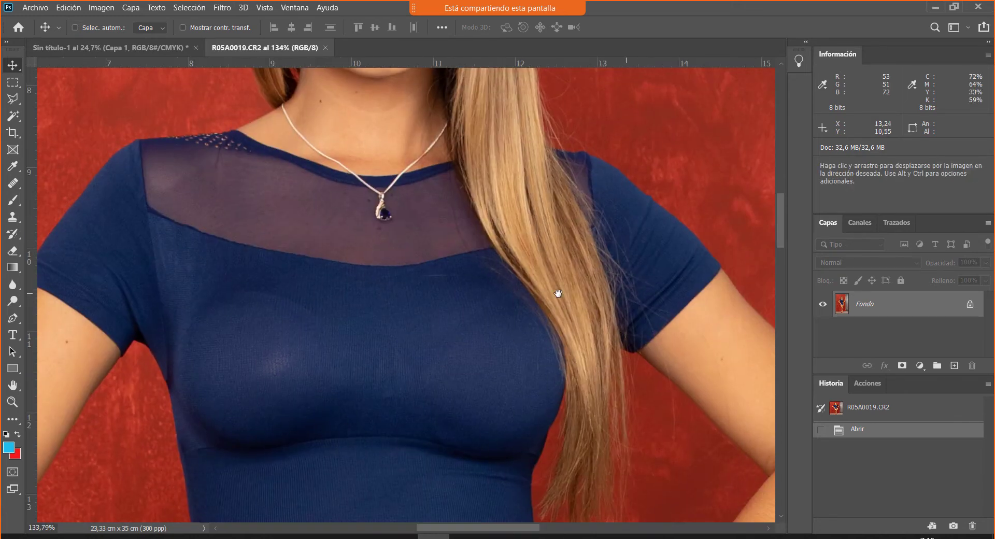
Step: Convert the locked Fondo background into a normal layer and move it
left_click_drag(172, 336, 337, 361)
key("Return")
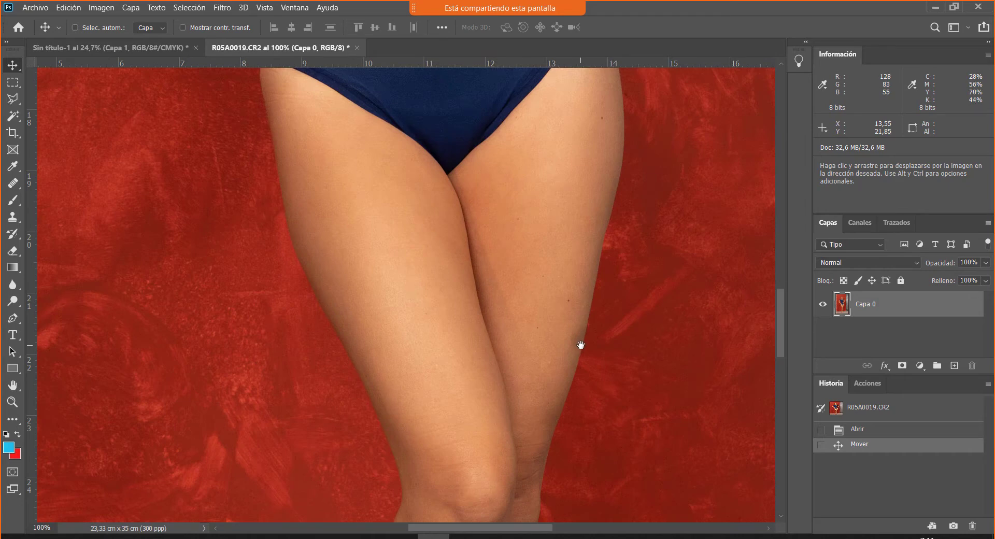
Step: Inspect the model's knees, lower legs, feet and red sandals at several magnifications
left_click_drag(482, 459, 422, 341)
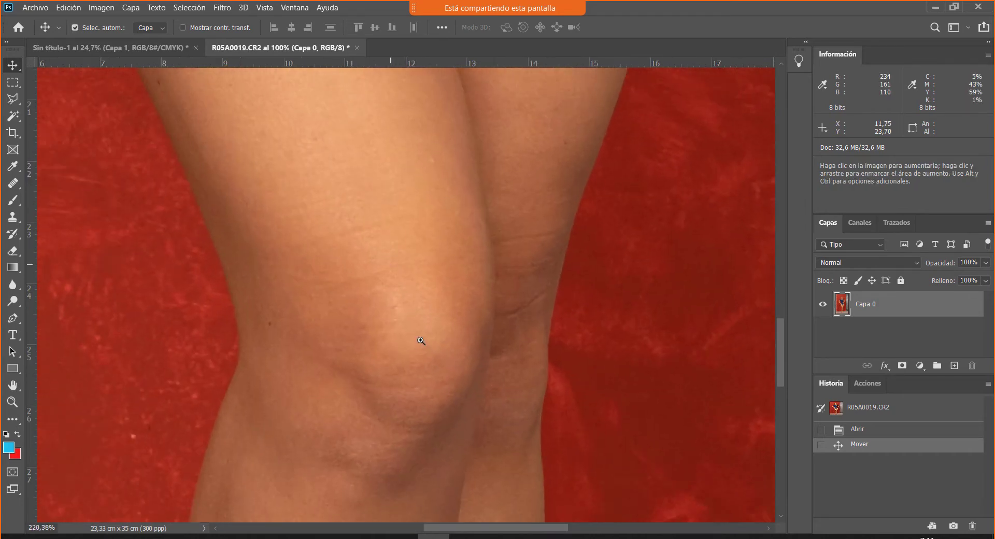
scroll(484, 329, "down", 5)
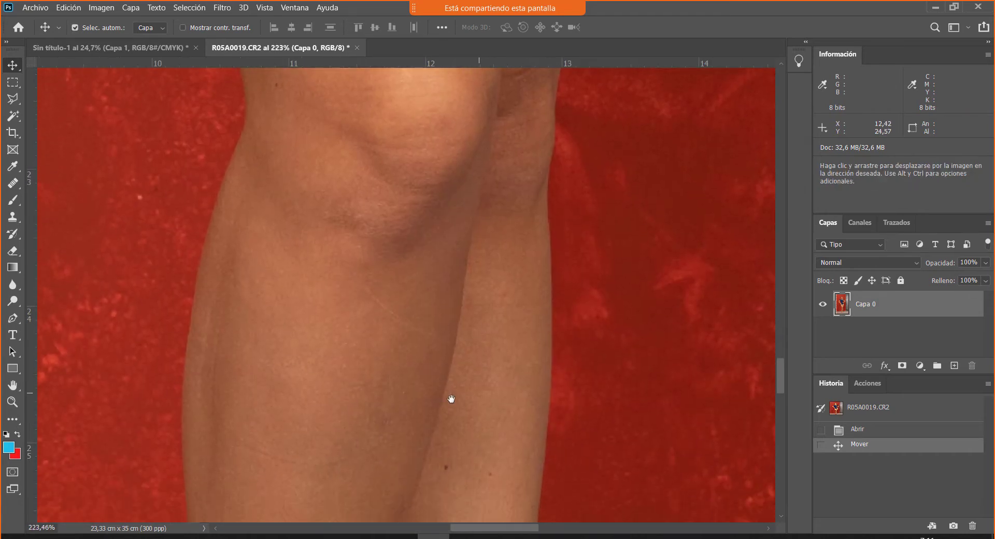
scroll(423, 425, "down", 12)
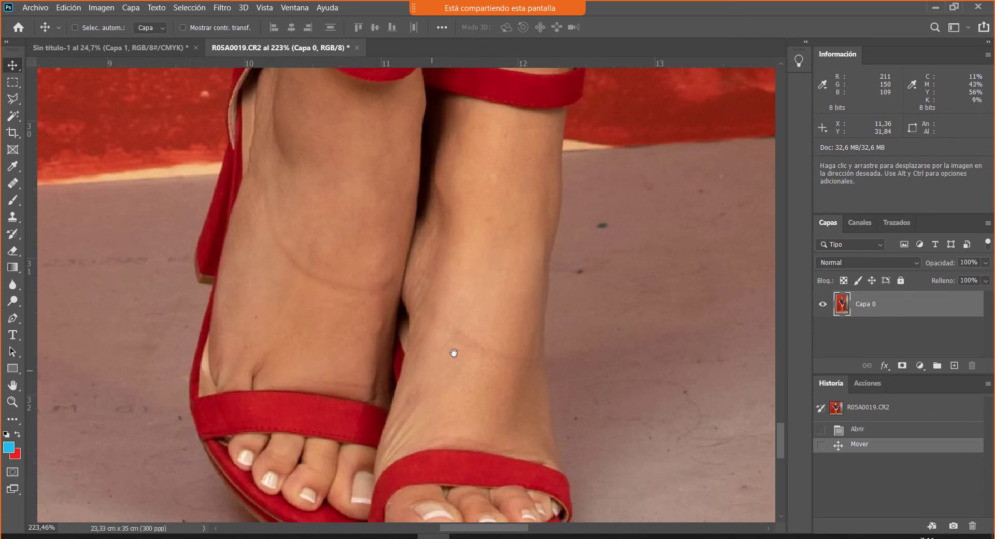
scroll(569, 366, "down", 5)
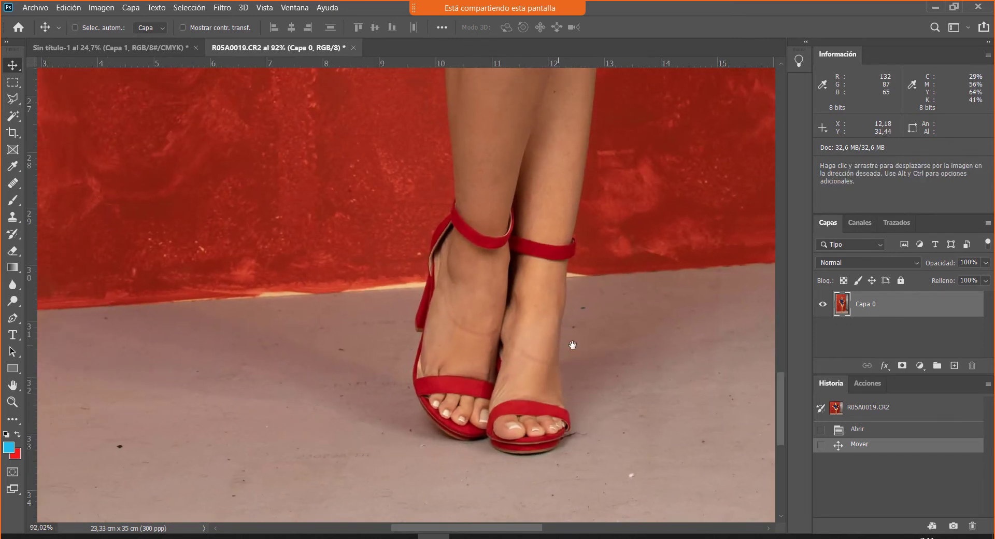
scroll(570, 185, "up", 3)
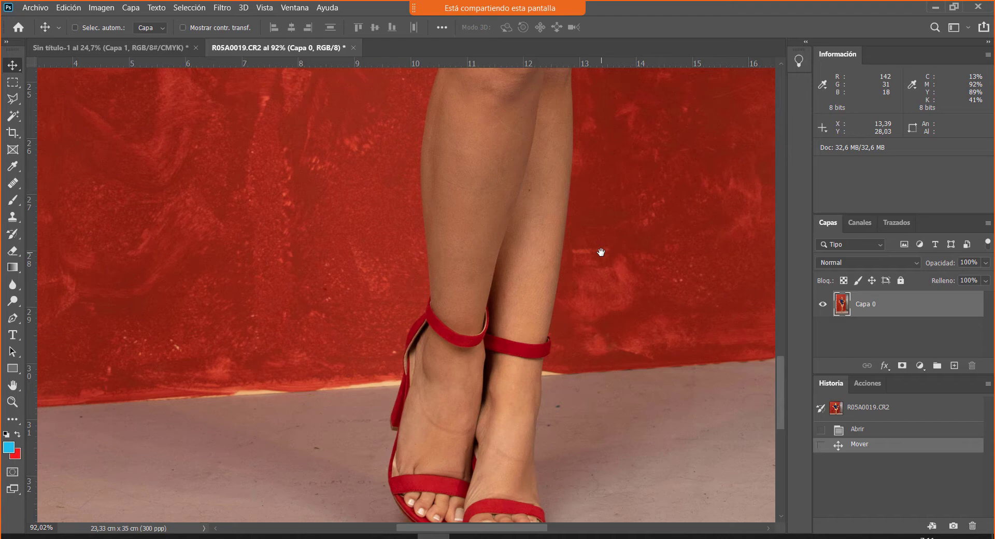
key("ctrl+minus")
key("ctrl+minus")
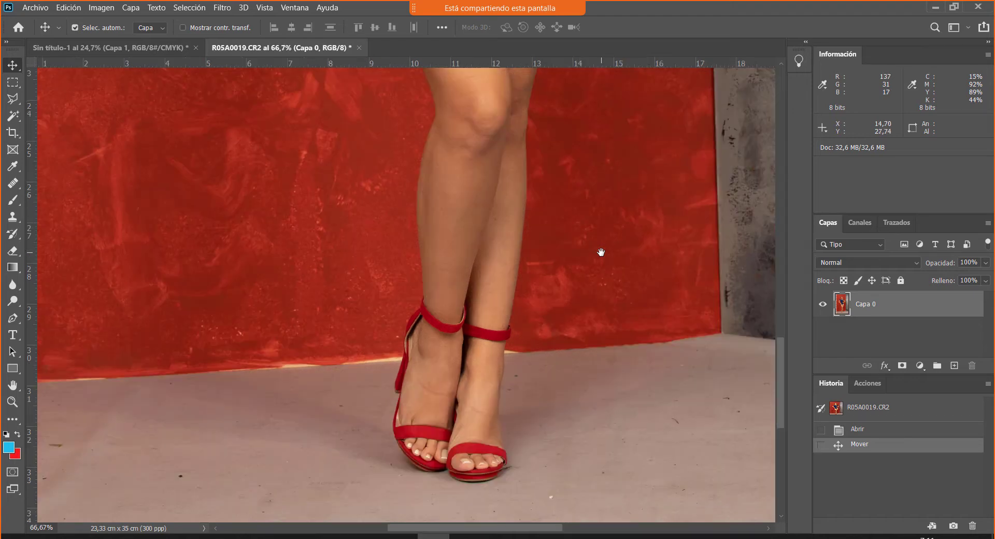
scroll(461, 290, "up", 5)
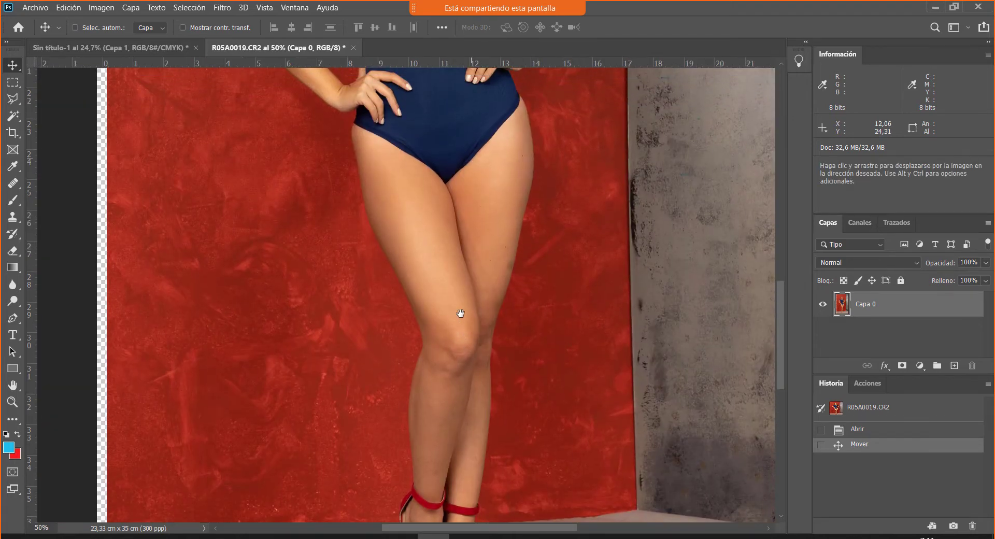
Step: Inspect the skin and outer contours of both thighs and hips up to the blue bodysuit's leg openings
scroll(518, 415, "up", 5)
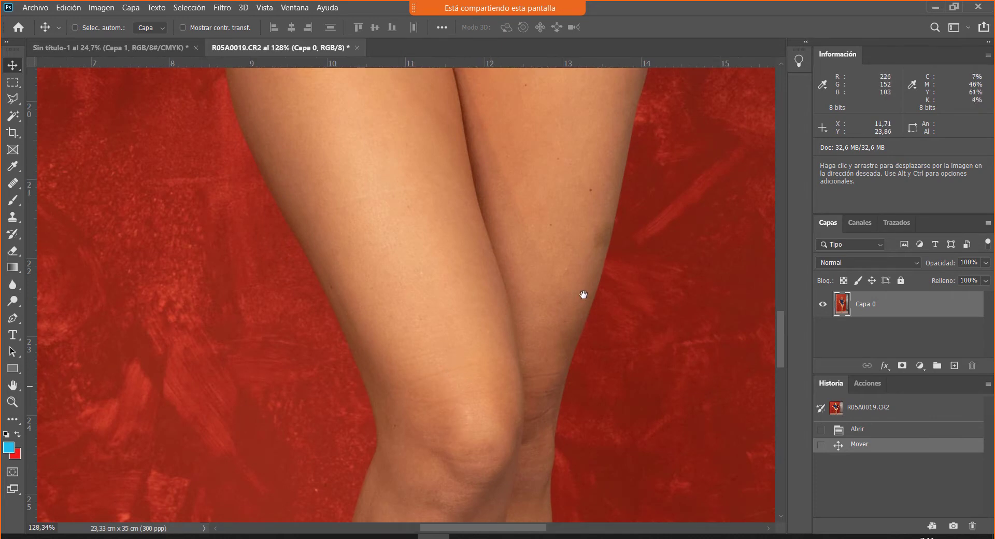
scroll(582, 293, "up", 5)
left_click_drag(570, 248, 464, 207)
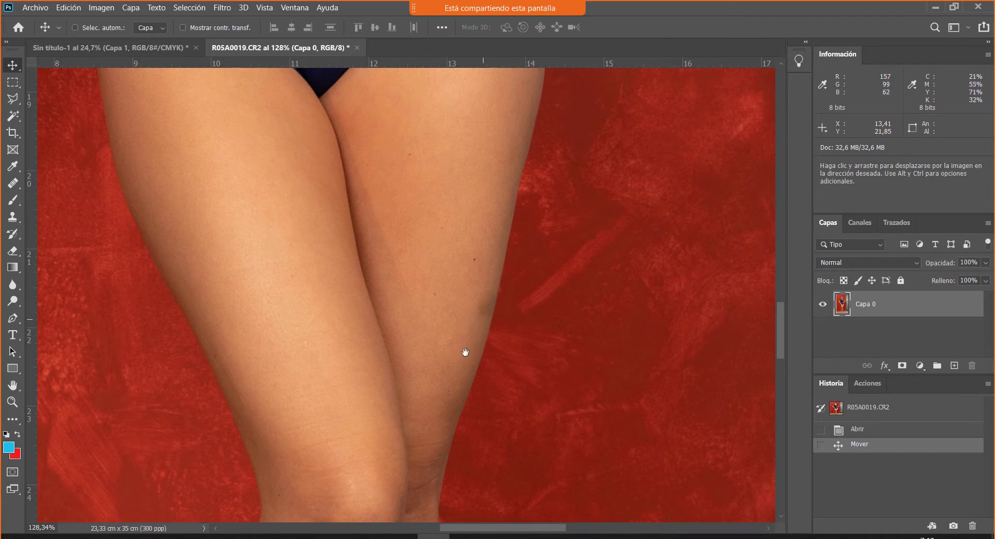
scroll(461, 357, "down", 3)
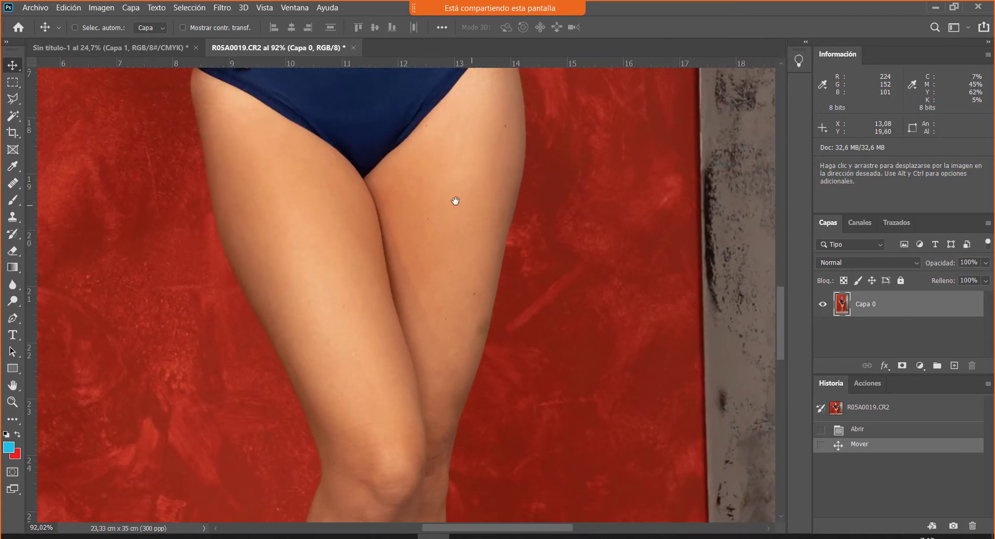
left_click_drag(455, 200, 462, 321)
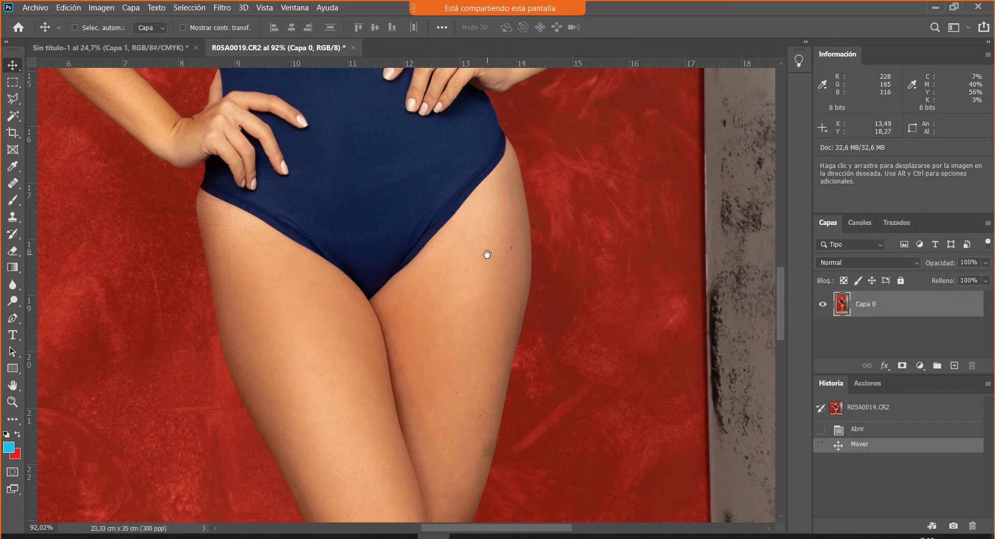
left_click_drag(487, 254, 505, 353)
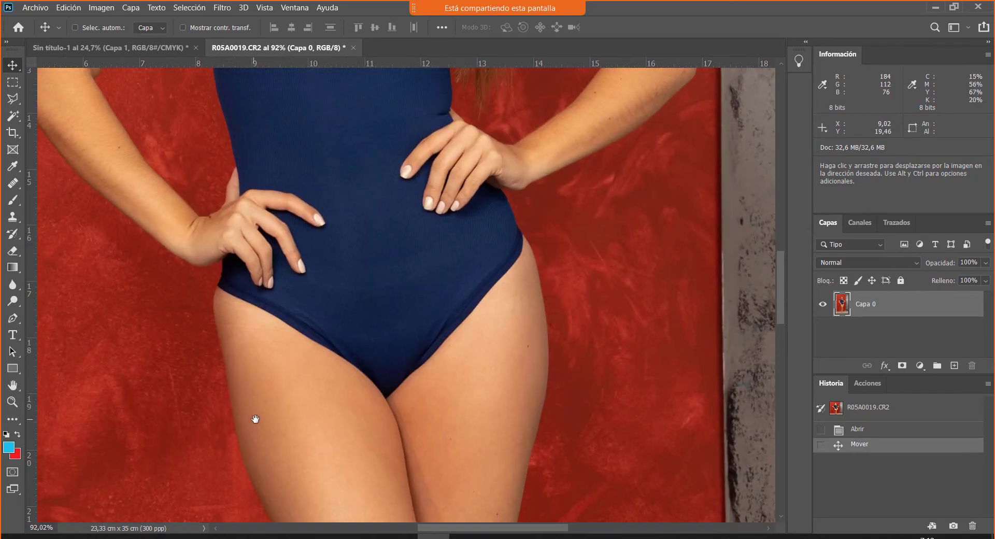
left_click_drag(256, 418, 302, 315)
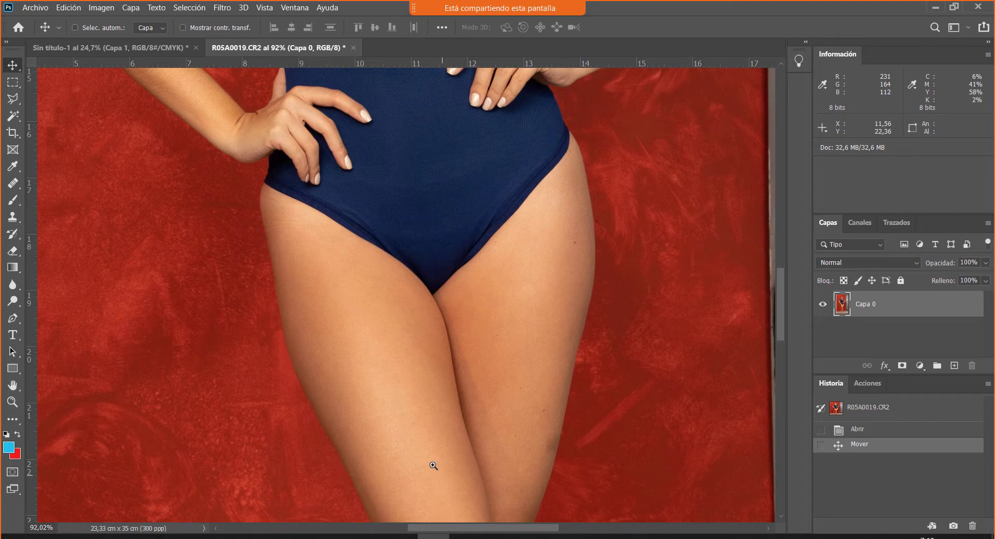
scroll(429, 462, "down", 3)
left_click_drag(455, 444, 411, 377)
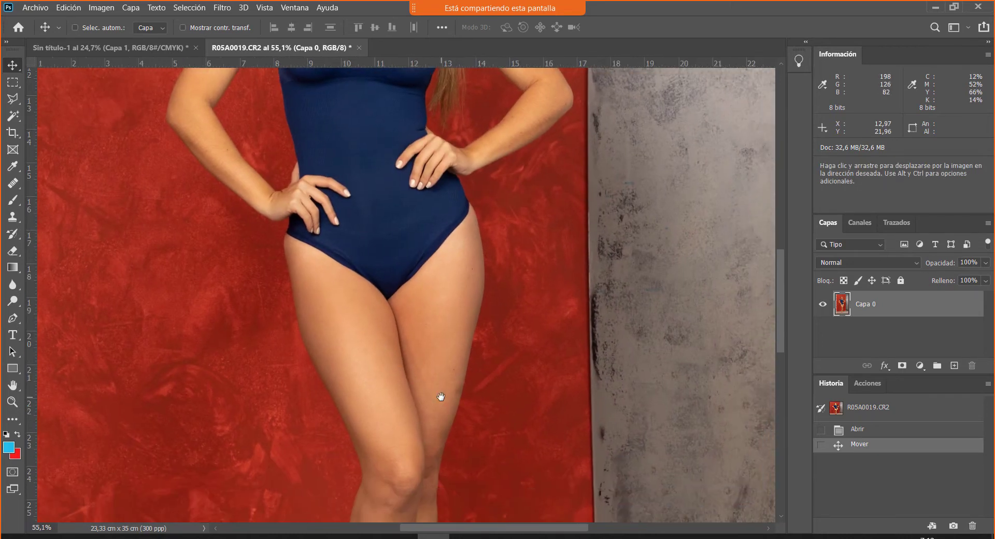
scroll(441, 397, "down", 1)
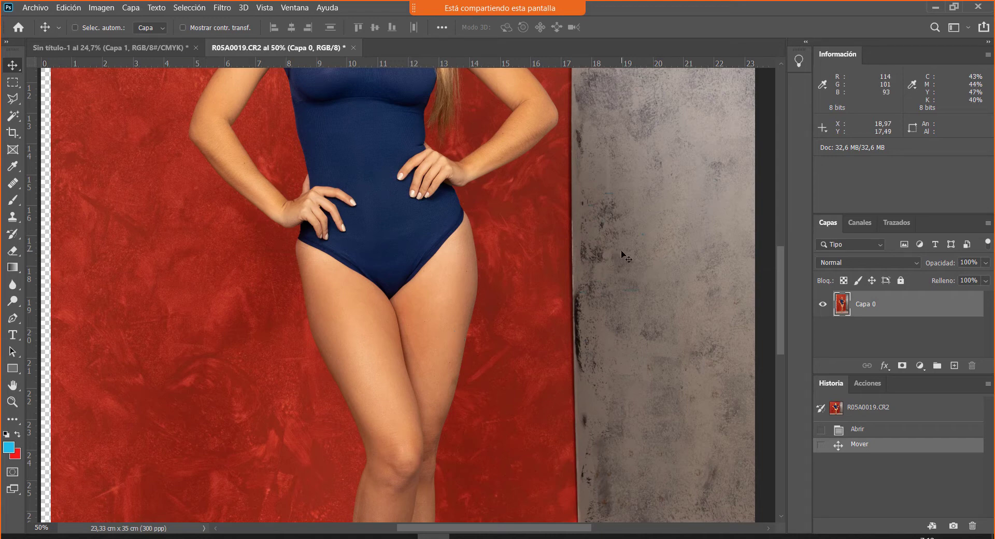
Step: Inspect the hands resting on the waist and the bodysuit's edge against the hip at high magnification
left_click_drag(253, 141, 398, 389)
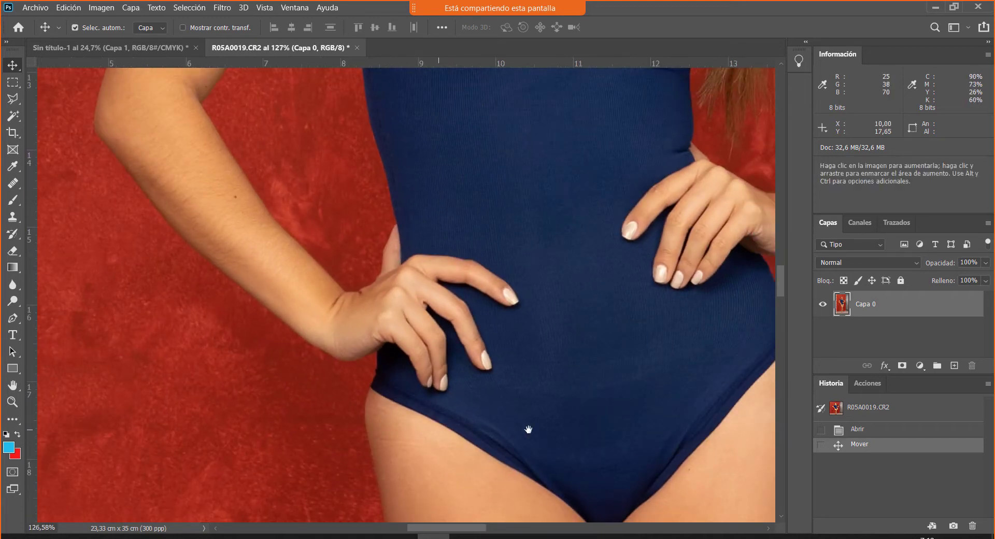
left_click_drag(528, 429, 382, 395)
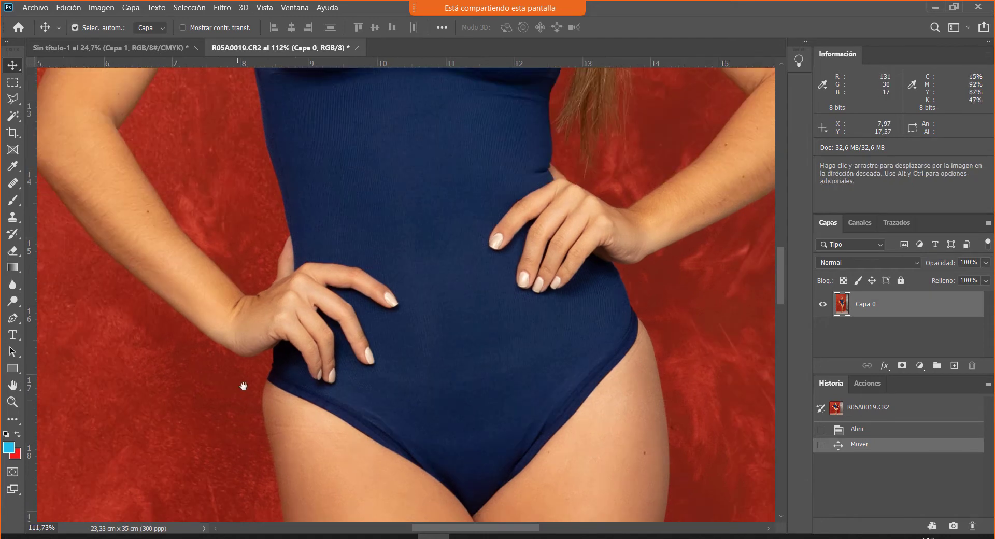
left_click_drag(267, 363, 290, 329)
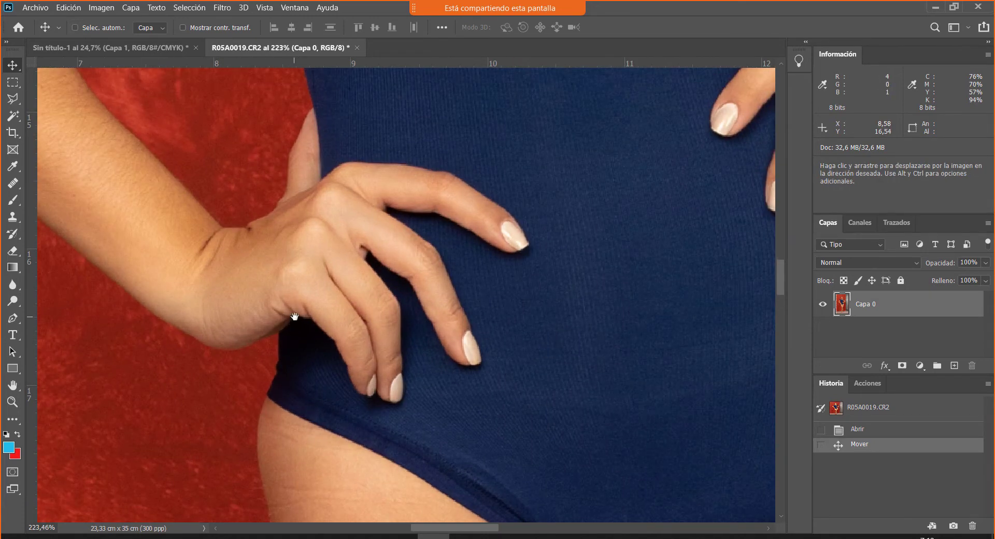
left_click_drag(310, 402, 329, 338)
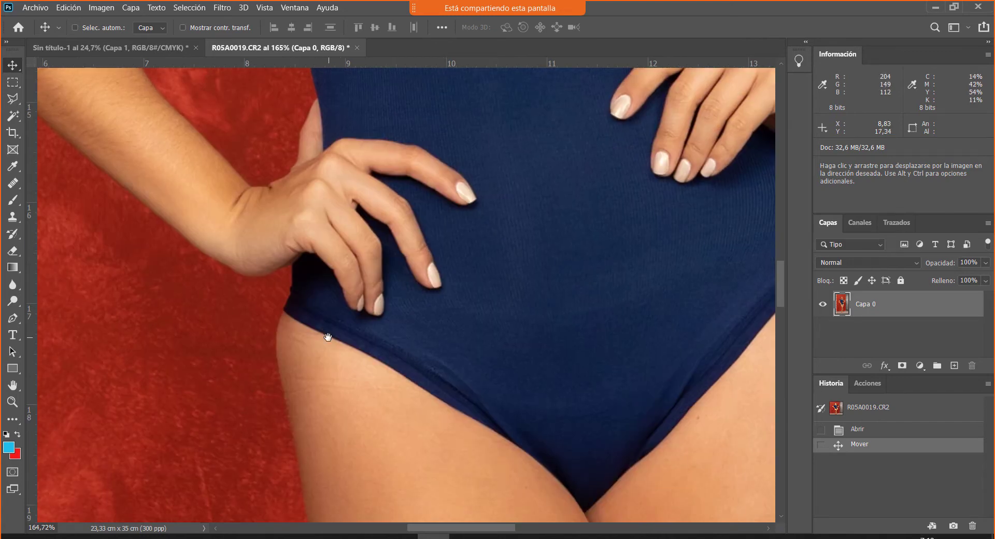
key("ctrl+minus")
key("ctrl+minus")
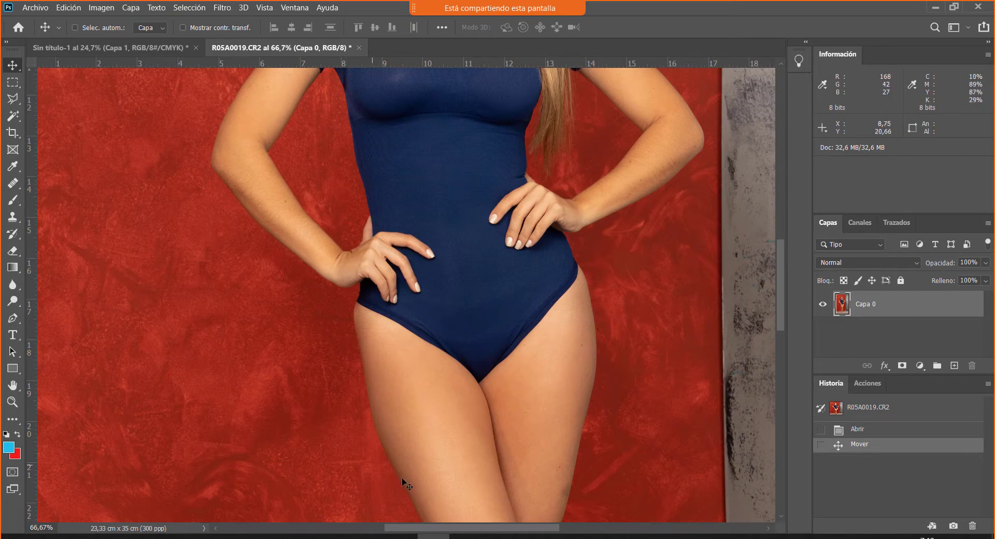
scroll(324, 334, "down", 3)
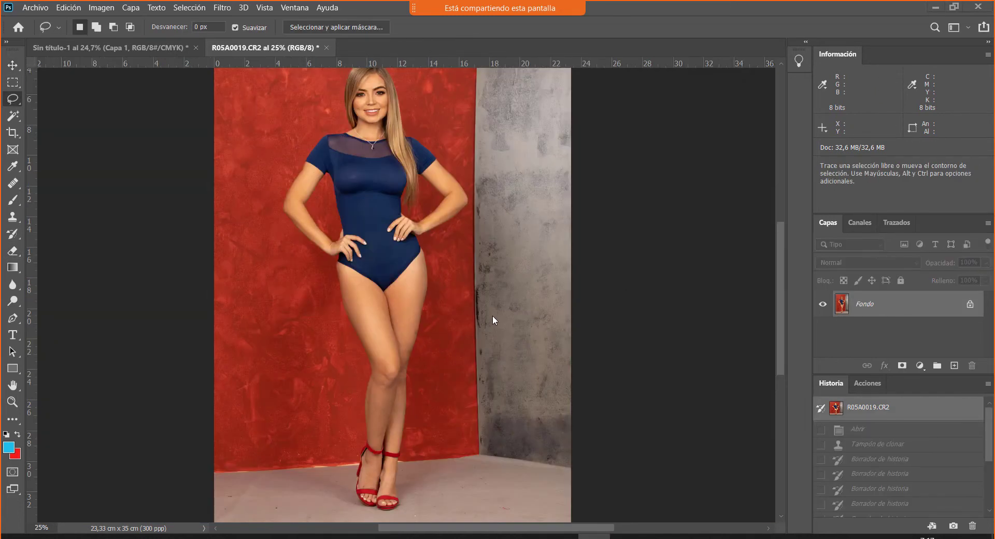
mouse_move(495, 318)
left_mouse_down()
mouse_move(504, 198)
mouse_move(446, 101)
mouse_move(321, 96)
mouse_move(254, 215)
mouse_move(322, 377)
mouse_move(461, 408)
mouse_move(502, 384)
left_mouse_up()
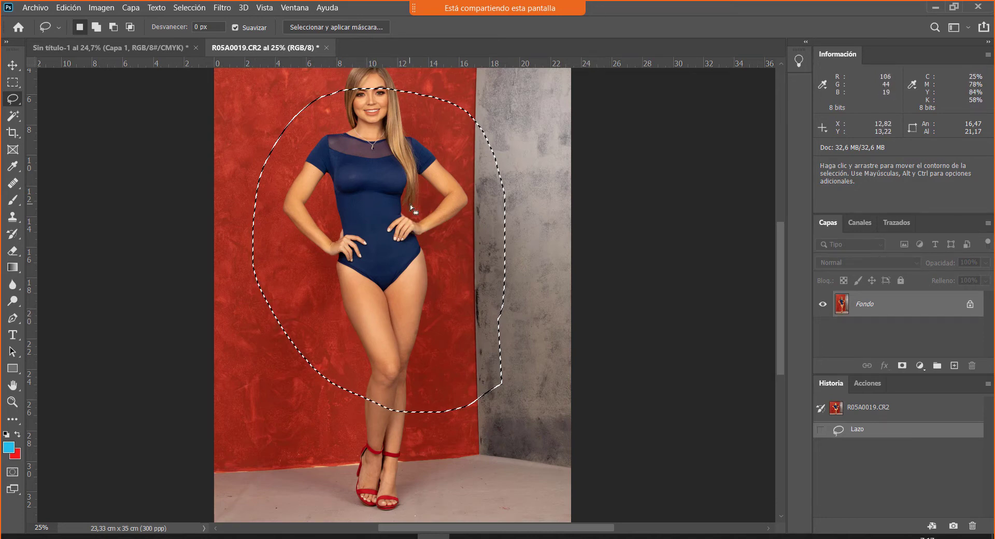
left_click(540, 208)
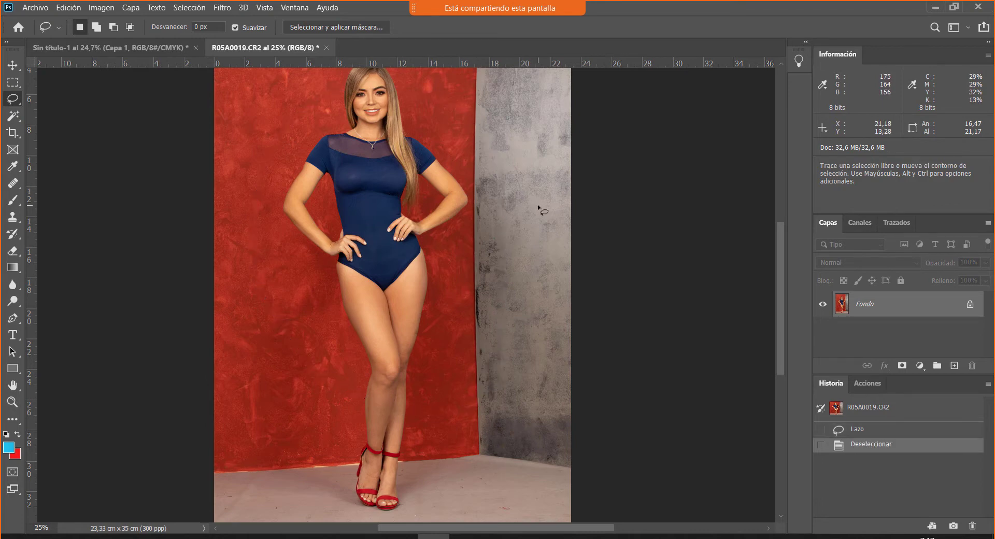
mouse_move(407, 206)
left_mouse_down()
mouse_move(267, 337)
mouse_move(447, 379)
mouse_move(469, 259)
left_mouse_up()
Step: Lasso the area from the waist to the knees and open the selection in the Licuar filter
mouse_move(439, 230)
left_mouse_down()
mouse_move(303, 228)
mouse_move(302, 288)
mouse_move(329, 341)
mouse_move(372, 377)
mouse_move(404, 368)
mouse_move(439, 338)
mouse_move(451, 298)
mouse_move(441, 229)
left_mouse_up()
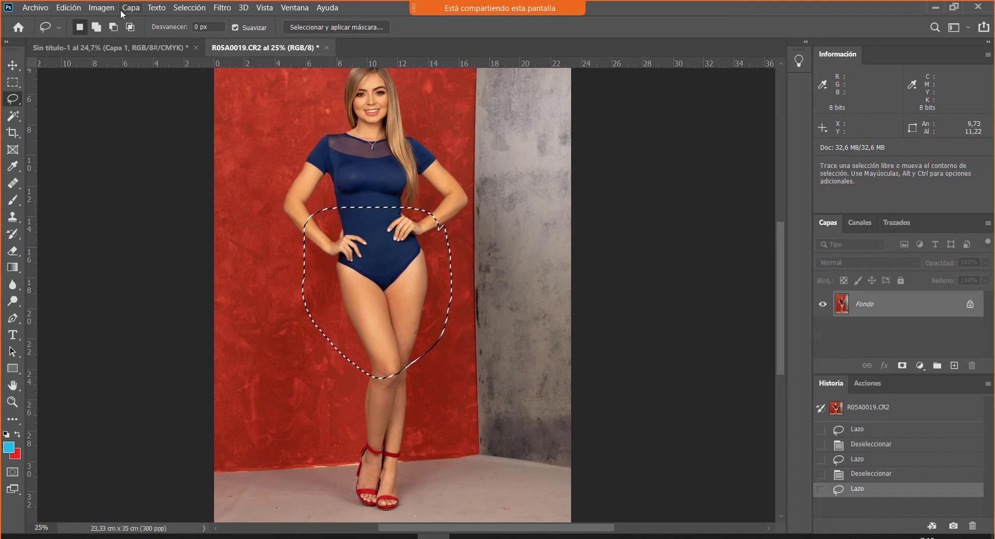
left_click(222, 8)
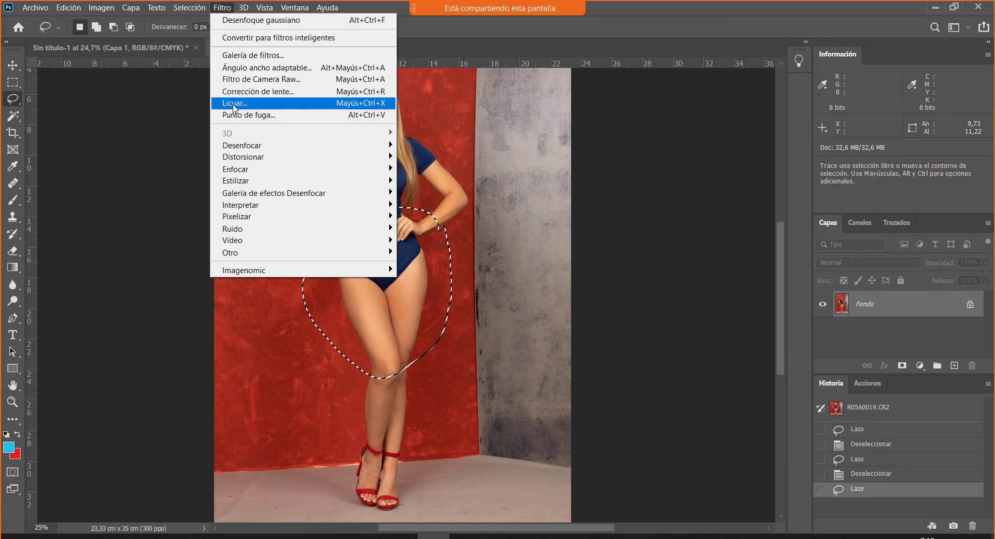
key("Escape")
key("ctrl+shift+x")
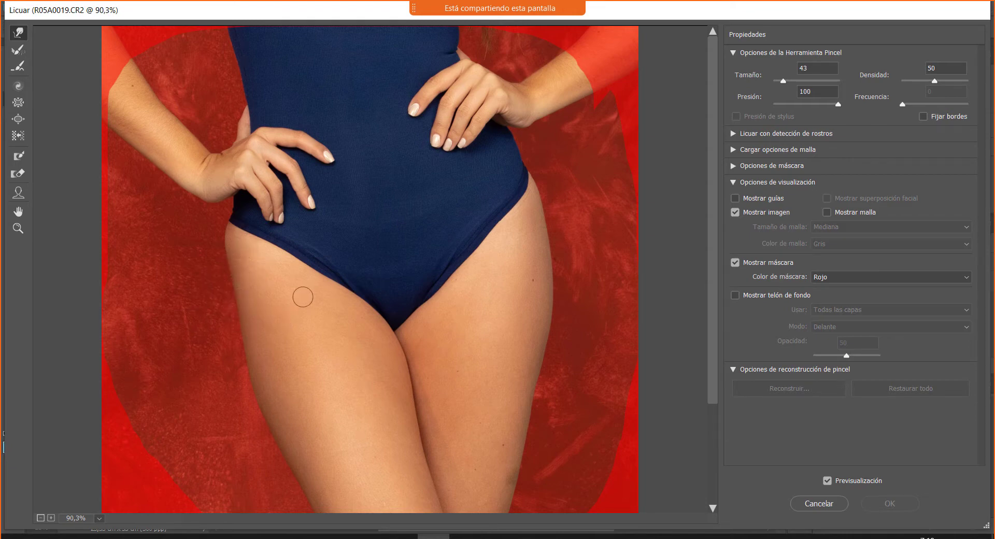
Step: Enlarge the forward warp brush to 180 and push the outer edge of the thigh below the hand on the hip
key("alt")
left_click(291, 300)
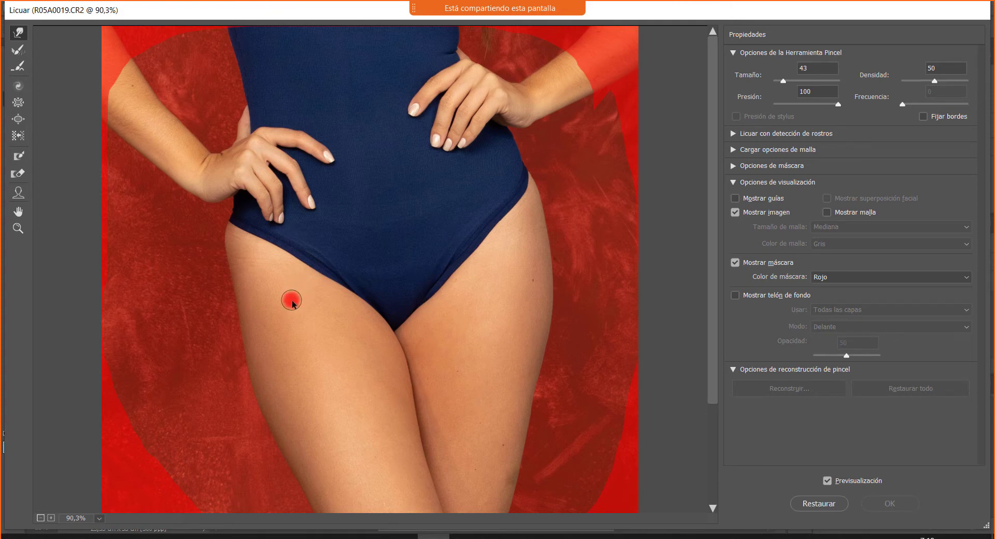
mouse_move(307, 308)
left_mouse_down()
mouse_move(425, 324)
mouse_move(288, 307)
mouse_move(410, 324)
mouse_move(266, 315)
mouse_move(395, 326)
mouse_move(301, 318)
mouse_move(363, 325)
mouse_move(322, 322)
left_mouse_up()
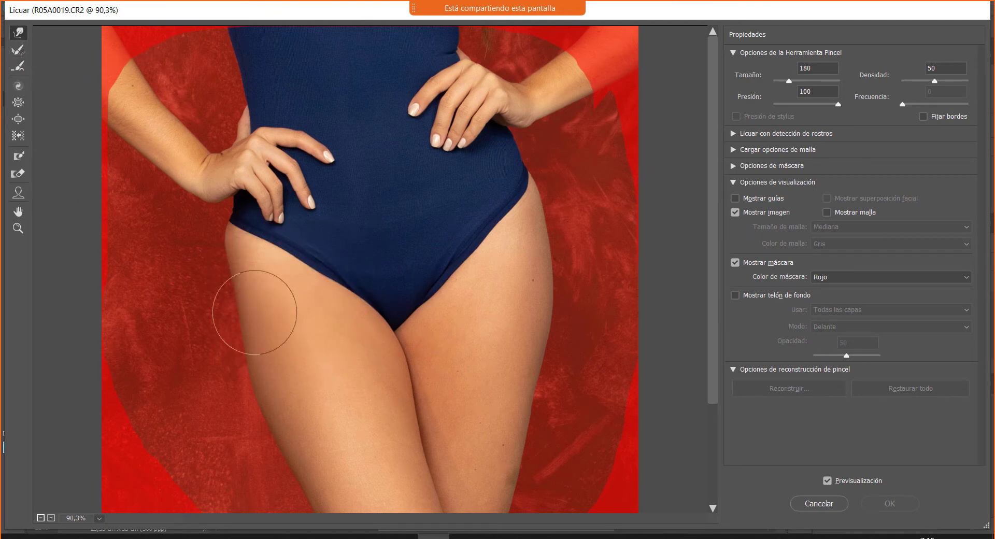
left_click_drag(232, 294, 250, 336)
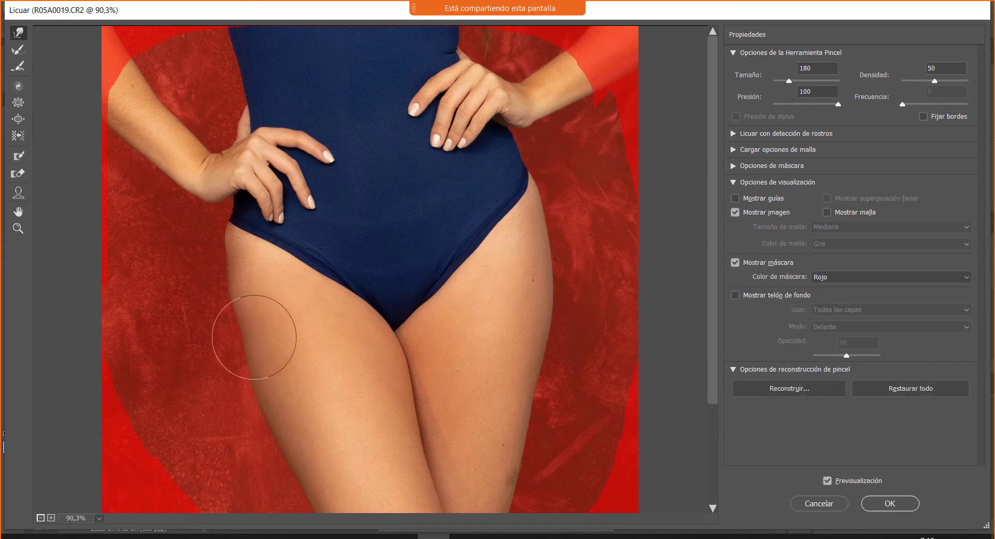
Step: Try larger warp brush sizes of 609 and 398 on the same outer hip and thigh contour
scroll(207, 297, "up", 5)
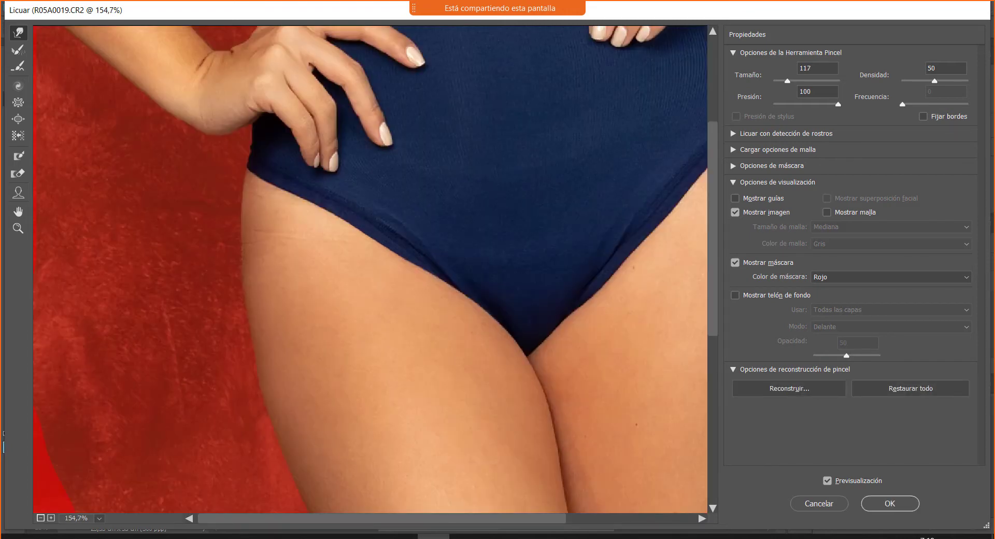
mouse_move(787, 82)
left_mouse_down()
mouse_move(807, 82)
mouse_move(797, 82)
left_mouse_up()
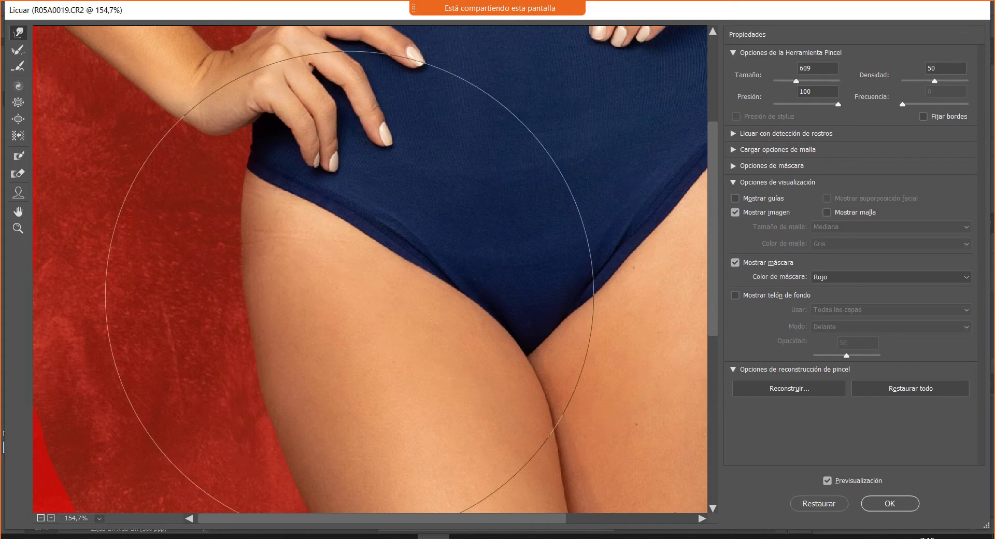
left_click_drag(350, 296, 76, 302)
mouse_move(208, 320)
left_mouse_down()
mouse_move(92, 301)
mouse_move(215, 321)
left_mouse_up()
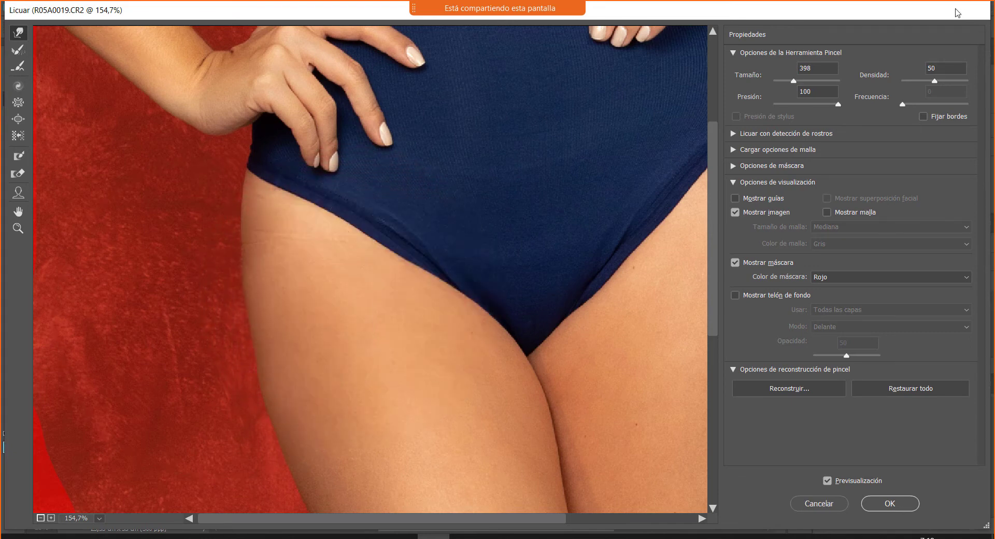
Step: Set the warp brush size to 147 and retouch the outer hip edge, then lower the brush pressure to 45
mouse_move(343, 242)
left_mouse_down()
mouse_move(138, 244)
mouse_move(177, 356)
left_mouse_up()
left_click_drag(172, 321, 160, 320)
mouse_move(234, 188)
left_mouse_down()
mouse_move(255, 191)
mouse_move(236, 194)
left_mouse_up()
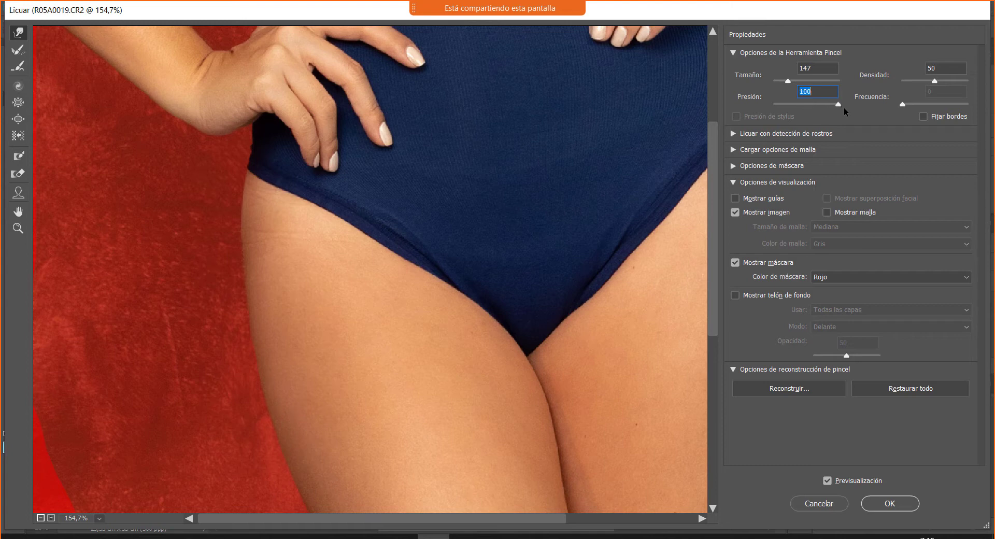
left_click_drag(838, 103, 804, 111)
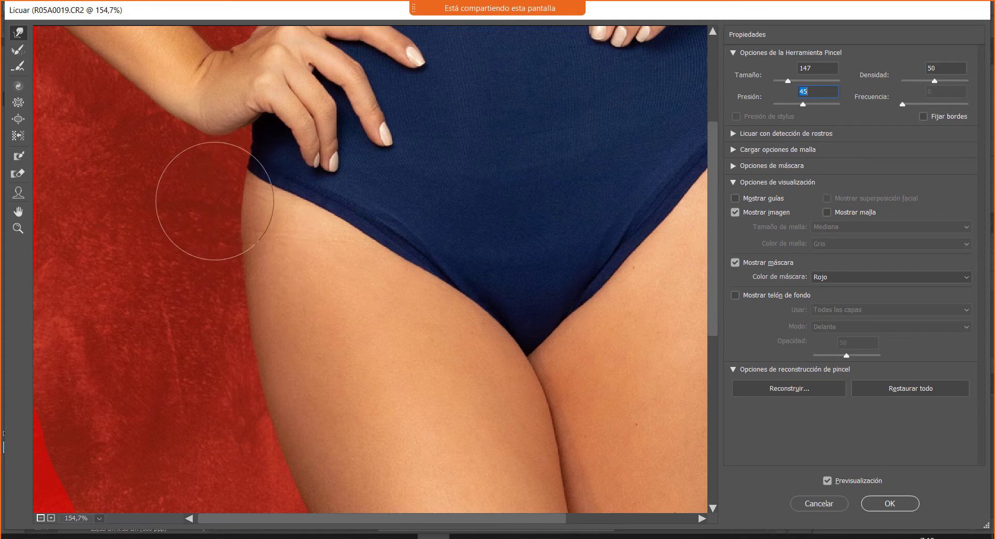
Step: Push the outer hip and thigh contour inward with short forward warp strokes, using brush size 147 and pressure 45
left_click_drag(226, 205, 231, 195)
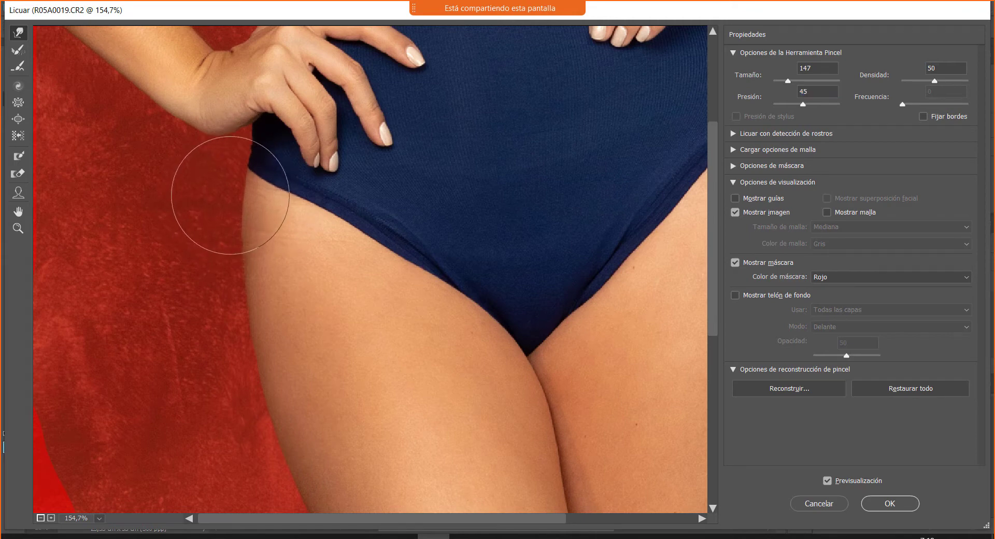
left_click_drag(222, 236, 230, 233)
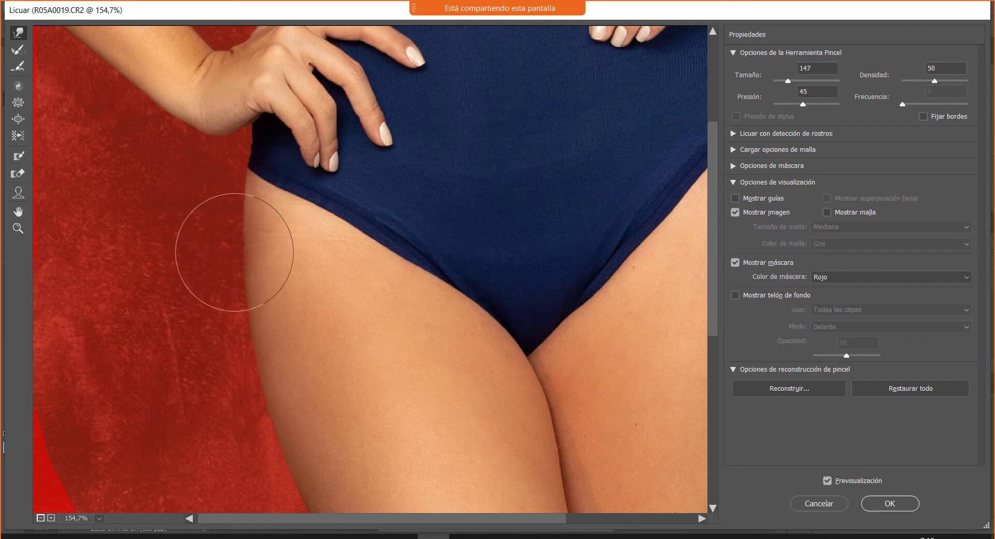
left_click_drag(226, 311, 240, 311)
left_click_drag(365, 409, 319, 277)
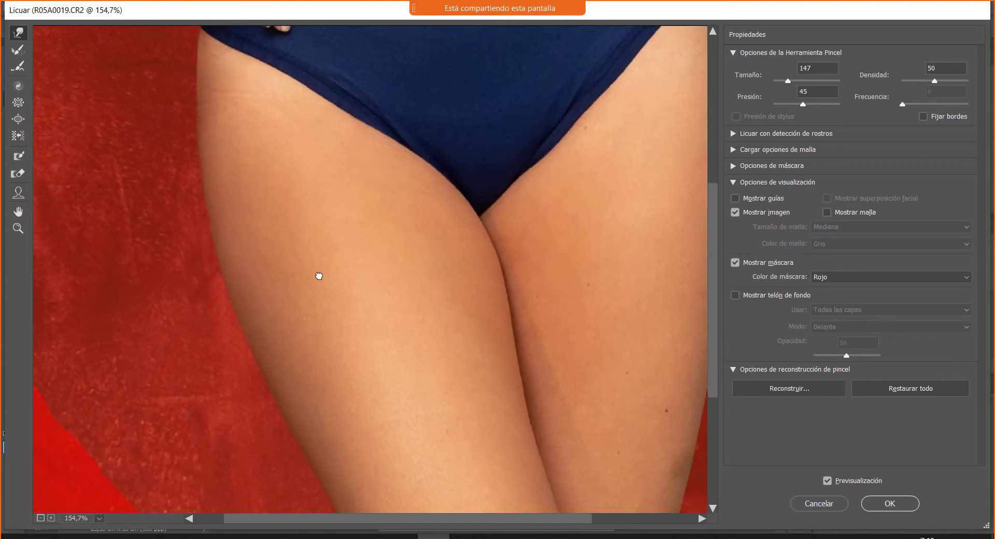
left_click_drag(208, 283, 213, 283)
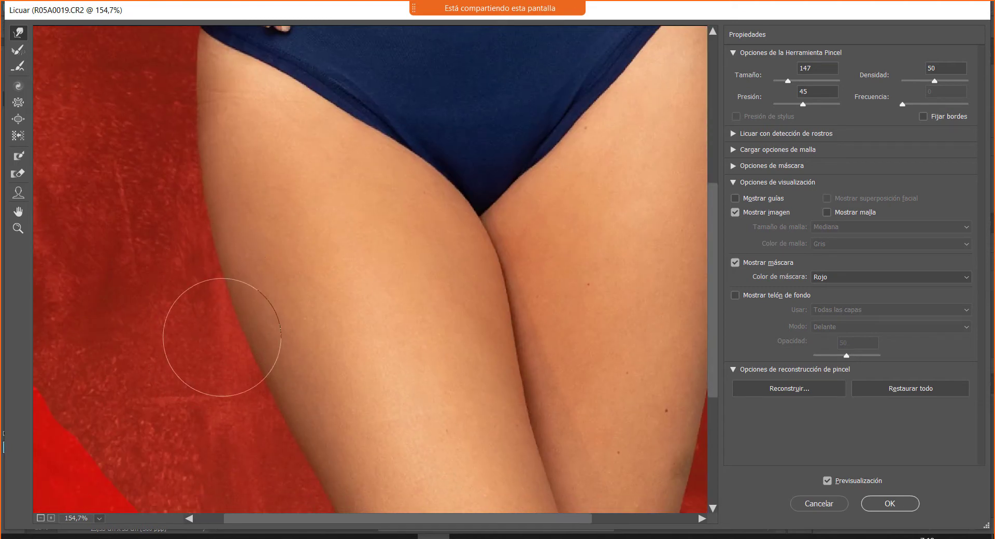
left_click_drag(222, 337, 225, 337)
Step: Restore the whole area to its original shape for comparison and undo that restoration
left_click_drag(624, 405, 567, 372)
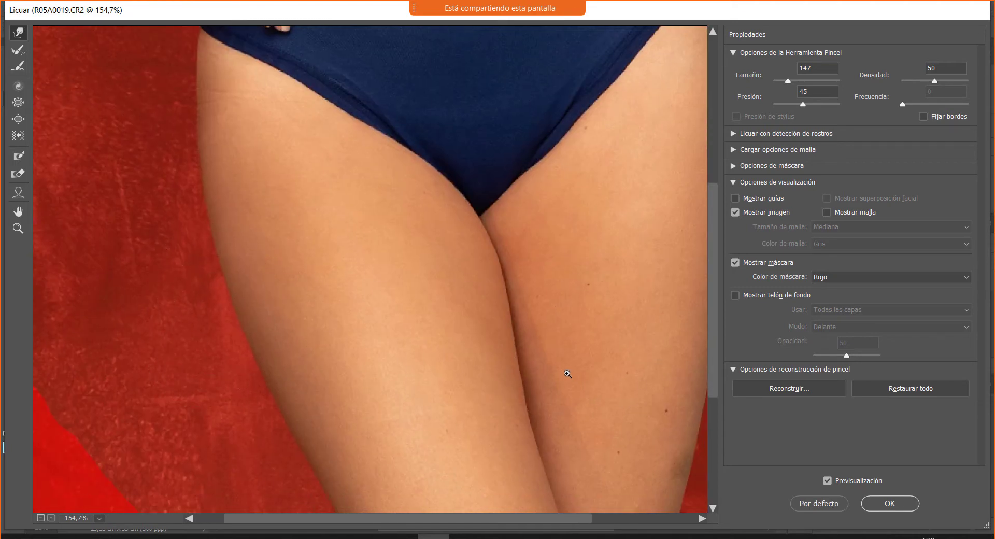
scroll(543, 346, "down", 10)
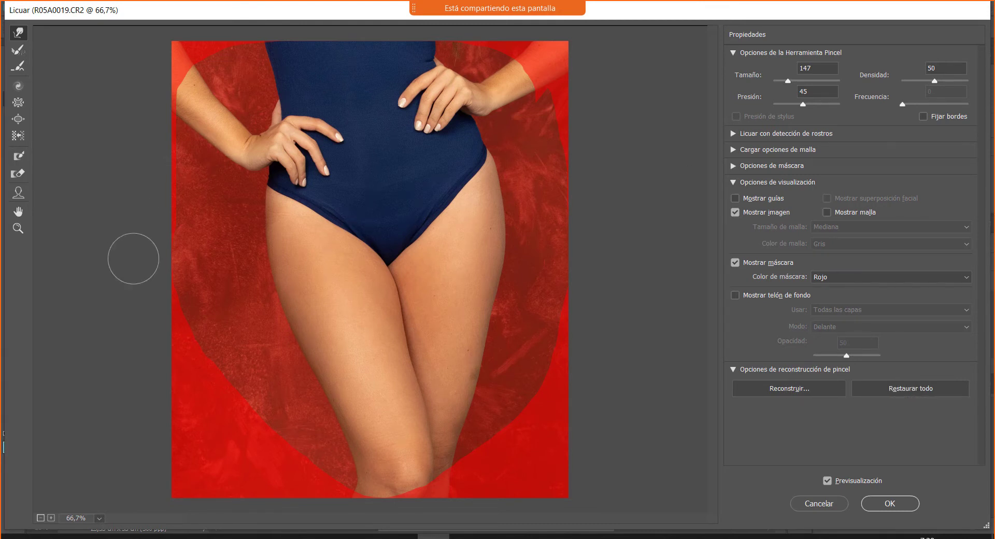
left_click(930, 390)
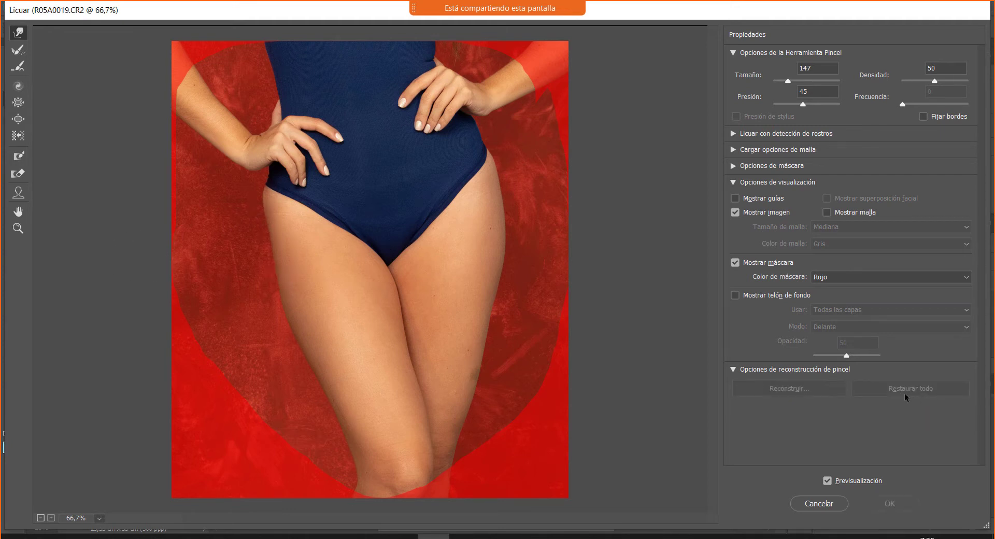
key("ctrl+alt+z")
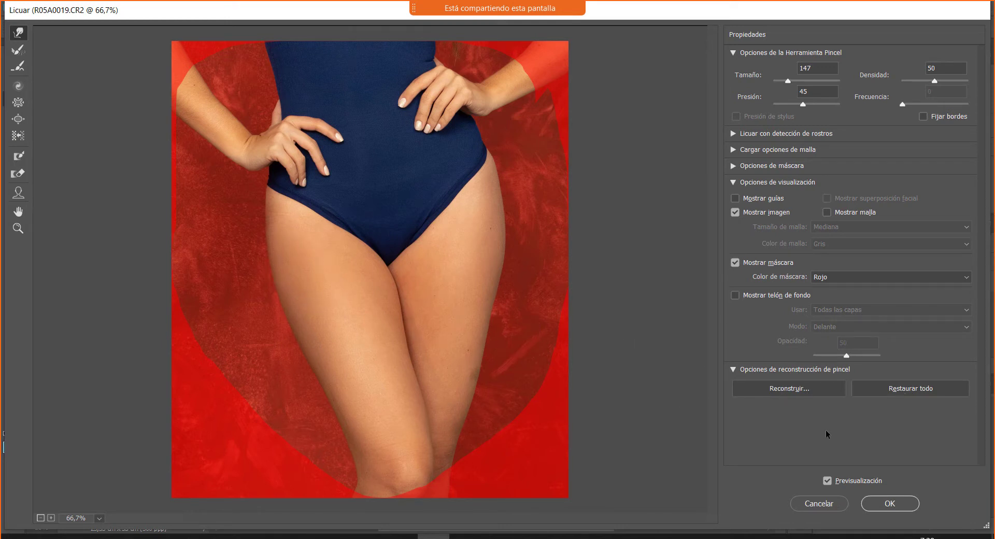
Step: Open the reconstruction settings, vary the amount to compare the hip and thigh warp at different strengths, and confirm
left_click(785, 388)
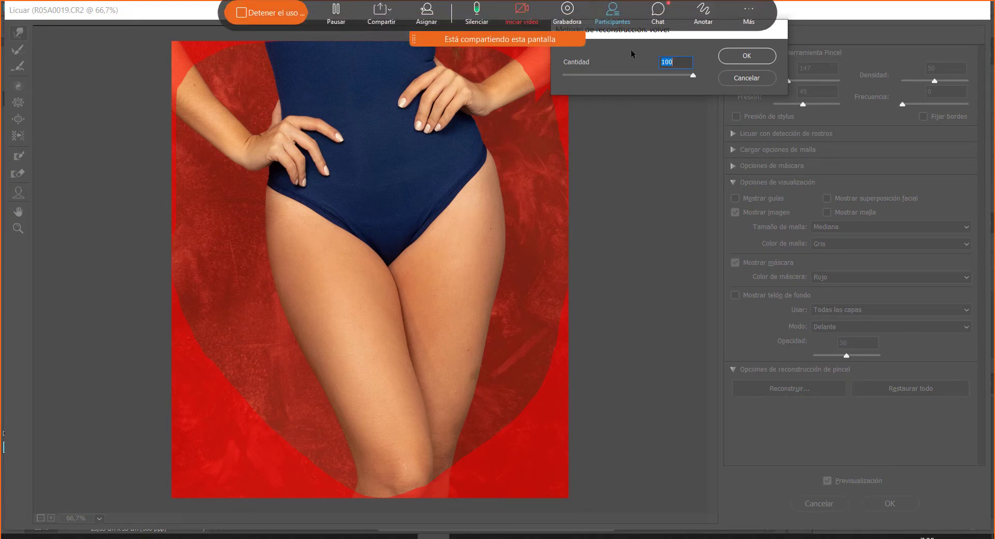
left_click_drag(784, 32, 775, 218)
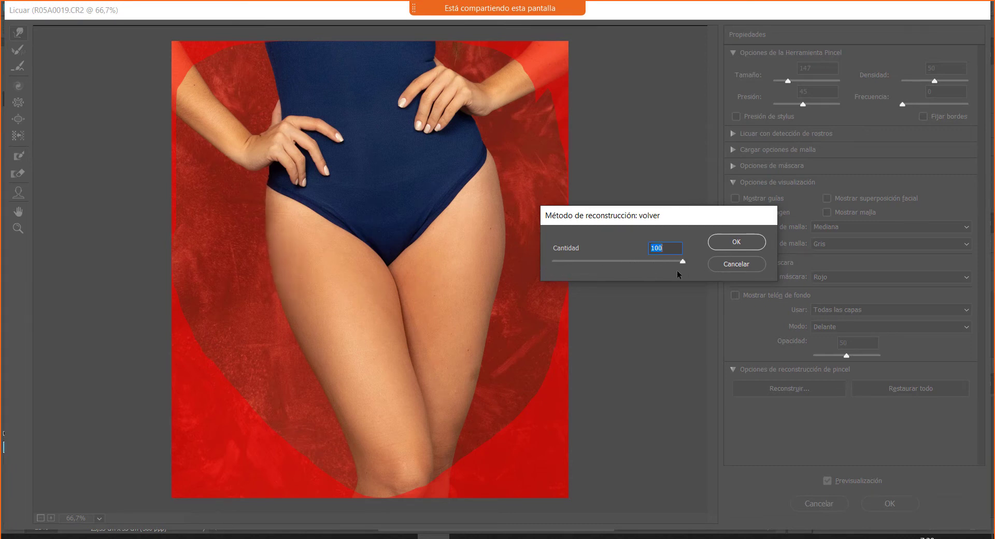
left_click_drag(570, 262, 563, 262)
left_click_drag(635, 273, 683, 276)
left_click_drag(679, 278, 574, 279)
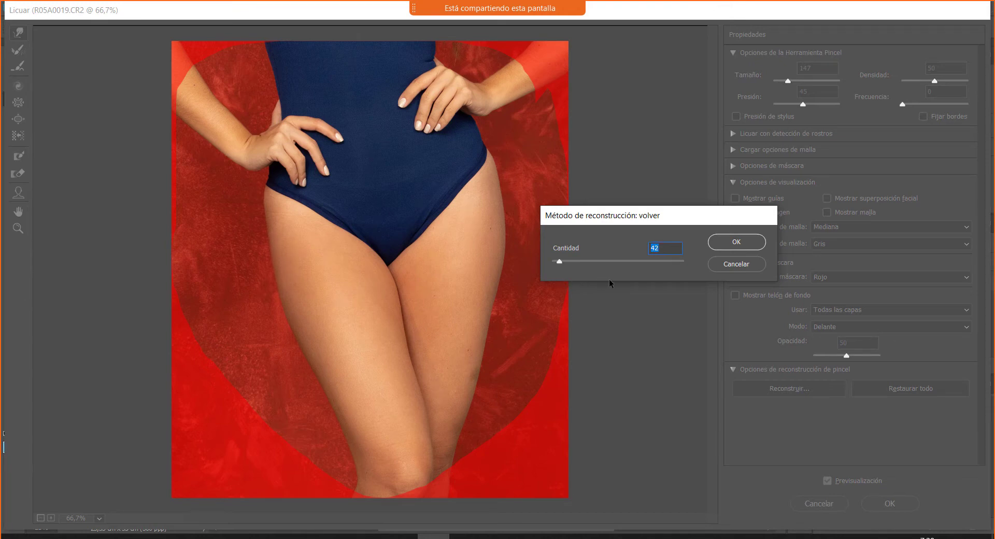
key("Return")
Step: Inspect the outer thigh up close while varying the reconstruction amount again, and apply the adjusted amount
left_click_drag(210, 201, 465, 393)
left_click_drag(410, 236, 444, 288)
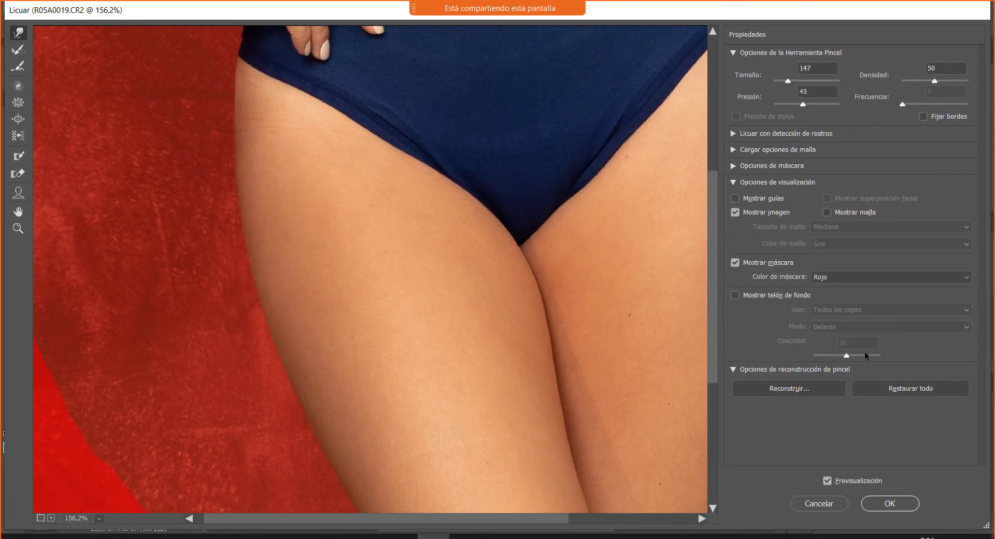
left_click(804, 390)
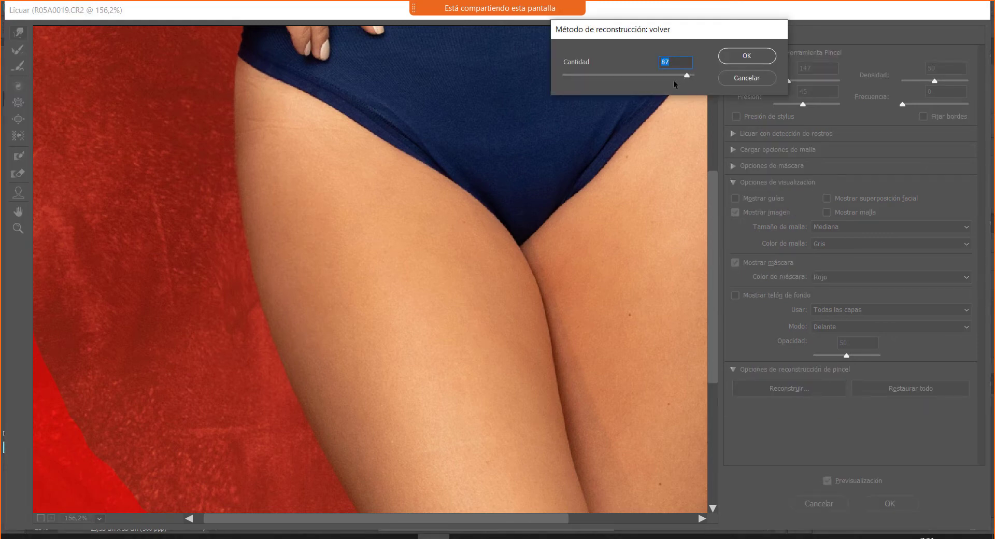
left_click_drag(629, 89, 687, 105)
left_click_drag(667, 105, 711, 104)
left_click(687, 76)
left_click(733, 55)
key("ctrl+minus")
key("ctrl+minus")
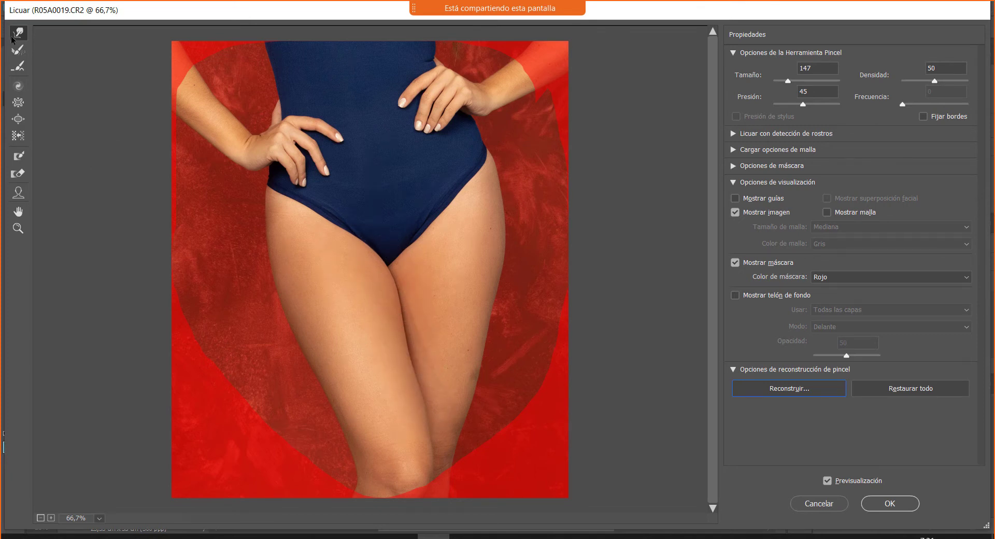
Step: Try warp brush sizes of 253 and 105 over the inner thighs, and settle on 197
left_click_drag(402, 258, 454, 275)
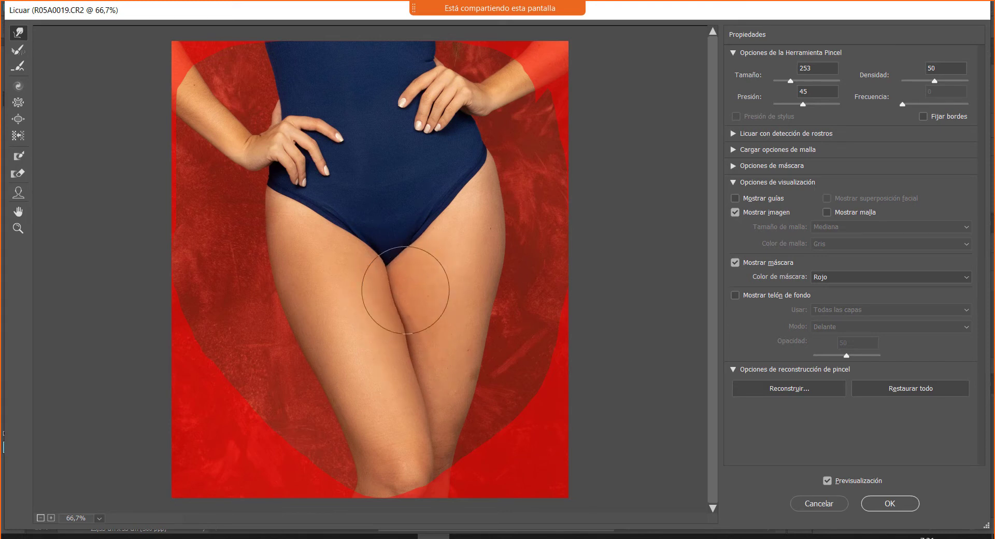
left_click_drag(439, 337, 362, 342)
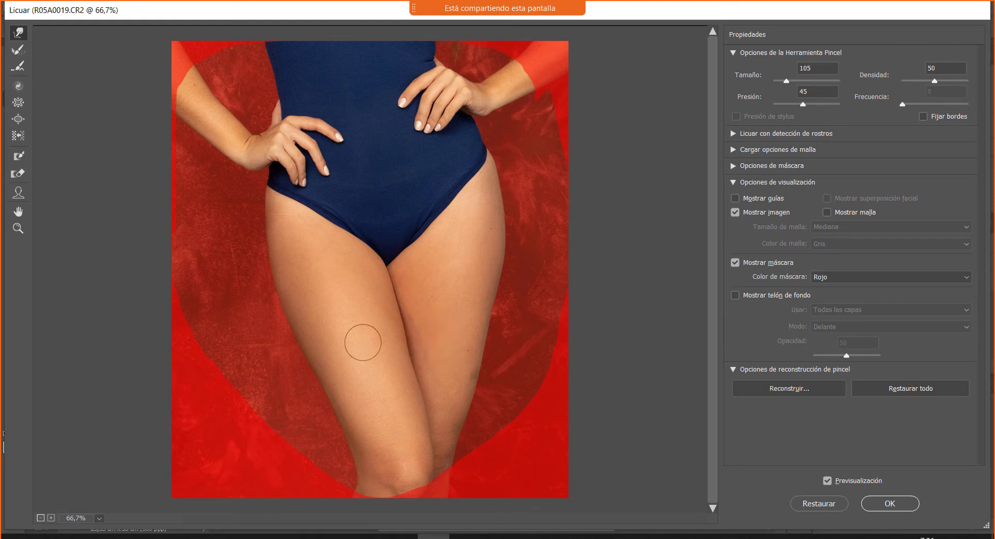
left_click_drag(419, 363, 454, 371)
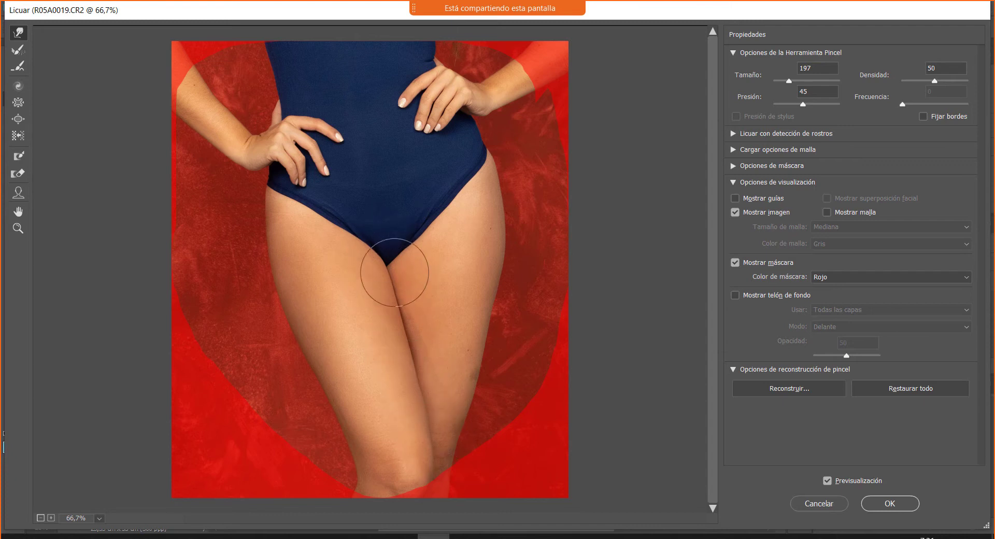
Step: Test partial reconstruction of the inner-thigh edits, including an amount of 71, and accept the adjustment
left_click(804, 384)
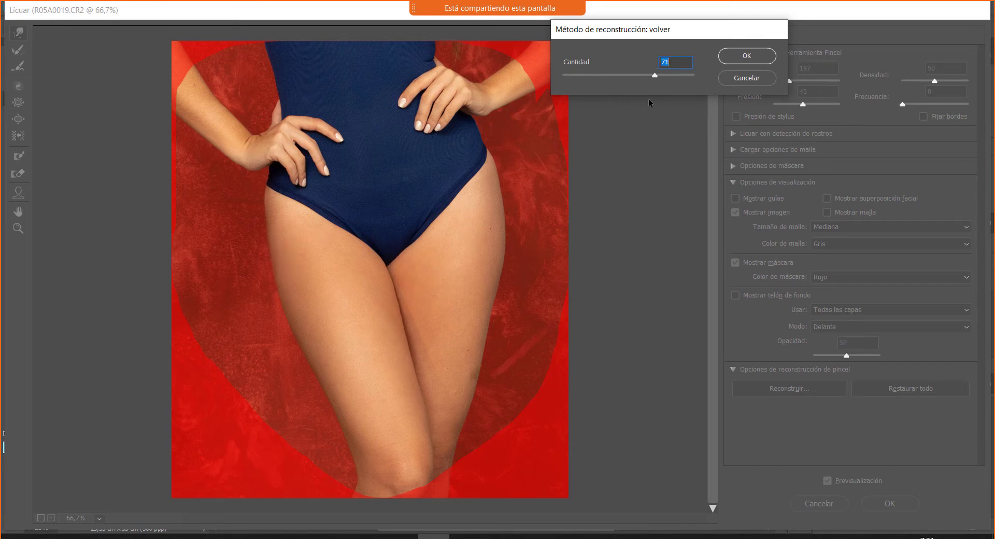
left_click_drag(626, 100, 642, 100)
left_click(772, 59)
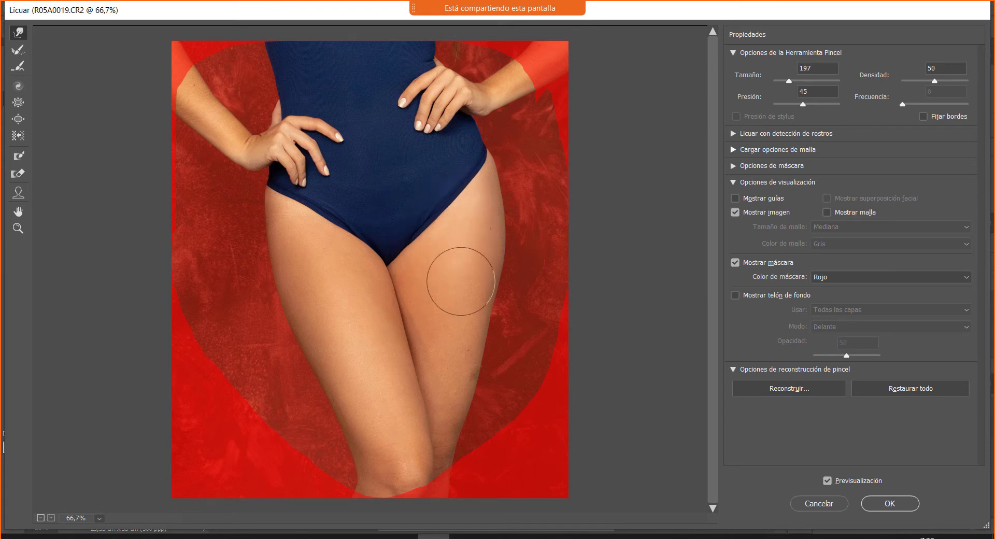
Step: Try a warp brush size of 564, reduce it to 313, and push the bodysuit's lower point slightly upward
key("alt")
left_click_drag(527, 304, 657, 322)
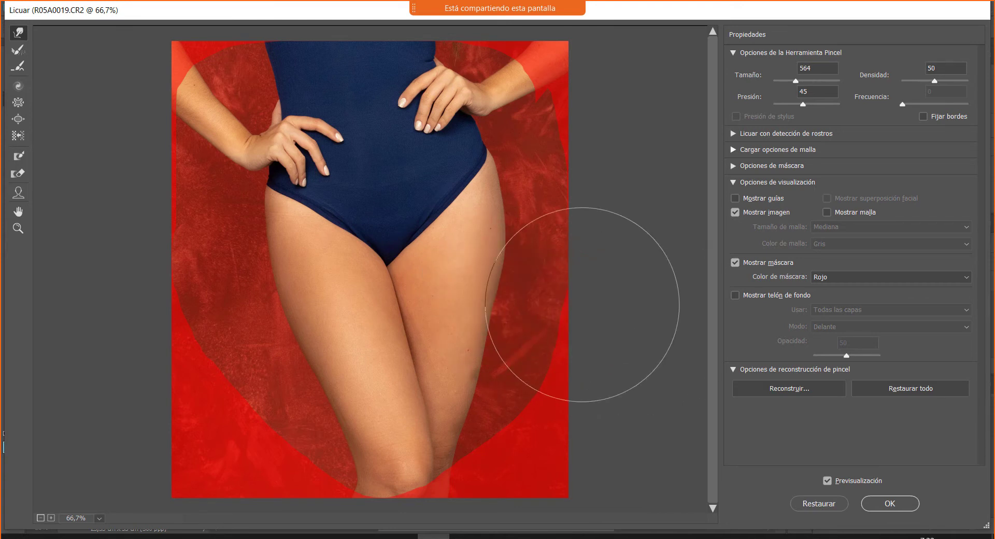
mouse_move(496, 299)
left_mouse_down()
mouse_move(443, 297)
mouse_move(432, 308)
left_mouse_up()
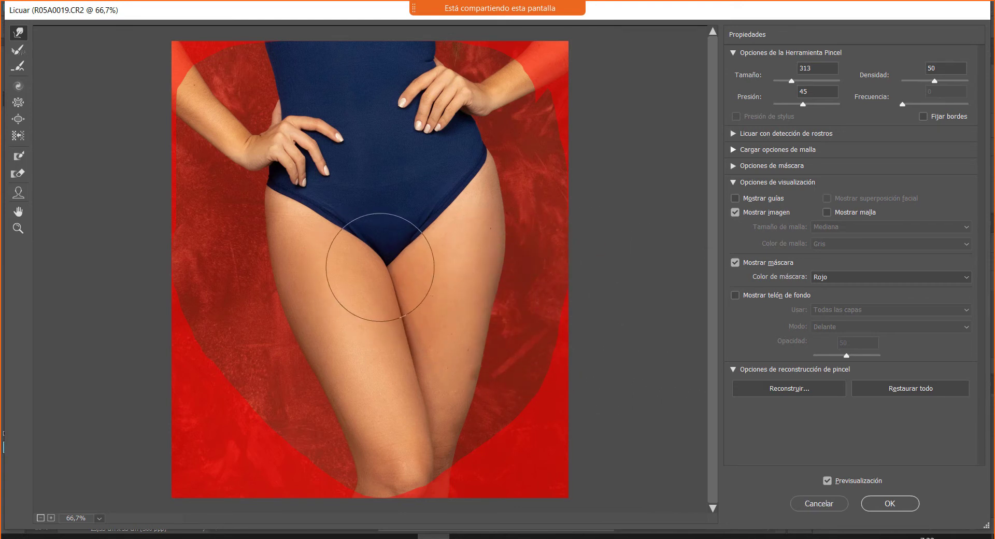
mouse_move(387, 267)
left_mouse_down()
mouse_move(382, 260)
mouse_move(396, 255)
left_mouse_up()
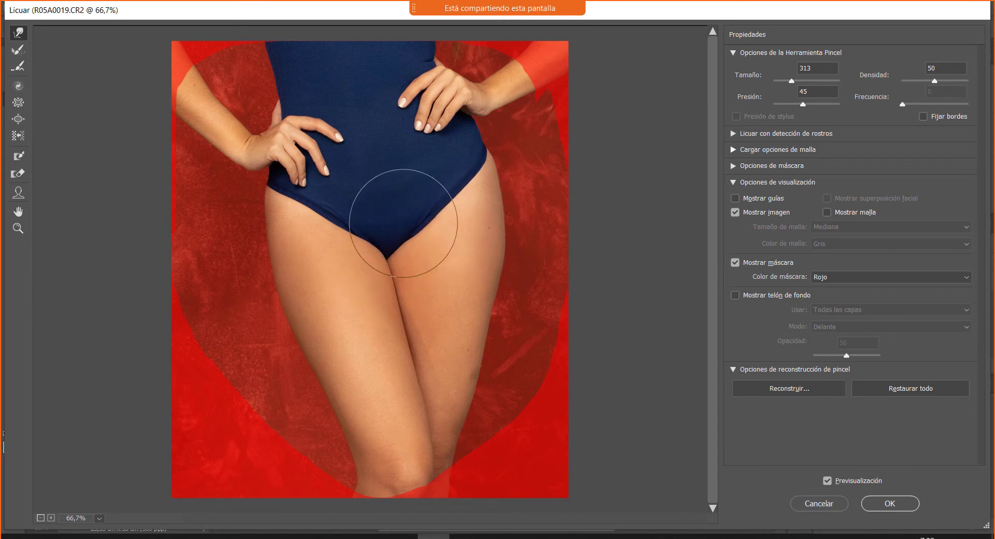
Step: Reshape the bodysuit's leg-opening edges with warp brush sizes 168 and 128 at pressure 48
key("ctrl+space")
left_click_drag(626, 323, 627, 324)
mouse_move(417, 275)
left_mouse_down()
mouse_move(220, 286)
mouse_move(294, 301)
mouse_move(263, 300)
left_mouse_up()
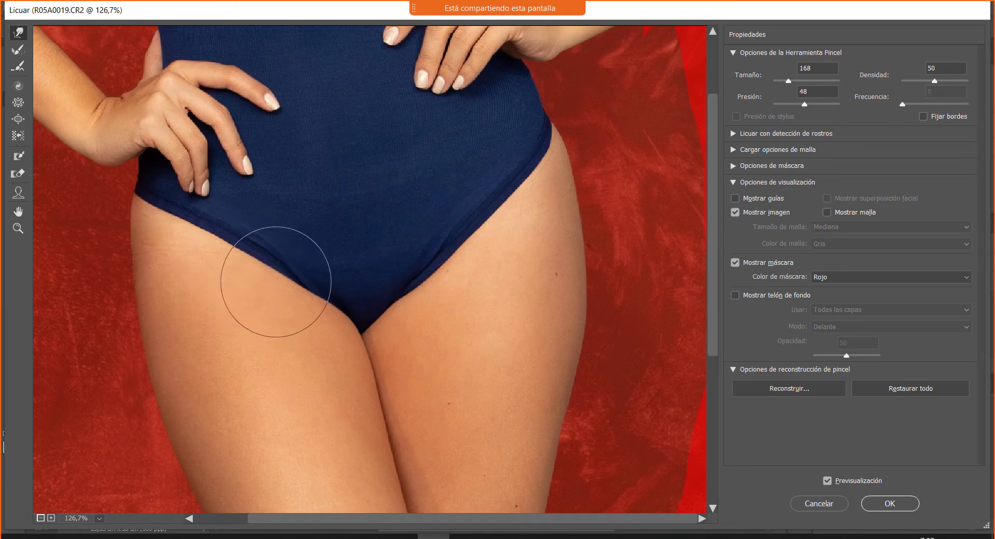
mouse_move(422, 341)
left_mouse_down()
mouse_move(351, 346)
mouse_move(359, 317)
mouse_move(386, 333)
mouse_move(392, 343)
mouse_move(369, 344)
mouse_move(387, 363)
left_mouse_up()
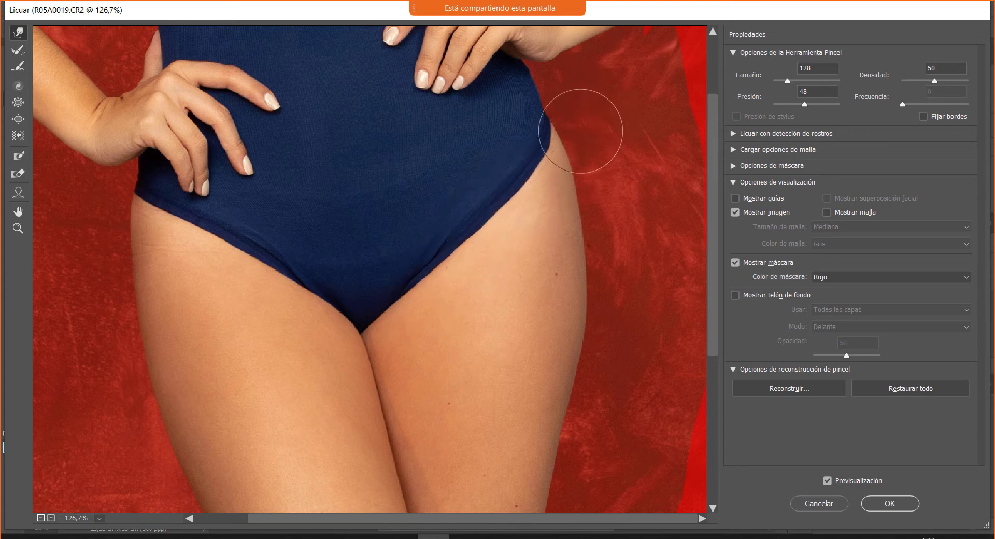
Step: Refine the hip edge beside the bodysuit's leg opening with brush sizes 50 and 30, and apply the Licuar filter
left_click_drag(707, 271, 708, 273)
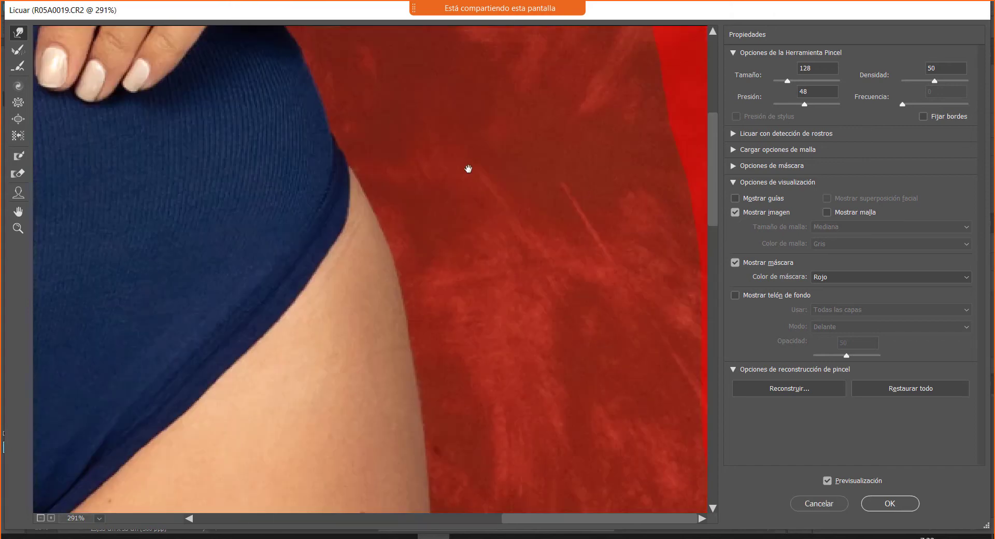
mouse_move(414, 177)
left_mouse_down()
mouse_move(529, 343)
mouse_move(415, 365)
left_mouse_up()
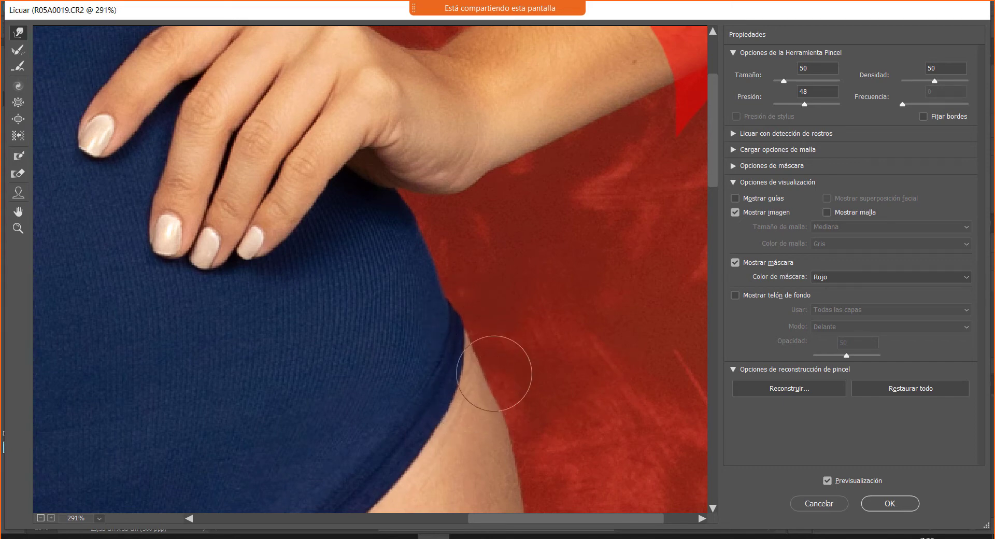
left_click_drag(493, 373, 500, 379)
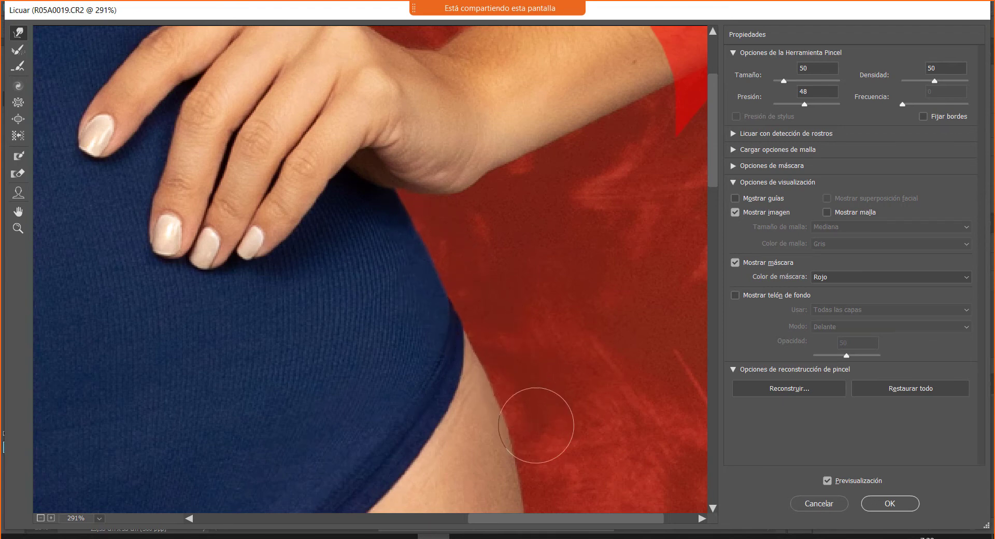
left_click_drag(552, 395, 518, 398)
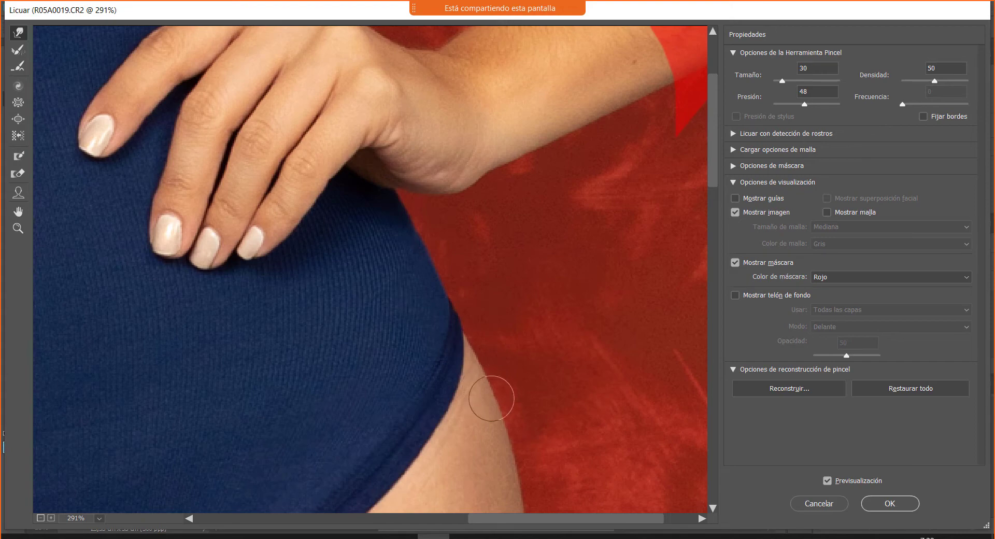
left_click(913, 503)
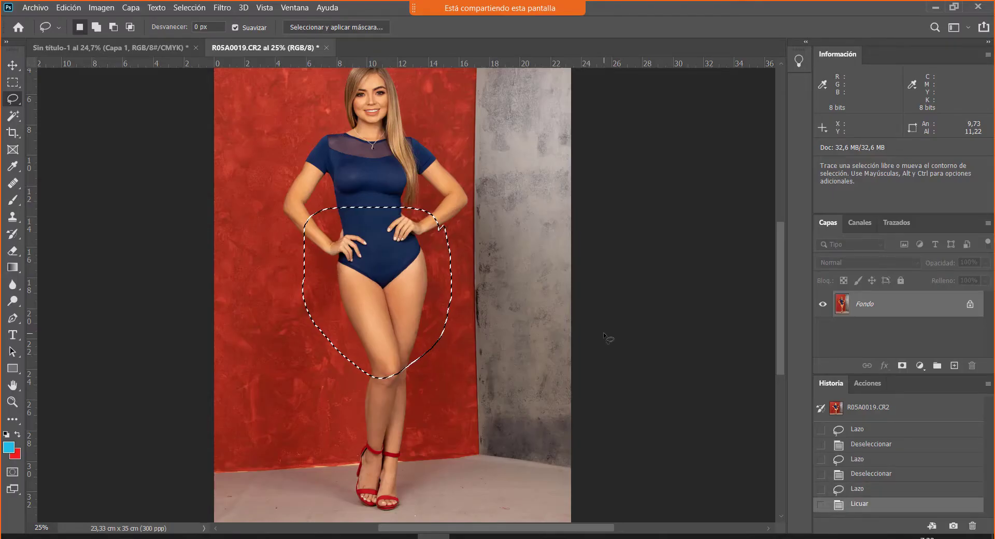
Step: Copy the selected waist-to-knee area to a new layer and toggle that layer's visibility to compare it
key("ctrl+j")
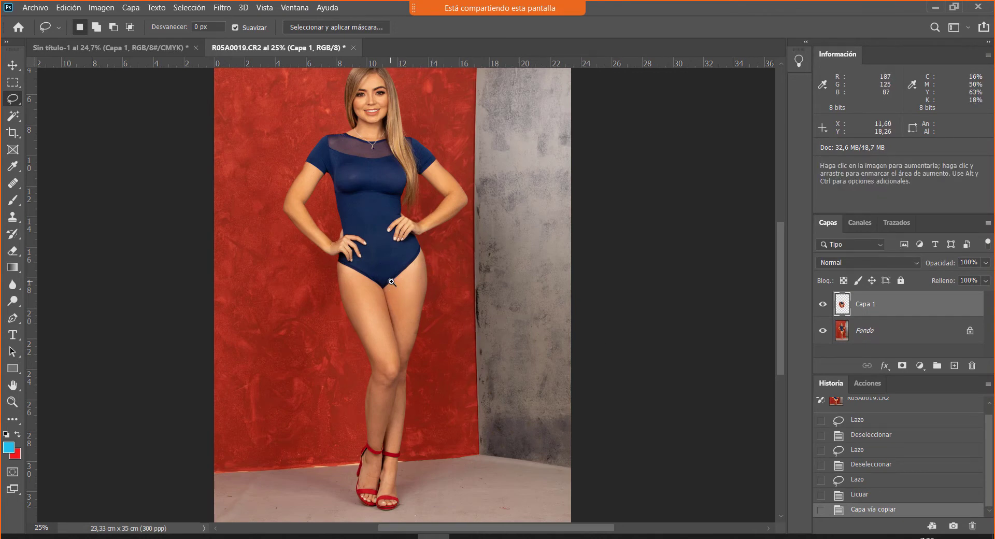
left_click_drag(392, 282, 559, 307)
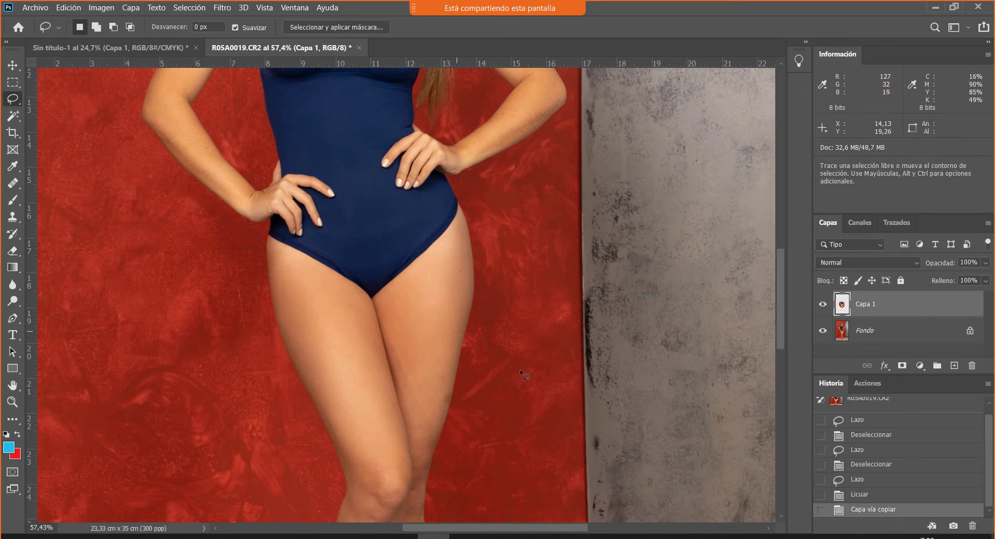
left_click(823, 307)
left_click(823, 307)
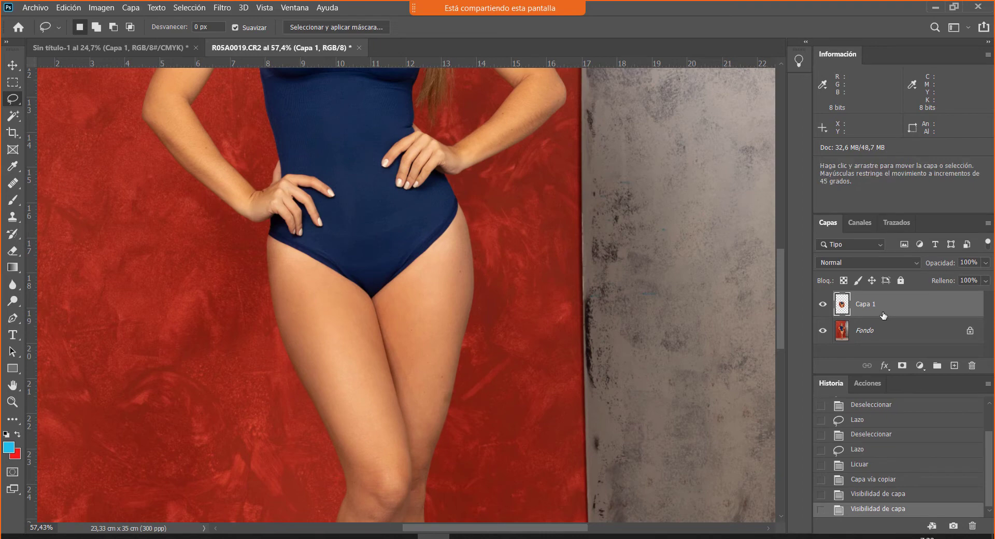
Step: Merge the copied layer into Fondo and compare the original photo state with the merged result, returning to the merged state
key("ctrl+e")
left_click_drag(989, 498, 991, 432)
left_click(885, 409)
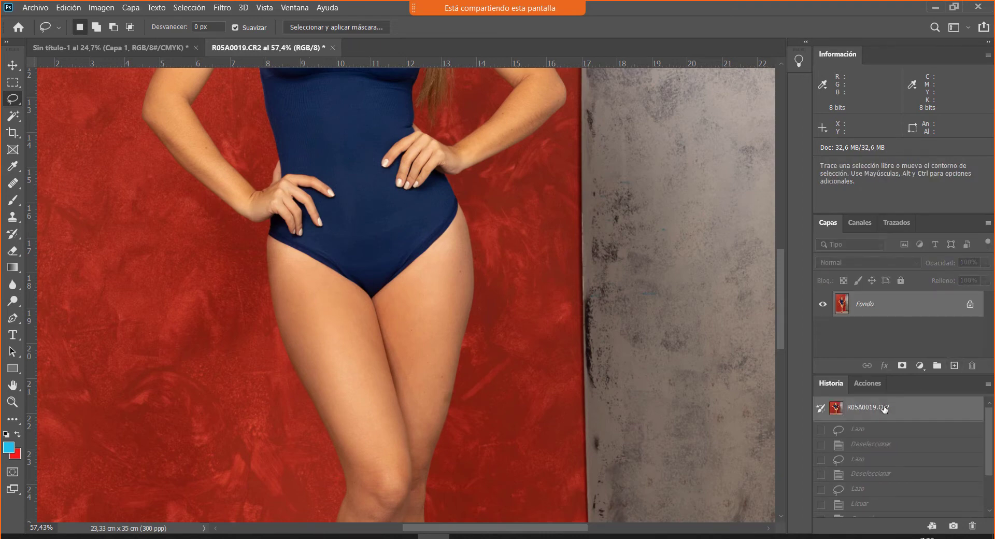
left_click_drag(989, 437, 971, 507)
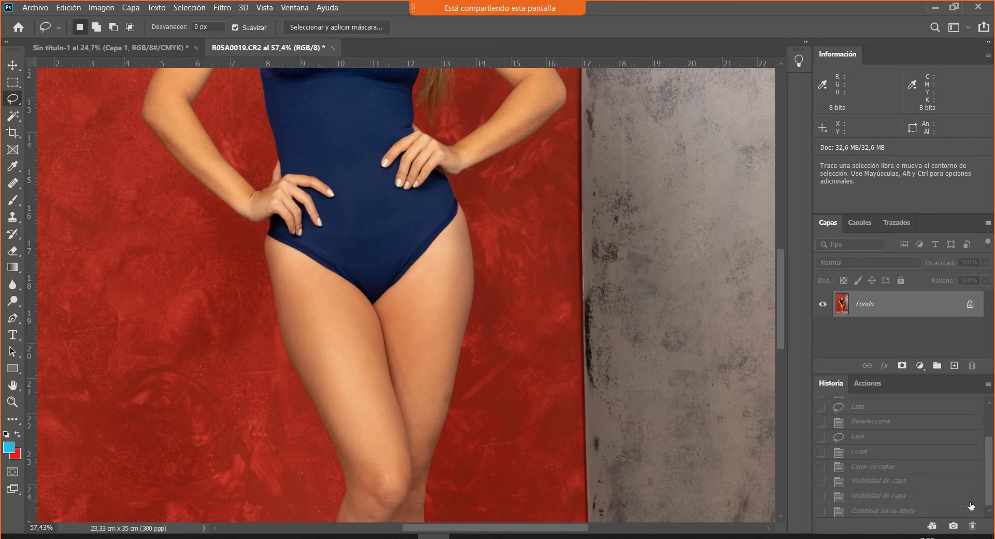
left_click(935, 513)
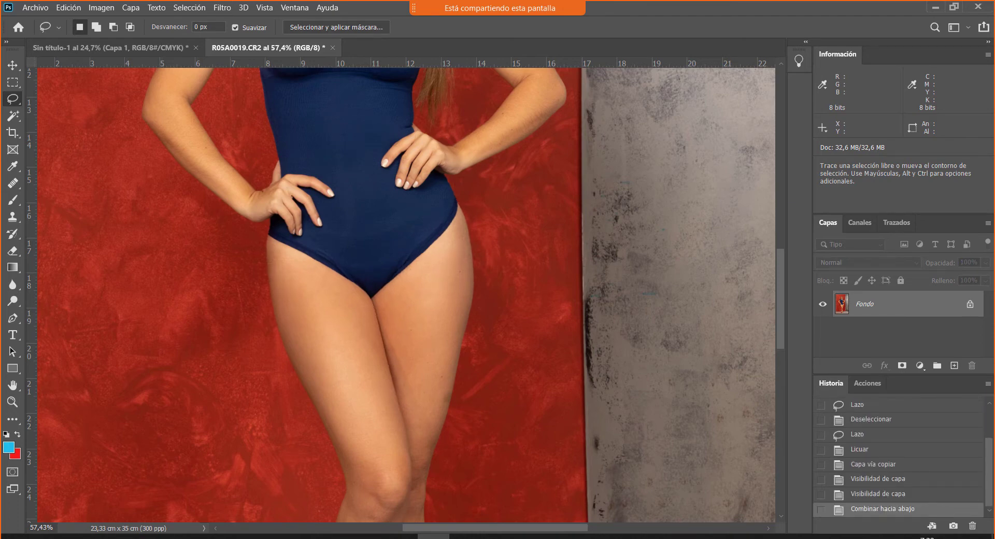
Step: Compare the original photo state with the merged result in the history, returning to the merged state
left_click_drag(991, 493, 983, 514)
left_click(930, 411)
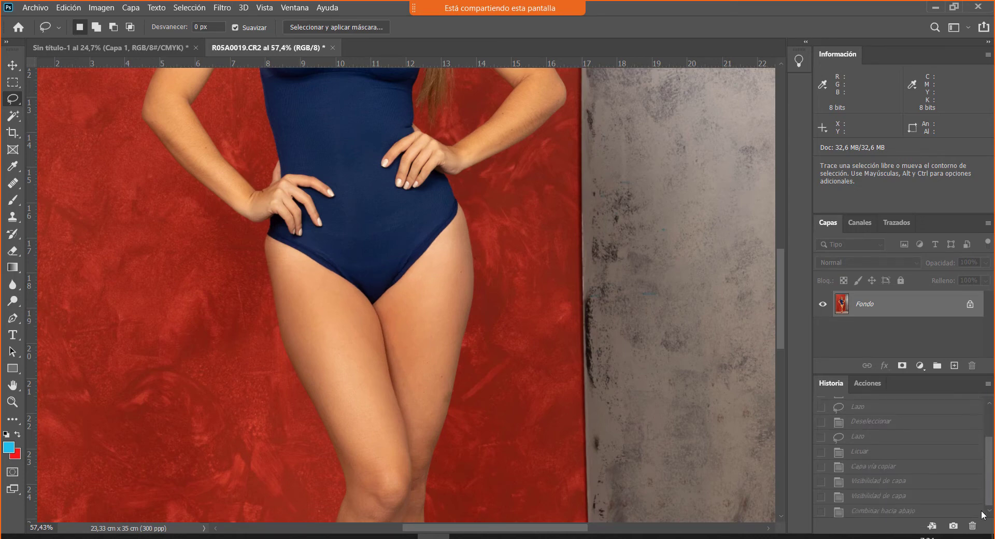
left_click(923, 513)
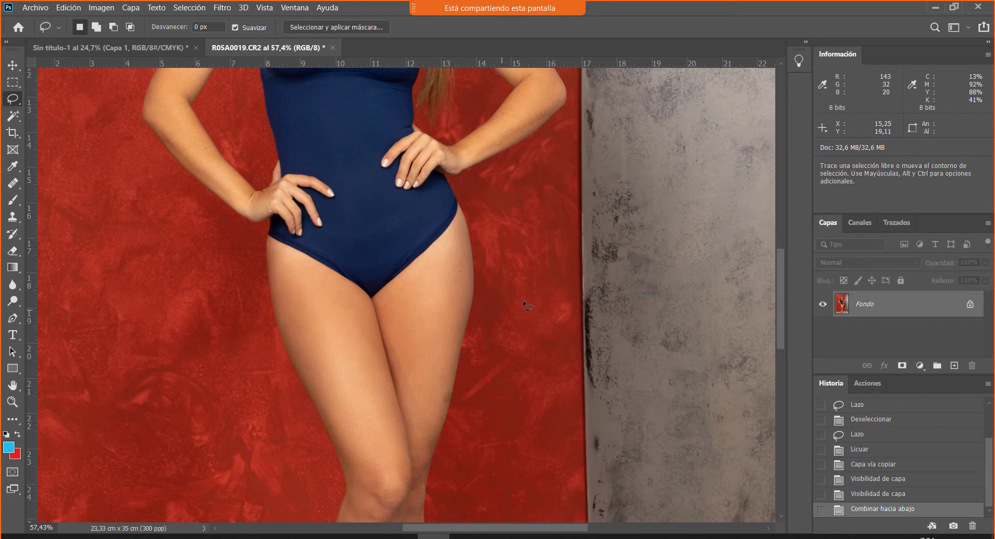
Step: Compare an earlier Deseleccionar history state with the latest one, and lasso the model's hips and thighs, about 9.6 by 9.4
mouse_move(535, 296)
left_mouse_down()
mouse_move(529, 191)
mouse_move(422, 141)
left_mouse_up()
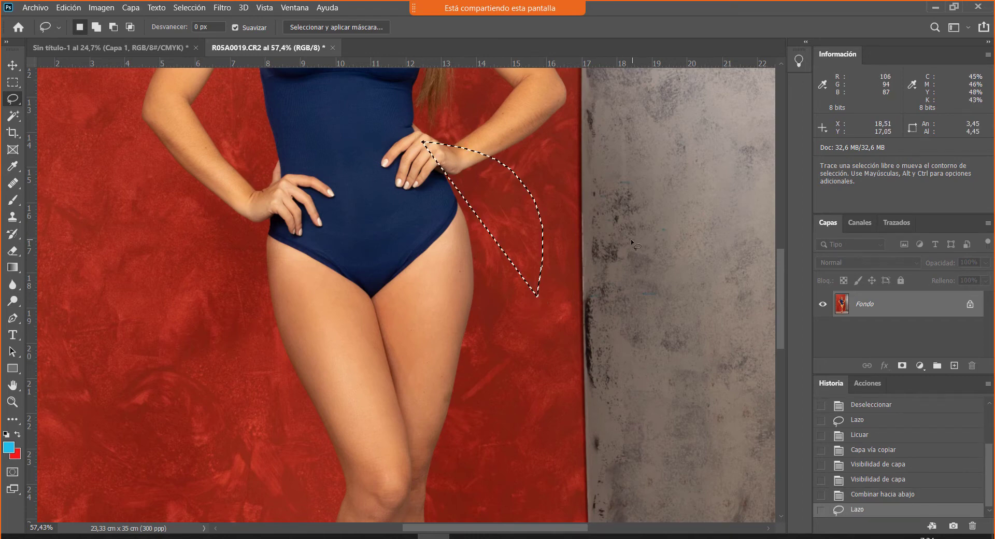
key("ctrl+z")
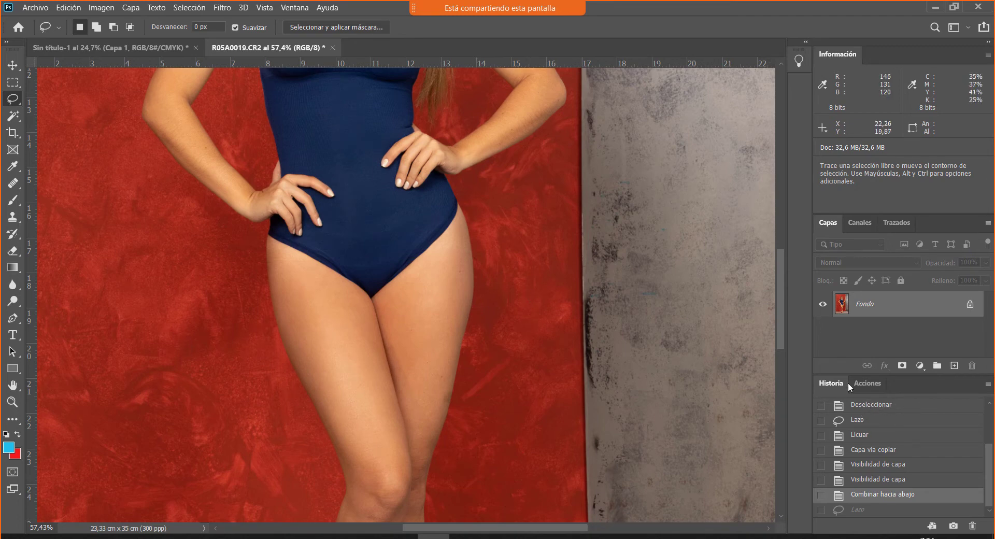
left_click(884, 404)
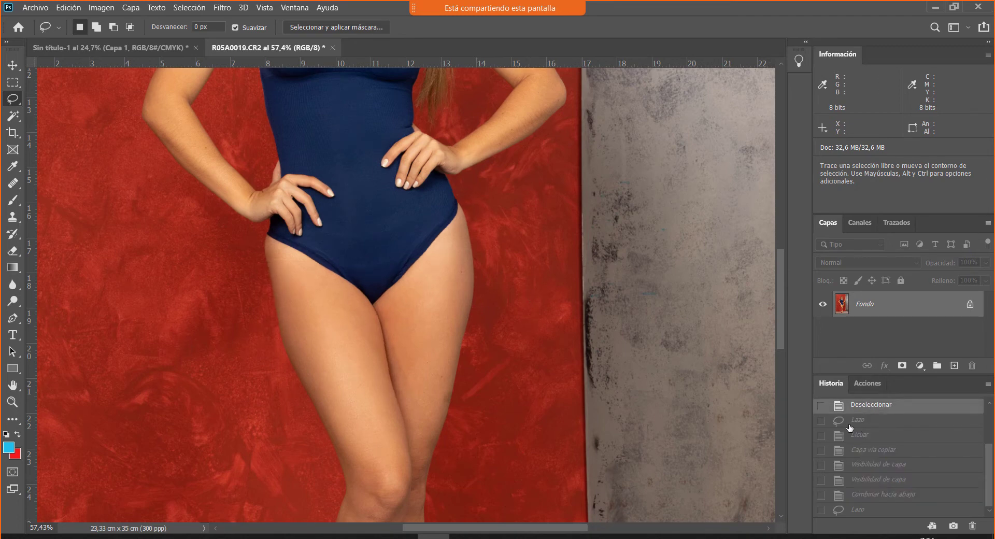
left_click(875, 516)
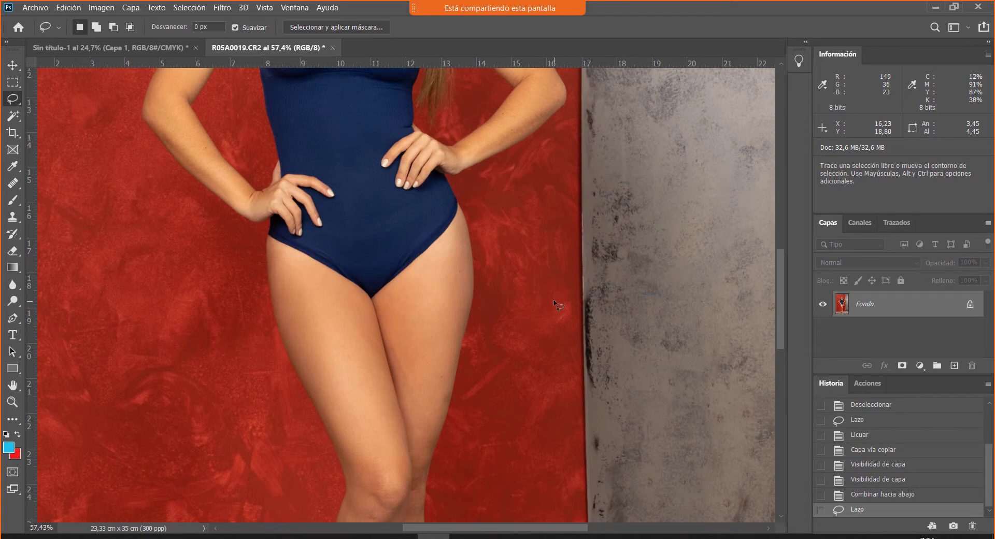
mouse_move(561, 294)
left_mouse_down()
mouse_move(255, 225)
mouse_move(272, 424)
mouse_move(528, 451)
mouse_move(559, 373)
left_mouse_up()
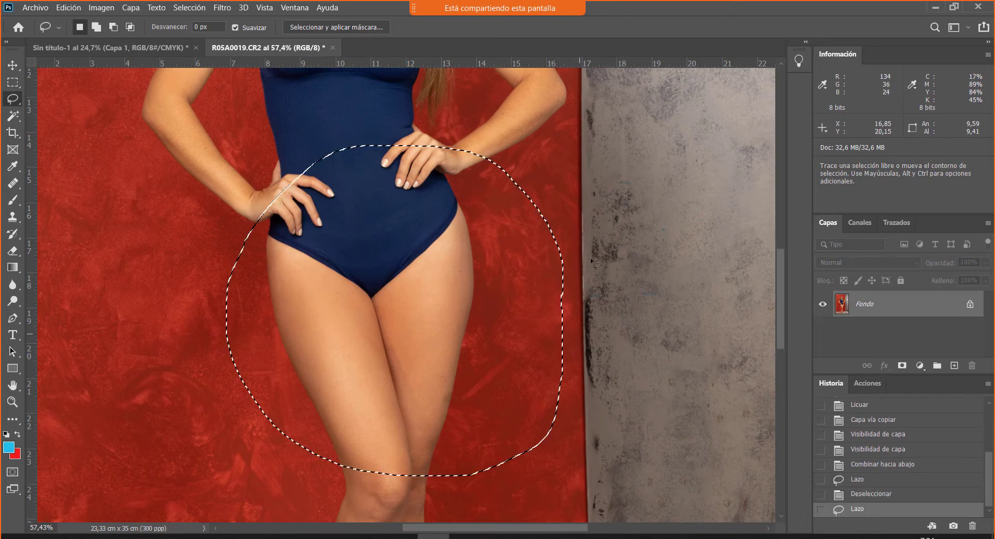
Step: Try repeating the last Licuar filter on the hip and thigh selection, and undo it
left_click(222, 8)
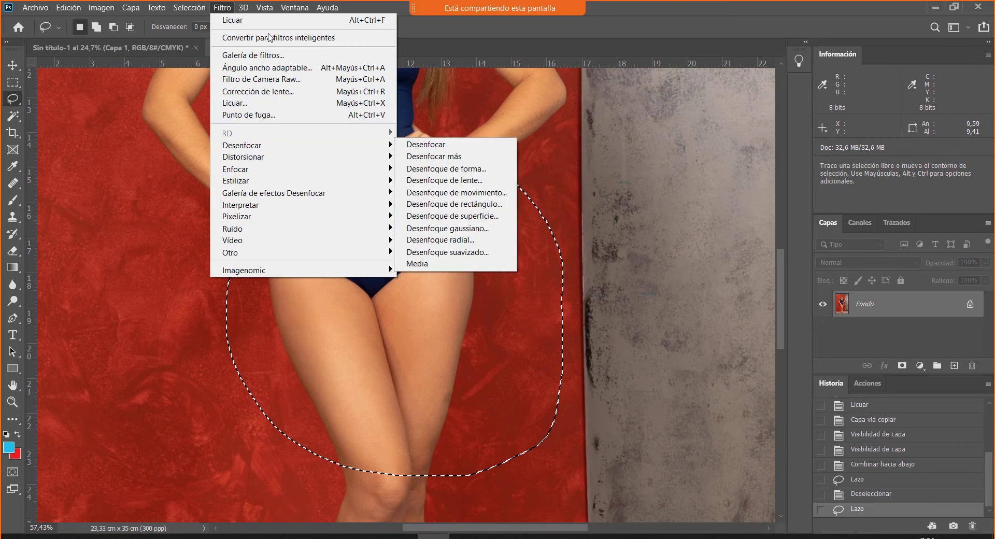
mouse_move(262, 10)
mouse_move(227, 10)
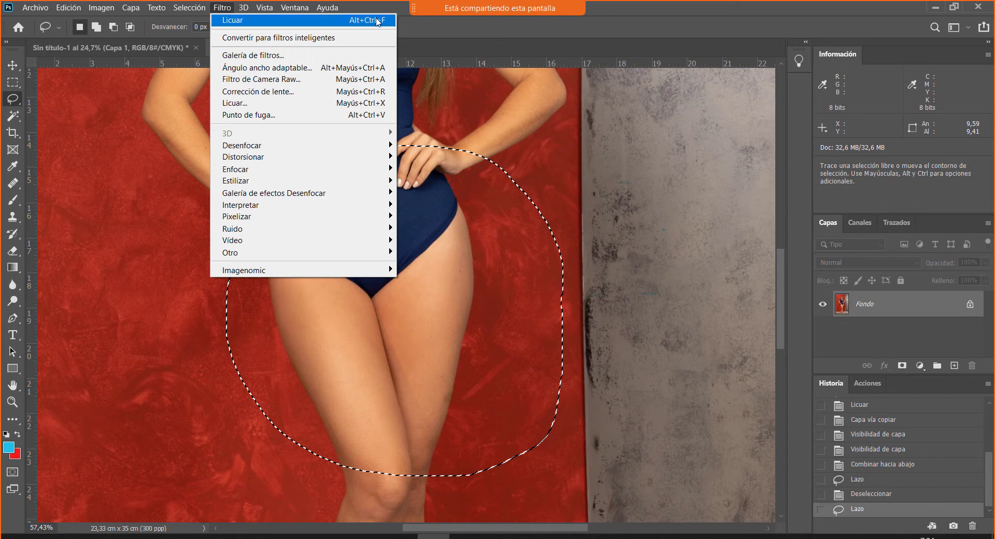
left_click(477, 26)
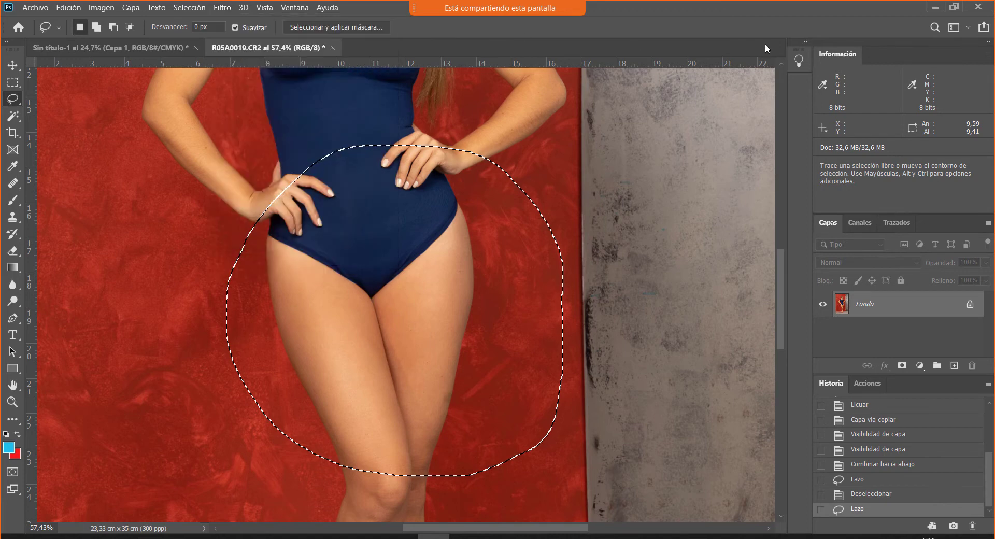
key("ctrl+alt+f")
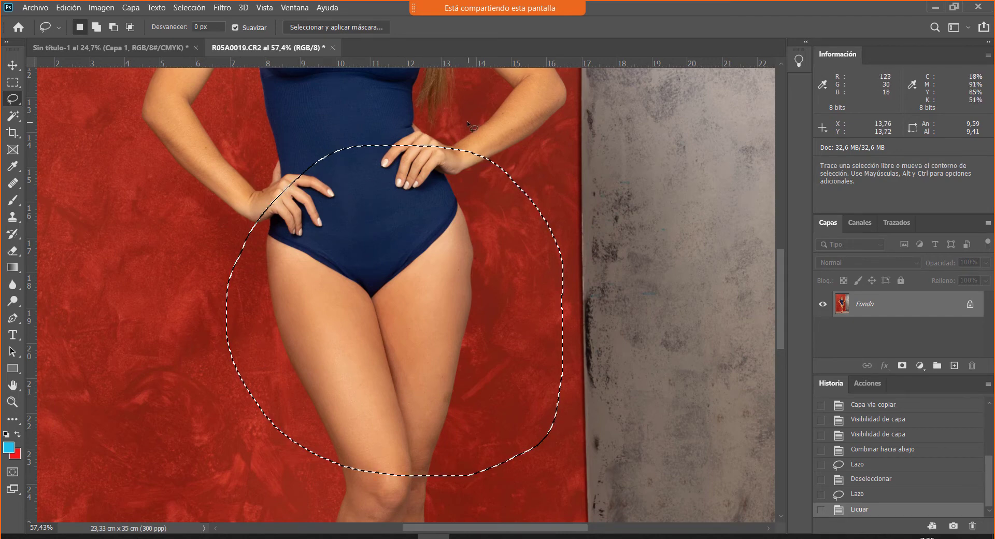
key("ctrl+z")
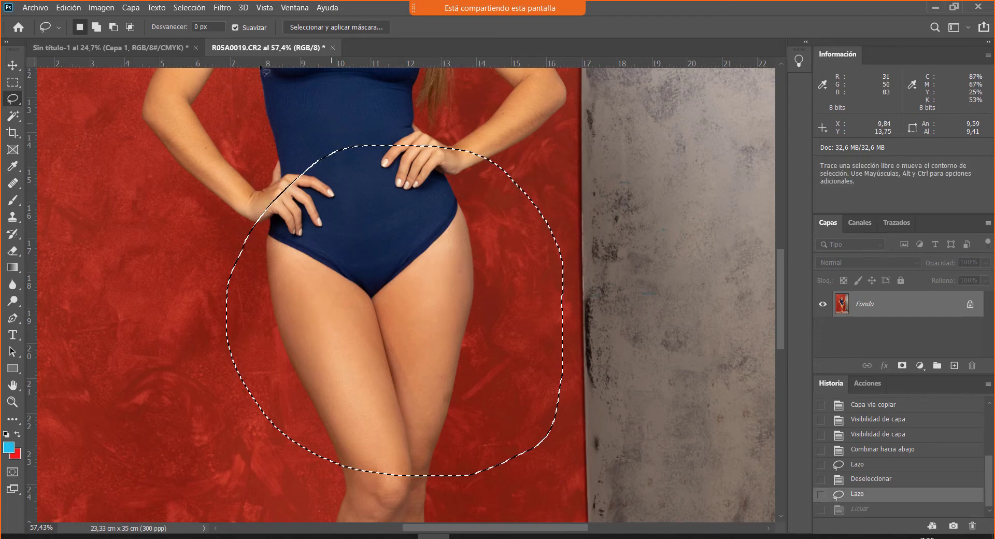
Step: Open the selection in the Licuar filter and reshape the outer thigh contour with a size 277 warp brush at pressure 48
left_click(222, 8)
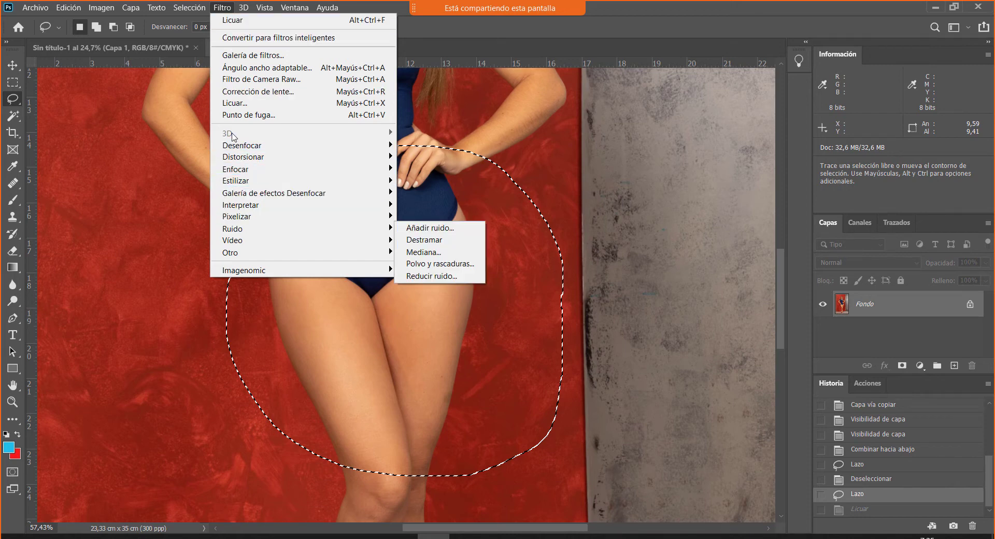
left_click(233, 104)
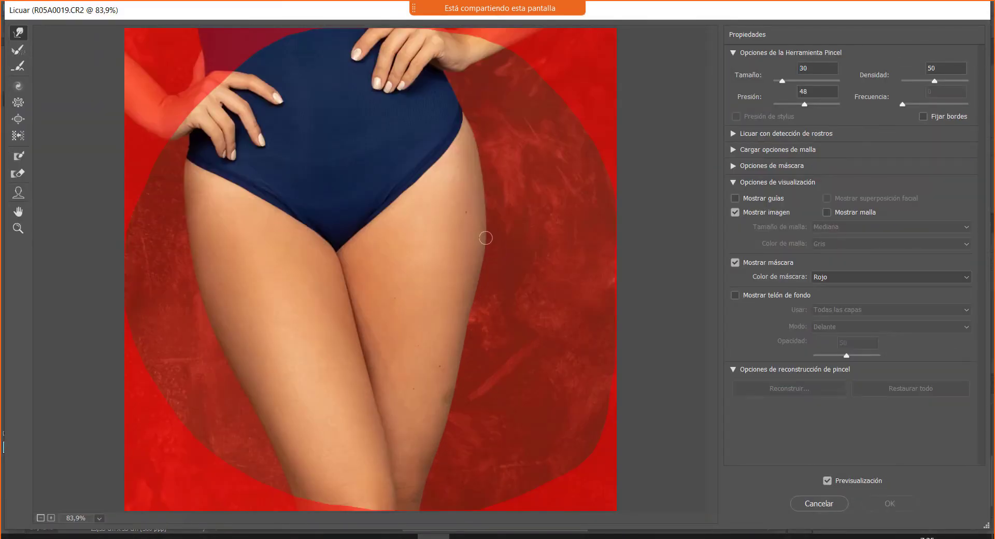
mouse_move(494, 241)
left_mouse_down()
mouse_move(589, 285)
mouse_move(555, 285)
left_mouse_up()
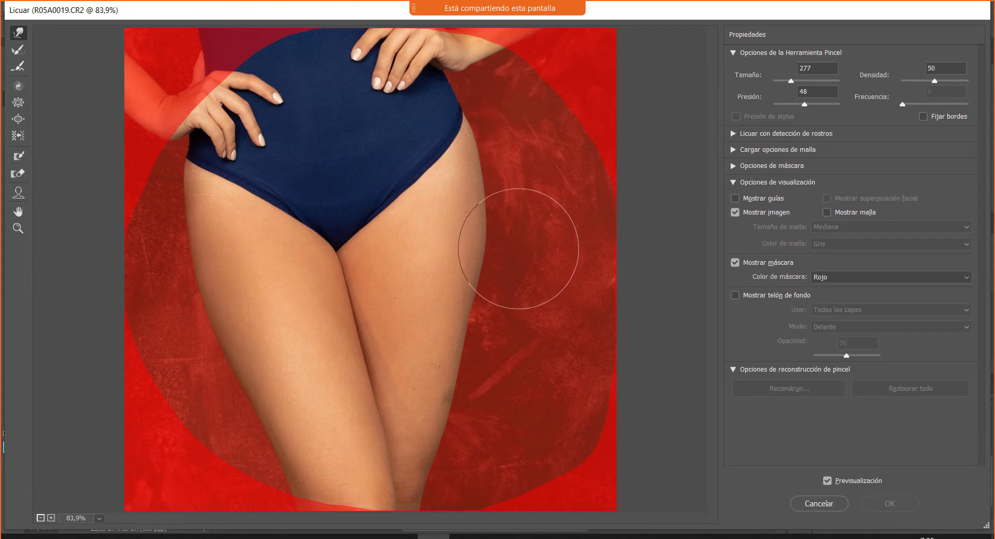
mouse_move(498, 261)
left_mouse_down()
mouse_move(486, 397)
mouse_move(473, 437)
left_mouse_up()
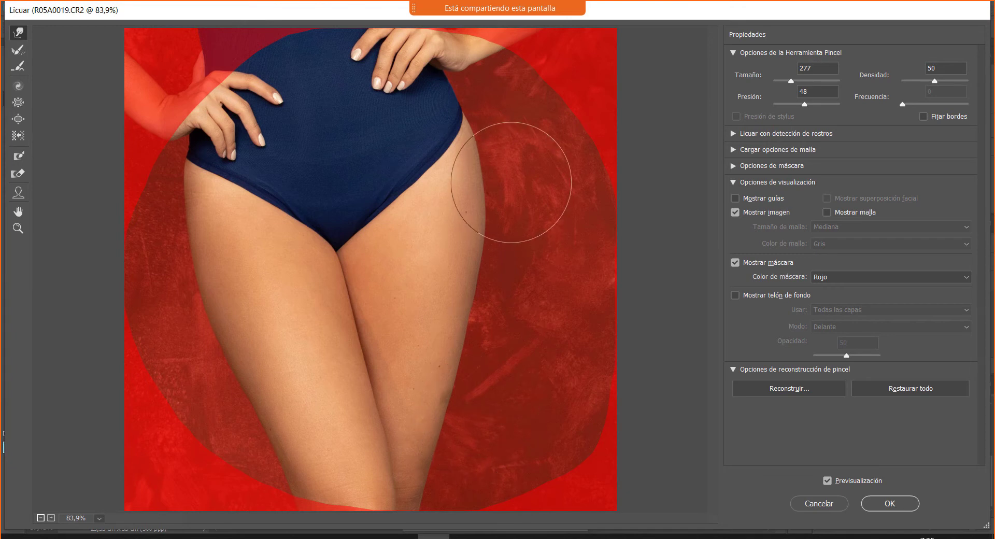
Step: Refine the outer hip and thigh edge with brush sizes 132, 88 and 43, and apply the Licuar filter
right_click(575, 203, "alt")
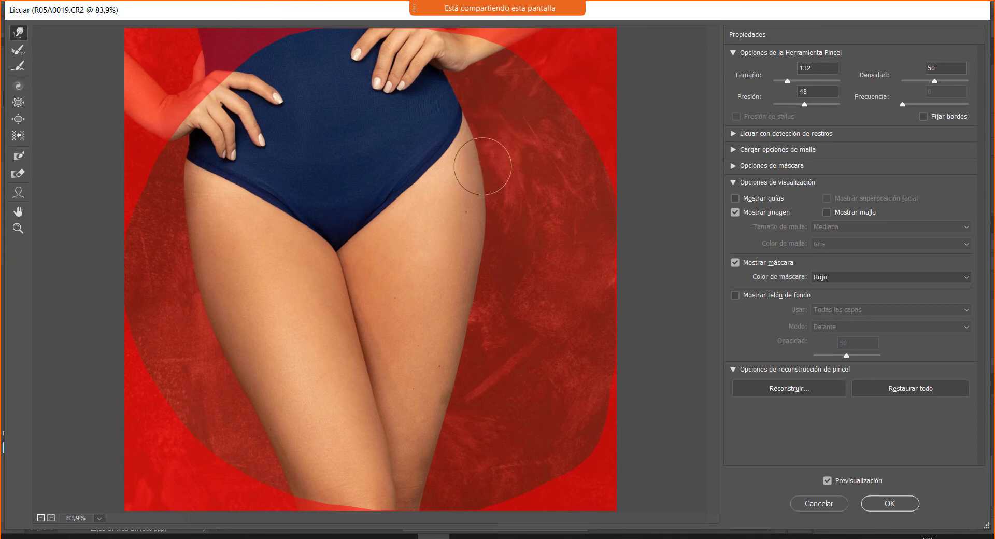
key("ctrl+space")
left_click(623, 314, "ctrl")
left_click_drag(520, 229, 422, 232)
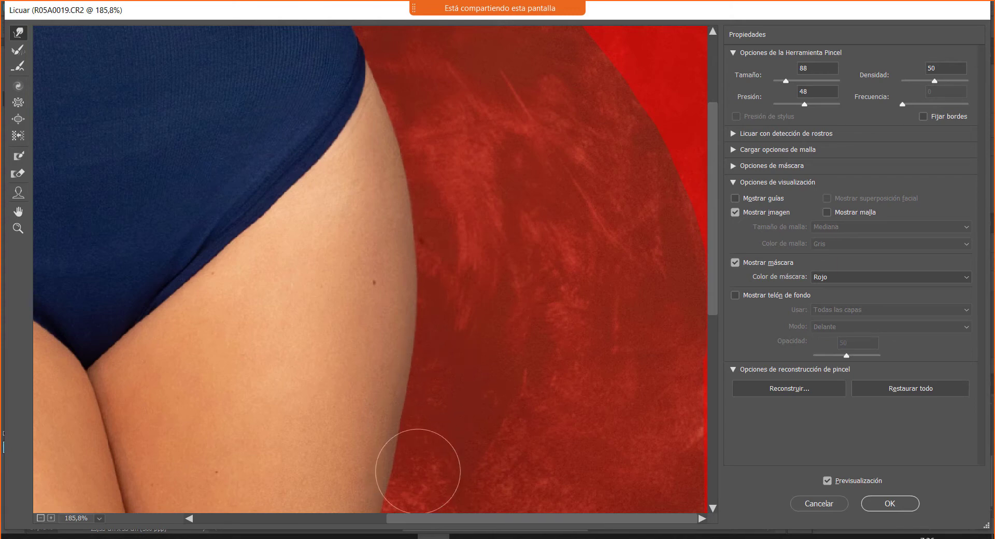
left_click_drag(458, 419, 436, 431)
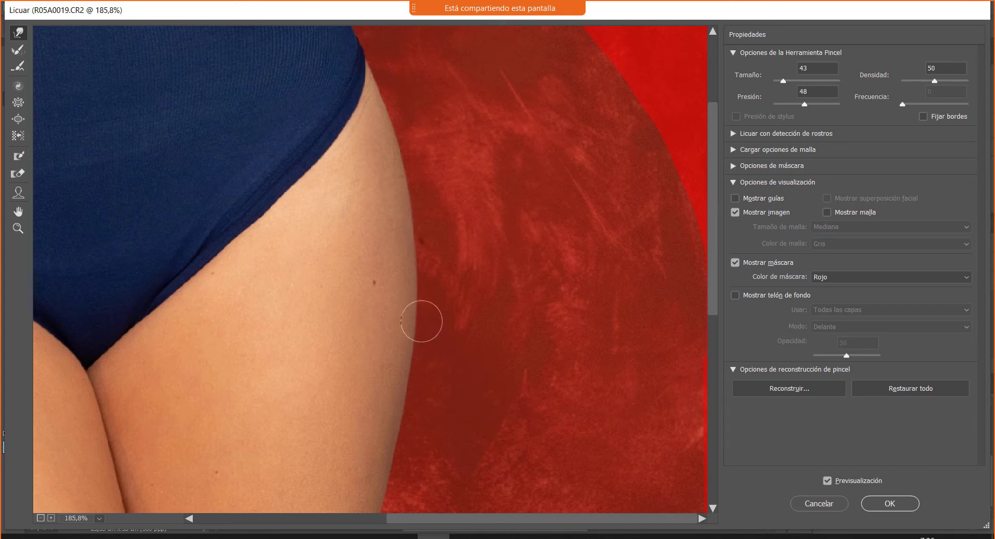
left_click(890, 503)
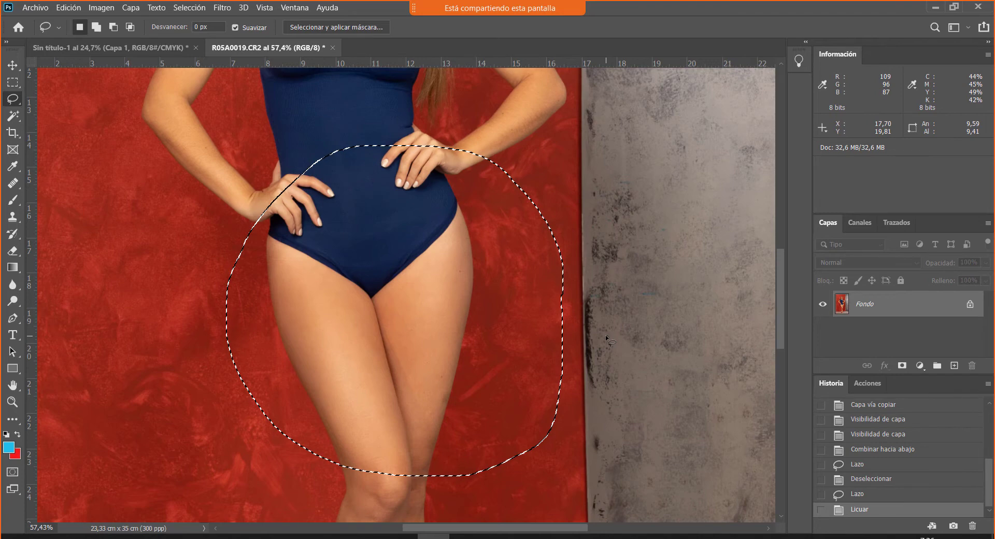
Step: Deselect the area and compare the original photo state with the latest result, returning to the latest state
key("ctrl+d")
left_click_drag(991, 502, 992, 411)
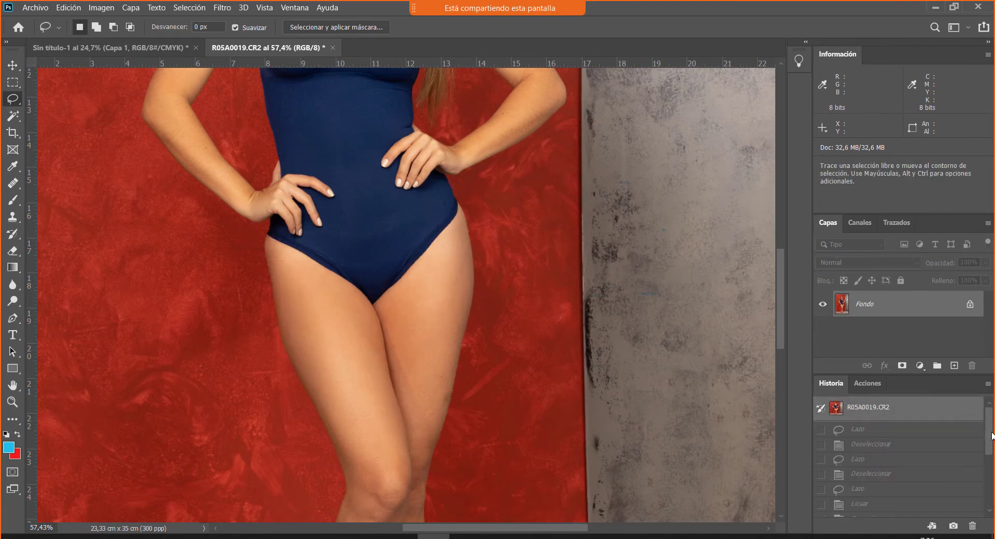
scroll(991, 436, "down", 5)
left_click(903, 510)
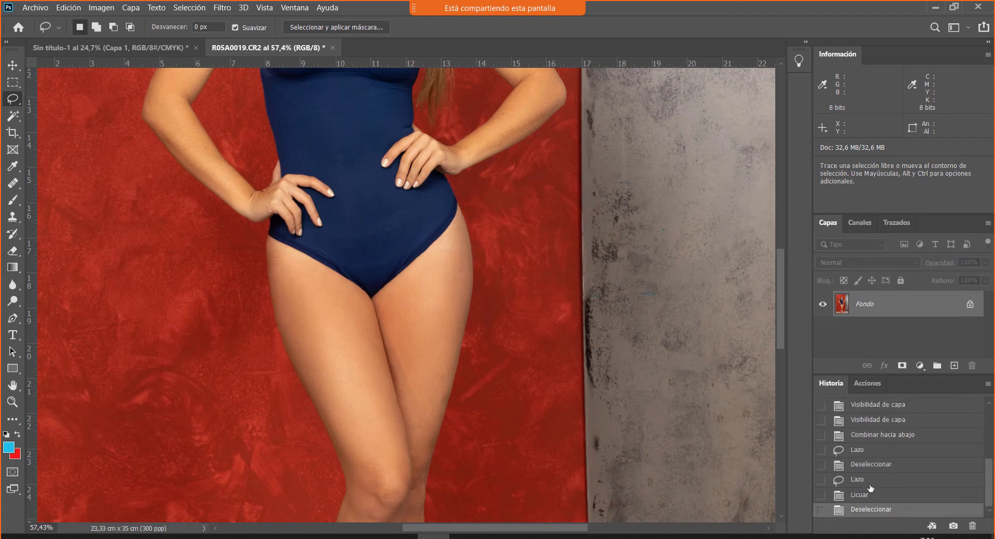
Step: Copy a lassoed strip along the bodysuit's leg-opening edge above the thigh to a new layer, and hide Fondo
left_click_drag(350, 255, 397, 307)
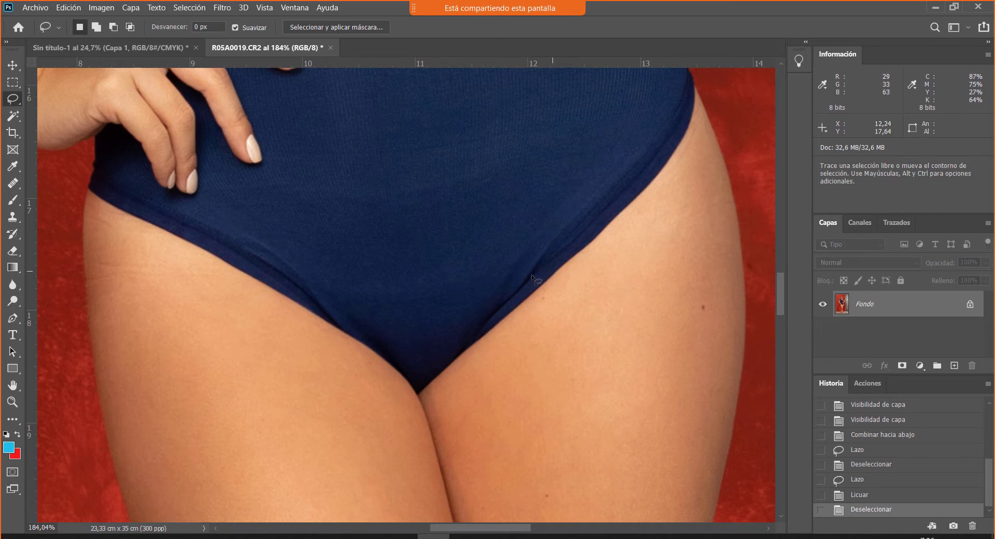
scroll(169, 222, "up", 2)
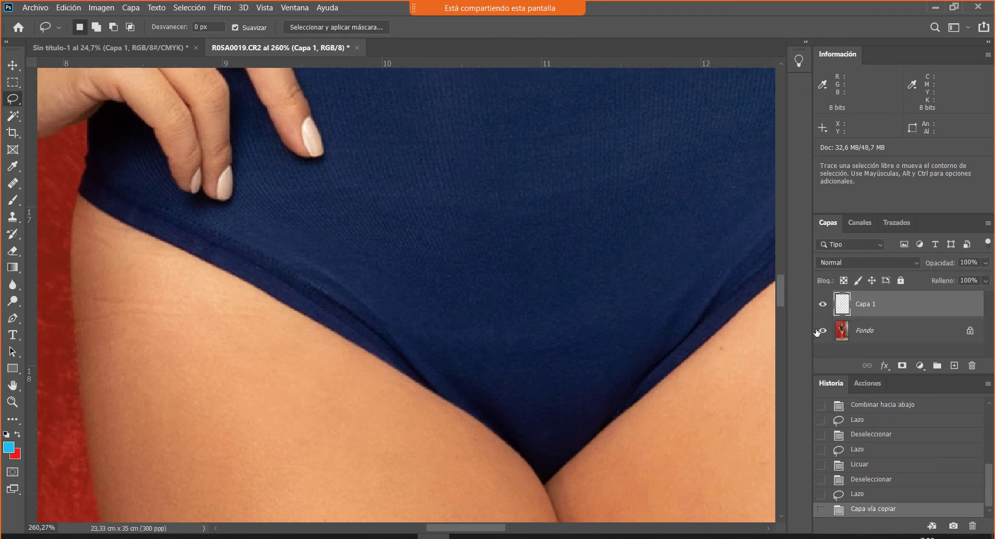
left_click(822, 330)
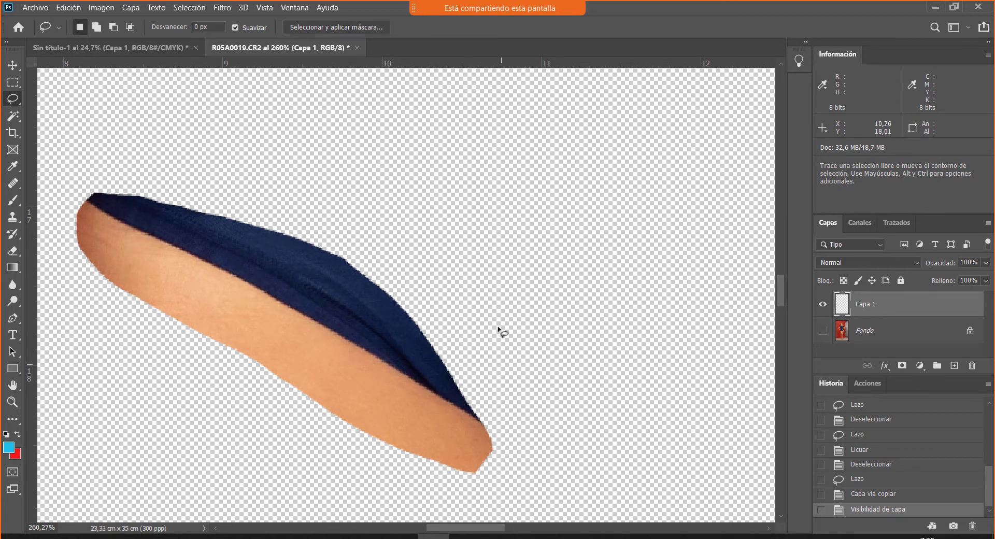
Step: Select the skin part of the copied strip with the Magic Wand at tolerance 15, adding patches until it is covered end to end
key("w")
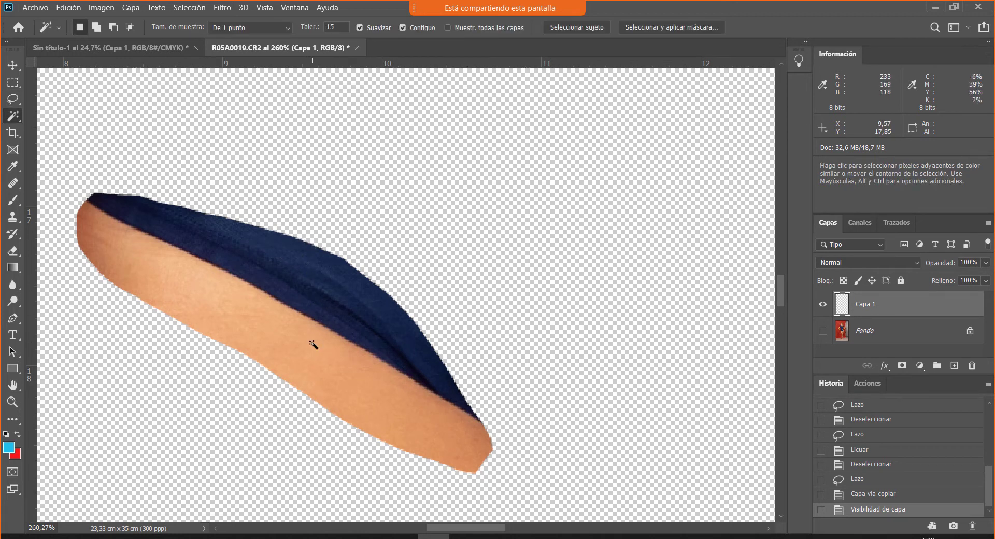
left_click(313, 344)
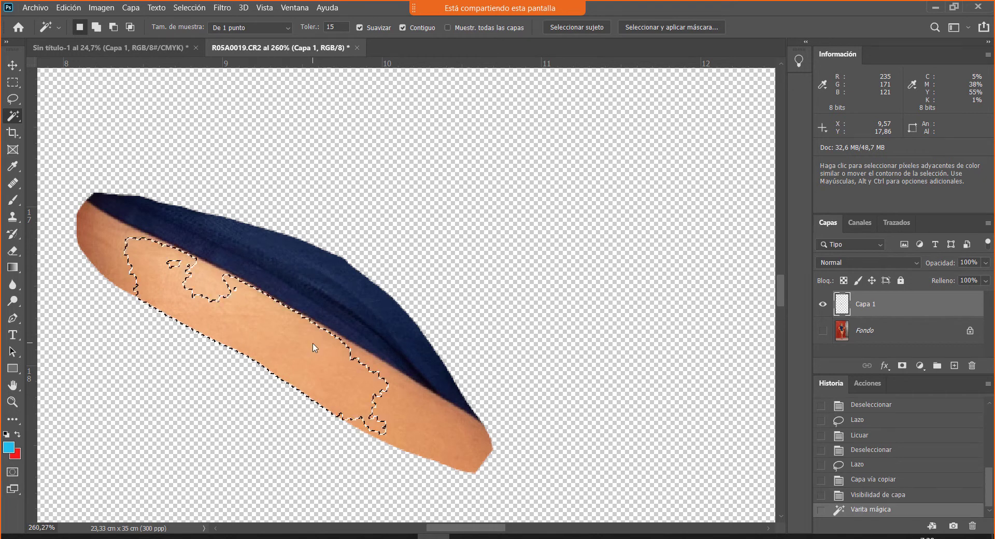
left_click(122, 249, "shift")
left_click(107, 231, "shift")
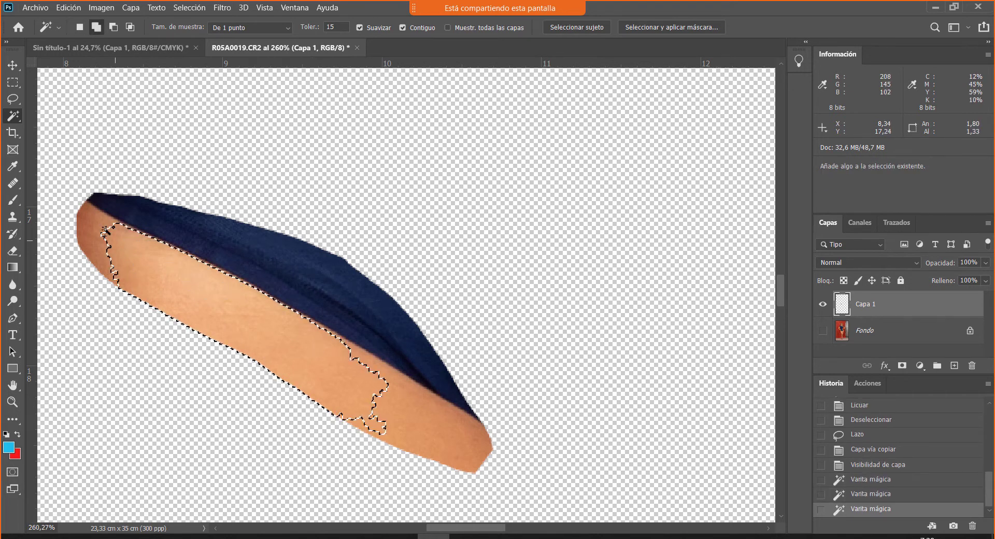
left_click(96, 222, "shift")
left_click(89, 216, "shift")
left_click(86, 214, "shift")
left_click(85, 213, "shift")
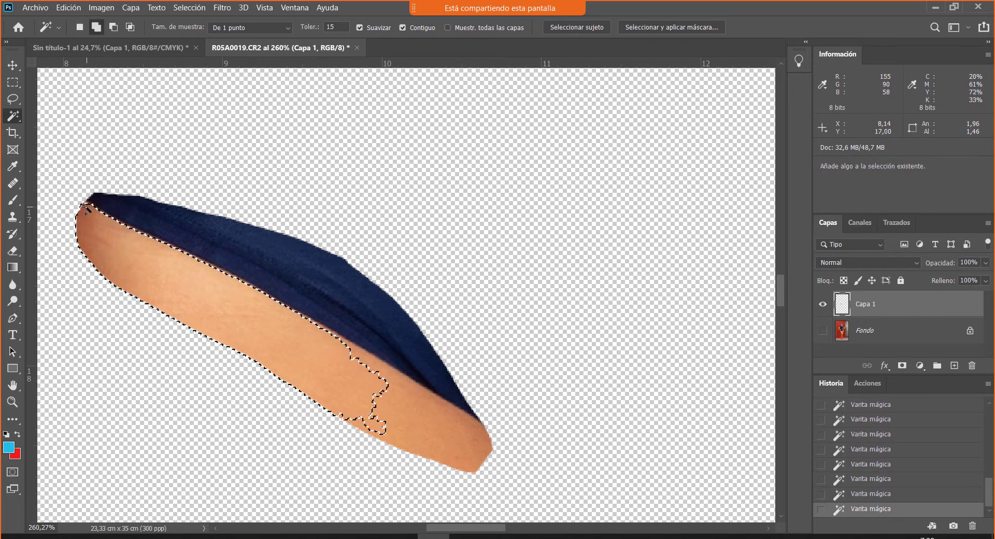
left_click(460, 426, "shift")
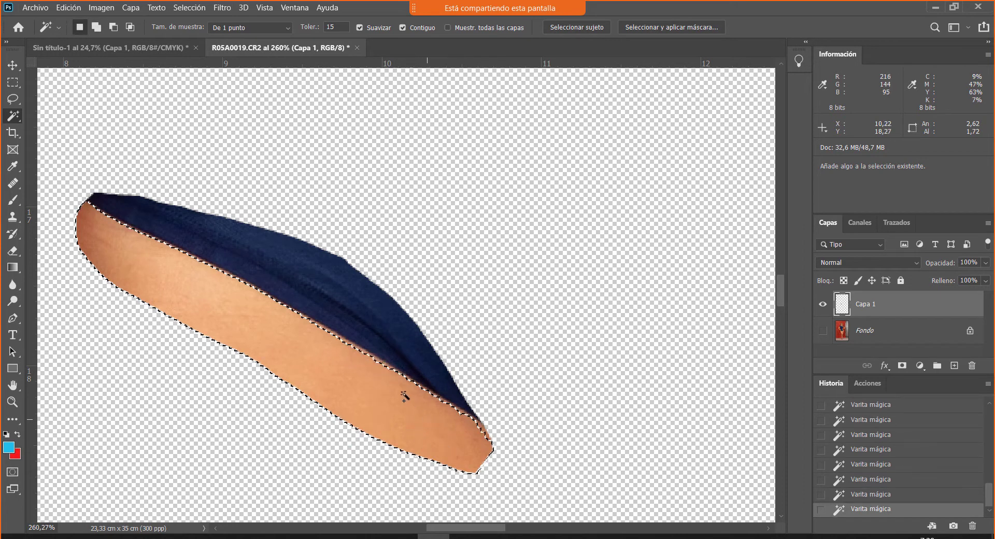
left_click(382, 365, "shift")
left_click(379, 371, "shift")
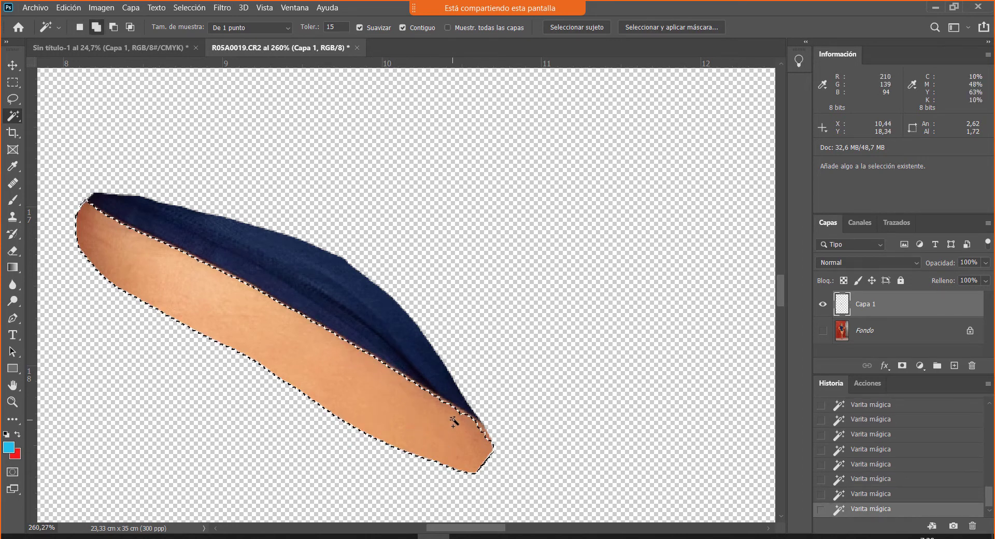
left_click(466, 444, "shift")
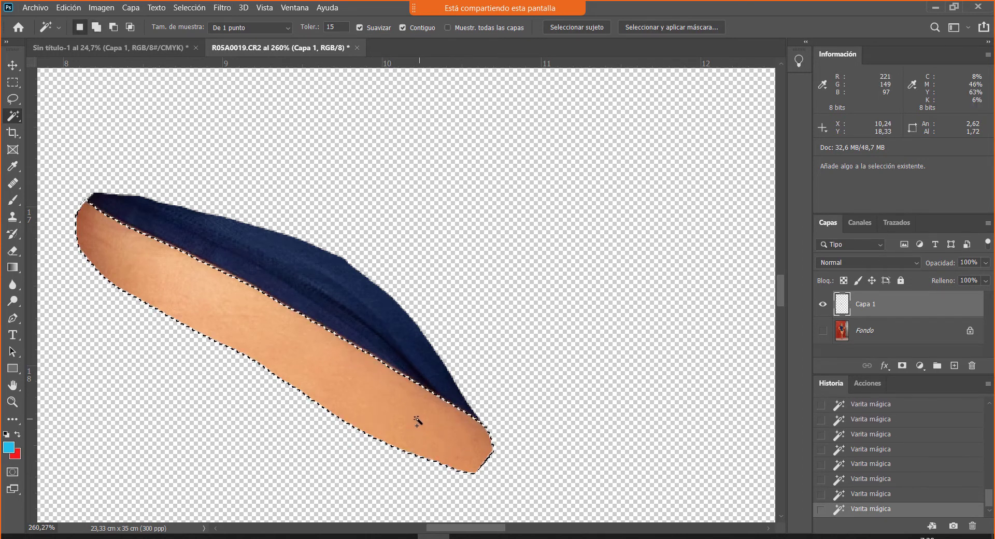
Step: Extend the skin selection with the Lasso beyond the strip's outer edges, and inspect its boundary along the bodysuit hem
key("l")
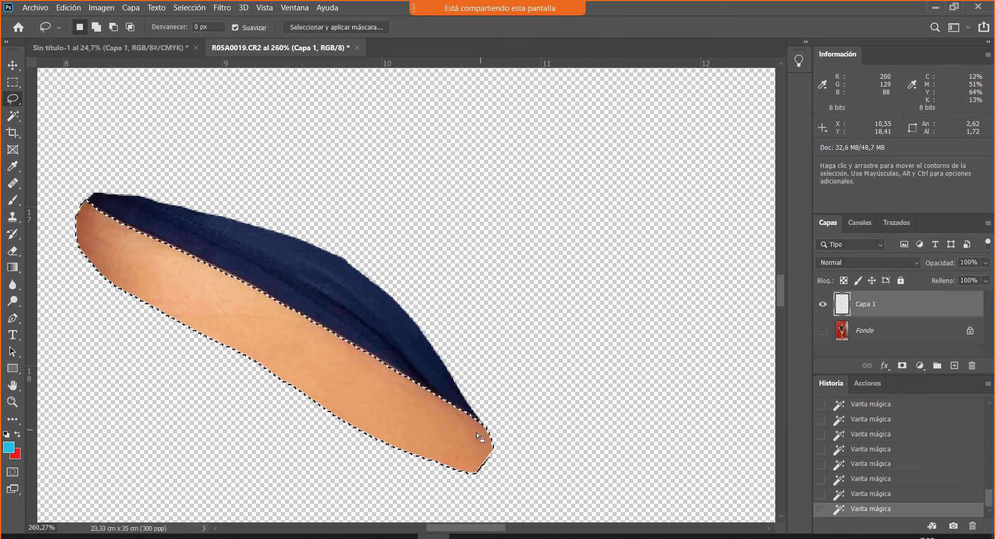
mouse_move(483, 425)
left_mouse_down()
mouse_move(524, 470)
mouse_move(384, 515)
mouse_move(150, 433)
mouse_move(74, 336)
mouse_move(53, 270)
mouse_move(48, 228)
mouse_move(59, 202)
mouse_move(96, 210)
left_mouse_up()
scroll(83, 254, "up", 5)
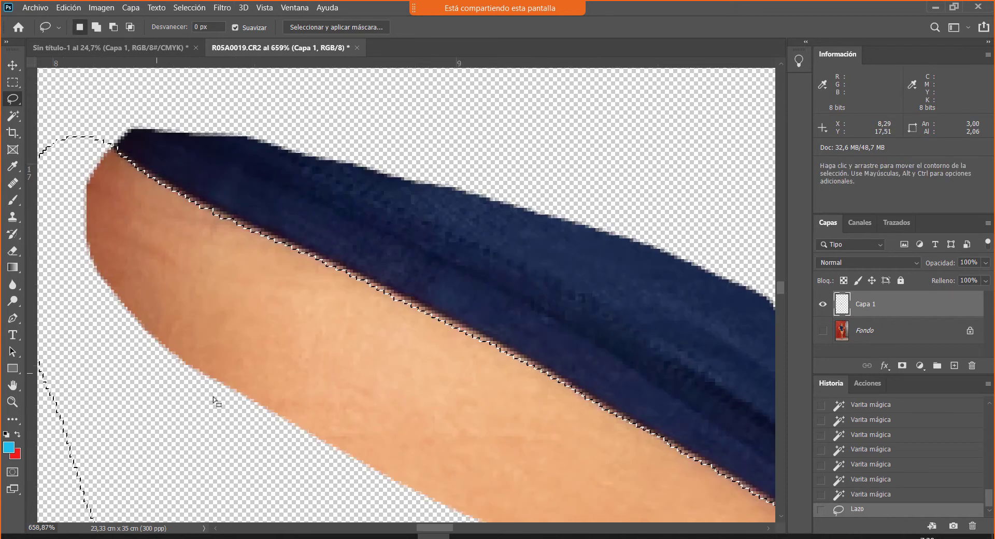
left_click_drag(400, 364, 183, 181)
left_click_drag(648, 503, 386, 277)
left_click_drag(632, 461, 542, 378)
scroll(513, 406, "down", 2)
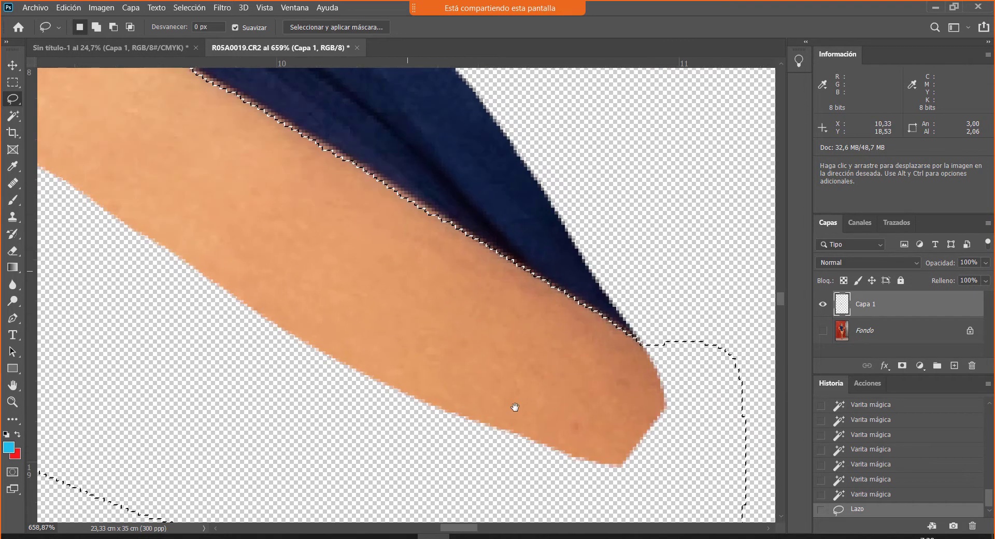
Step: Refine the skin selection's edge with Seleccionar y aplicar máscara, setting Redondeado to 6 and Desvanecer to 0,9 px
scroll(524, 411, "down", 3)
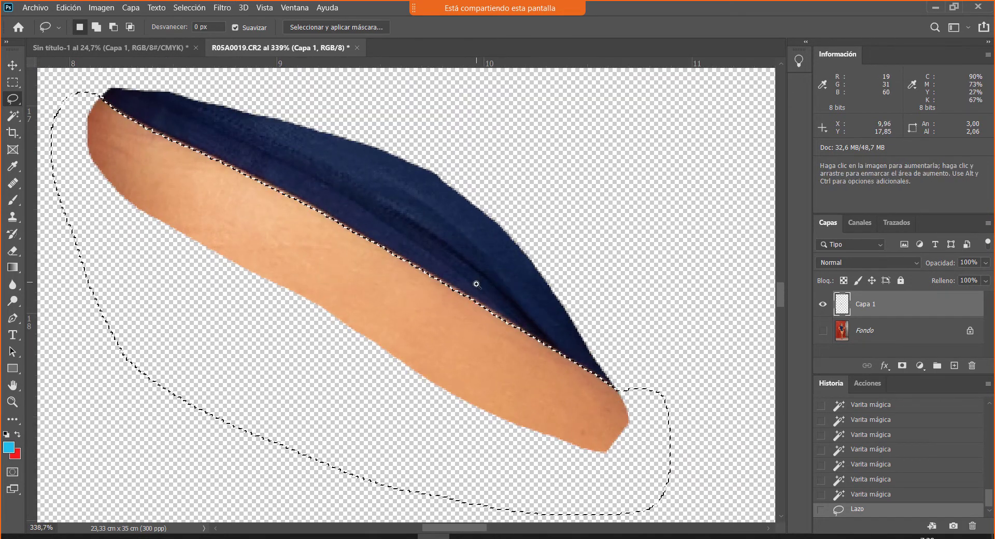
scroll(476, 284, "up", 4)
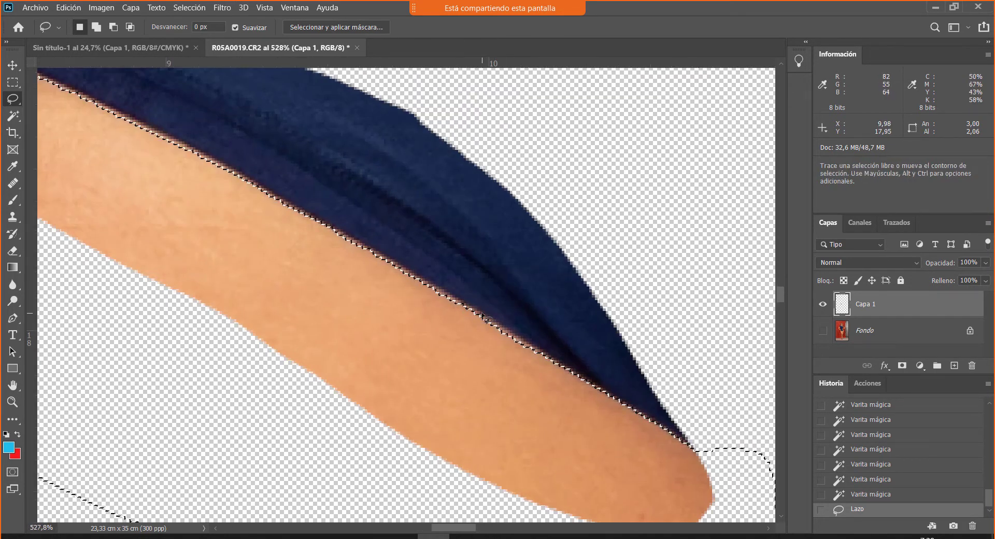
scroll(422, 293, "up", 8)
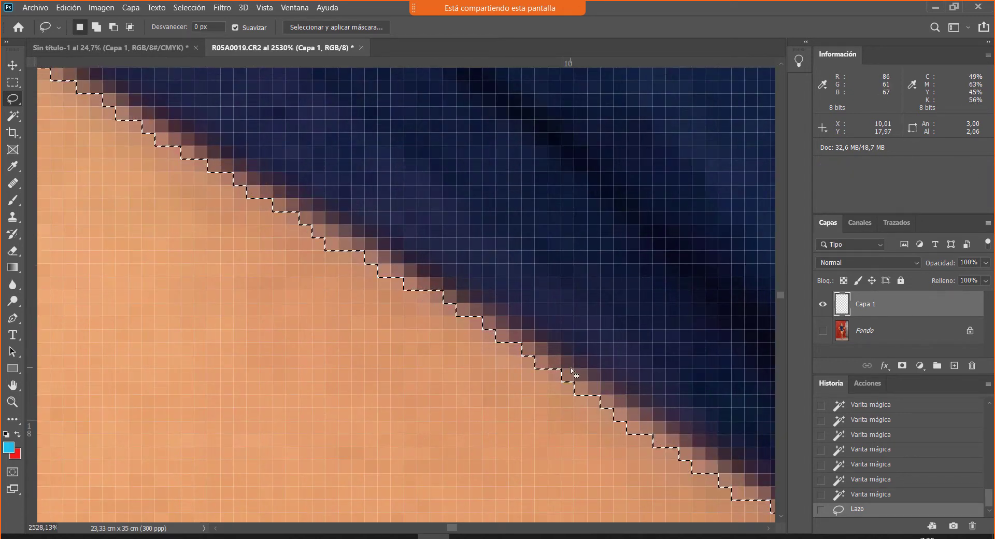
key("alt+ctrl+r")
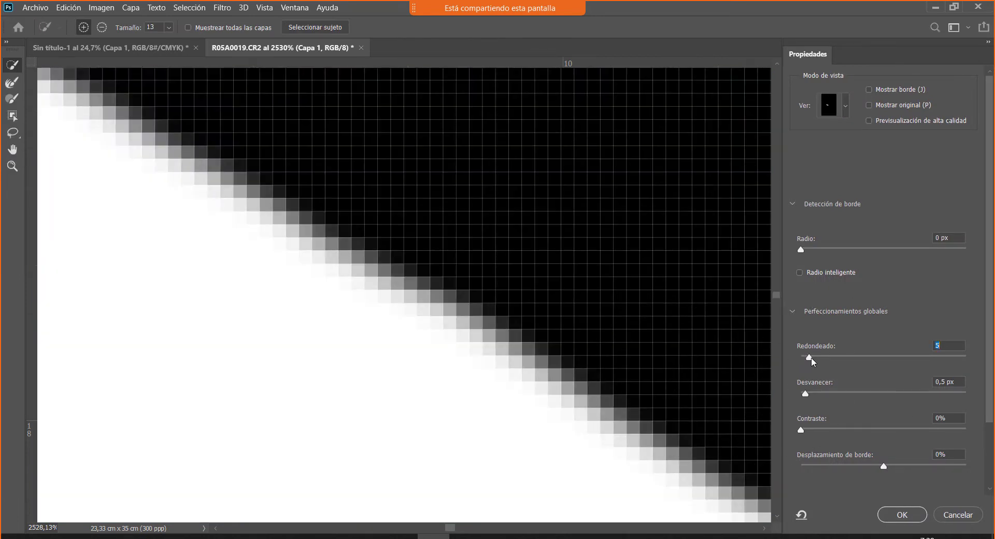
left_click_drag(812, 358, 814, 390)
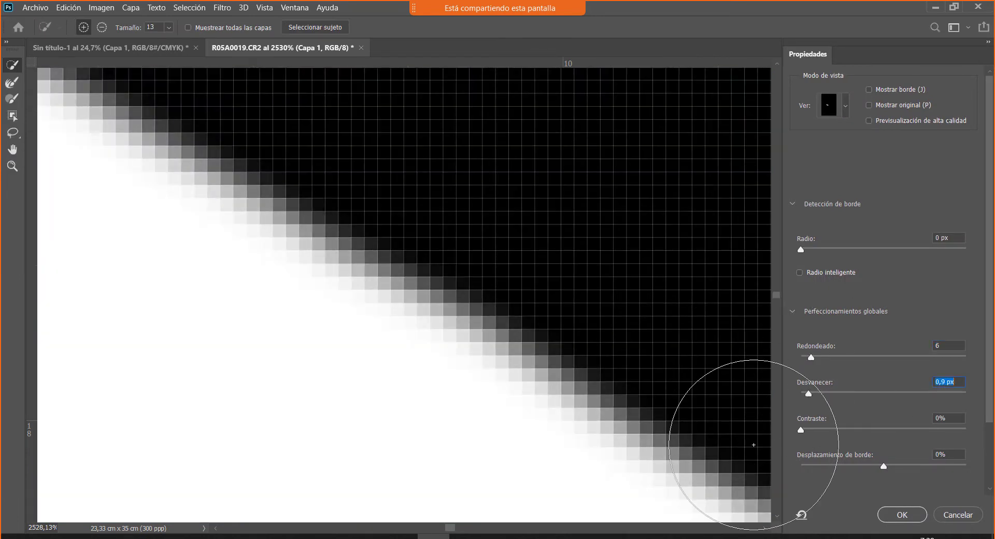
left_click(898, 516)
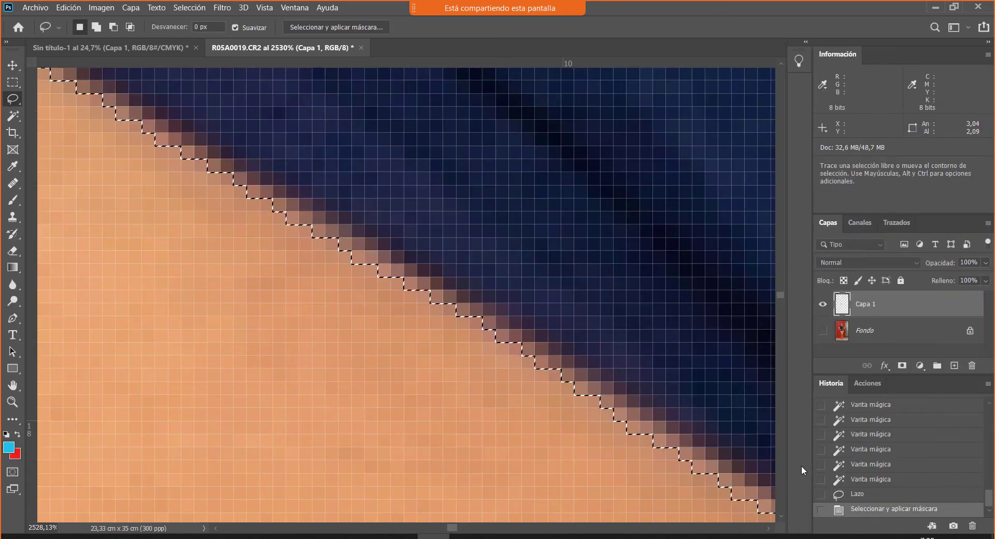
Step: Delete the selected skin from Capa 1 so only the blue fabric strip is left, and deselect
key("Delete")
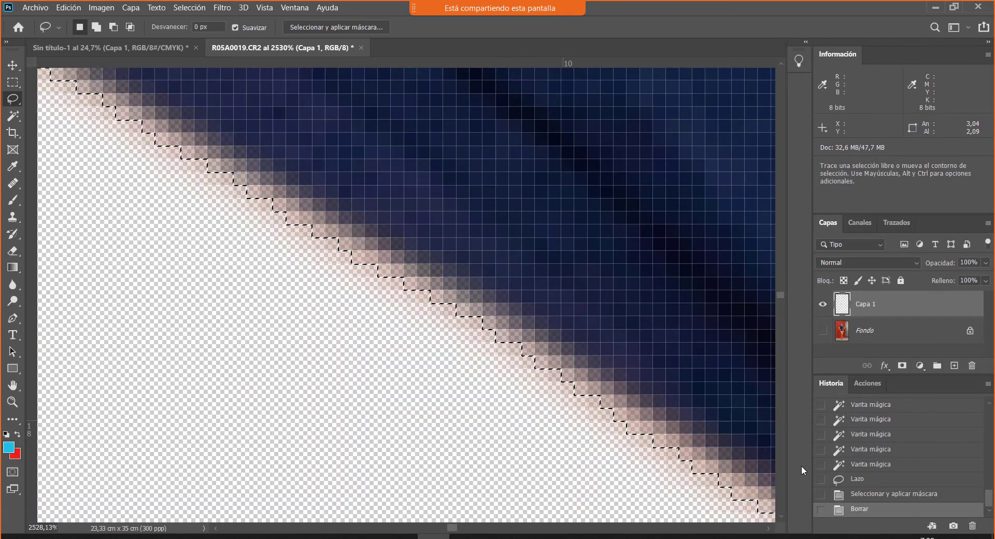
key("ctrl+minus")
key("ctrl+minus")
key("ctrl+minus")
key("ctrl+minus")
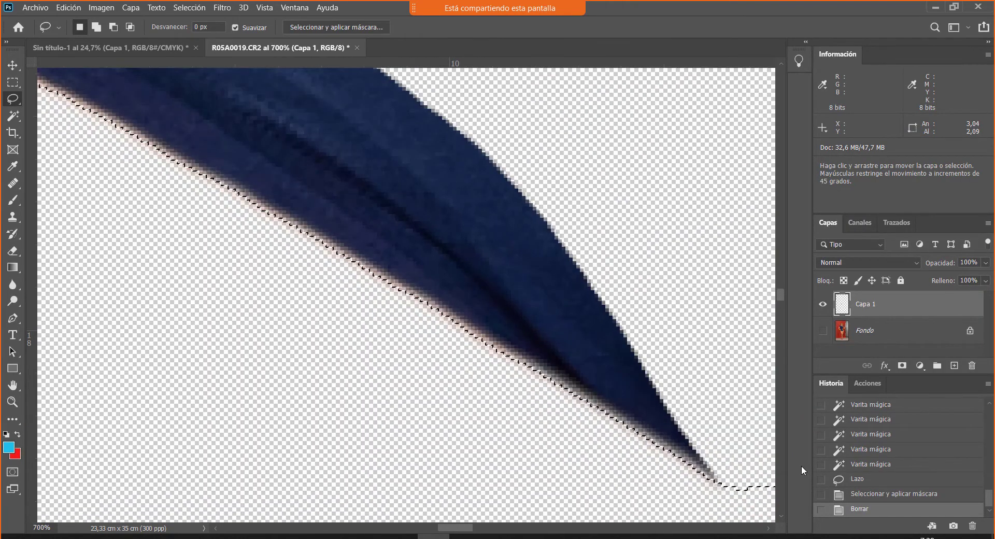
key("ctrl+d")
key("z")
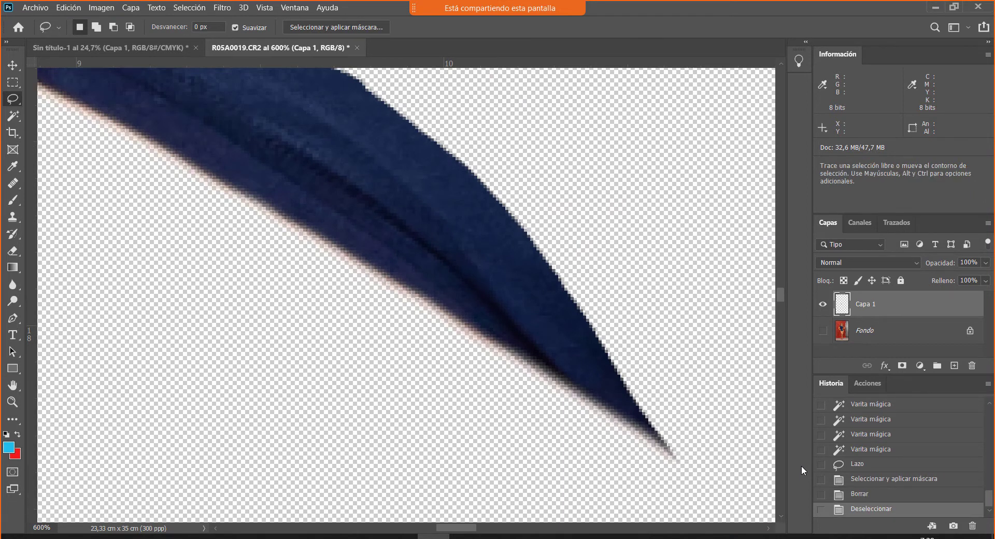
left_click_drag(545, 453, 512, 422)
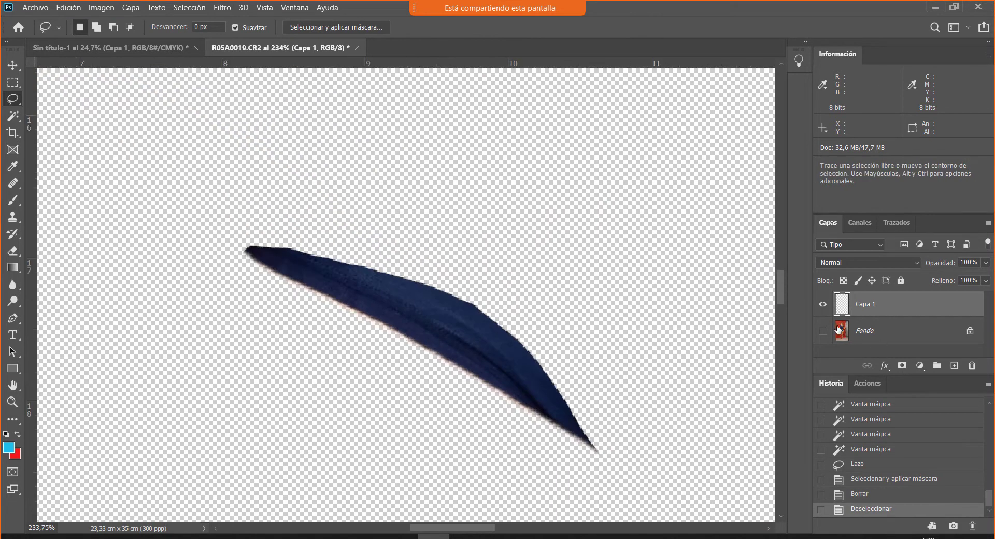
Step: Show Fondo and move the fabric strip down along the leg opening until its pointed end overlaps the crotch
left_click(823, 331)
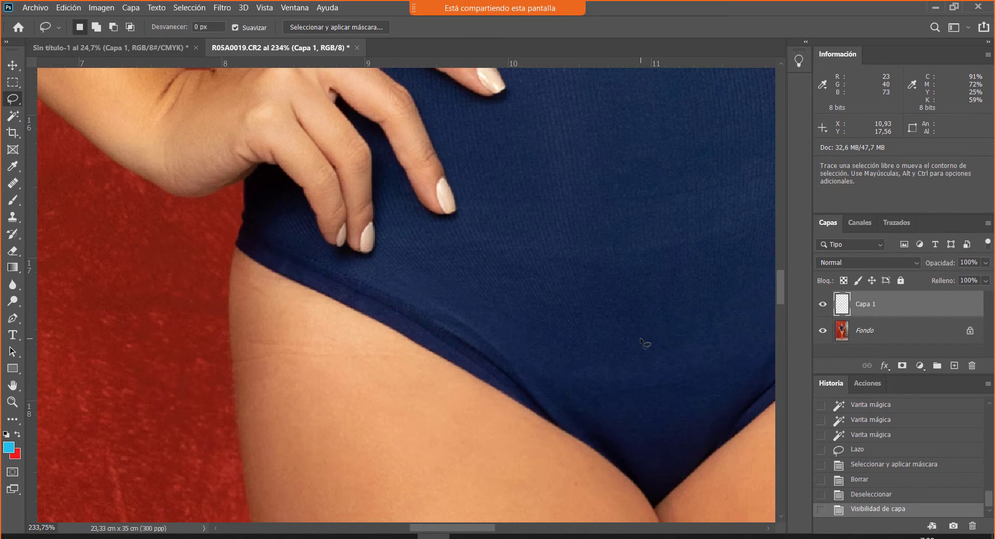
key("v")
left_click_drag(496, 369, 602, 446)
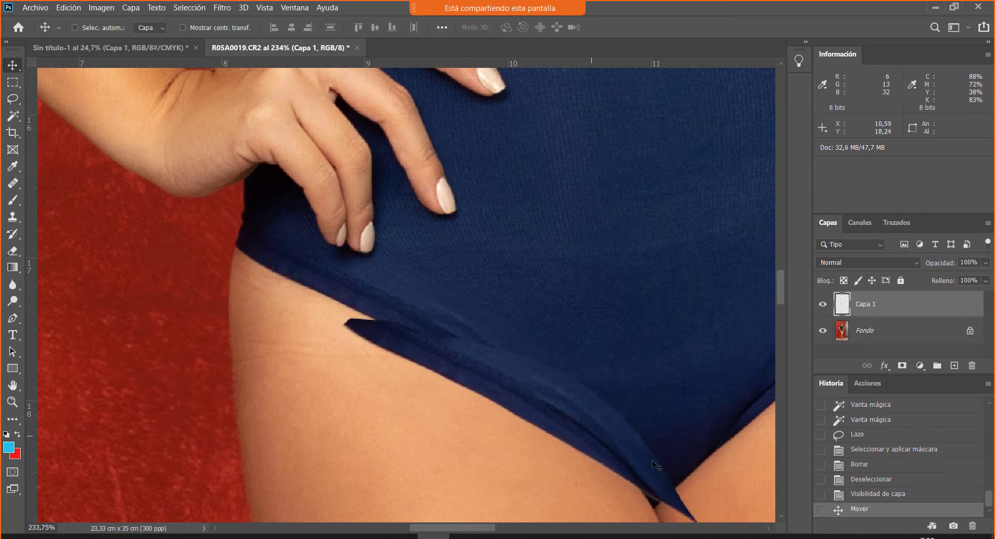
left_click_drag(665, 476, 499, 389)
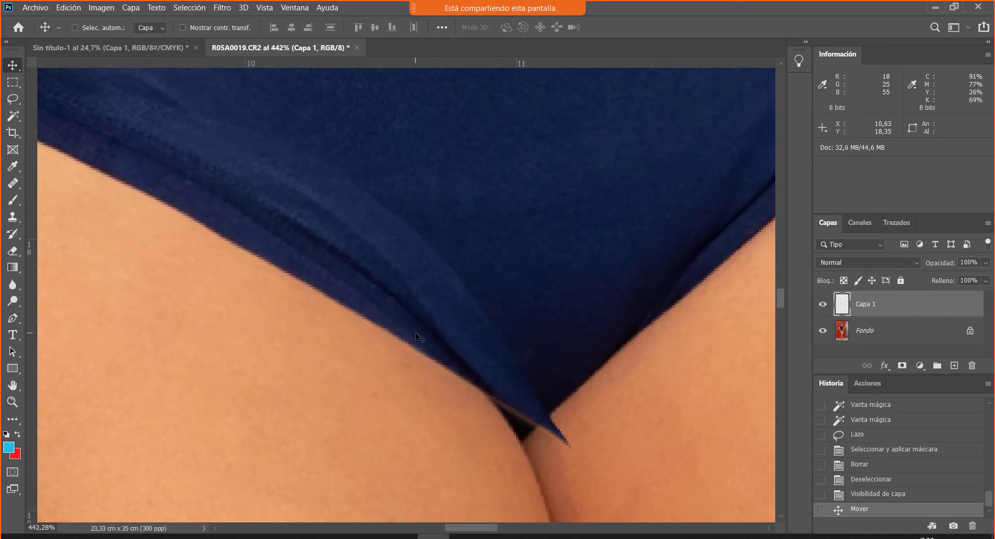
left_click_drag(512, 386, 469, 321)
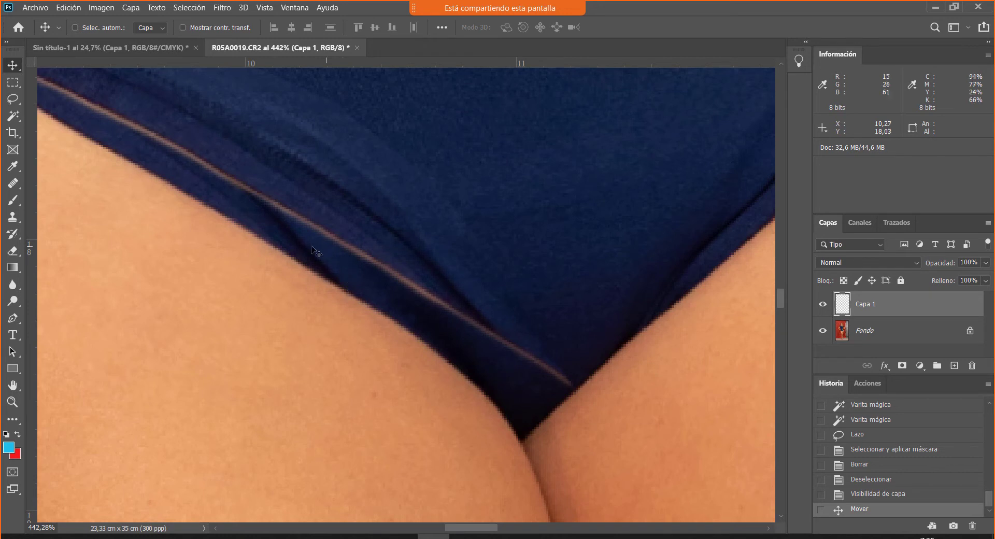
left_click_drag(490, 330, 478, 440)
left_click_drag(471, 381, 481, 392)
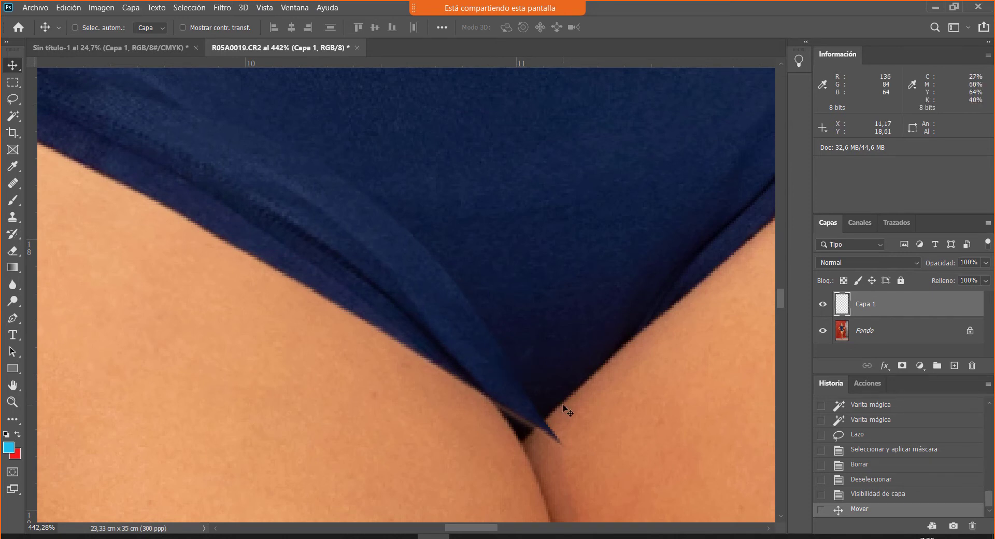
left_click_drag(493, 434, 462, 411)
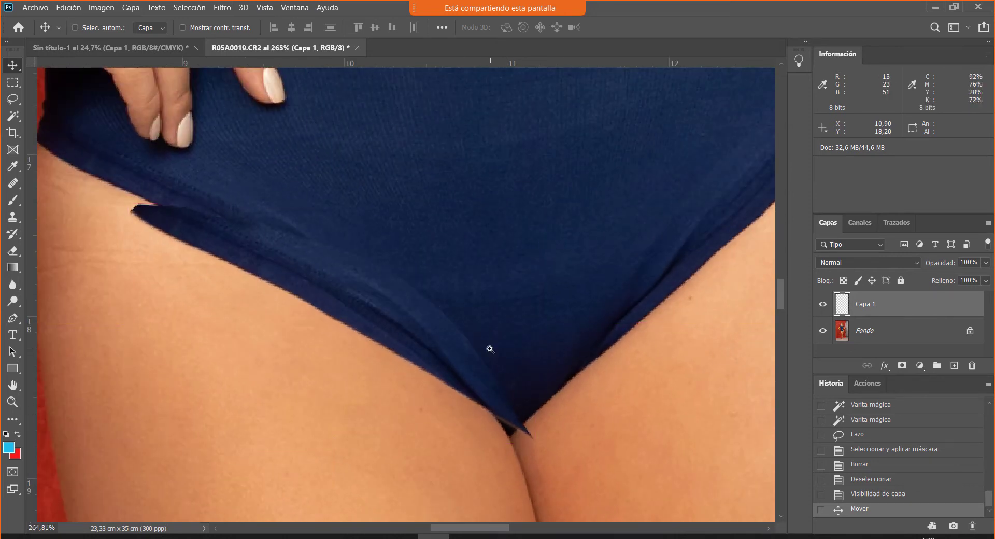
Step: Start a free transform of the fabric strip and rotate it by about -0,31°
key("ctrl+t")
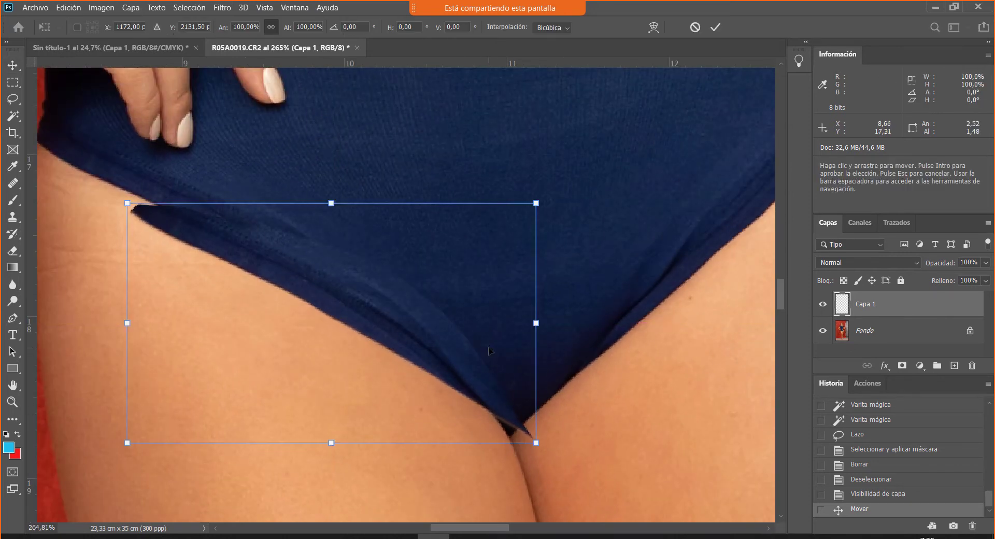
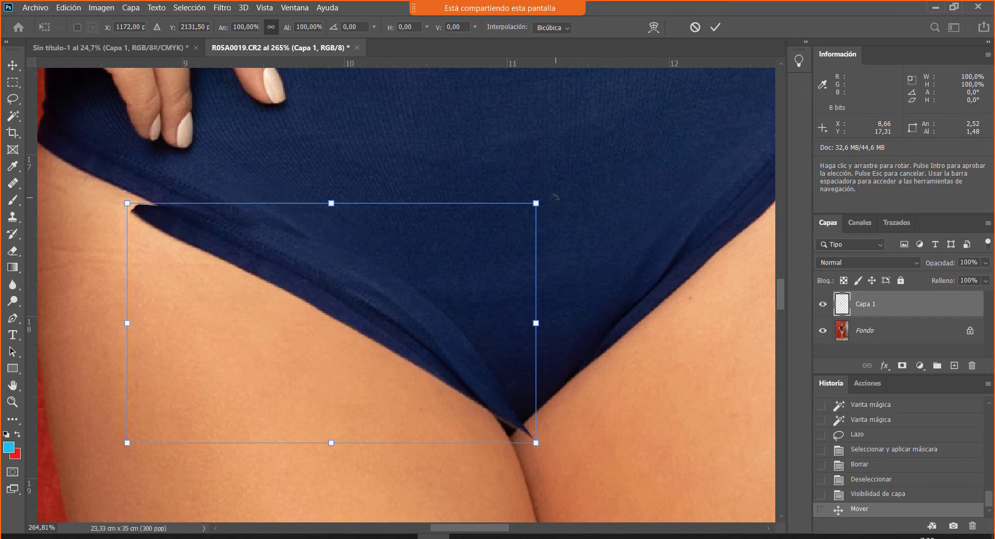
left_click_drag(555, 197, 513, 228)
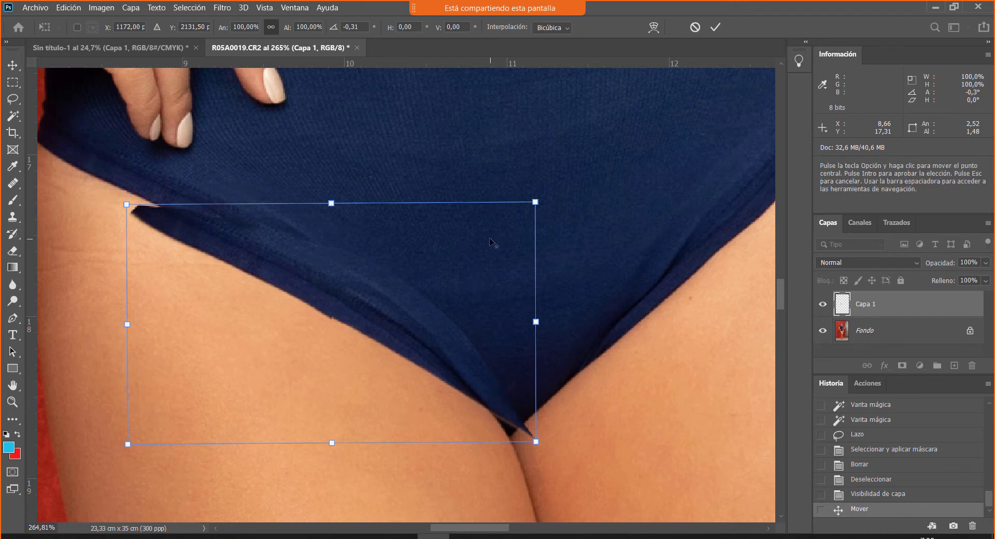
Step: Try rotating the strip about a pivot placed up inside the bodysuit, and undo both rotations
left_click(510, 223, "alt")
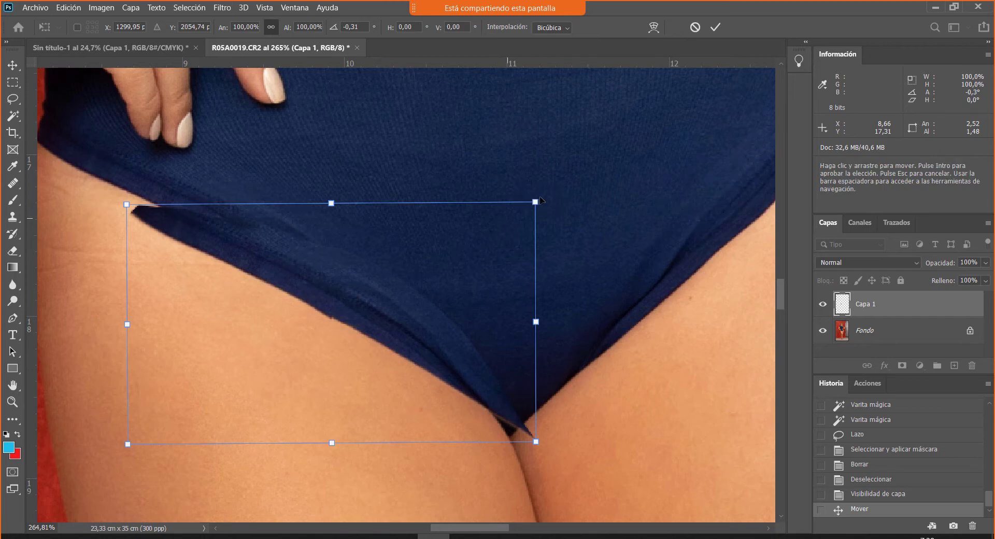
left_click_drag(541, 199, 504, 245)
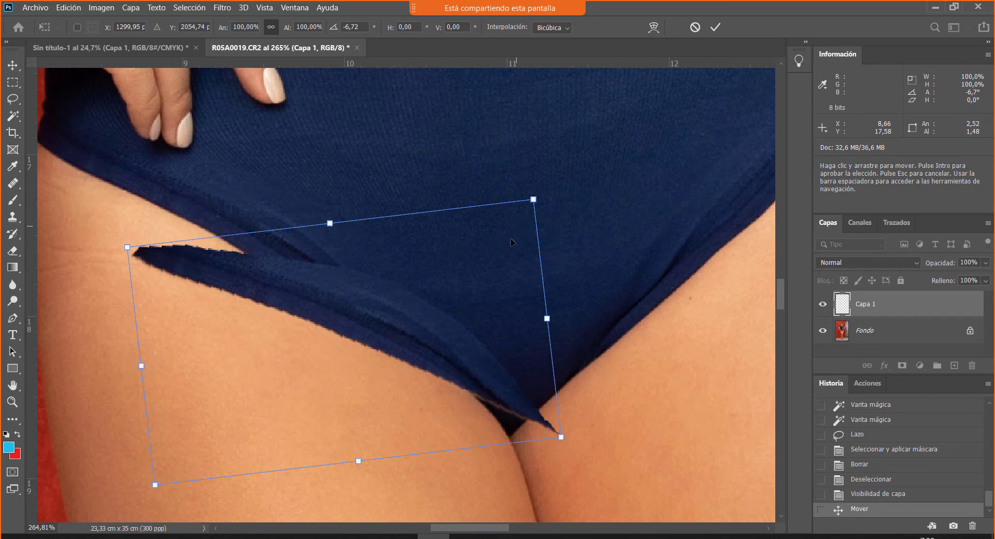
left_click_drag(539, 189, 518, 162)
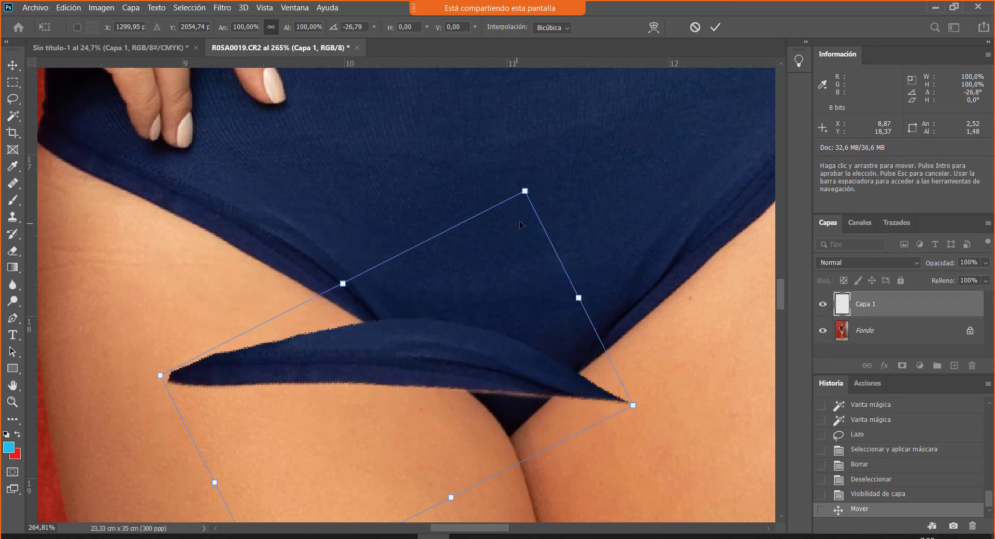
key("ctrl+z")
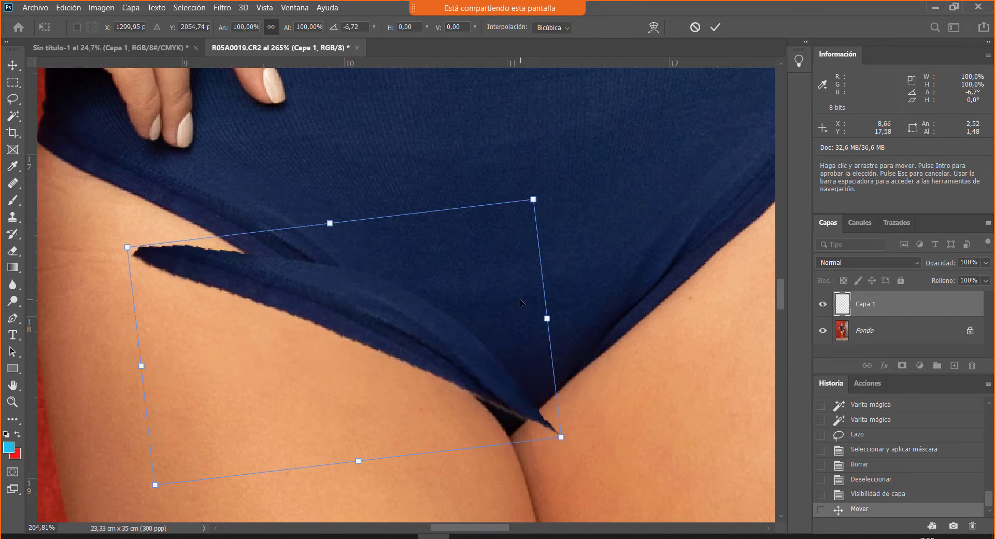
key("ctrl+z")
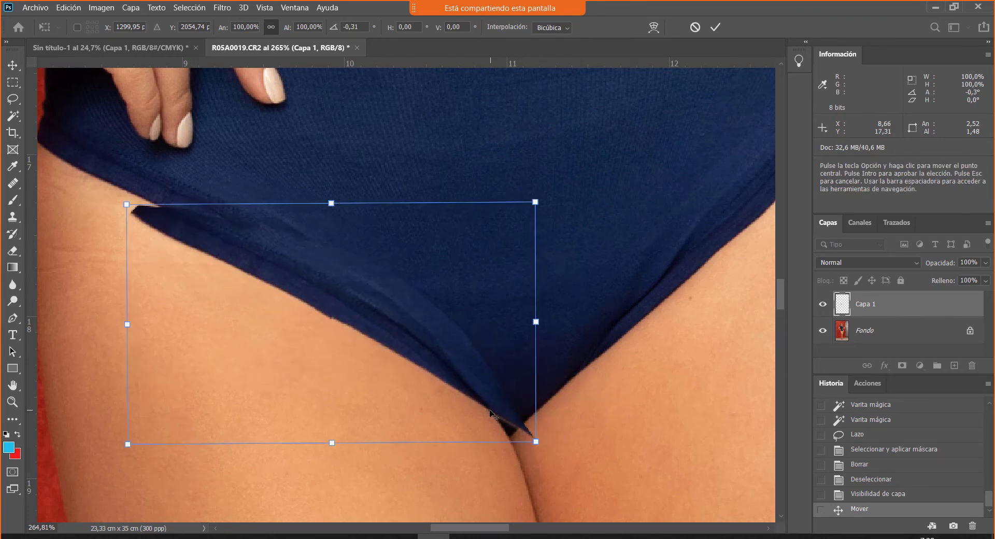
Step: Rotate the strip to 3,39° about a pivot near its crotch end, apply the transform, and compare with Capa 1 hidden
left_click(491, 411, "alt")
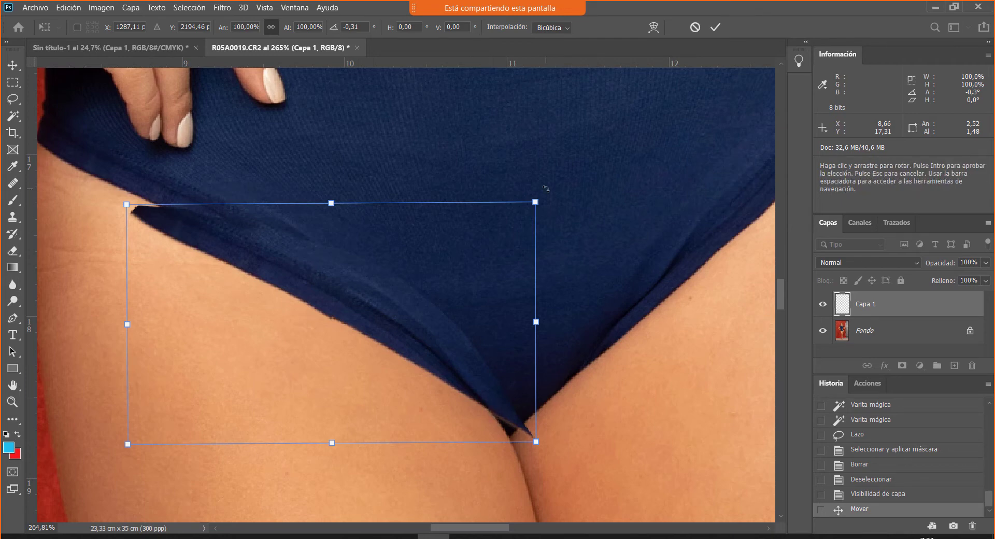
left_click_drag(548, 179, 558, 198)
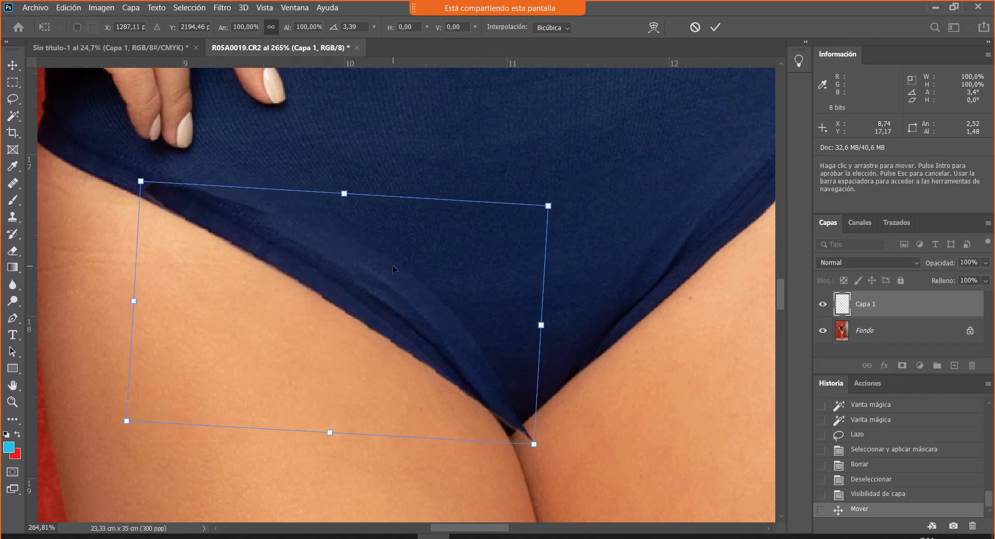
key("Return")
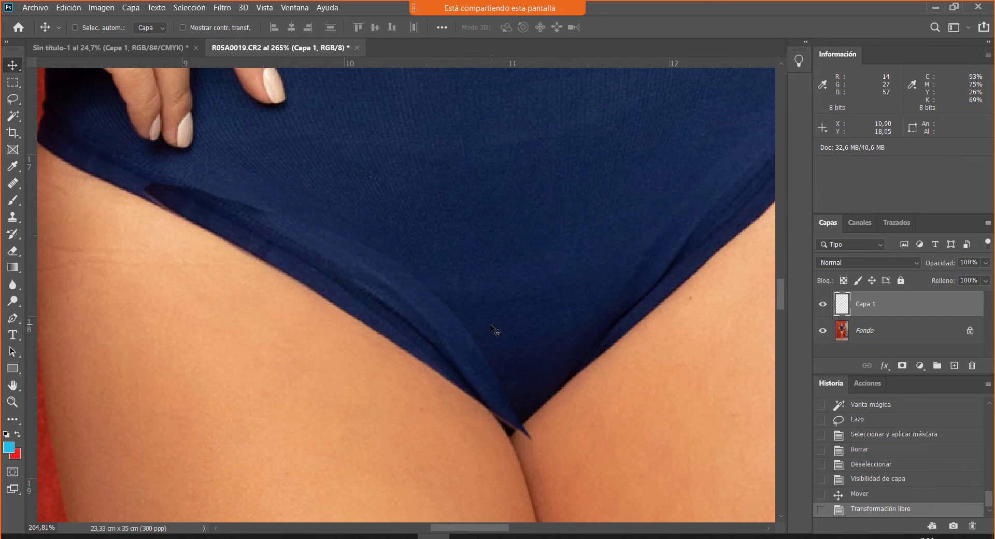
left_click(824, 307)
left_click(824, 307)
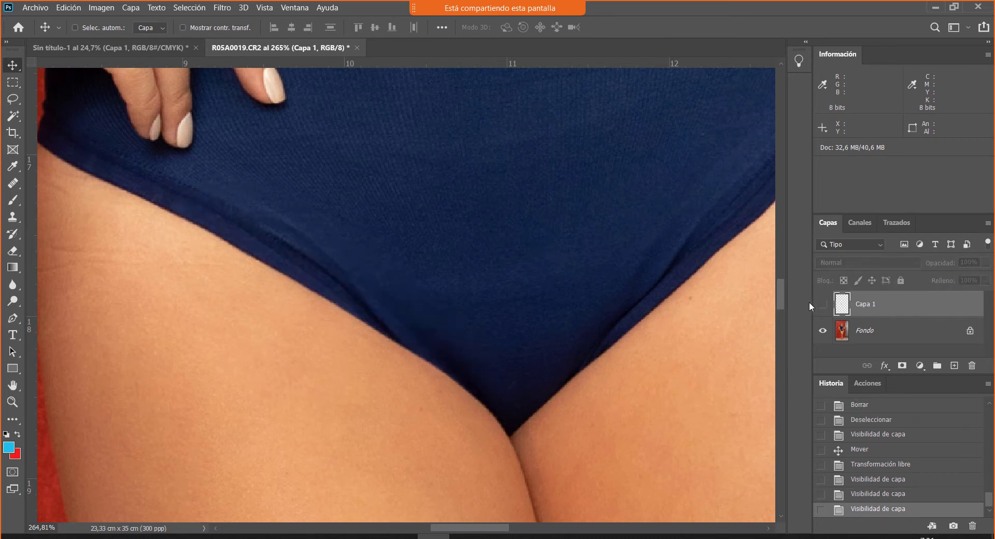
left_click(824, 305)
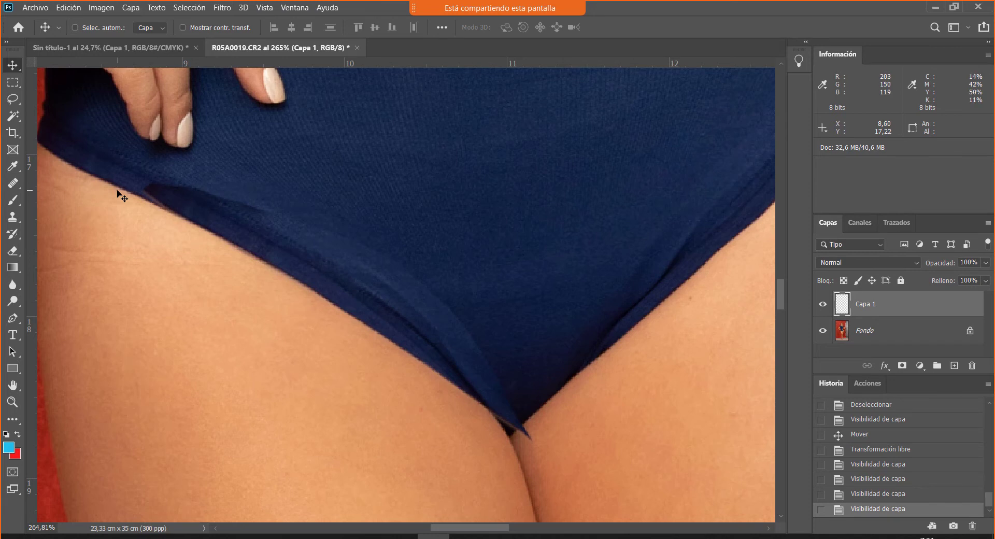
Step: Erase the strip's outer tip and its overlapping hem on the hip side with a 38 px Borrador
key("e")
left_click_drag(135, 183, 158, 188)
mouse_move(159, 187)
left_mouse_down()
mouse_move(167, 173)
mouse_move(155, 188)
mouse_move(179, 207)
left_mouse_up()
left_click_drag(182, 210, 235, 254)
left_click_drag(238, 259, 255, 280)
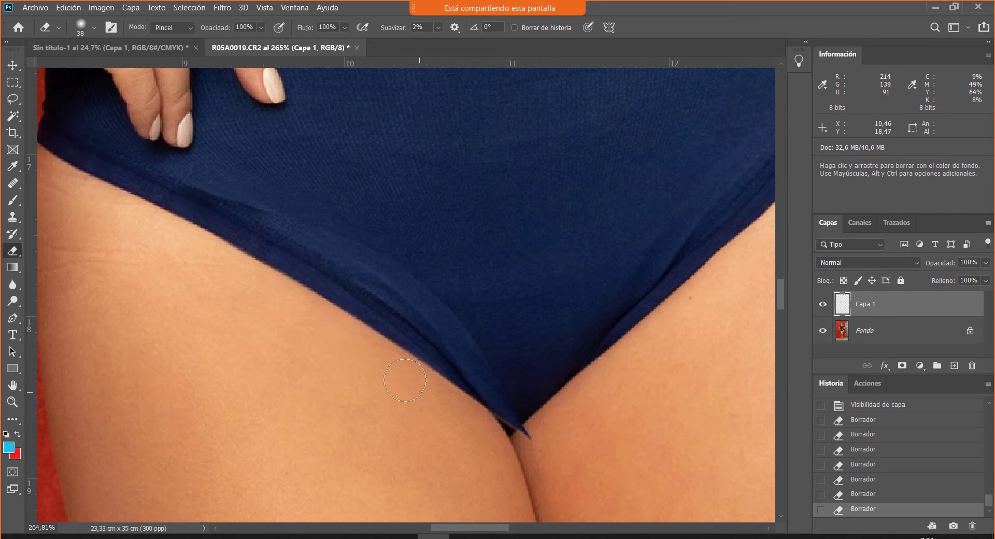
Step: Undo the last three Borrador strokes made on the fabric strip
mouse_move(405, 380)
left_mouse_down()
mouse_move(416, 389)
mouse_move(399, 400)
mouse_move(461, 389)
left_mouse_up()
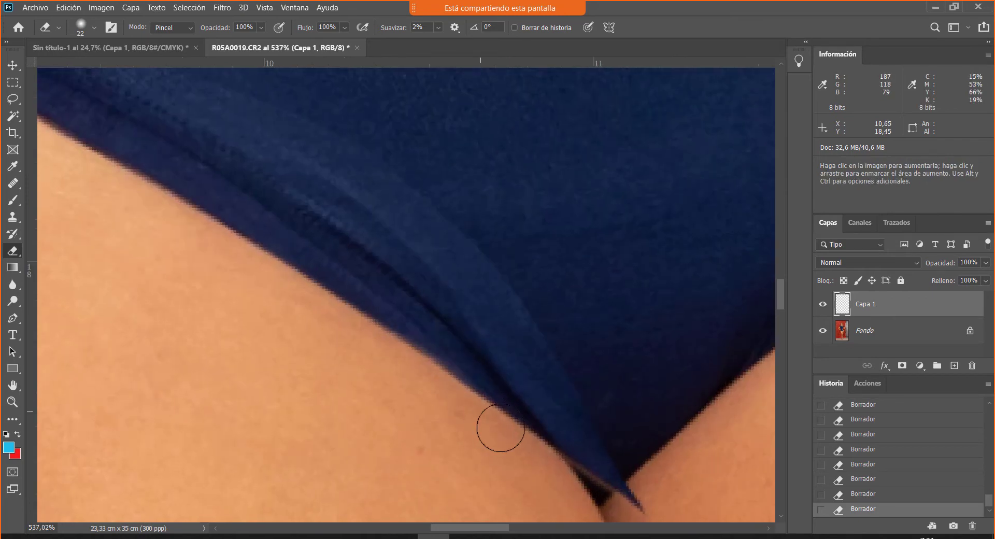
mouse_move(509, 444)
left_mouse_down()
mouse_move(353, 332)
mouse_move(512, 450)
mouse_move(381, 338)
mouse_move(244, 252)
mouse_move(285, 295)
mouse_move(361, 340)
left_mouse_up()
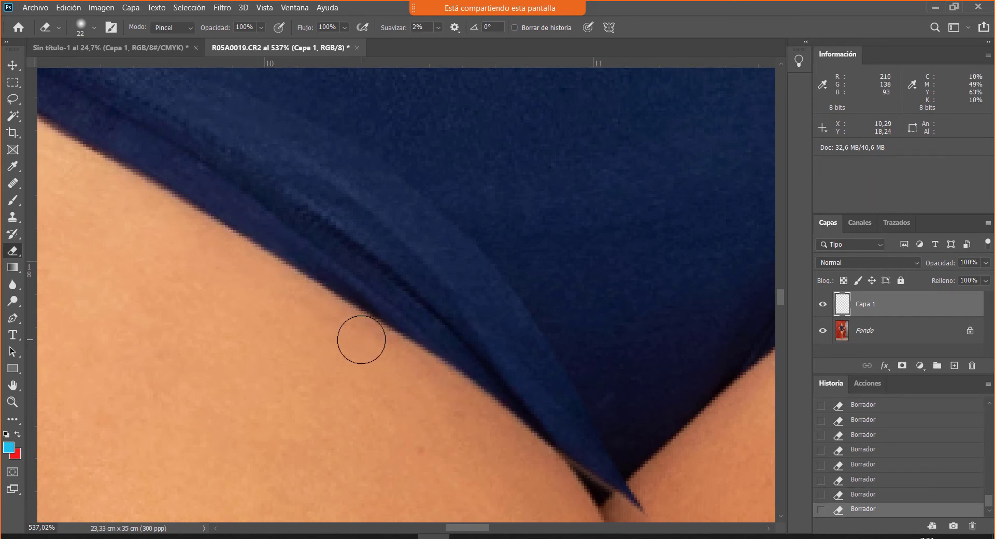
key("ctrl+z")
key("ctrl+z")
key("ctrl+z")
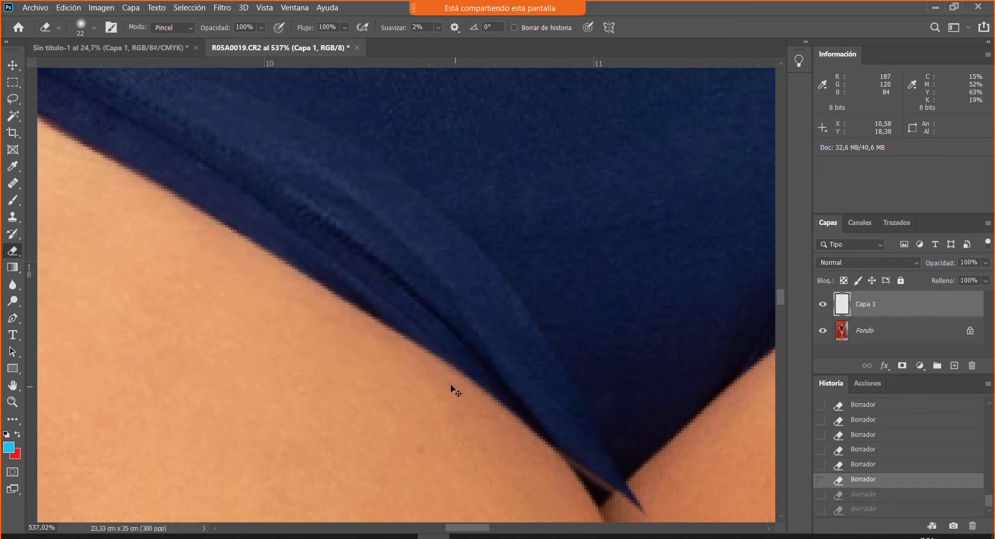
left_click_drag(347, 338, 422, 397)
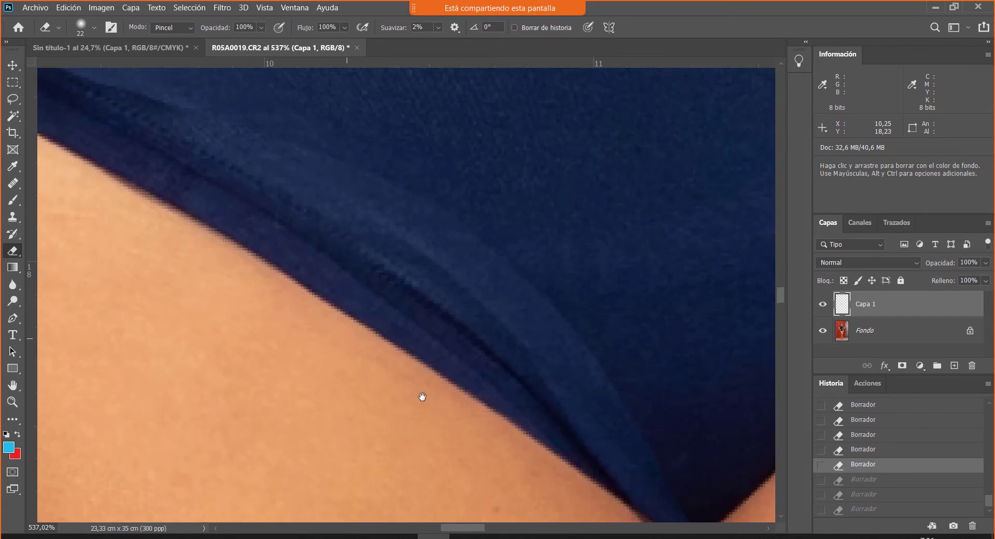
Step: Erase the strip's upper overlap and its pointed crotch tip with a 22 px Borrador so it blends into the bodysuit
mouse_move(365, 355)
left_mouse_down()
mouse_move(114, 194)
mouse_move(367, 364)
left_mouse_up()
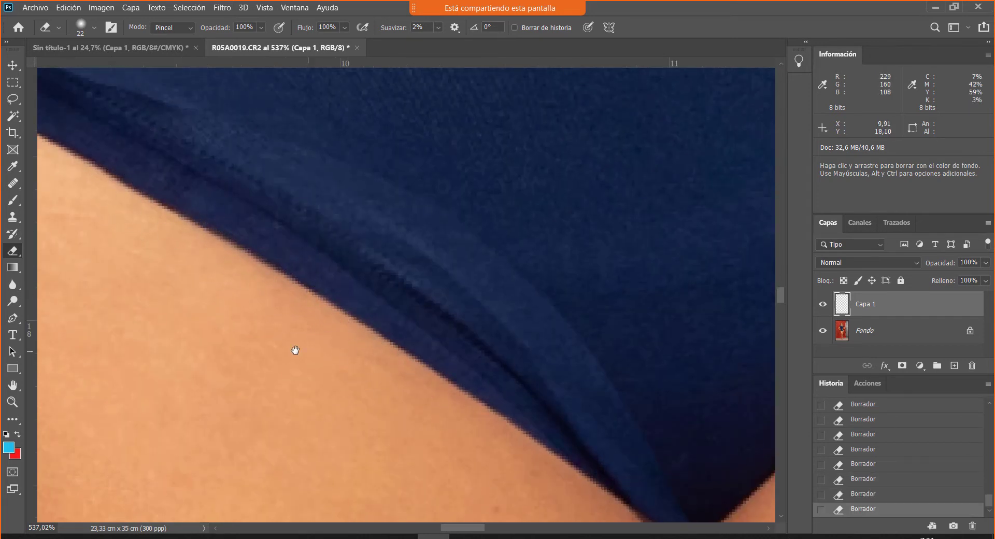
left_click_drag(293, 348, 414, 390)
mouse_move(314, 283)
left_mouse_down()
mouse_move(508, 283)
mouse_move(614, 334)
left_mouse_up()
mouse_move(636, 356)
left_mouse_down()
mouse_move(446, 289)
mouse_move(557, 366)
mouse_move(643, 403)
mouse_move(413, 283)
left_mouse_up()
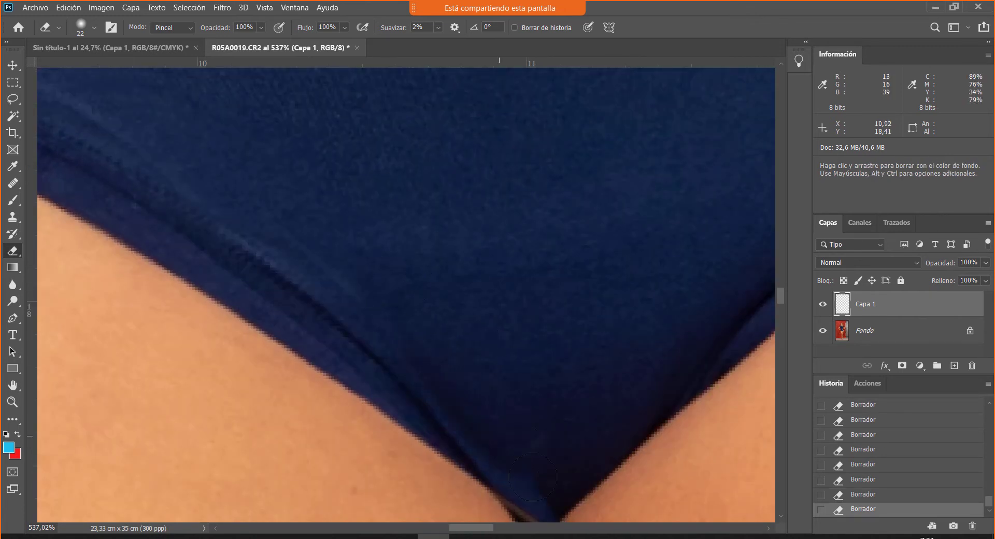
left_click_drag(555, 505, 497, 362)
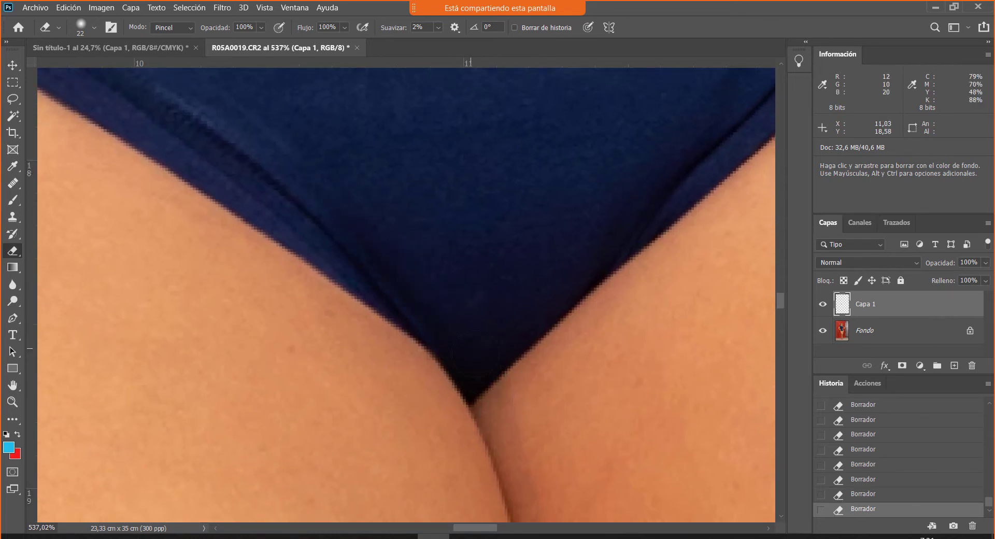
left_click_drag(338, 179, 544, 435)
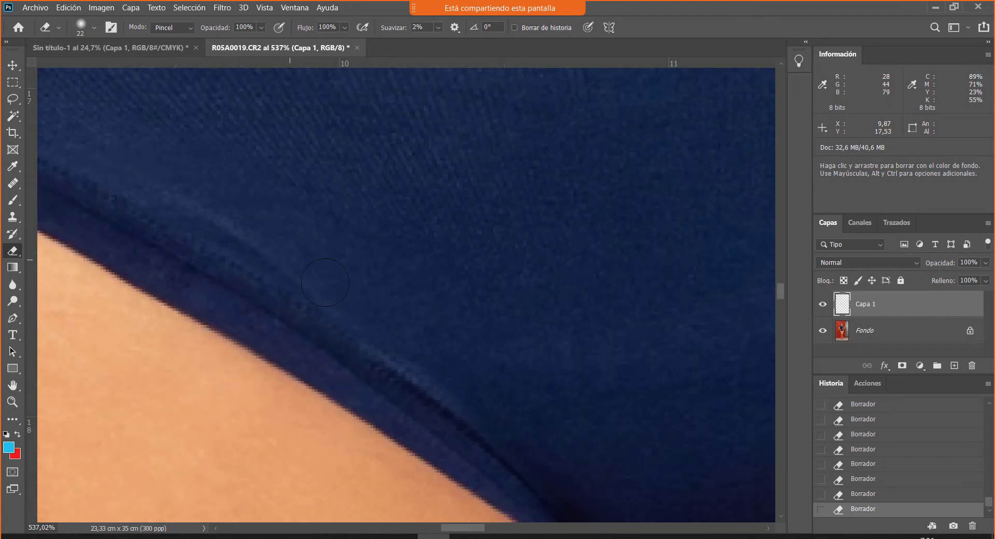
left_click_drag(594, 454, 540, 422)
left_click_drag(471, 366, 279, 227)
Step: Compare the leg-opening edge with Capa 1 hidden and shown, in the wider view and close up
left_click(823, 307)
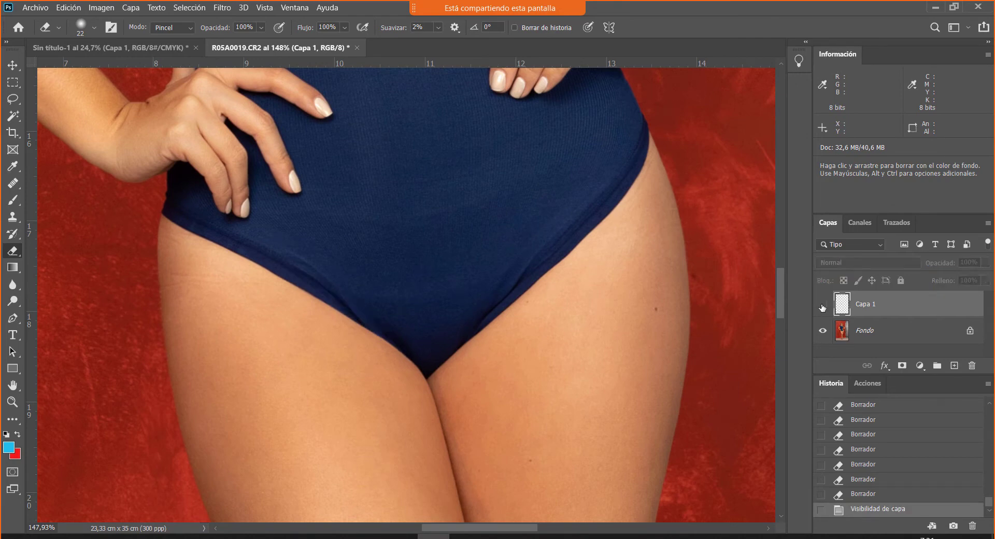
left_click(823, 307)
left_click(823, 308)
left_click(823, 308)
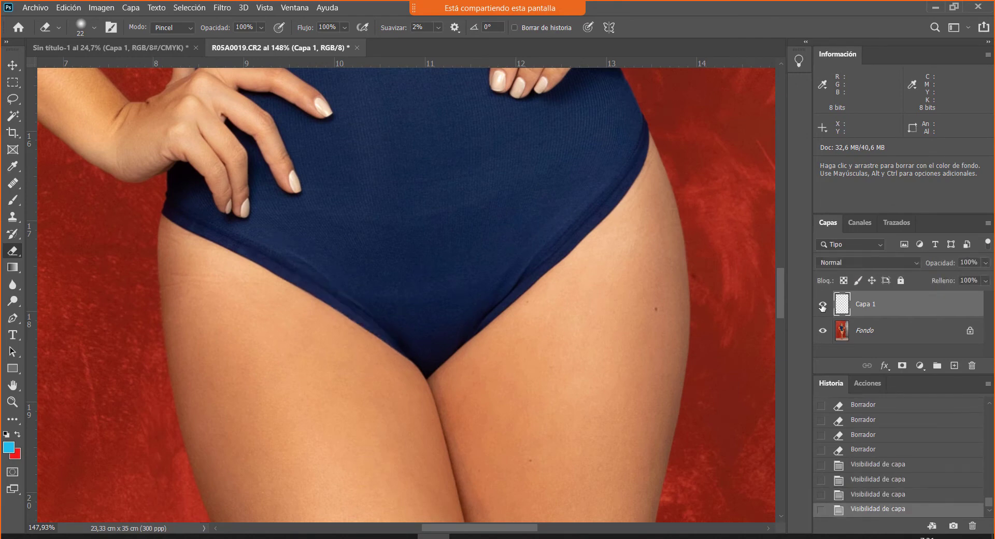
key("ctrl+space")
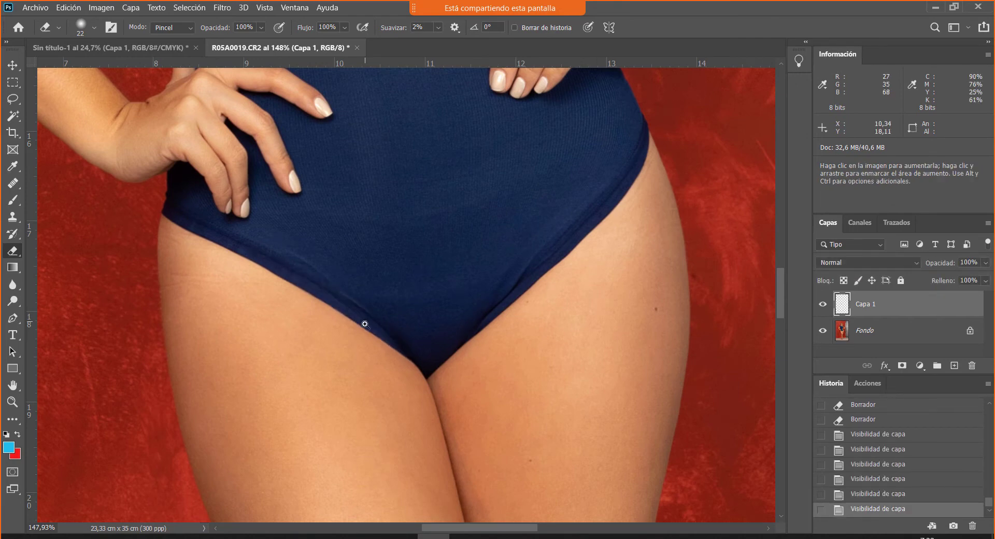
mouse_move(362, 326)
left_mouse_down()
mouse_move(405, 378)
mouse_move(392, 362)
left_mouse_up()
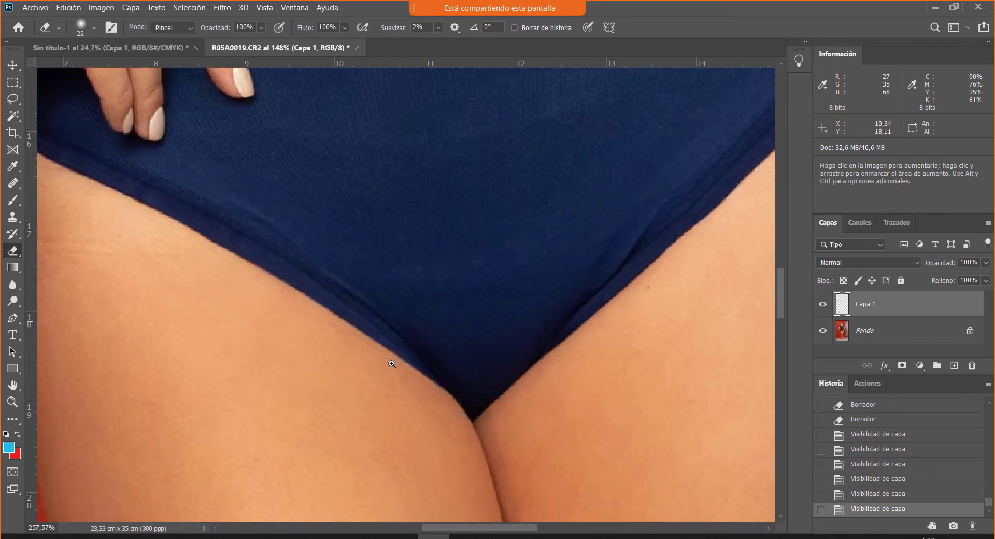
left_click(824, 309)
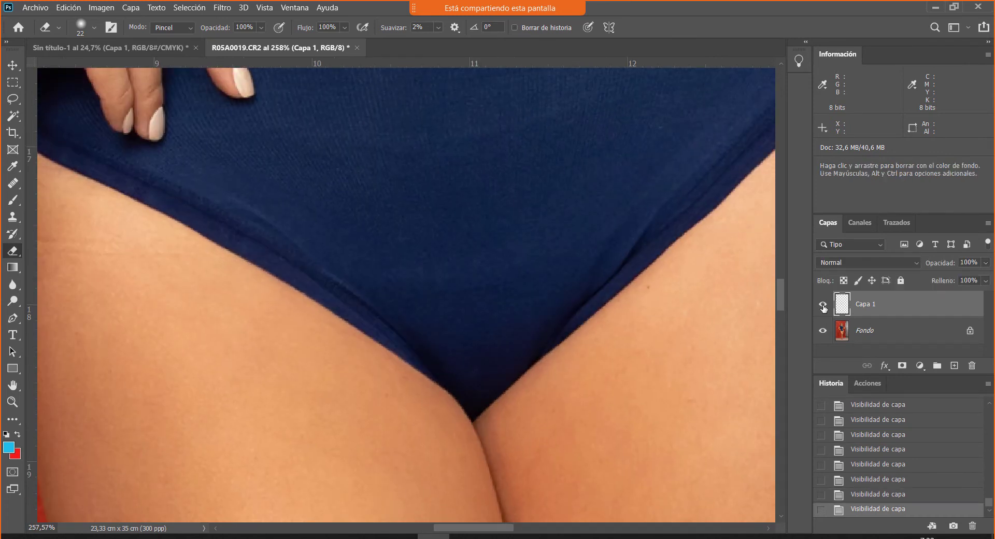
Step: Try erasing the strip's thigh-side edge with the 22 px Borrador, and undo both strokes
left_click_drag(233, 251, 295, 286)
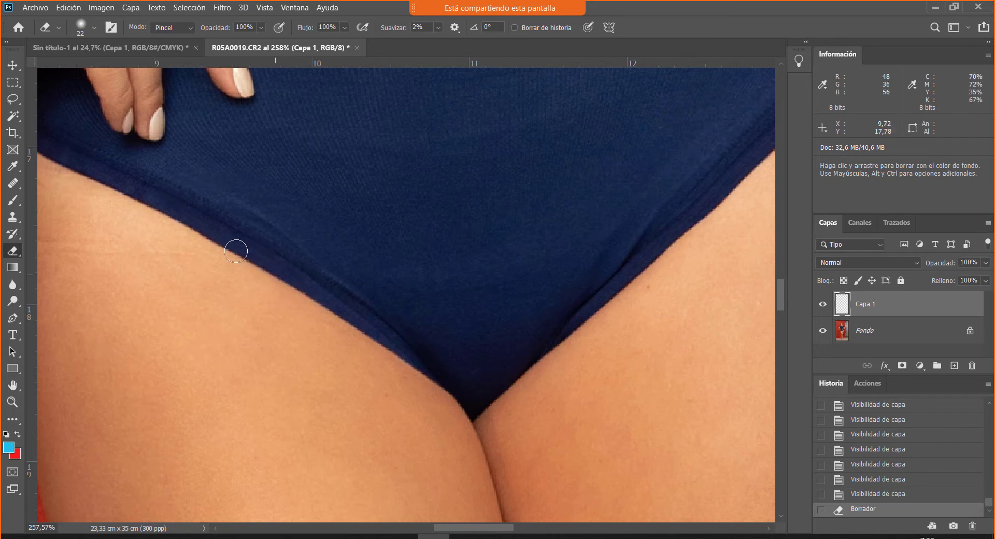
left_click_drag(236, 251, 443, 301)
key("ctrl+z")
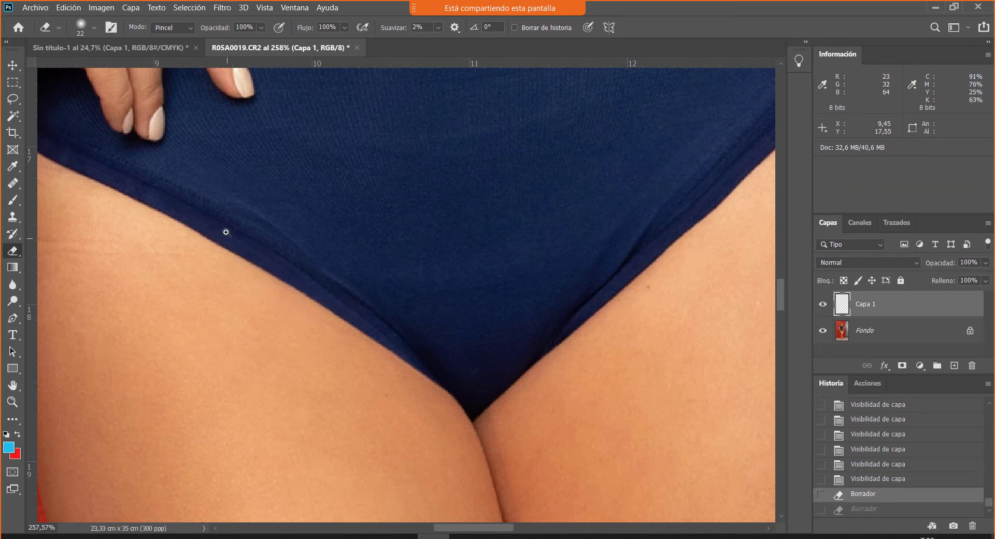
scroll(226, 232, "up", 2)
key("ctrl+z")
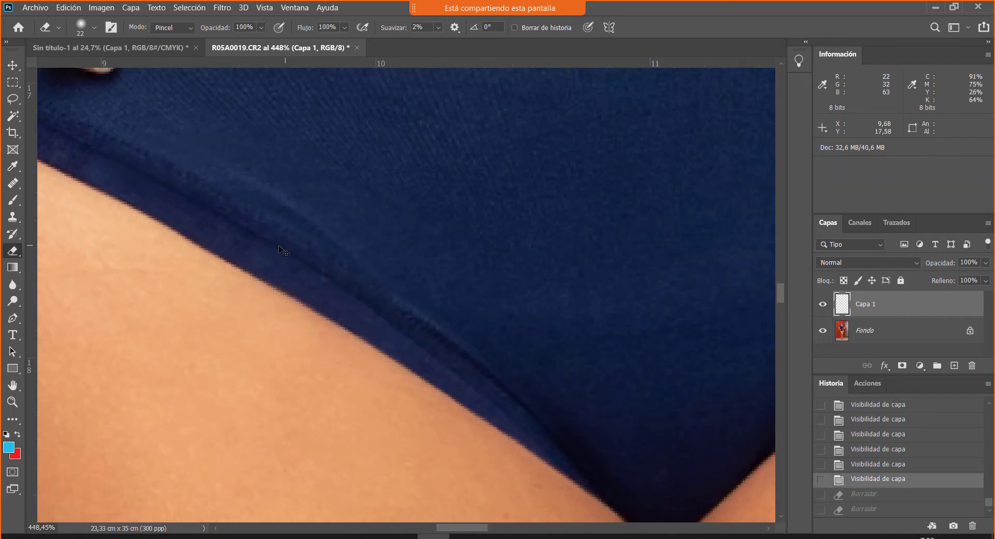
key("ctrl+z")
key("ctrl+shift+z")
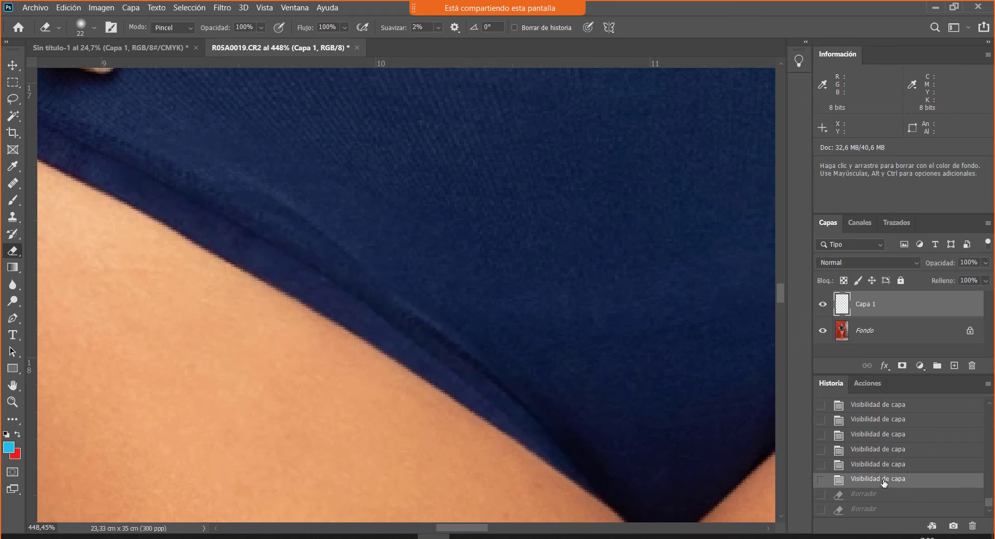
Step: Check Capa 1 hidden and shown, and set the history source to the Visibilidad de capa state preceding the eraser strokes
left_click(823, 304)
left_click(823, 304)
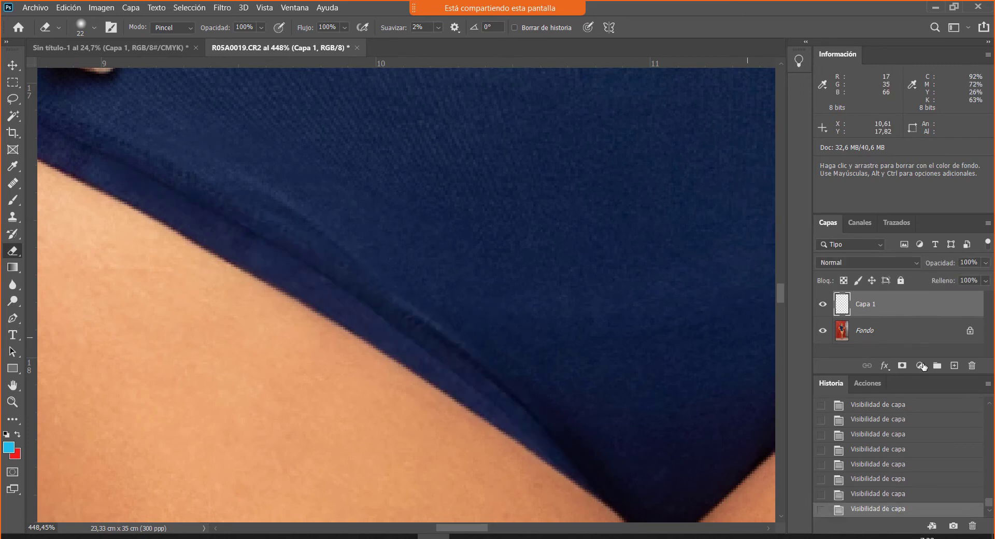
scroll(927, 472, "up", 8)
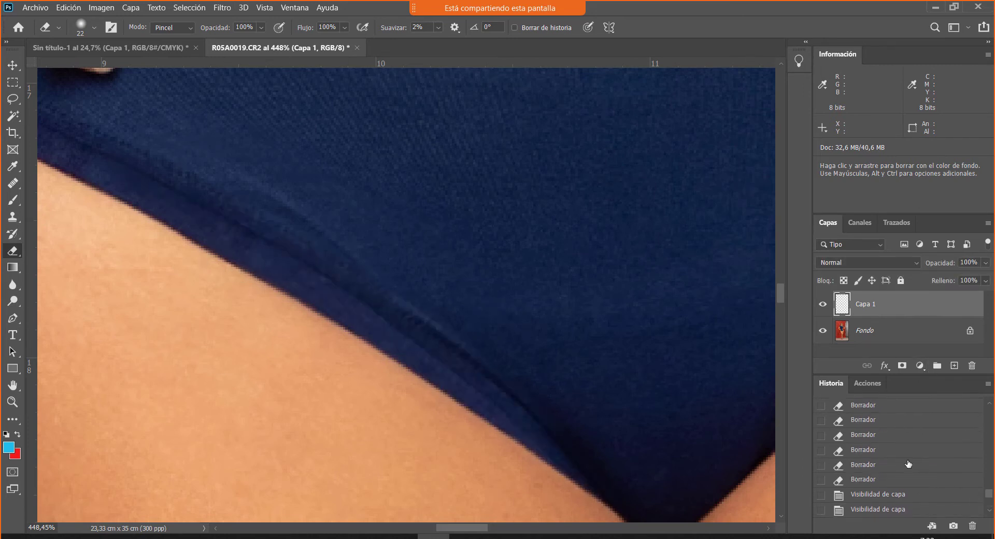
scroll(889, 454, "down", 3)
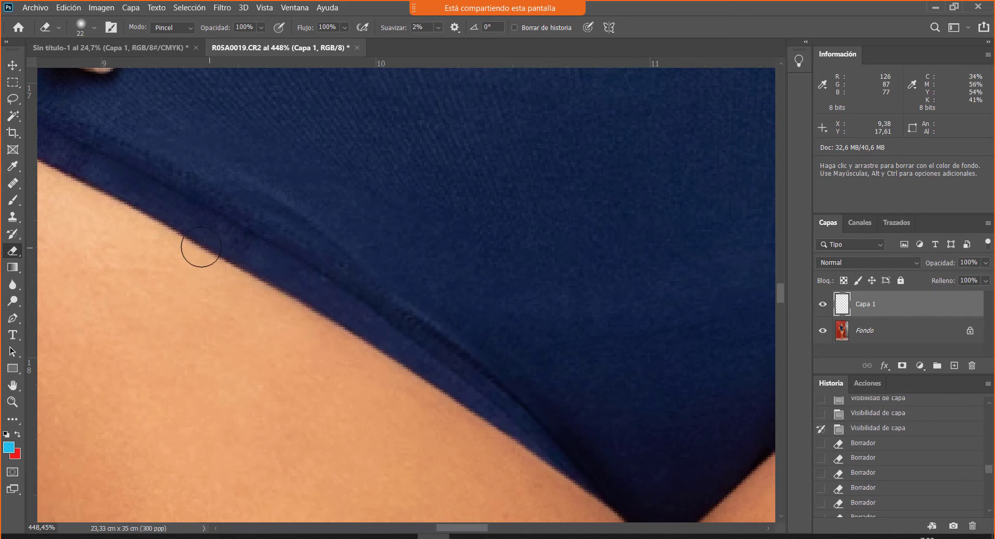
Step: Restore erased parts of the strip along the middle of the hem with a 22 px Borrador de historia
mouse_move(201, 246)
left_mouse_down()
mouse_move(358, 315)
mouse_move(435, 379)
left_mouse_up()
mouse_move(314, 305)
left_mouse_down()
mouse_move(453, 410)
mouse_move(446, 402)
left_mouse_up()
left_click_drag(332, 318, 459, 410)
left_click_drag(245, 263, 456, 407)
left_click_drag(329, 273, 482, 373)
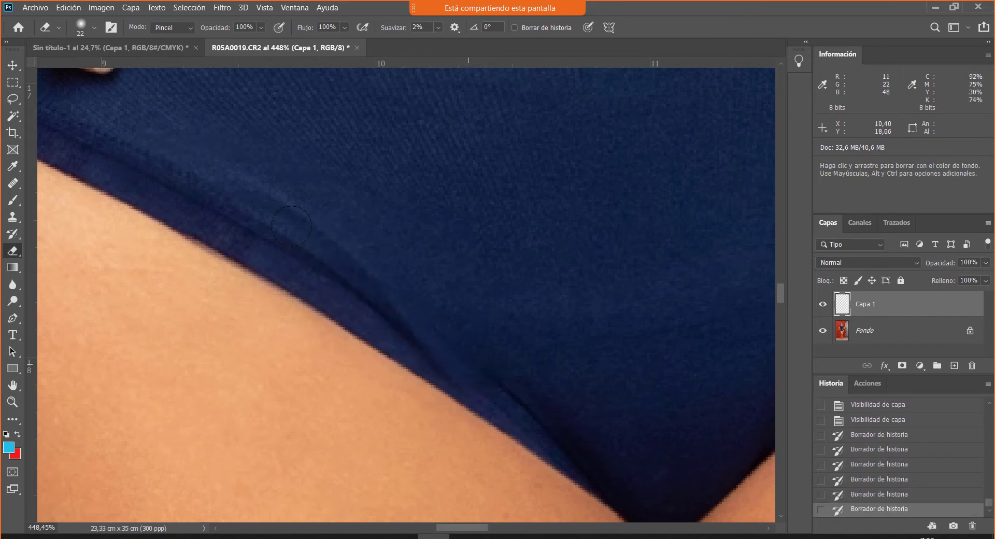
Step: Refine the strip's hem and upper edge by alternating 22 px Borrador and Borrador de historia strokes
left_click_drag(291, 226, 428, 359)
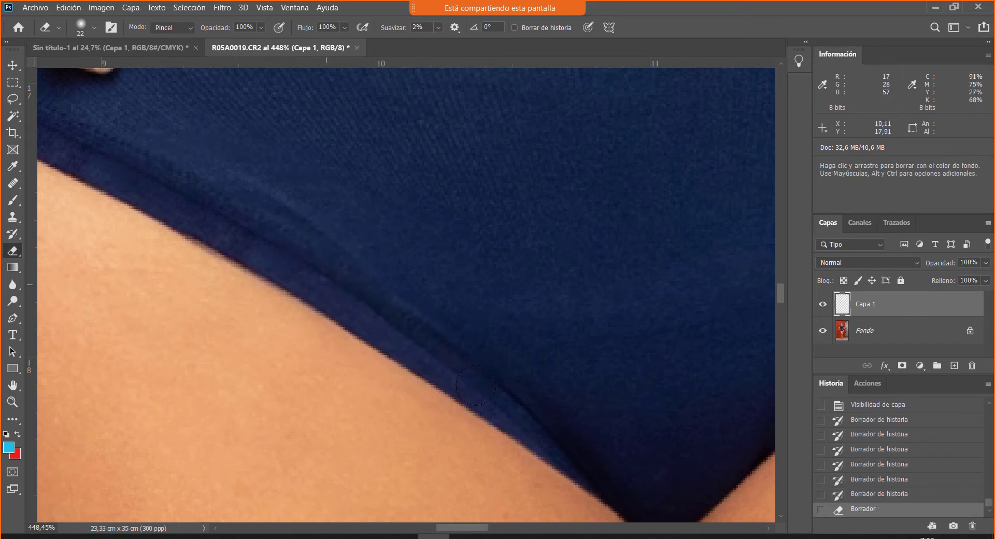
left_click_drag(326, 296, 429, 382)
left_click_drag(276, 233, 450, 332)
mouse_move(316, 267)
left_mouse_down()
mouse_move(459, 370)
mouse_move(450, 384)
left_mouse_up()
left_click_drag(225, 237, 474, 410)
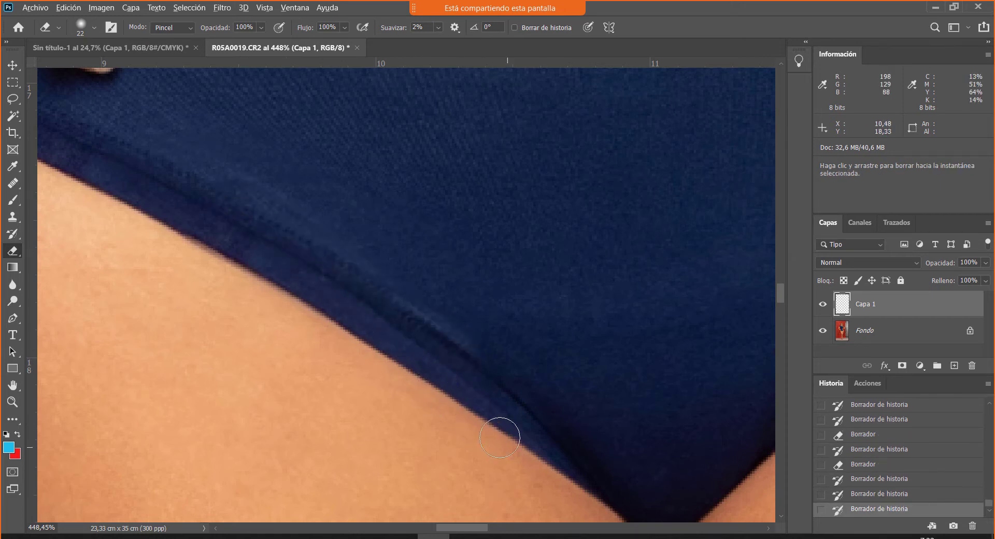
left_click_drag(322, 304, 501, 399)
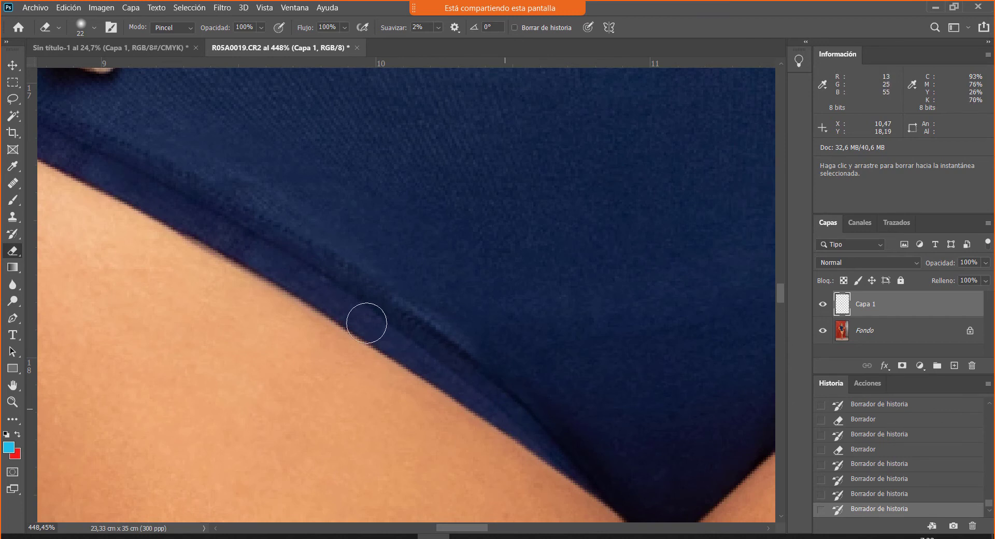
left_click_drag(366, 324, 510, 378)
Step: Reduce the Borrador to 13 px and erase leftover strip fabric just above the hem
right_click(487, 326)
left_click(459, 305)
mouse_move(485, 310)
left_mouse_down()
mouse_move(472, 312)
mouse_move(506, 363)
left_mouse_up()
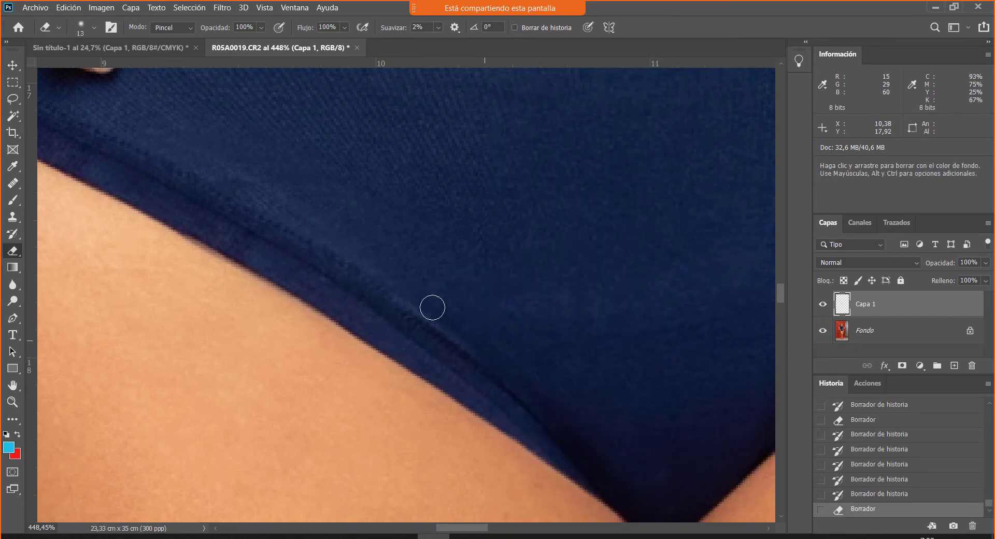
left_click_drag(405, 289, 222, 158)
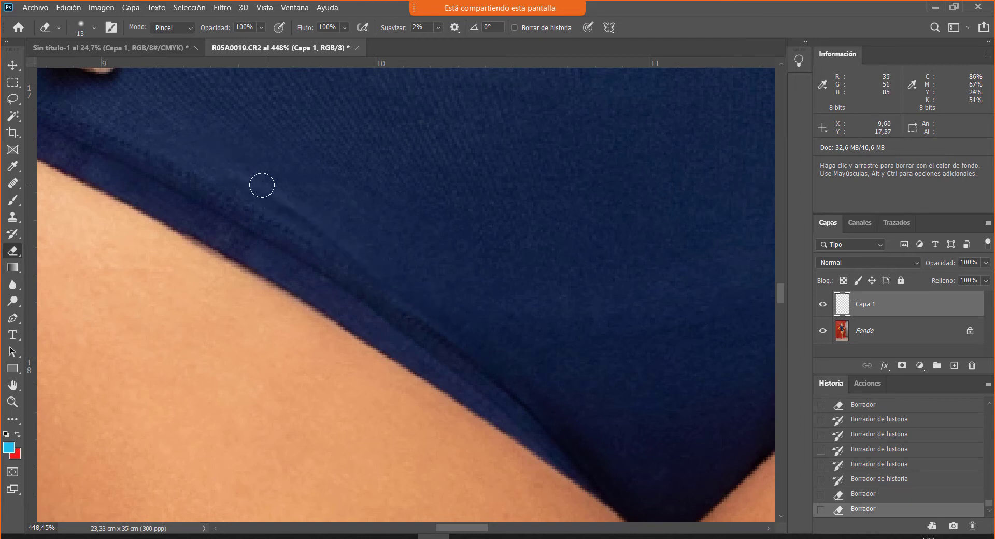
left_click_drag(417, 272, 207, 143)
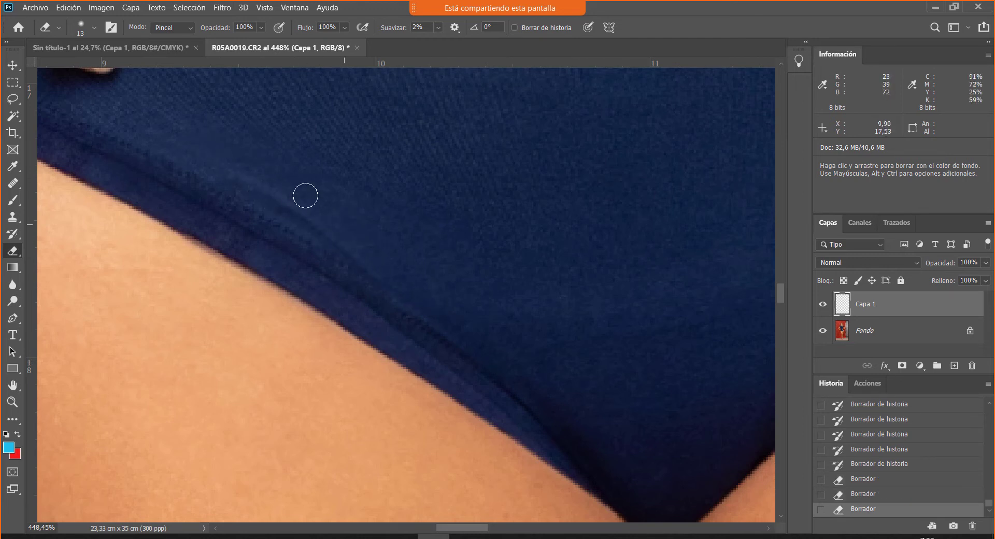
Step: On the Fondo layer, clone clean fabric over the light fold above the hem with a 9 px Tampón de clonar
left_click(870, 336)
left_click(823, 308)
left_click(823, 307)
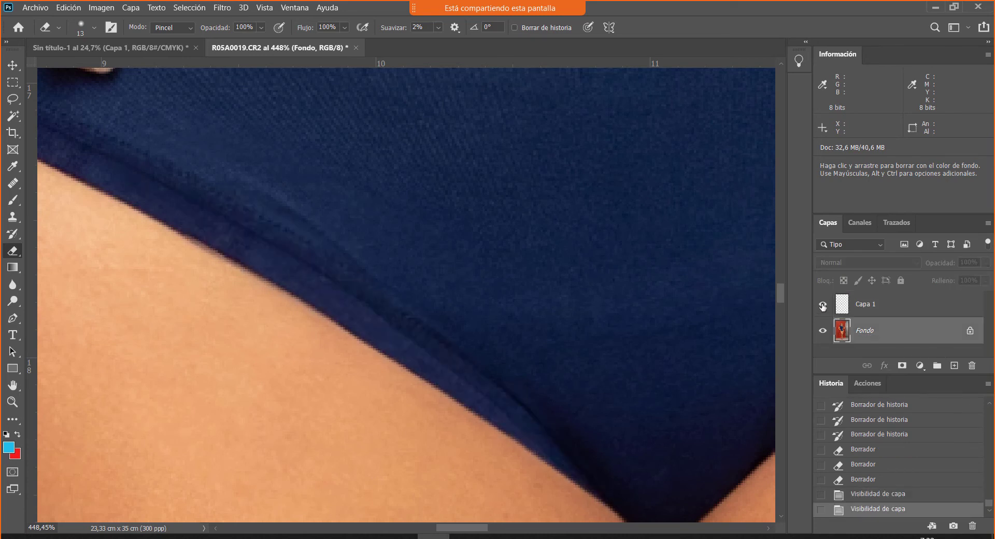
key("s")
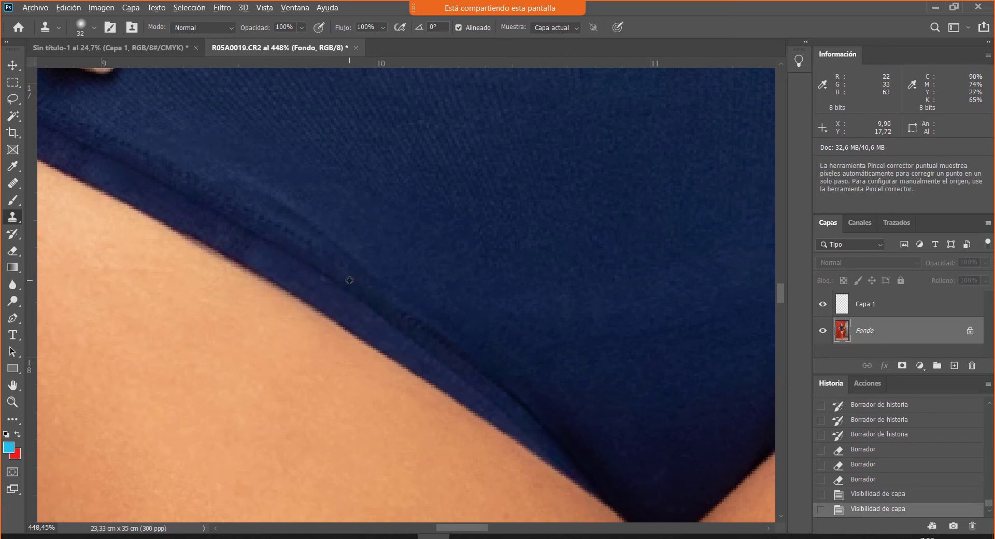
left_click(430, 287, "alt")
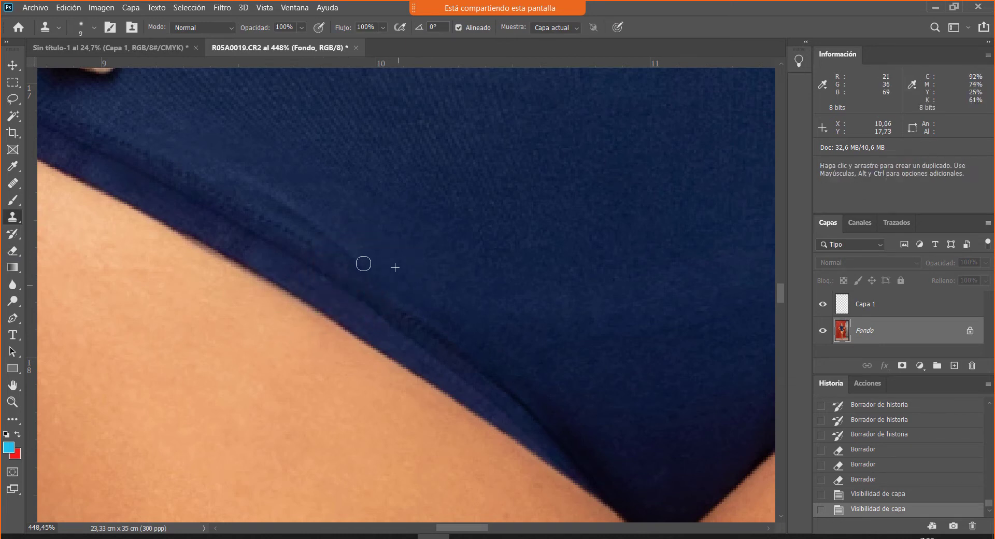
left_click(244, 184)
left_click(288, 200)
left_click(278, 215)
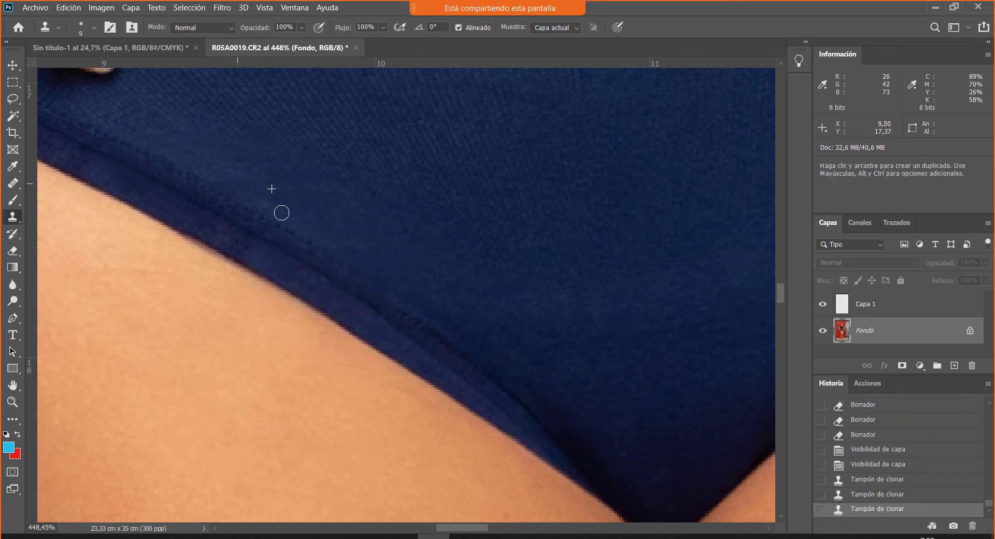
left_click(229, 187)
left_click(234, 182)
left_click(322, 185)
left_click(292, 175)
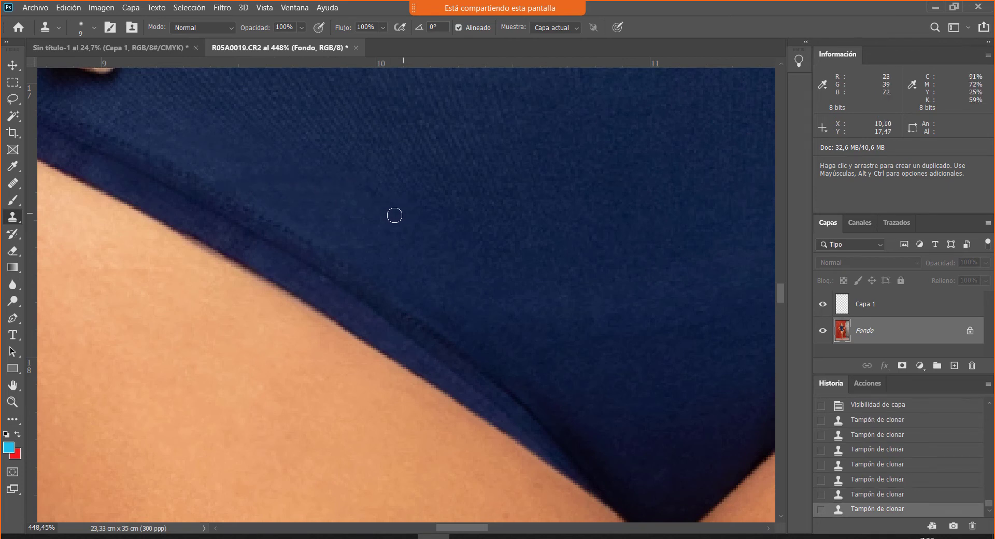
Step: Smooth the cloned fabric above the hem with a 10 px Pincel corrector in Muestreado mode
key("j")
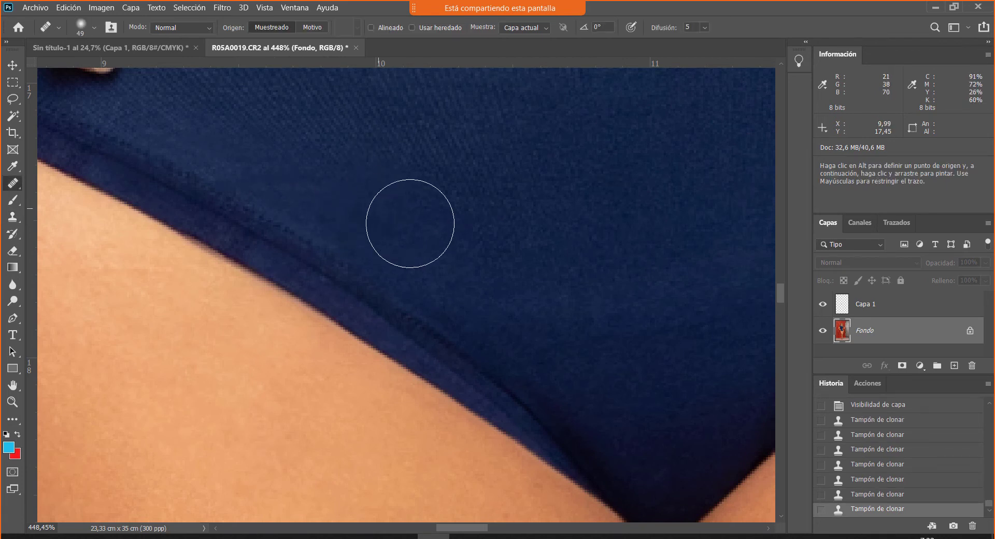
left_click_drag(415, 220, 407, 221)
mouse_move(324, 217)
left_mouse_down()
mouse_move(379, 231)
mouse_move(276, 211)
mouse_move(357, 222)
left_mouse_up()
mouse_move(336, 174)
left_mouse_down()
mouse_move(264, 172)
mouse_move(321, 179)
left_mouse_up()
mouse_move(330, 185)
left_mouse_down()
mouse_move(242, 171)
mouse_move(319, 195)
mouse_move(214, 169)
mouse_move(262, 170)
mouse_move(300, 213)
mouse_move(269, 186)
mouse_move(321, 195)
mouse_move(254, 164)
mouse_move(305, 186)
mouse_move(311, 203)
mouse_move(344, 190)
mouse_move(311, 161)
mouse_move(356, 195)
mouse_move(357, 174)
mouse_move(366, 210)
mouse_move(412, 215)
mouse_move(419, 203)
mouse_move(367, 172)
mouse_move(395, 208)
mouse_move(359, 201)
mouse_move(303, 162)
mouse_move(260, 185)
mouse_move(316, 195)
left_mouse_up()
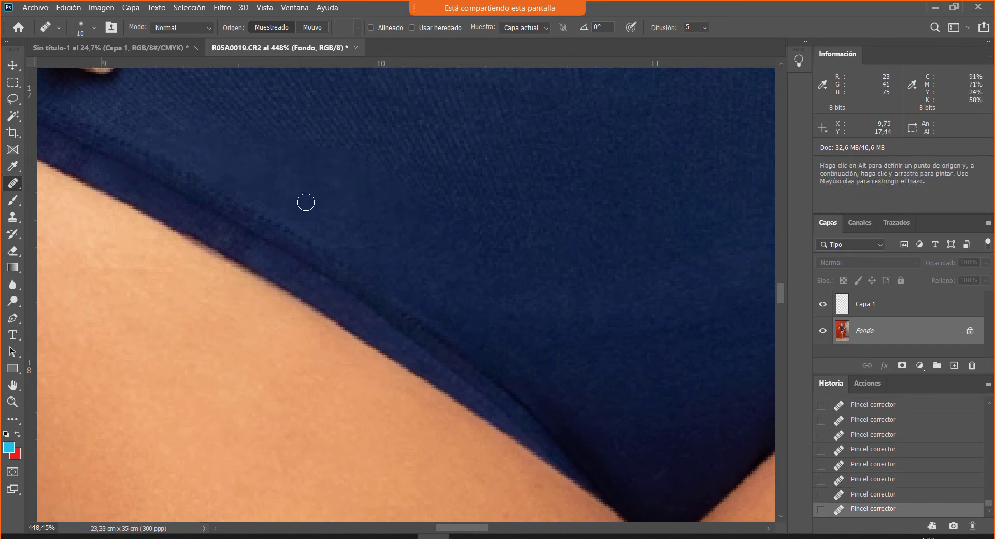
Step: Clone clean fabric along the upper side of the hem on the Fondo layer with a 16 px Tampón de clonar
key("s")
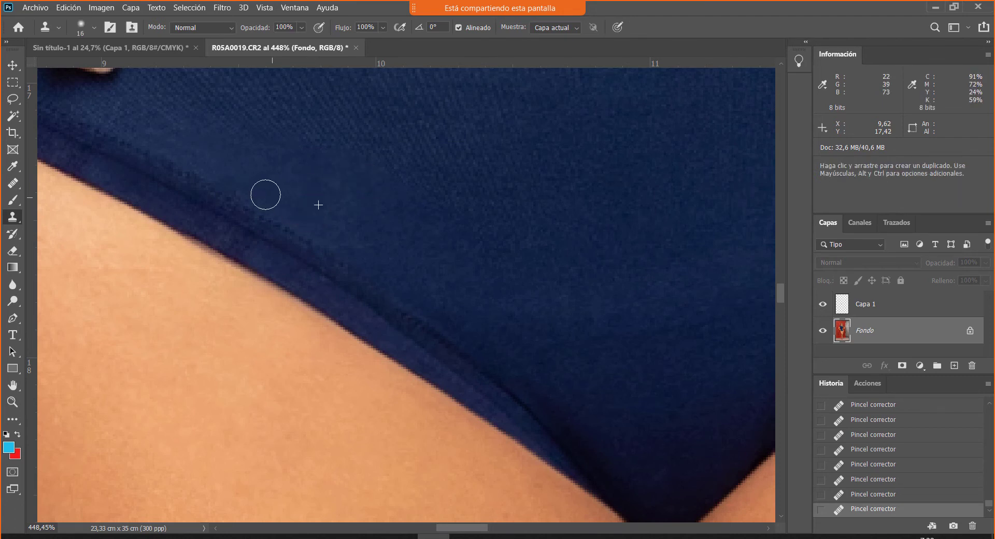
left_click_drag(239, 175, 136, 142)
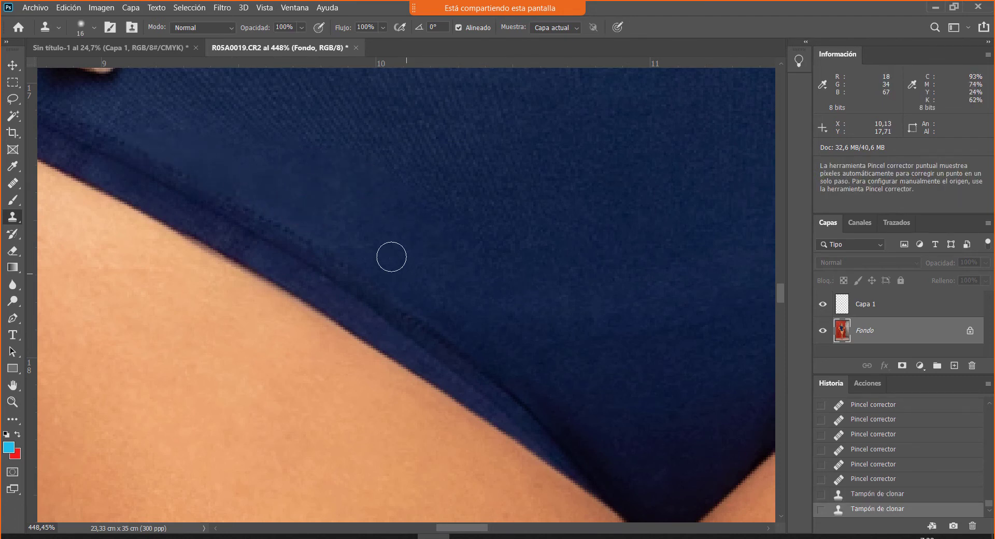
left_click_drag(280, 225, 180, 172)
left_click_drag(404, 266, 522, 351)
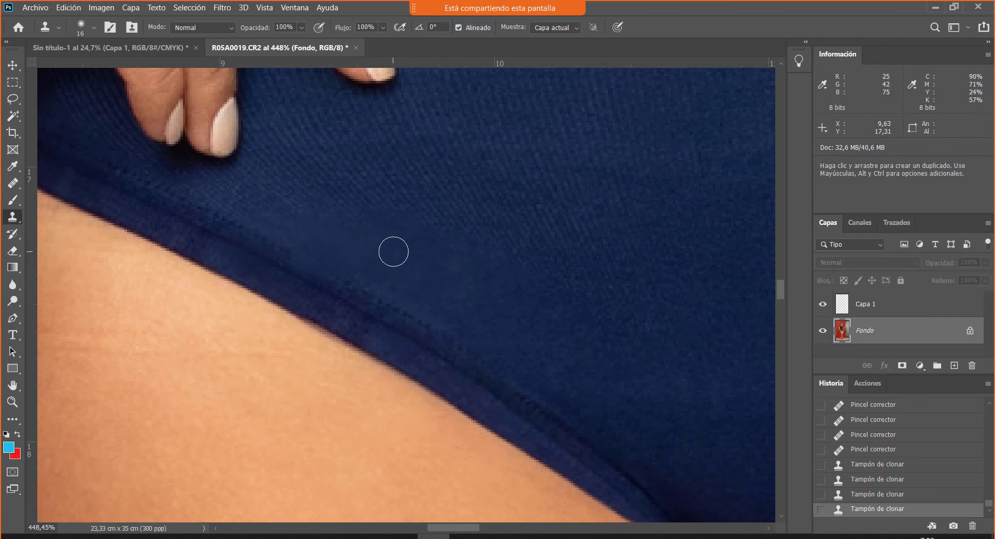
Step: Restore the fabric's ribbed texture above the hem with Borrador de historia strokes, using a 27 px brush at 30% opacity
key("e")
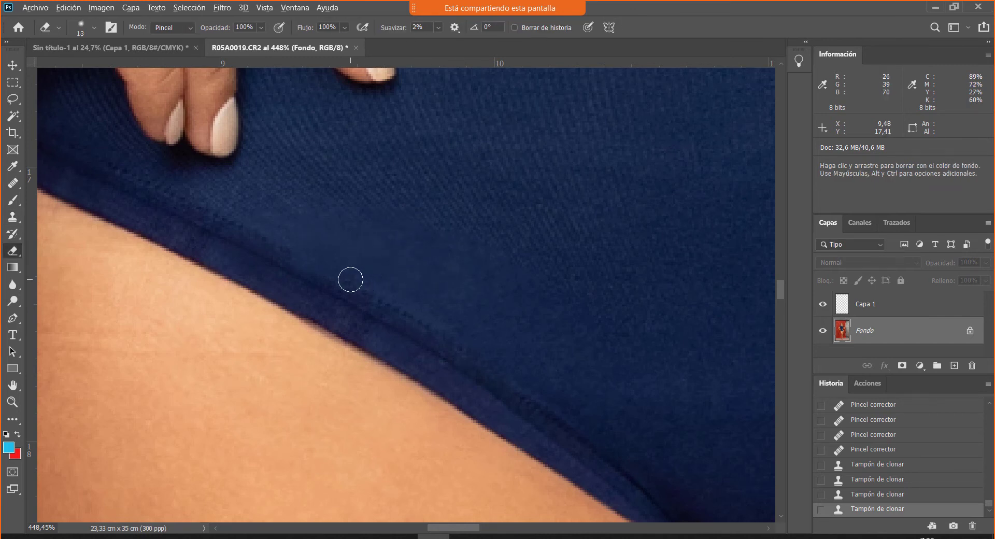
mouse_move(349, 278)
left_mouse_down()
mouse_move(356, 283)
mouse_move(327, 280)
mouse_move(258, 240)
mouse_move(418, 344)
mouse_move(221, 223)
left_mouse_up()
left_click_drag(276, 204, 397, 190)
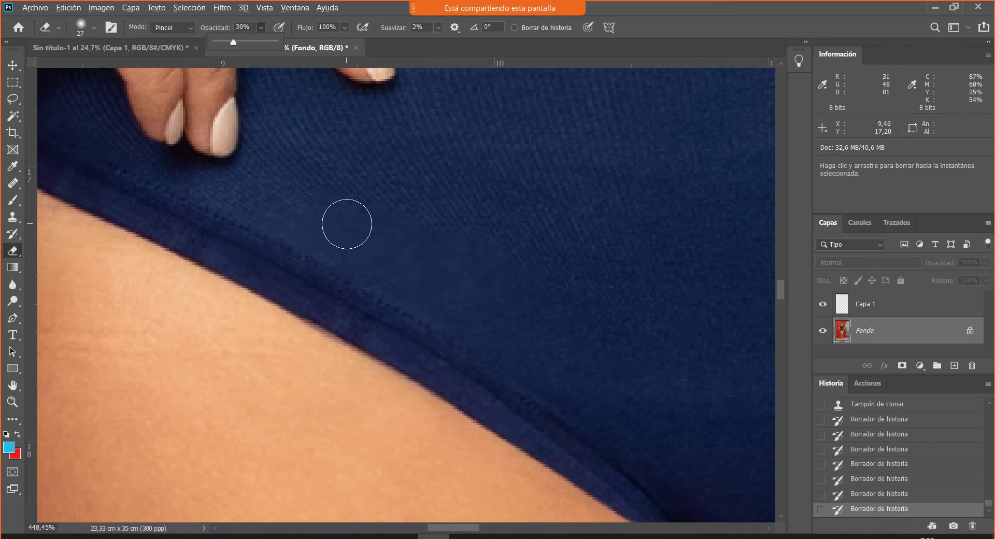
key("alt")
left_click_drag(497, 286, 476, 296)
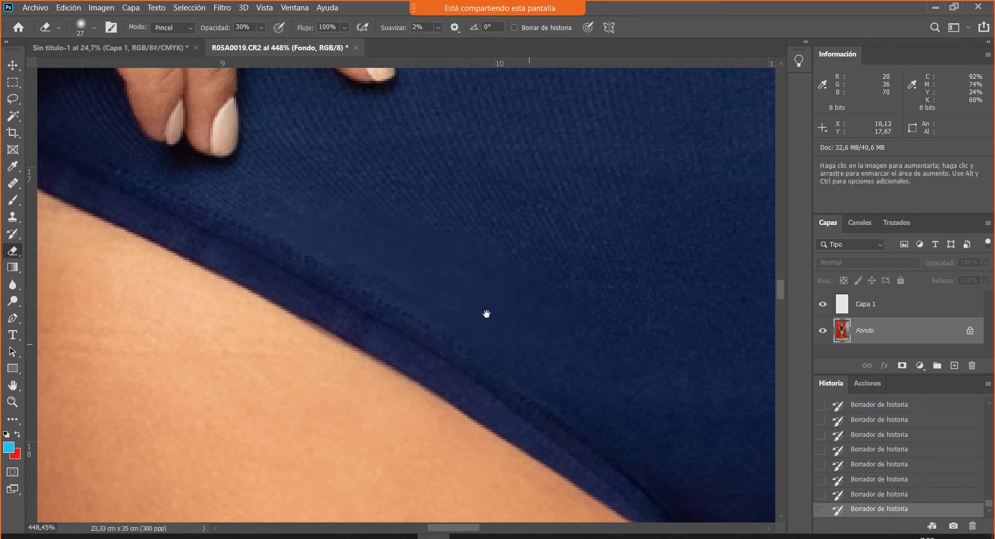
Step: Reduce the Tampón de clonar to 11 px and clone fabric over the remaining uneven patches just above the hem
key("s")
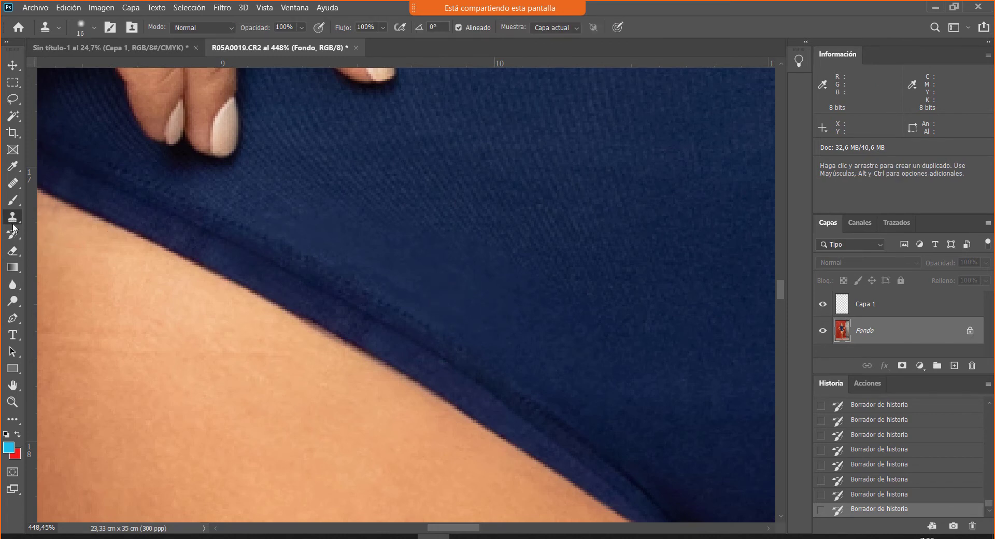
right_click(397, 227, "alt")
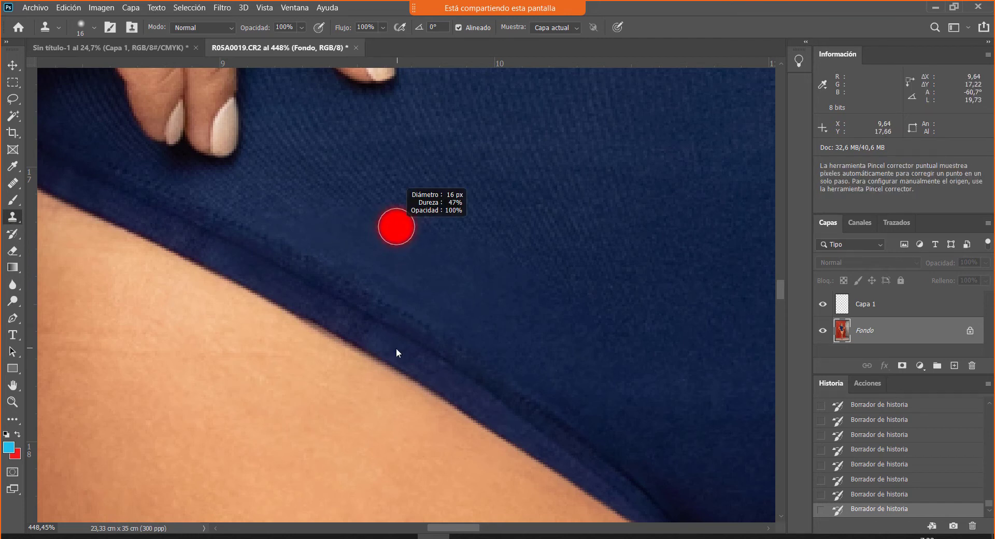
right_click(415, 269, "alt")
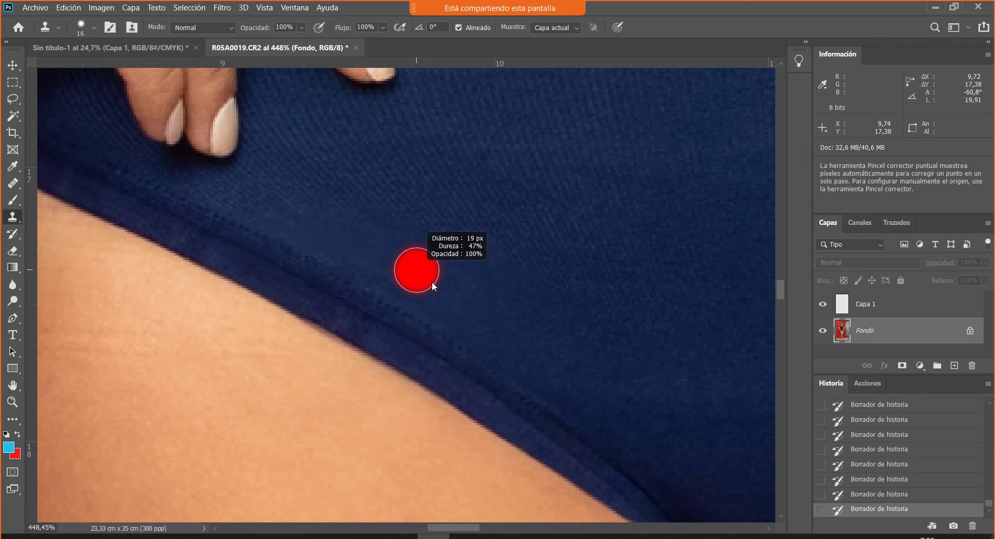
right_click(440, 269, "alt")
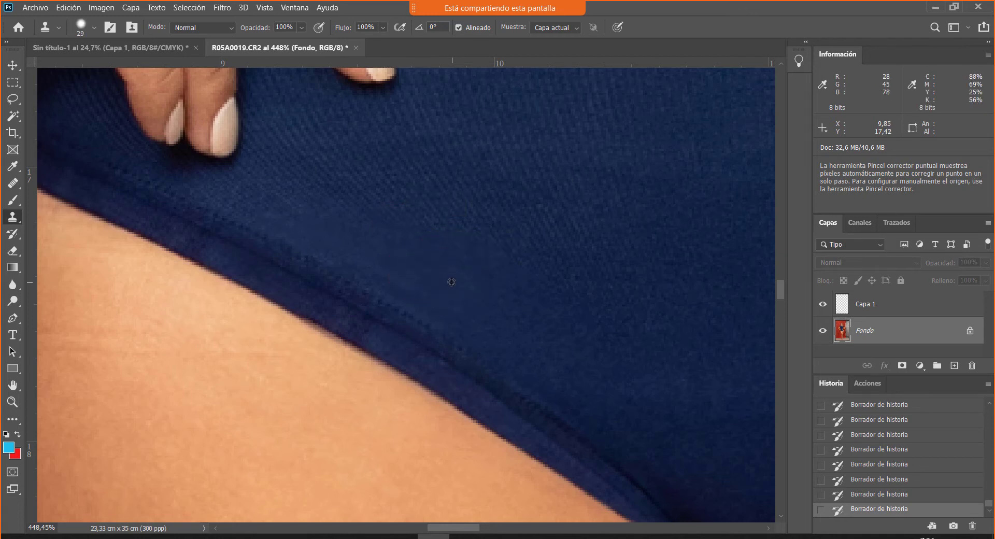
right_click(452, 279, "alt")
mouse_move(454, 298)
left_mouse_down()
mouse_move(447, 319)
mouse_move(440, 226)
mouse_move(446, 318)
mouse_move(429, 318)
left_mouse_up()
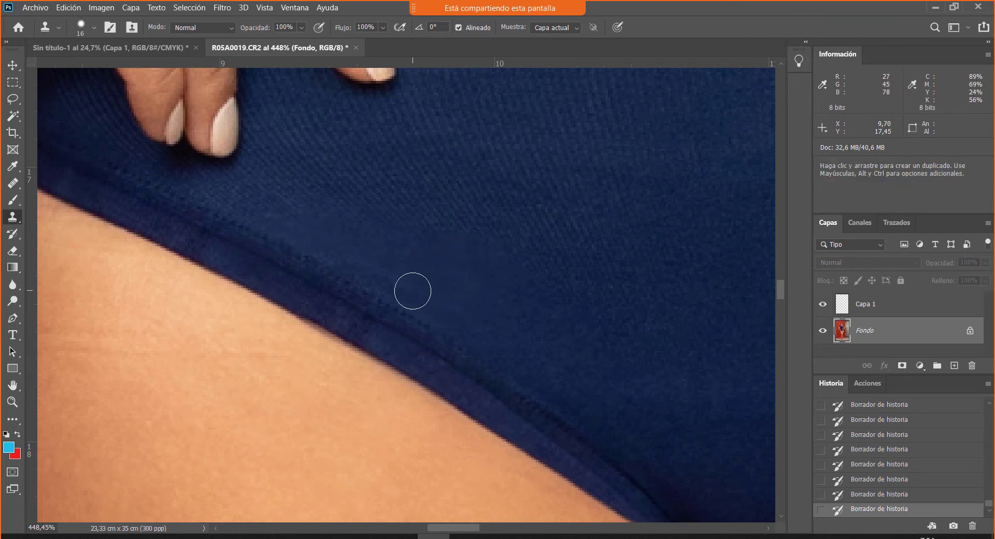
left_click(421, 273)
mouse_move(440, 278)
left_mouse_down()
mouse_move(291, 232)
mouse_move(399, 271)
left_mouse_up()
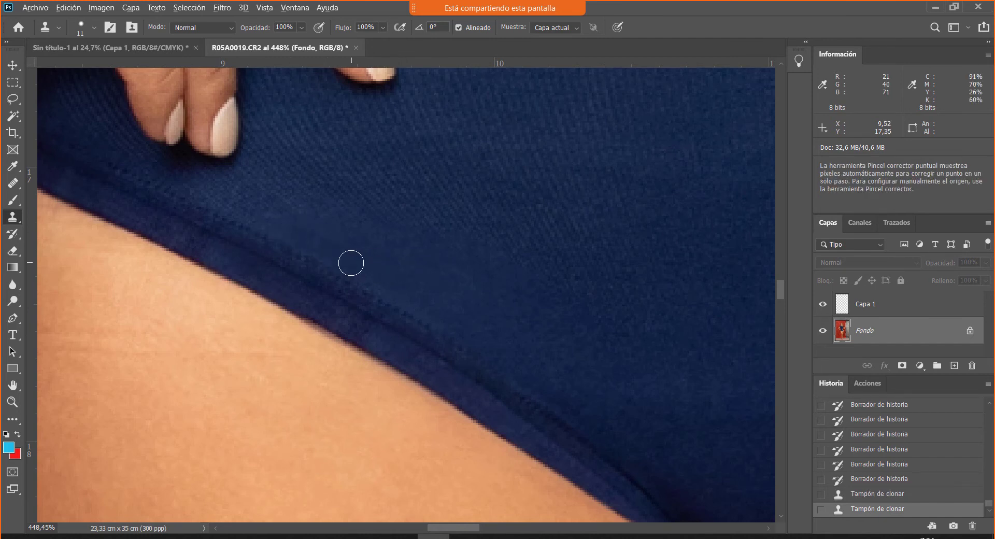
left_click_drag(473, 328, 464, 314)
mouse_move(320, 241)
left_mouse_down()
mouse_move(421, 283)
mouse_move(382, 227)
left_mouse_up()
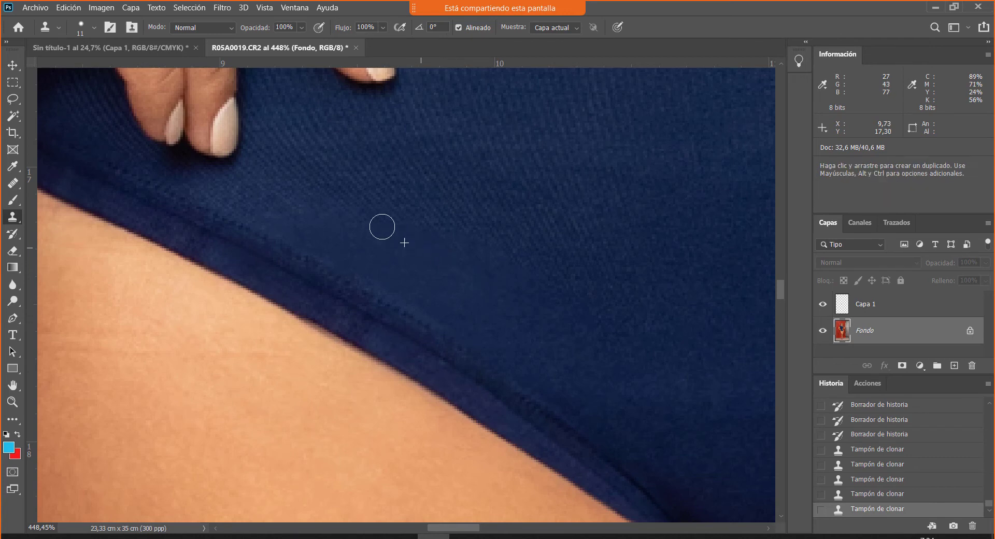
left_click_drag(534, 309, 464, 268)
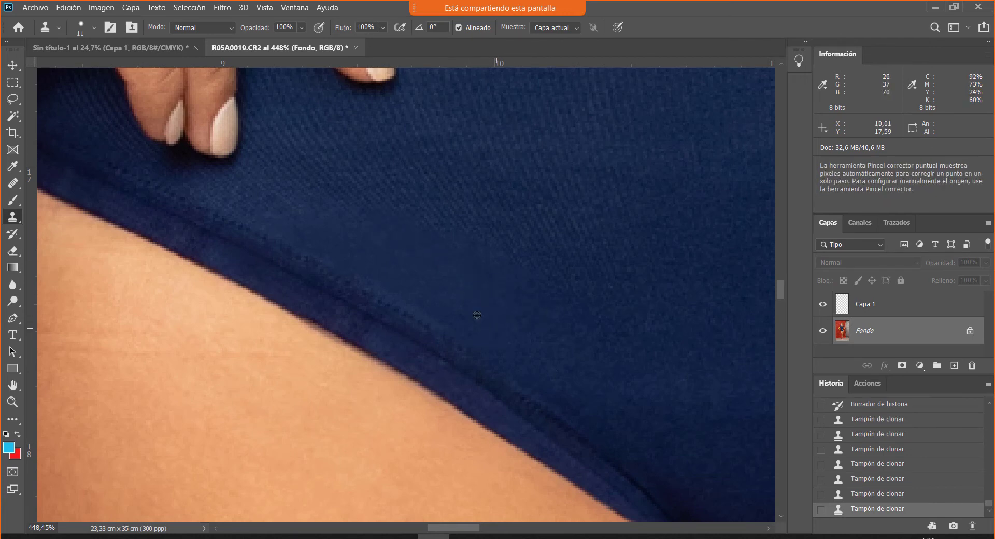
left_click_drag(577, 355, 449, 327)
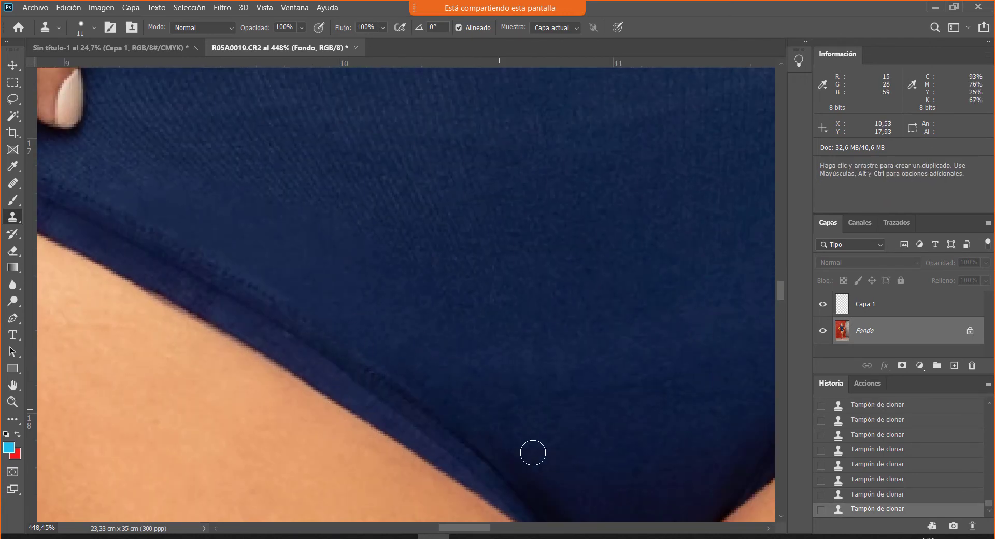
Step: Compare the leg opening with and without the blended strip by hiding and showing Capa 1
left_click_drag(533, 453, 484, 316)
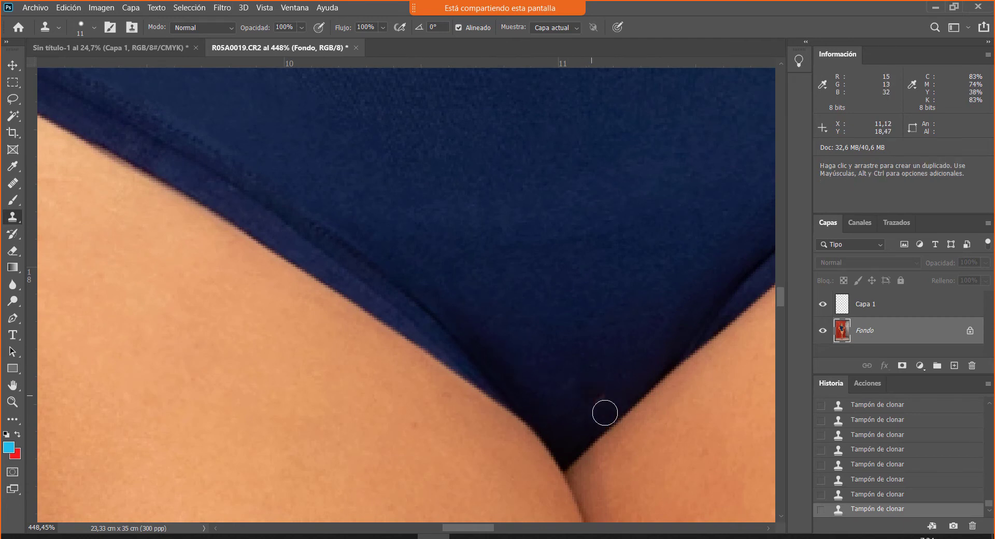
left_click_drag(601, 411, 533, 396)
left_click(823, 306)
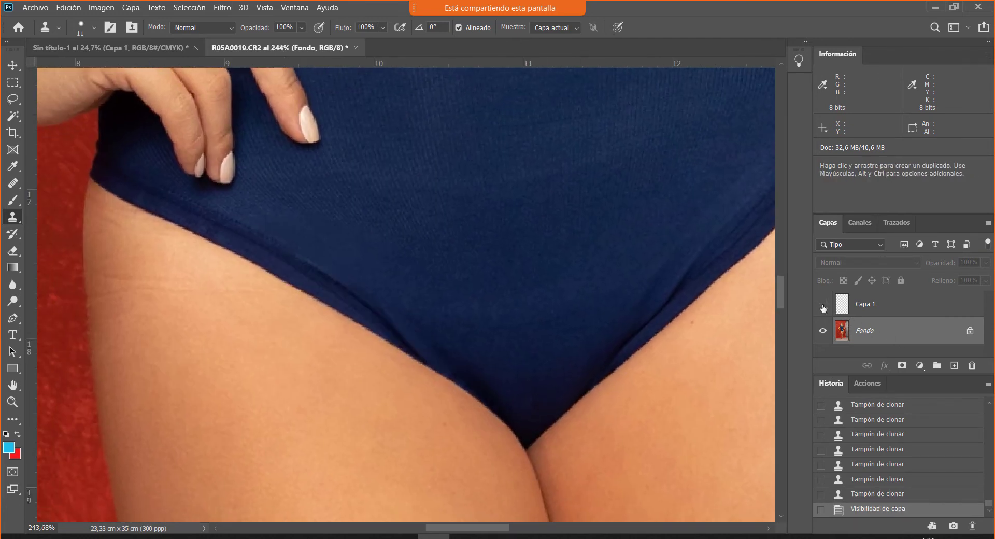
left_click(824, 305)
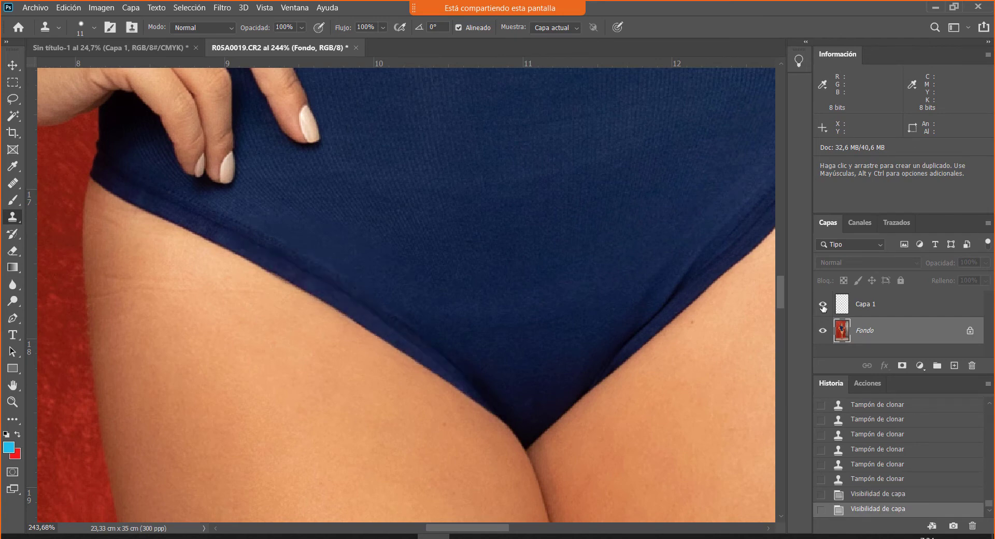
Step: Compare the image with and without the Capa 1 retouching, ending with the layer shown and the view at 100%
left_click(823, 307)
left_click(824, 307)
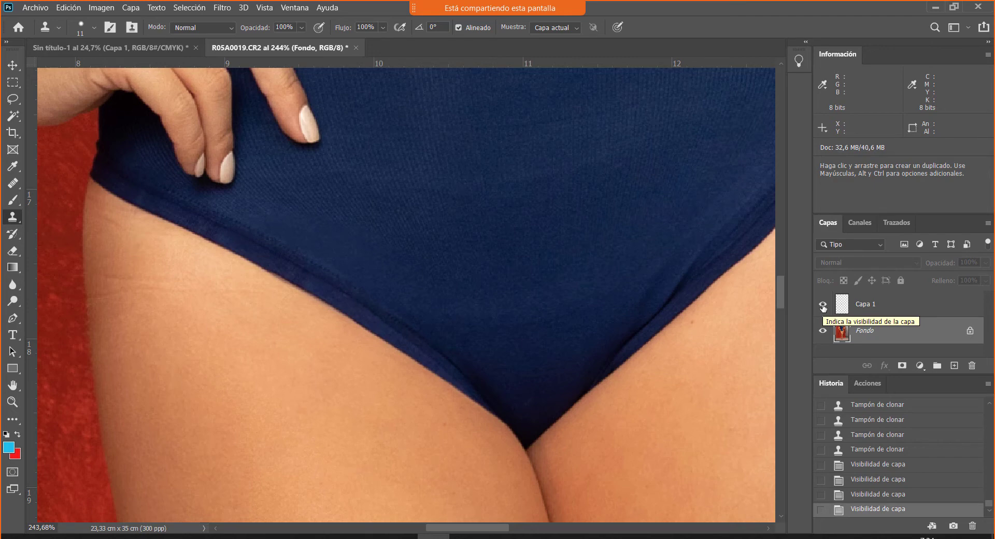
key("ctrl+1")
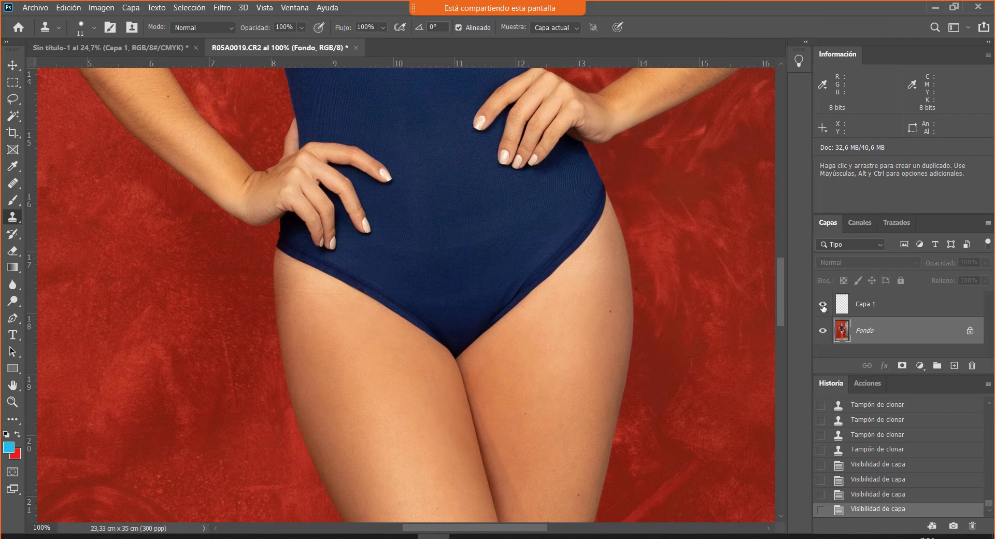
Step: Merge the Capa 1 retouching layer down into the Fondo layer
key("ctrl+space")
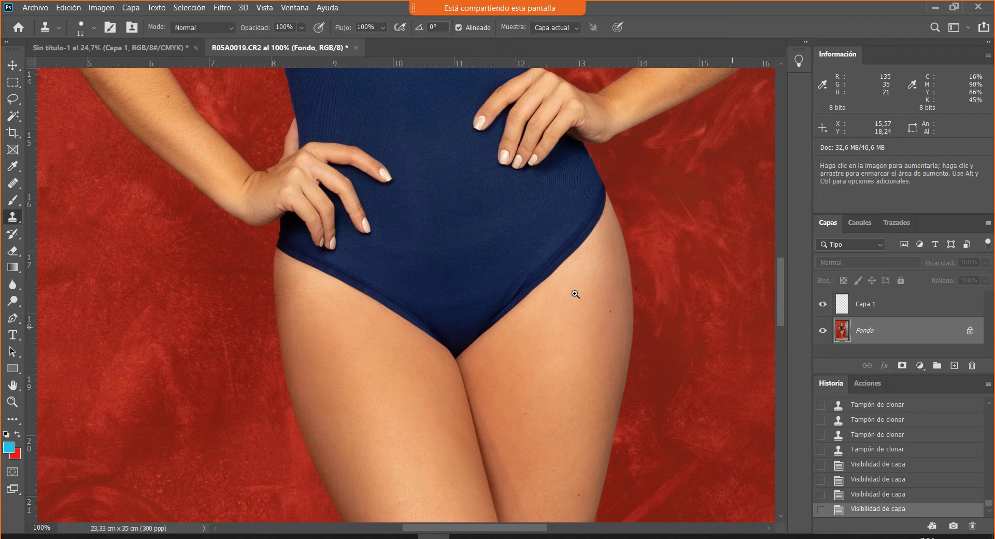
left_click_drag(407, 249, 460, 322)
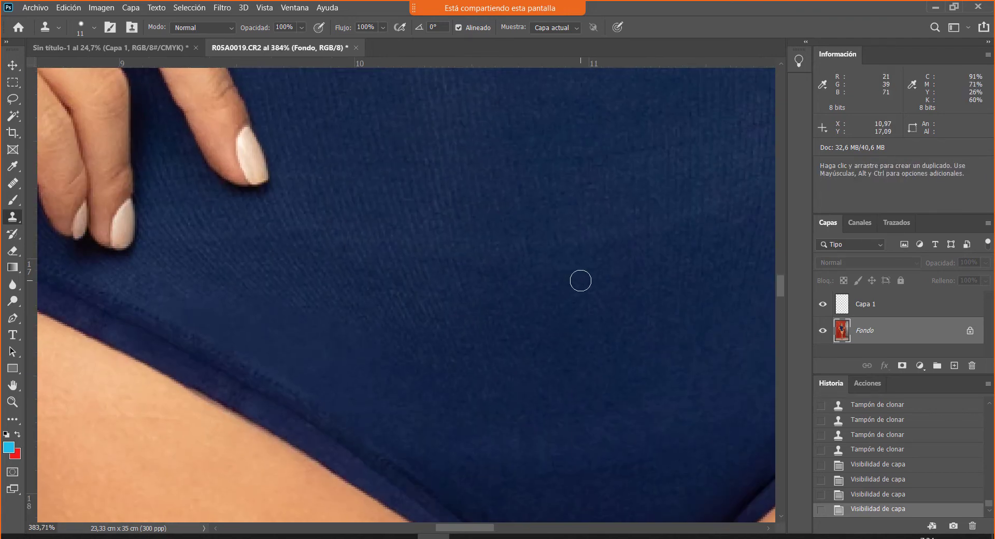
key("j")
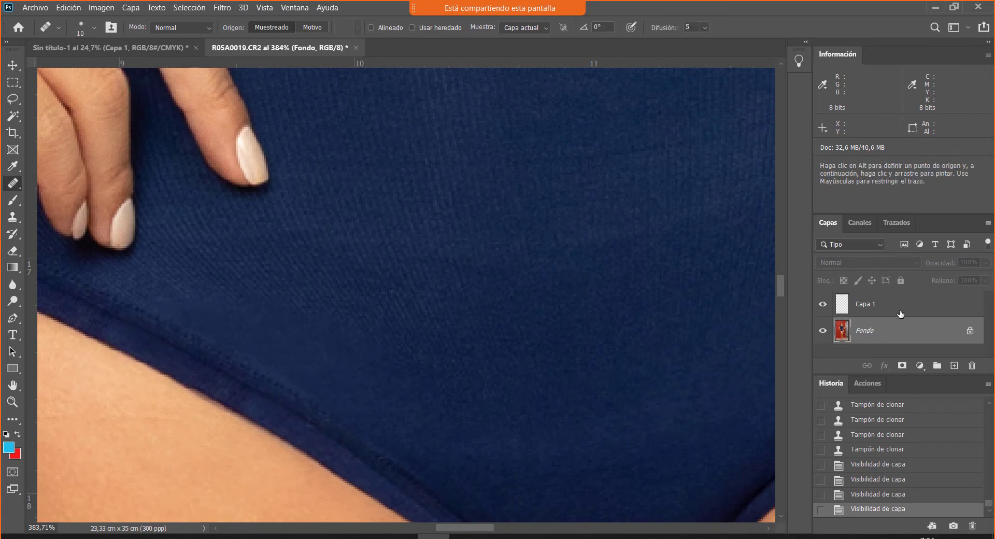
left_click(896, 310)
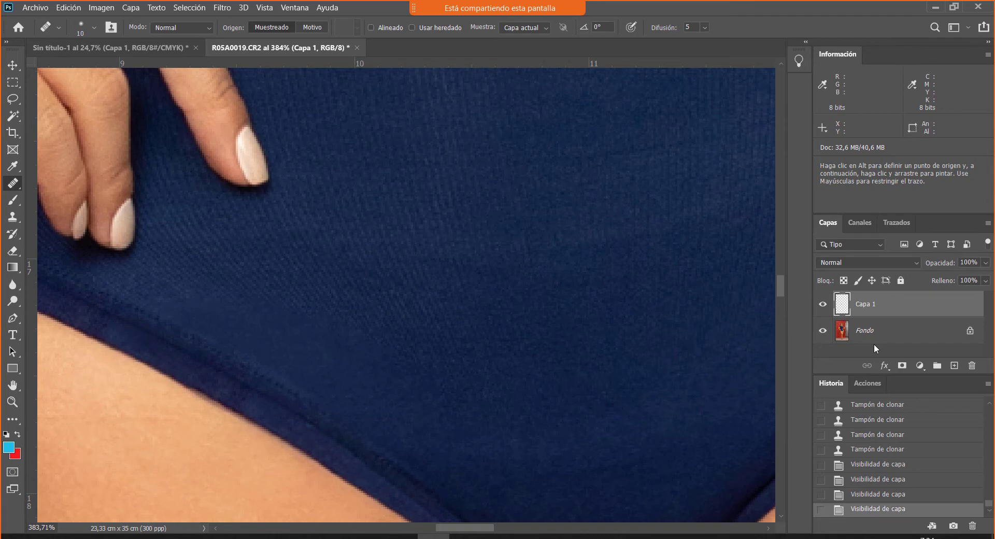
key("ctrl+e")
Step: Smooth the uneven fabric at the lower centre of the blue bodysuit with the Healing Brush, sampling from nearby clean areas
left_click(611, 313, "alt")
mouse_move(638, 229)
left_mouse_down()
mouse_move(552, 256)
mouse_move(575, 255)
left_mouse_up()
left_click(603, 288, "alt")
left_click(604, 278, "alt")
mouse_move(640, 263)
left_mouse_down()
mouse_move(656, 279)
mouse_move(480, 335)
left_mouse_up()
left_click(471, 289, "alt")
left_click_drag(411, 277, 411, 320)
left_click_drag(484, 277, 500, 309)
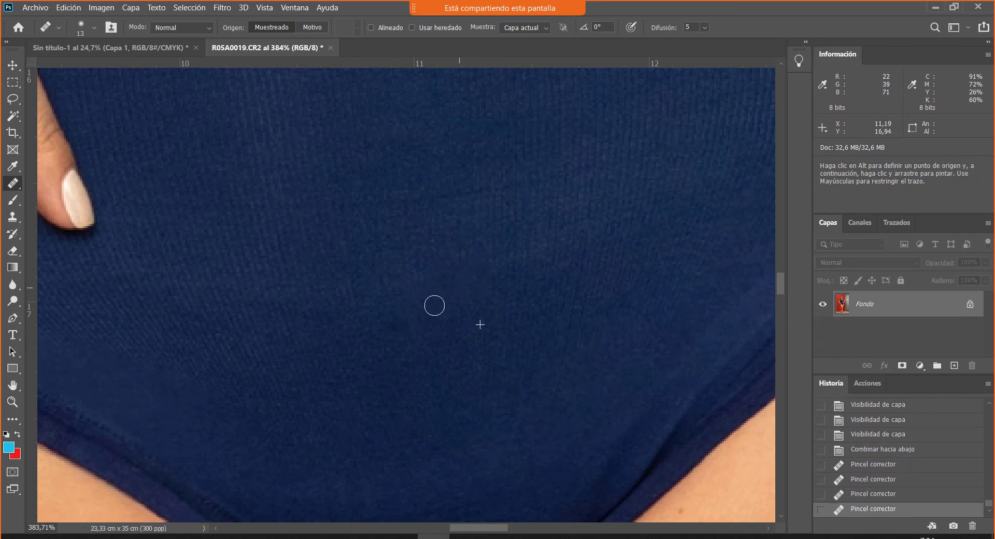
Step: Heal the remaining crease lines across the bodysuit's lower front with a 13 px Healing Brush, undoing the last stroke
left_click_drag(434, 305, 435, 311)
left_click_drag(468, 266, 413, 284)
left_click_drag(539, 261, 492, 285)
mouse_move(588, 250)
left_mouse_down()
mouse_move(513, 281)
mouse_move(480, 263)
mouse_move(605, 239)
mouse_move(582, 267)
mouse_move(617, 239)
left_mouse_up()
left_click(508, 290, "alt")
left_click(585, 281, "alt")
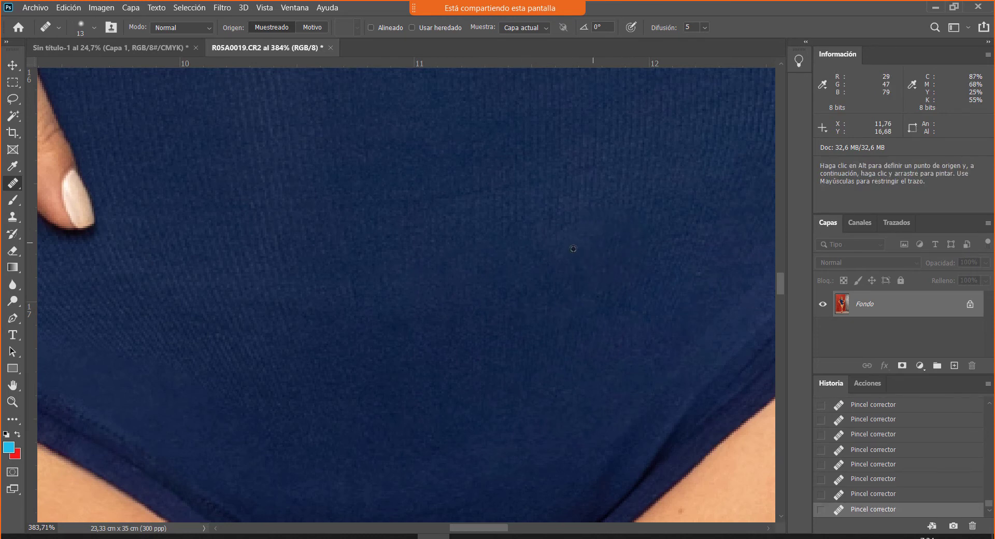
left_click_drag(486, 261, 537, 329)
key("ctrl+z")
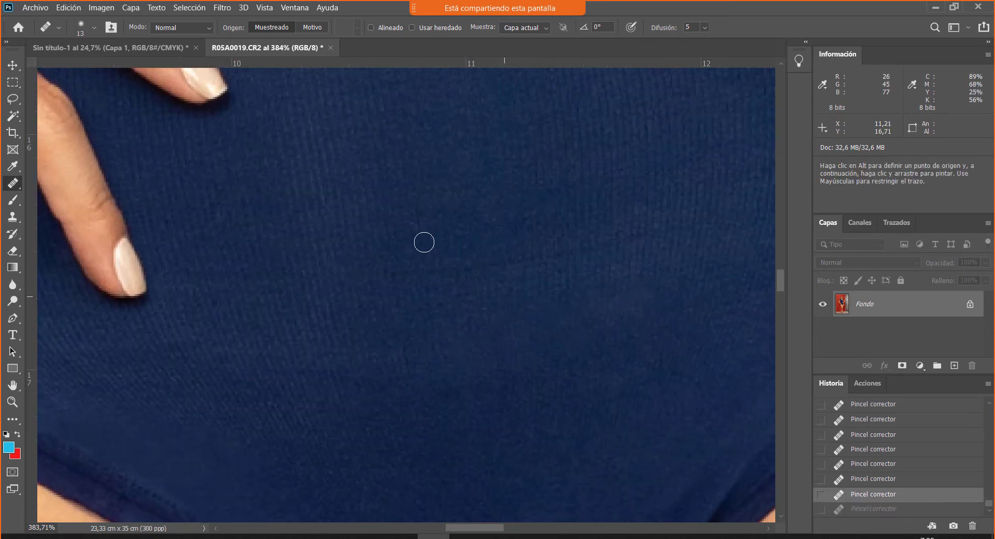
Step: Clone ribbed fabric texture over the smudged horizontal creases in the bodysuit's centre with a 7 px Clone Stamp
key("s")
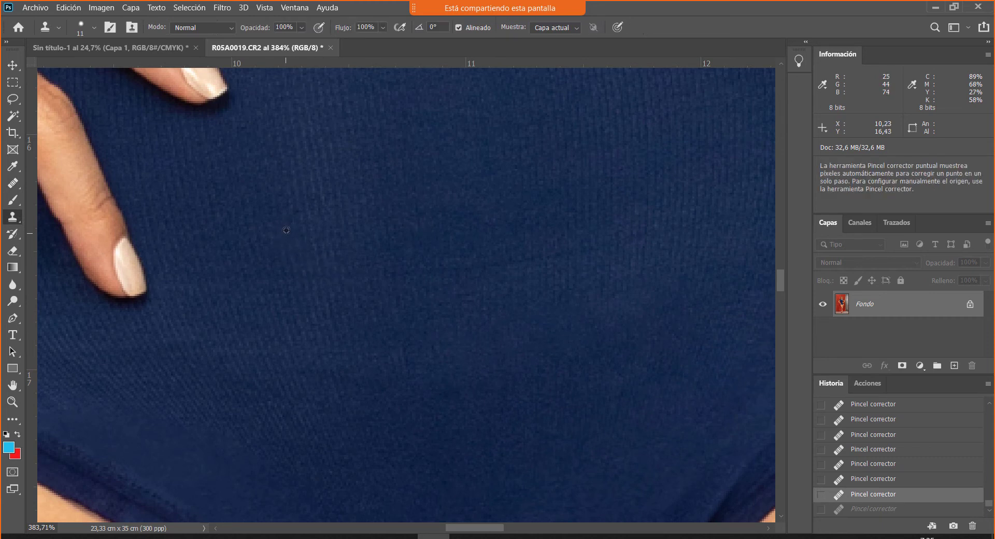
mouse_move(287, 230)
left_mouse_down()
mouse_move(291, 286)
mouse_move(263, 285)
mouse_move(271, 288)
left_mouse_up()
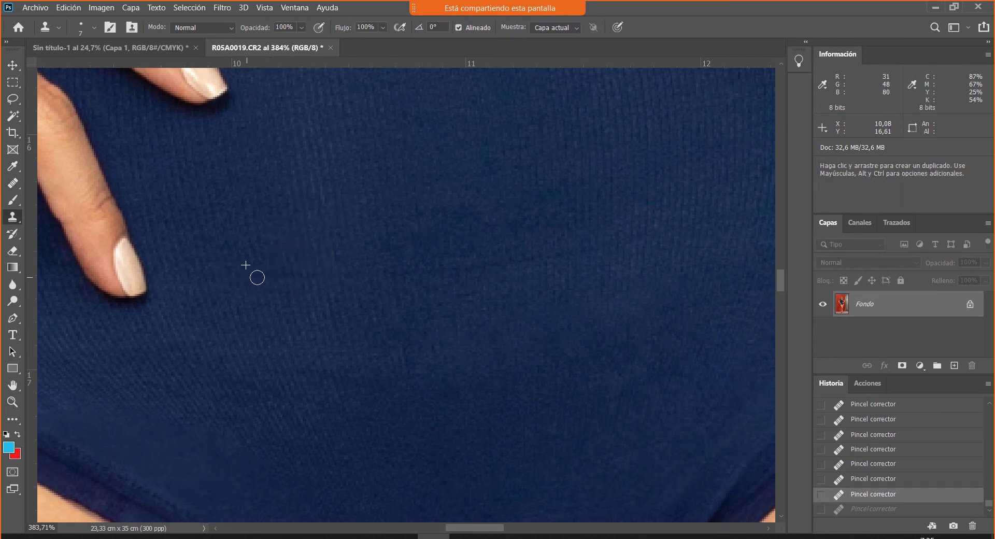
left_click(496, 265)
left_click(548, 268)
left_click(539, 262)
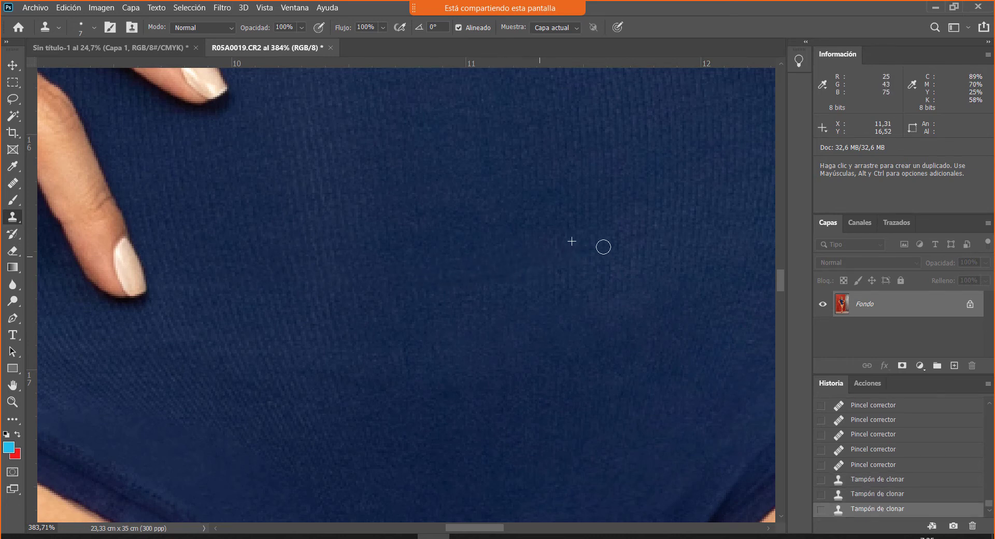
left_click(704, 223)
left_click(462, 295)
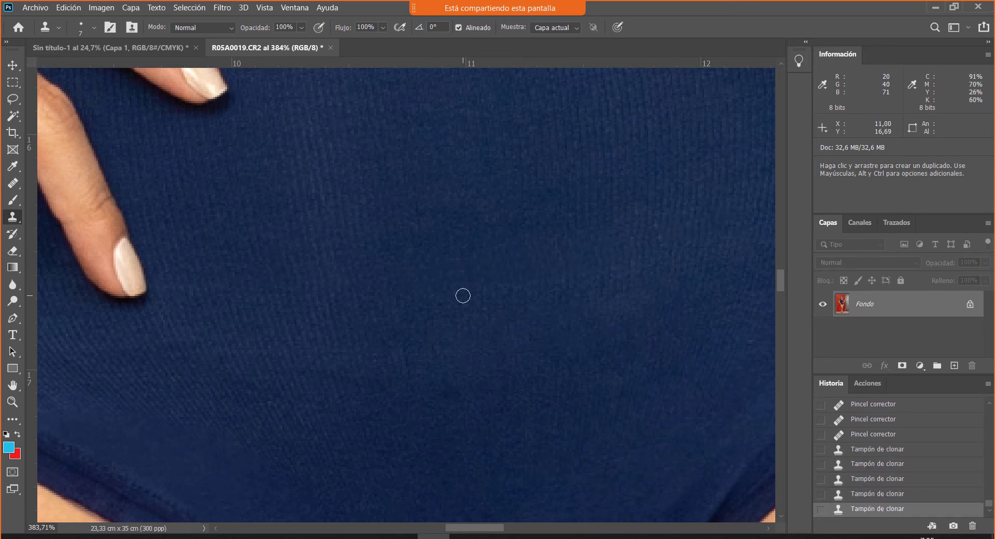
left_click(497, 290)
left_click(547, 286)
left_click(388, 369)
Step: Soften the cloned fabric patches in the bodysuit's centre by erasing to history with a 27 px Eraser at 30% opacity
scroll(622, 344, "down", 3)
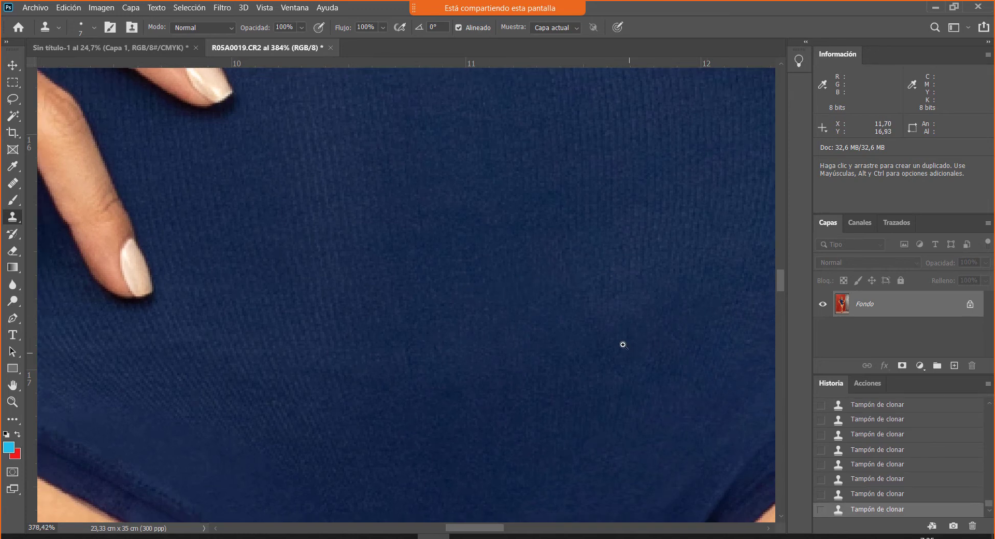
scroll(534, 311, "up", 3)
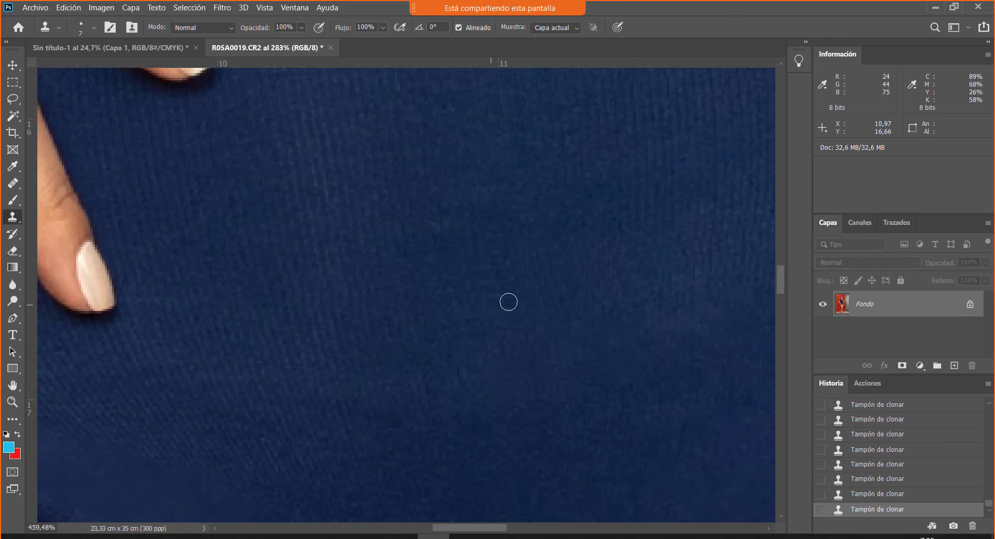
left_click_drag(500, 263, 466, 322)
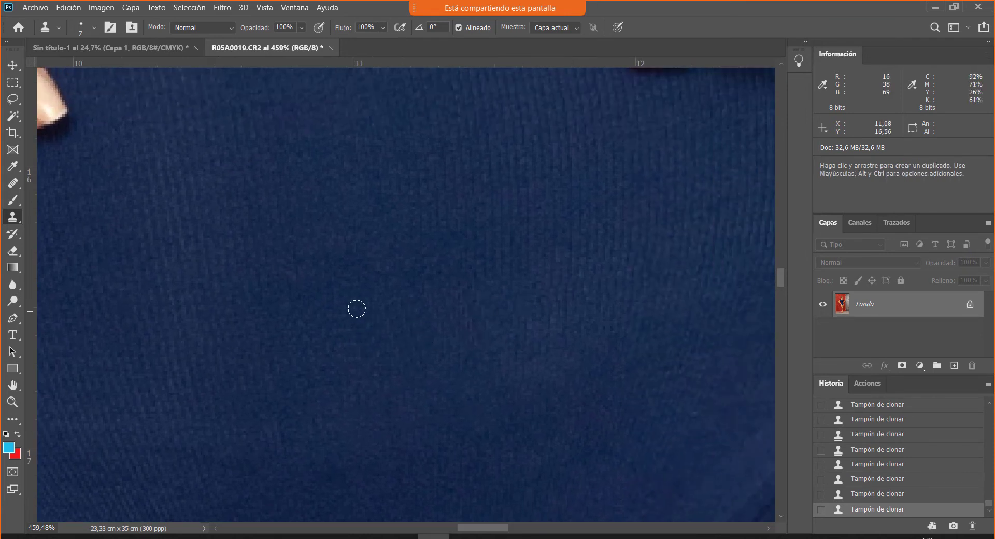
key("e")
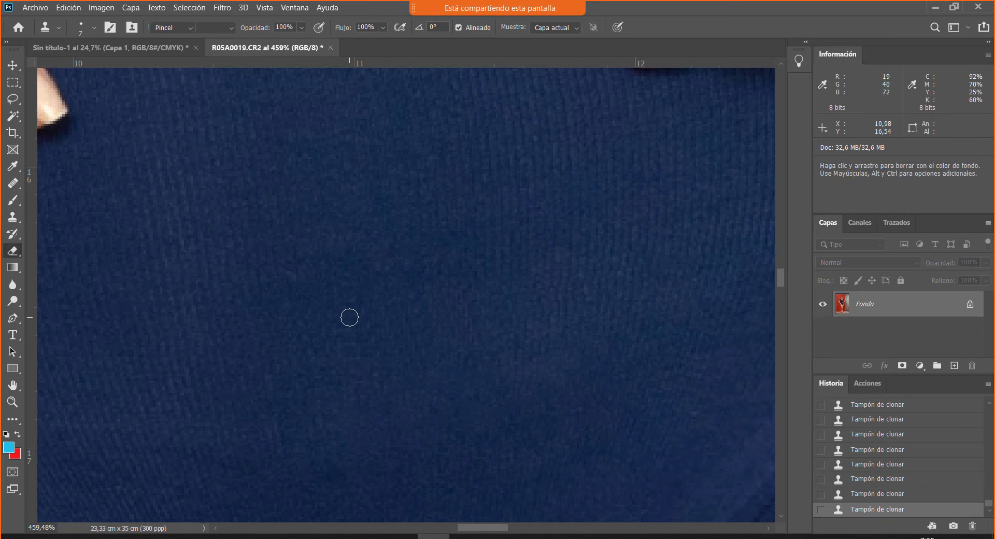
mouse_move(384, 313)
left_mouse_down()
mouse_move(303, 325)
mouse_move(320, 330)
left_mouse_up()
left_click_drag(321, 330, 436, 308)
left_click(329, 325)
left_click(360, 329)
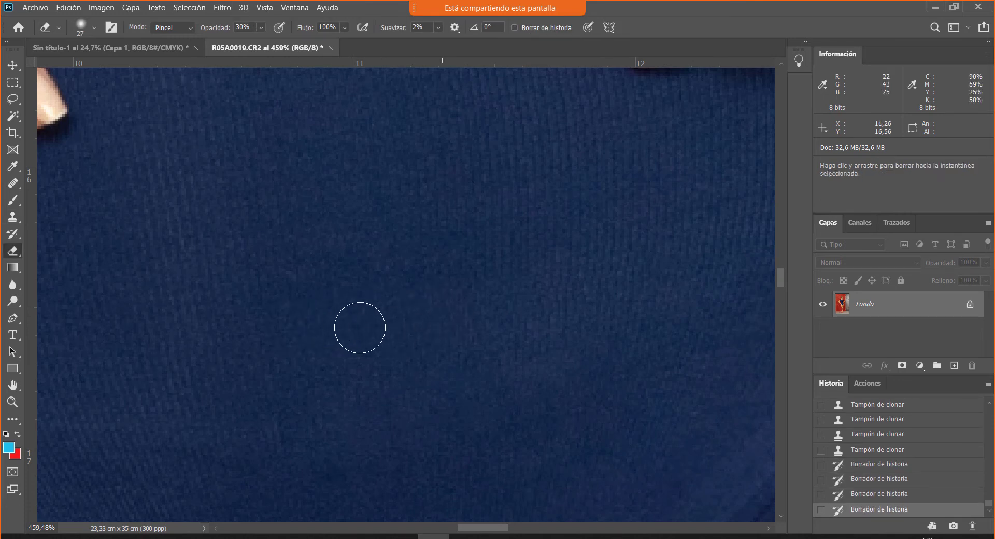
left_click(479, 285)
left_click(528, 330)
left_click(345, 357)
left_click(319, 312)
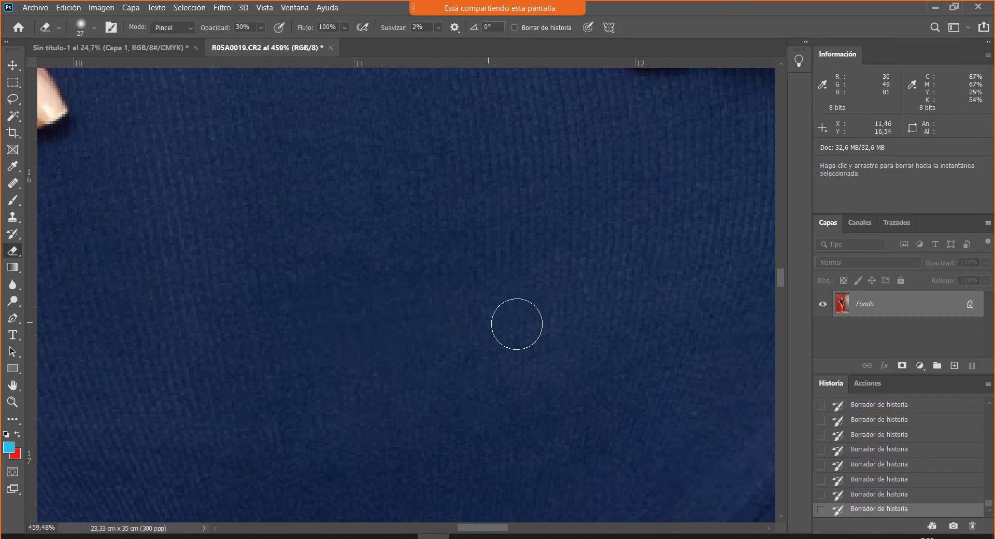
Step: Rebuild the fine rib texture in the bodysuit's centre with the Clone Stamp at 3 px diameter and 83% hardness
key("s")
left_click_drag(368, 354, 364, 355)
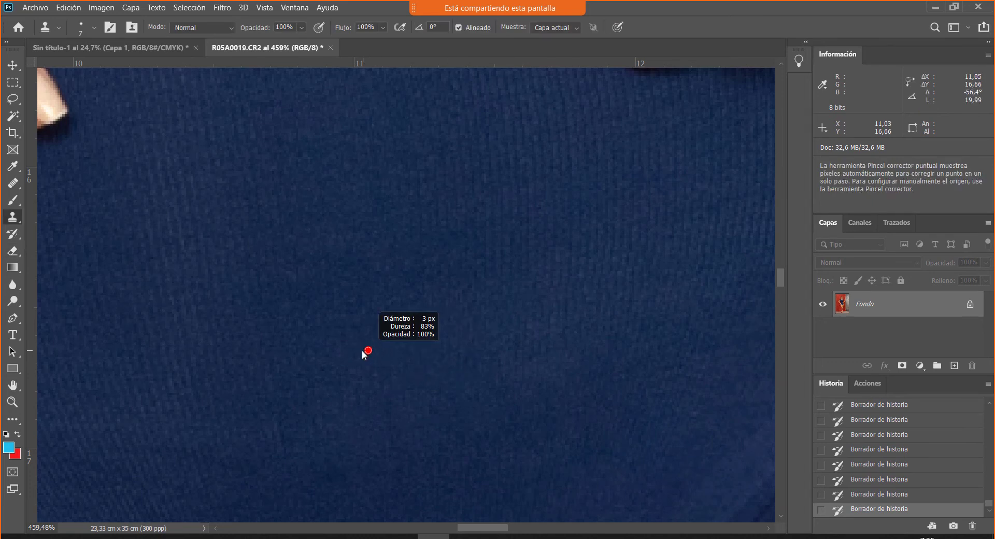
left_click(369, 350, "alt")
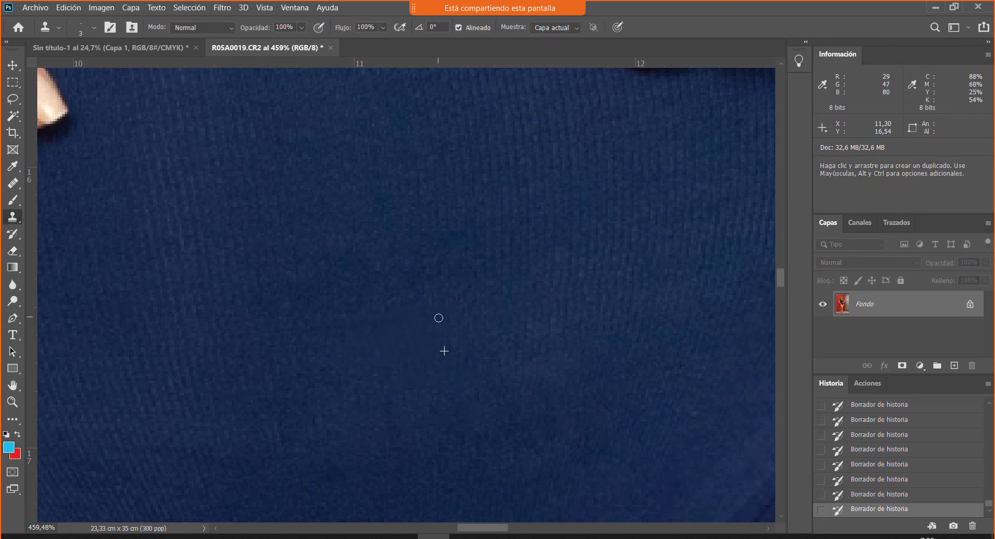
mouse_move(438, 317)
left_mouse_down()
mouse_move(384, 311)
mouse_move(376, 329)
mouse_move(397, 326)
mouse_move(390, 308)
left_mouse_up()
left_click(367, 327, "alt")
left_click(378, 329, "alt")
left_click(396, 325, "alt")
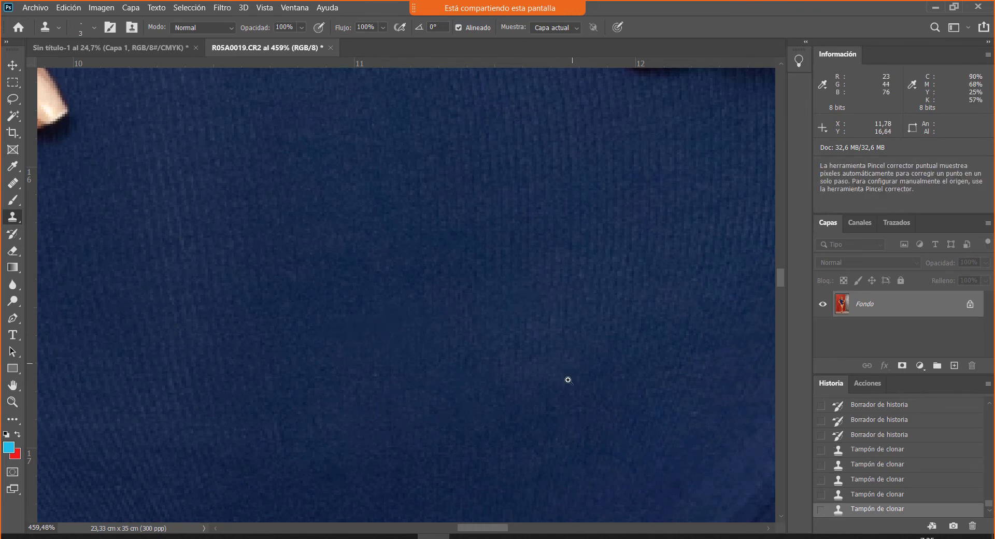
left_click_drag(568, 380, 533, 359)
left_click_drag(531, 407, 505, 376)
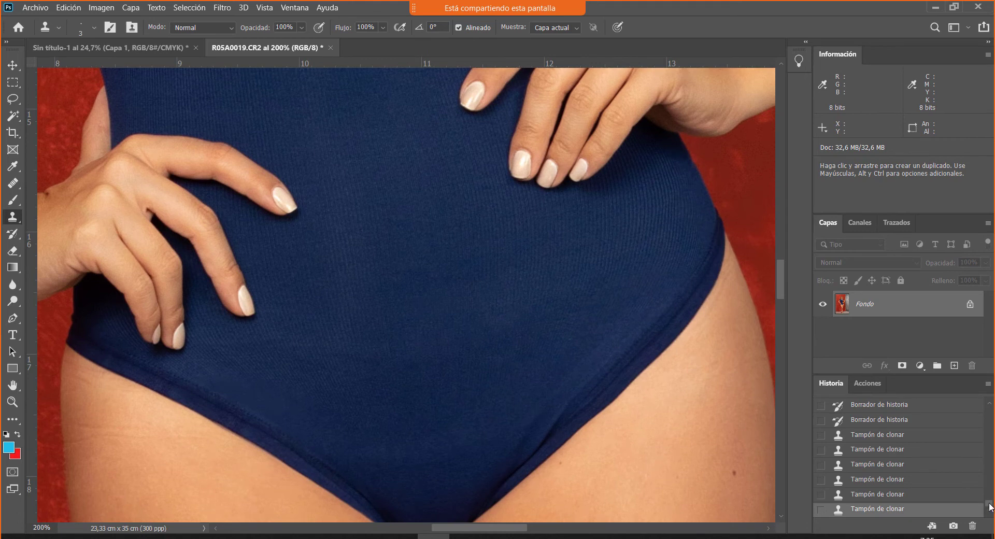
Step: Compare the original opening snapshot with the latest history state of the retouched photo
left_click_drag(989, 505, 990, 403)
left_click(949, 410)
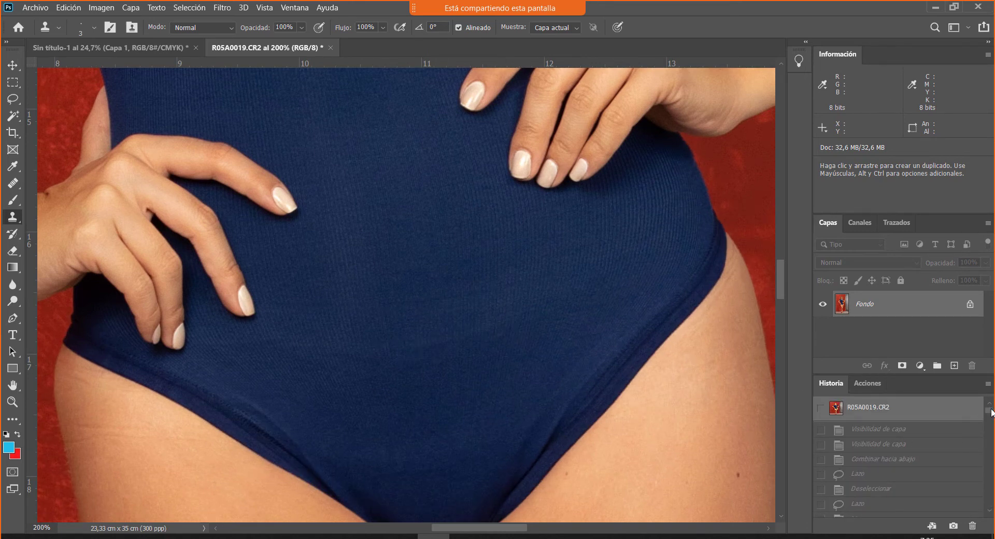
left_click_drag(992, 413, 988, 526)
left_click(900, 510)
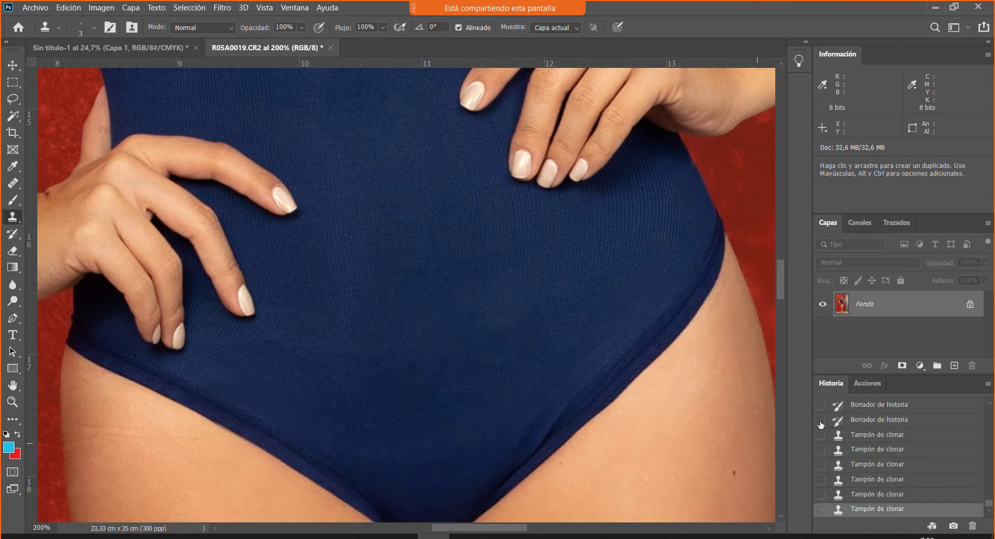
Step: Smooth the fabric creases near the bodysuit's lower point with a 15 px Healing Brush, sampling adjacent fabric
left_click_drag(465, 450, 404, 332)
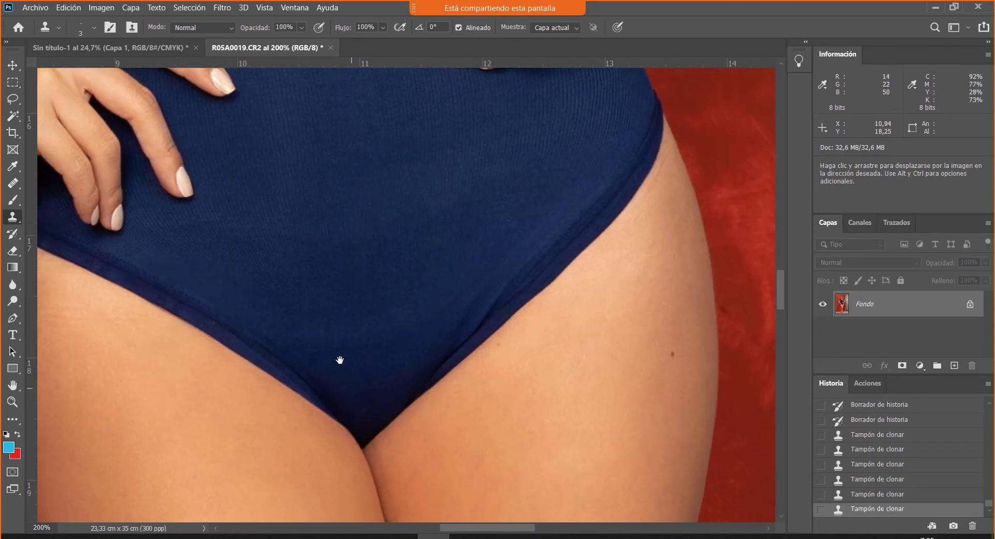
left_click_drag(331, 333, 361, 357)
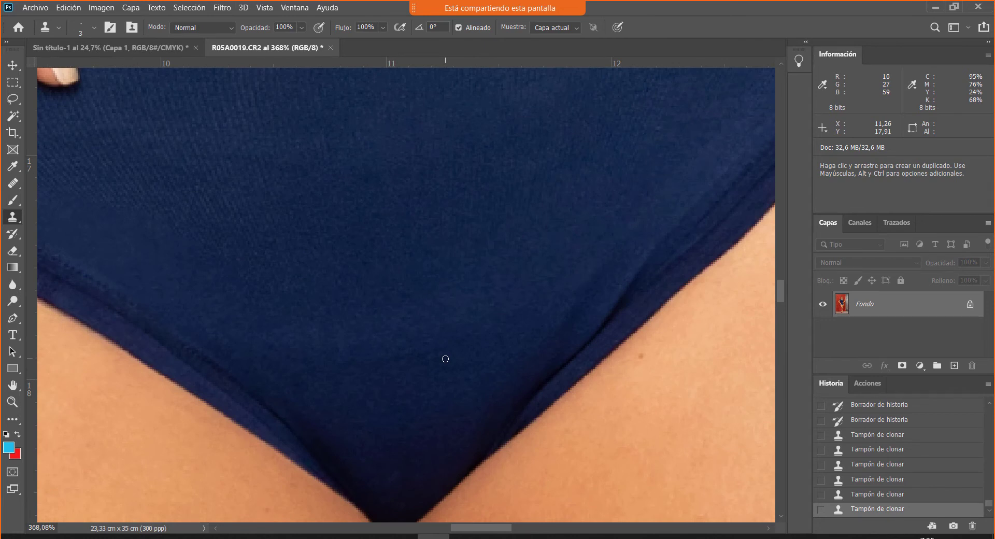
key("j")
right_click(348, 405, "alt")
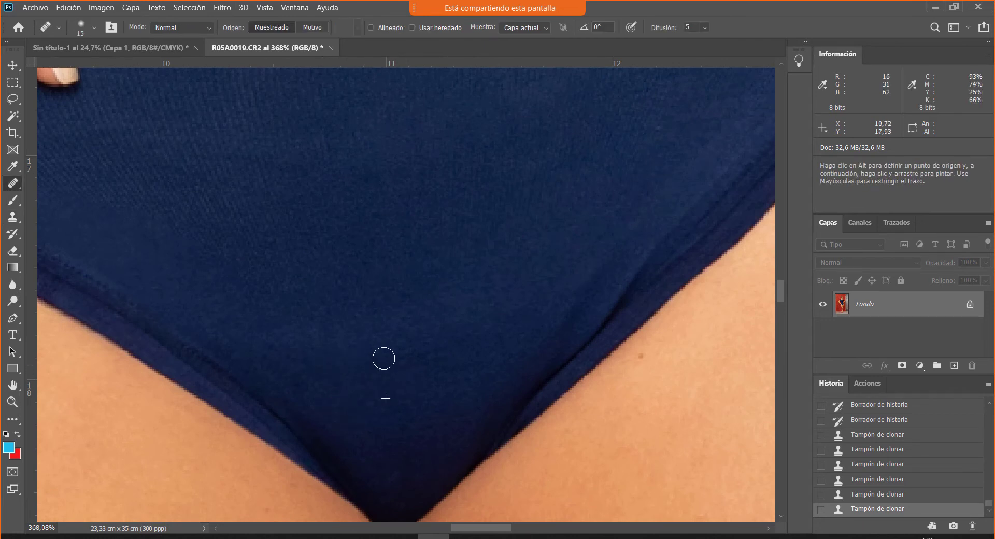
mouse_move(382, 356)
left_mouse_down()
mouse_move(409, 386)
mouse_move(445, 333)
mouse_move(351, 346)
left_mouse_up()
left_click(381, 365, "alt")
mouse_move(395, 345)
left_mouse_down()
mouse_move(423, 318)
mouse_move(372, 321)
mouse_move(399, 340)
left_mouse_up()
left_click(328, 353, "alt")
left_click_drag(392, 348, 364, 332)
Step: Heal the band of uneven fabric across the bodysuit's front, just above its lower point
left_click_drag(327, 327, 378, 307)
mouse_move(372, 322)
left_mouse_down()
mouse_move(440, 297)
mouse_move(443, 335)
mouse_move(474, 296)
left_mouse_up()
left_click(415, 309, "alt")
left_click(463, 313, "alt")
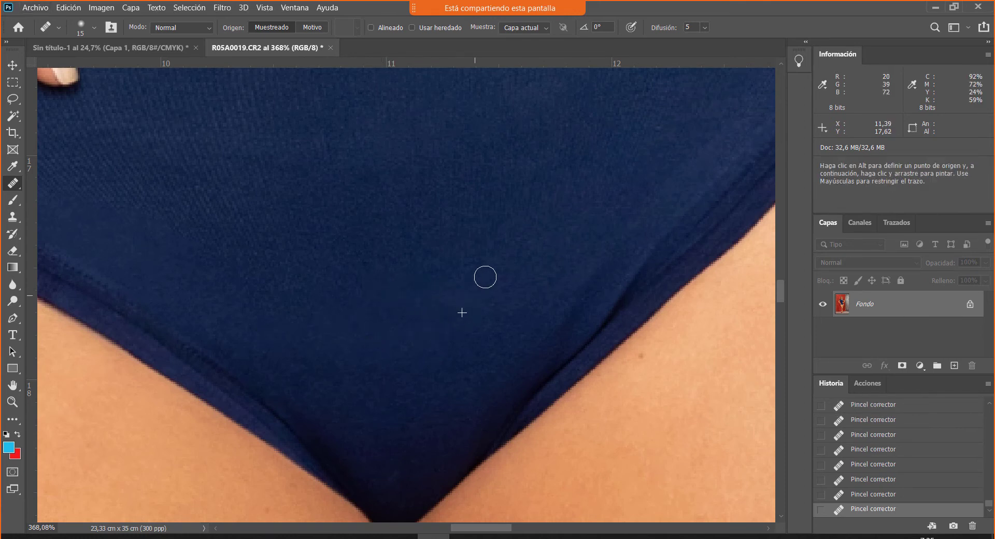
left_click_drag(453, 329, 417, 334)
left_click(461, 336, "alt")
left_click_drag(503, 334, 474, 362)
Step: Heal the creased fabric beside the leg seam on the image's right side, sampling nearby clean fabric
left_click(534, 302, "alt")
left_click_drag(556, 290, 528, 330)
left_click(527, 329, "alt")
mouse_move(569, 306)
left_mouse_down()
mouse_move(520, 335)
mouse_move(547, 300)
left_mouse_up()
left_click(562, 273, "alt")
mouse_move(621, 248)
left_mouse_down()
mouse_move(557, 313)
mouse_move(635, 219)
mouse_move(499, 377)
left_mouse_up()
left_click(582, 275, "alt")
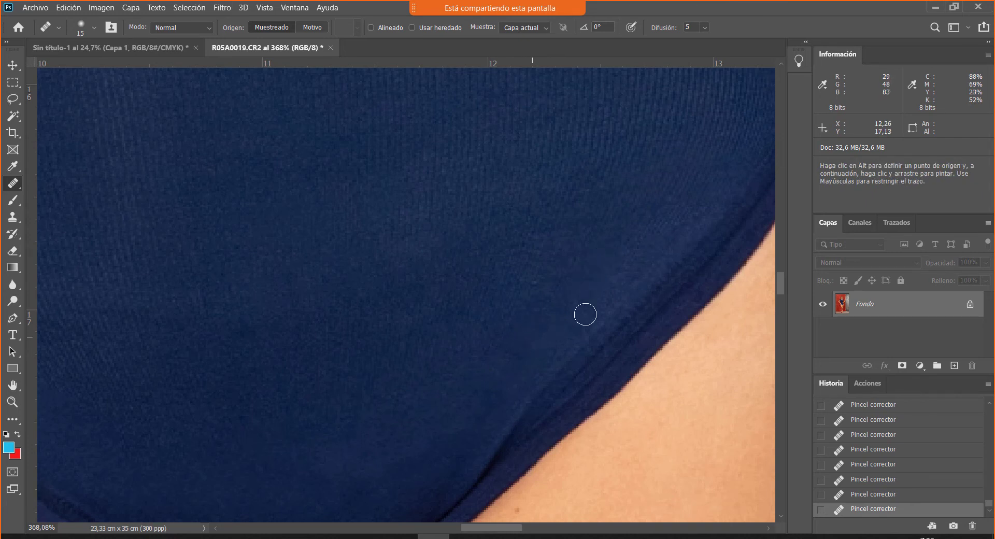
Step: Undo the last healing stroke and touch up the remaining blemishes in the bodysuit's lower central fabric
left_click(744, 300)
key("ctrl+z")
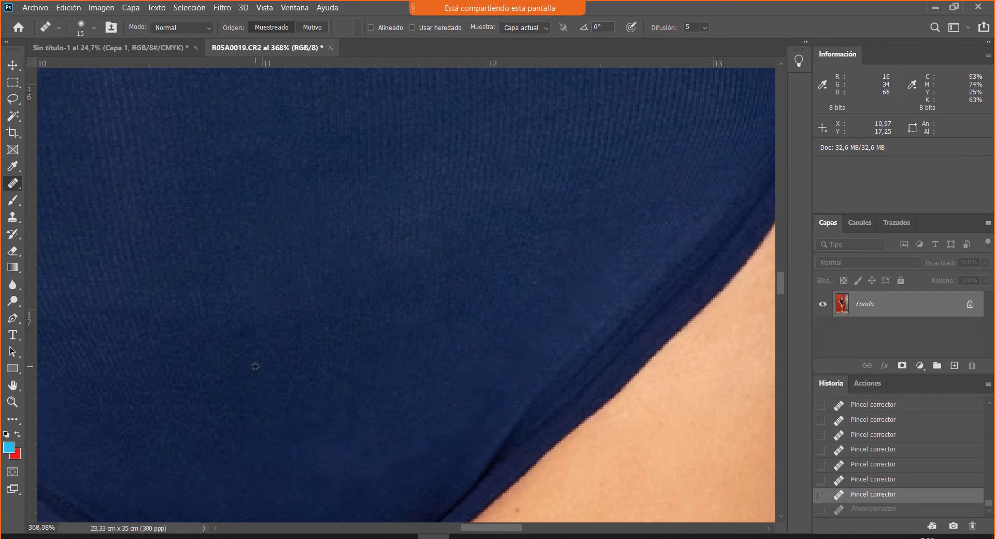
left_click(253, 335)
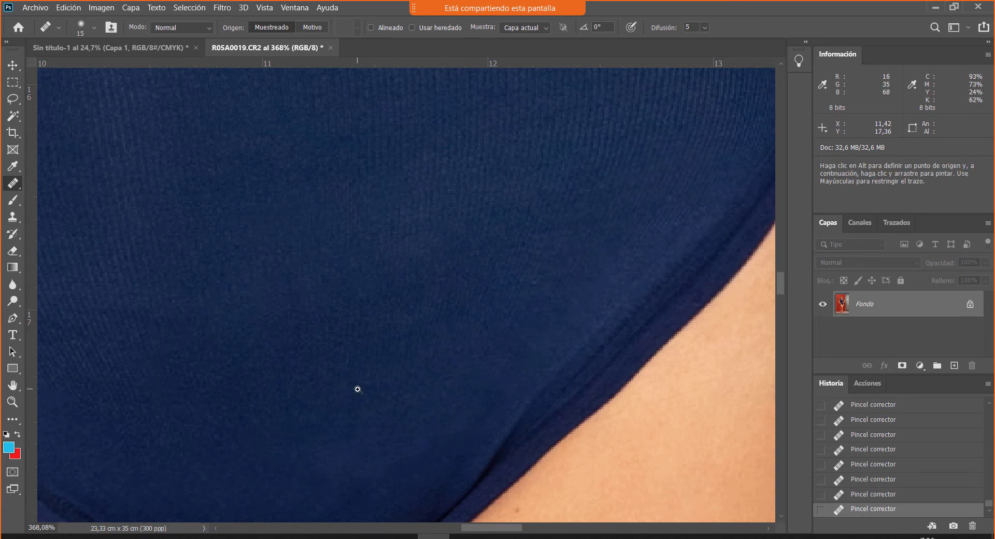
left_click_drag(358, 389, 323, 381)
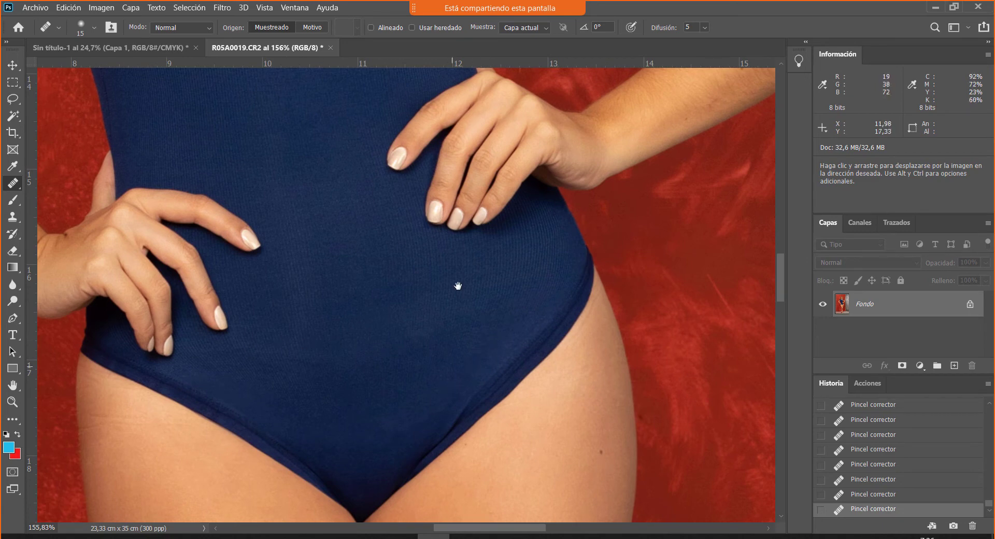
Step: Try to heal the shiny patch on the bodysuit's chest with a 20 px Healing Brush, sampling adjacent ribbed fabric
left_click_drag(495, 322, 452, 299)
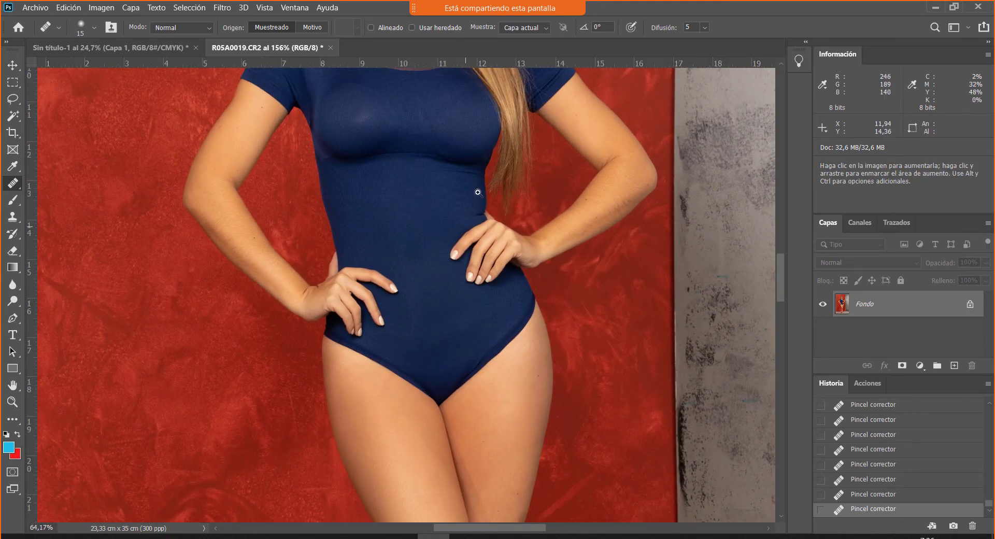
left_click_drag(335, 105, 384, 347)
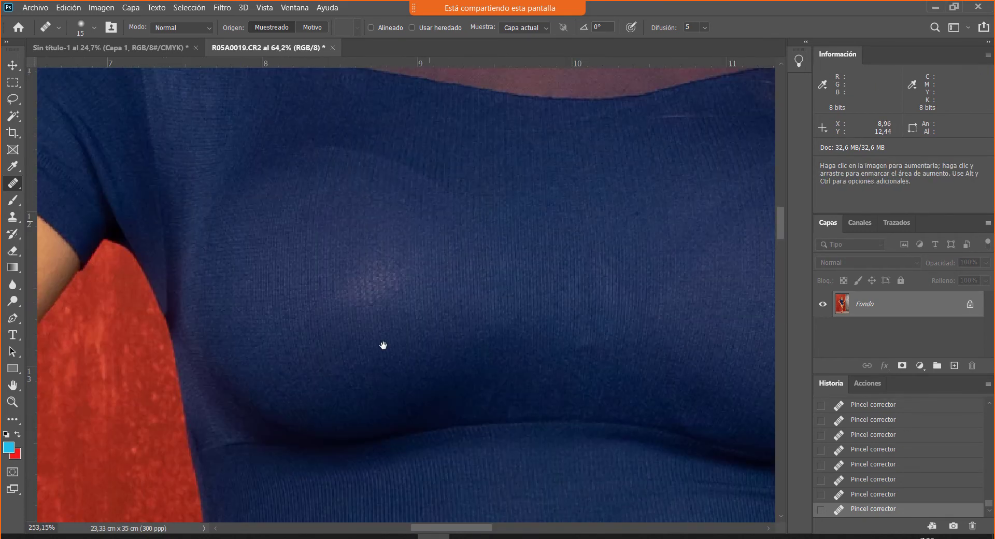
left_click(402, 310)
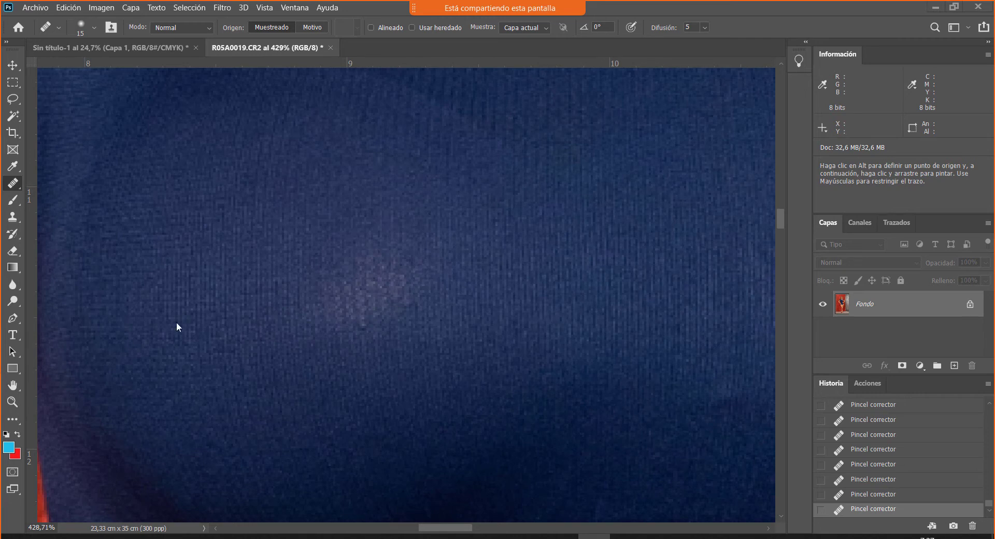
right_click(271, 317, "alt")
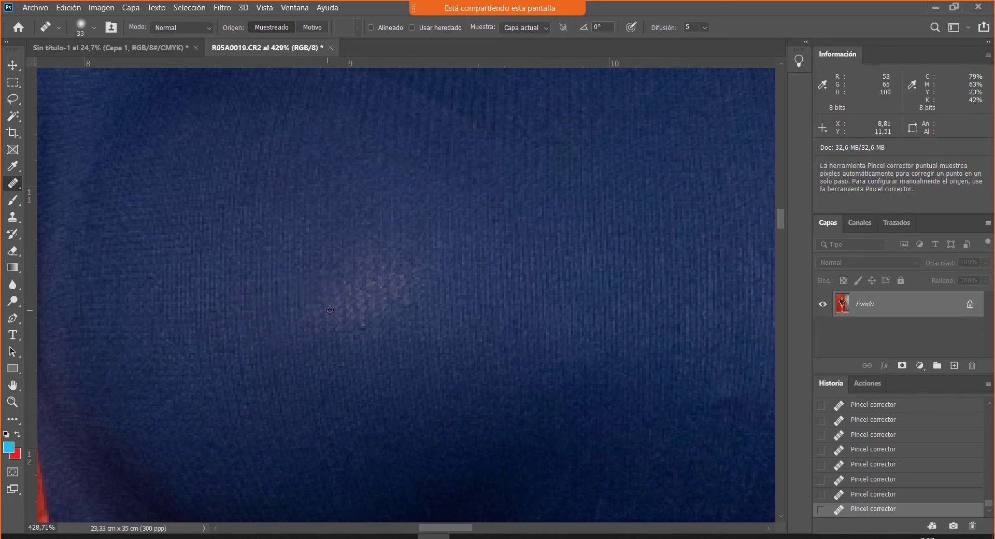
right_click(463, 295, "alt")
left_click_drag(402, 311, 404, 269)
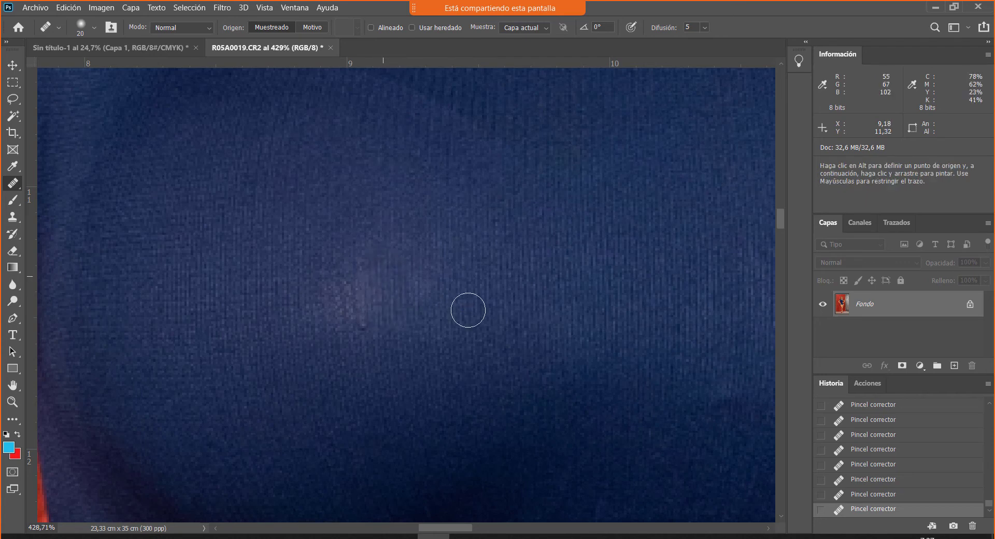
mouse_move(466, 306)
left_mouse_down()
mouse_move(422, 296)
mouse_move(480, 334)
left_mouse_up()
left_click(443, 277, "alt")
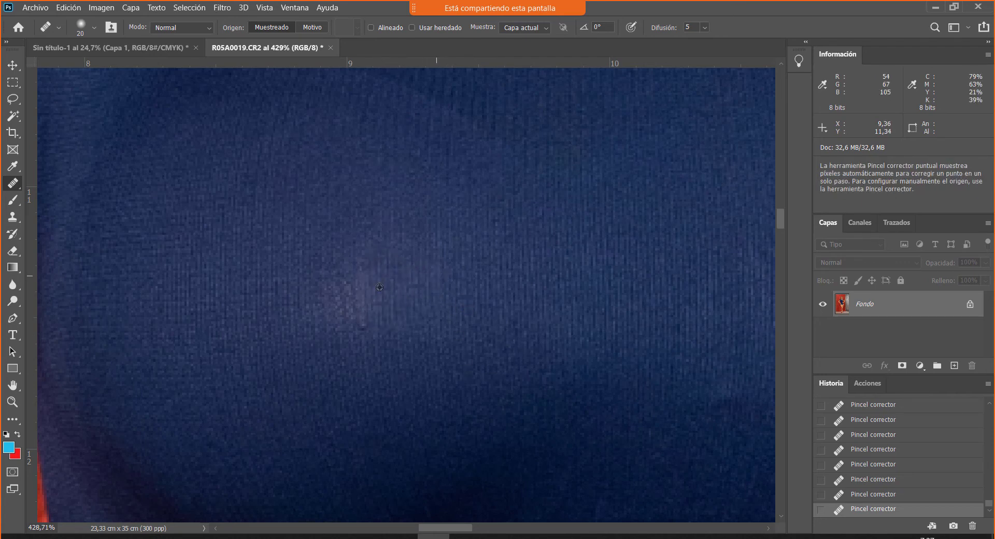
left_click_drag(385, 303, 382, 337)
mouse_move(339, 284)
left_mouse_down()
mouse_move(352, 326)
mouse_move(393, 282)
left_mouse_up()
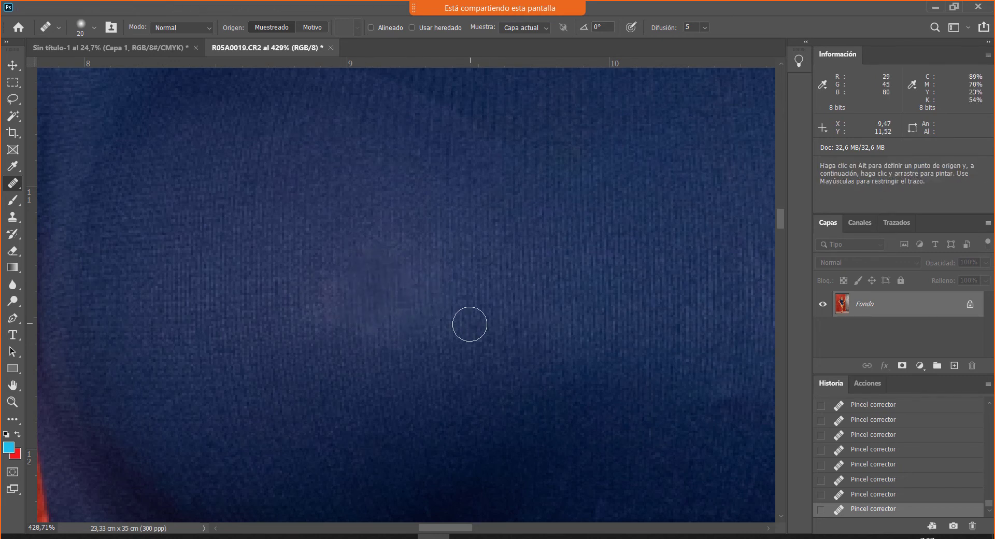
left_click(383, 299)
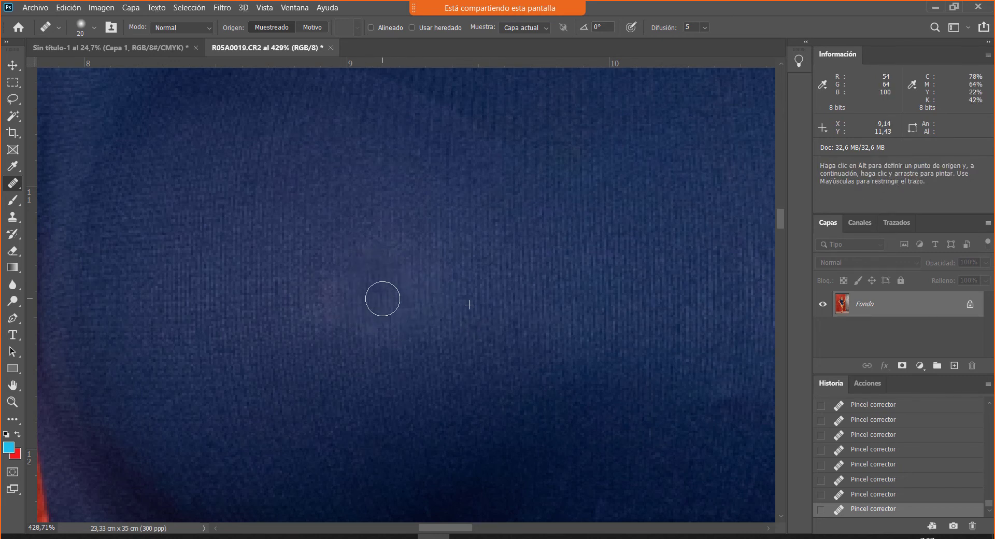
Step: Try to blend the outer and lower edges of the chest's shiny patch with healing strokes sampled from fabric beside them
left_click(306, 309, "alt")
mouse_move(316, 289)
left_mouse_down()
mouse_move(327, 314)
mouse_move(297, 316)
left_mouse_up()
mouse_move(351, 289)
left_mouse_down()
mouse_move(366, 374)
mouse_move(376, 339)
mouse_move(403, 365)
left_mouse_up()
left_click(366, 370, "alt")
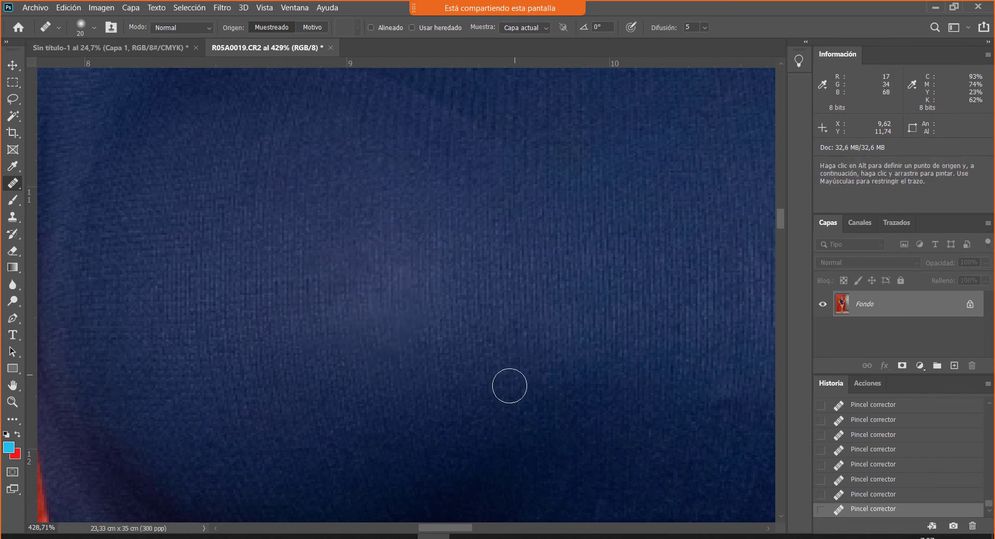
Step: Try to smooth the fabric below and beside the chest highlight with a 22 px Healing Brush, resampling between strokes
scroll(511, 399, "down", 3)
left_click_drag(547, 430, 478, 393)
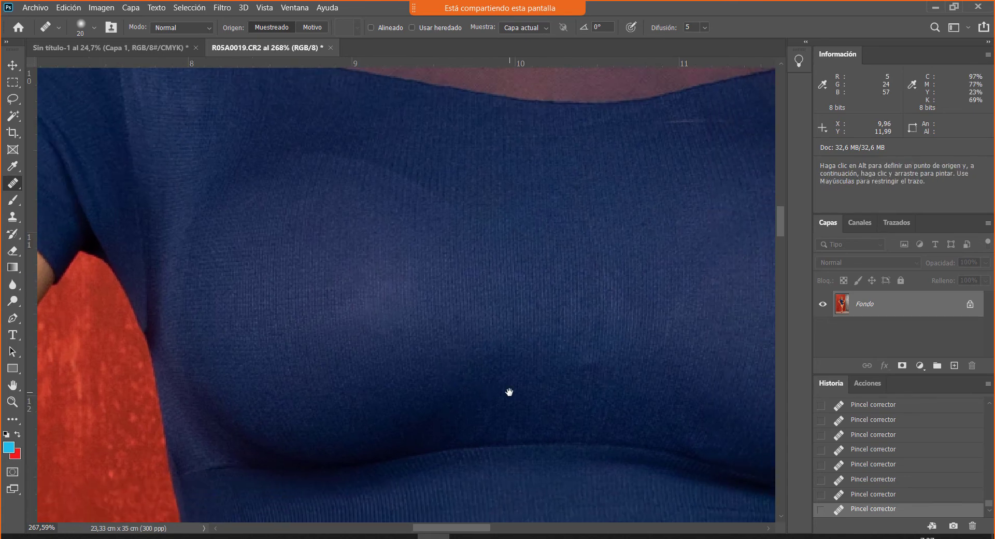
scroll(440, 357, "up", 3)
scroll(425, 357, "down", 2)
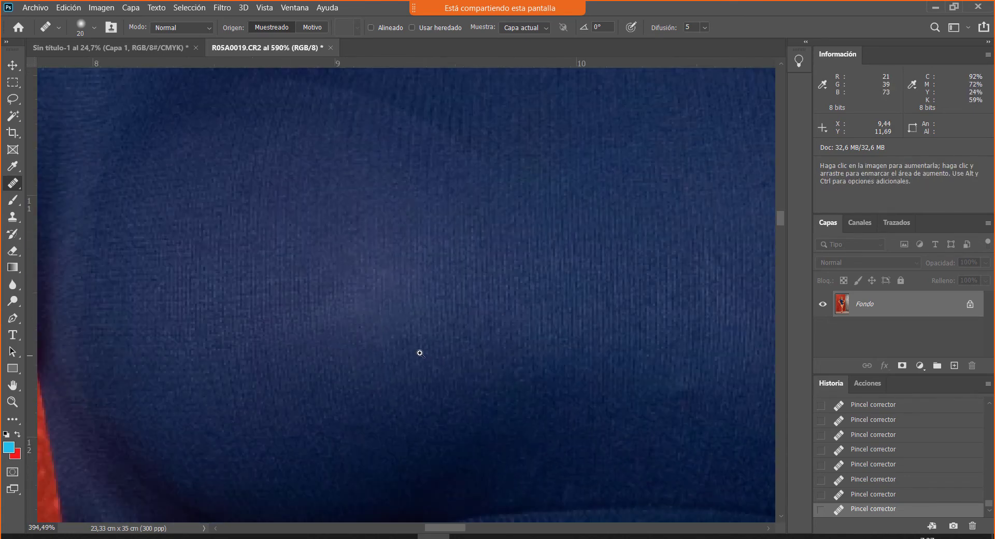
left_click_drag(424, 371, 418, 412)
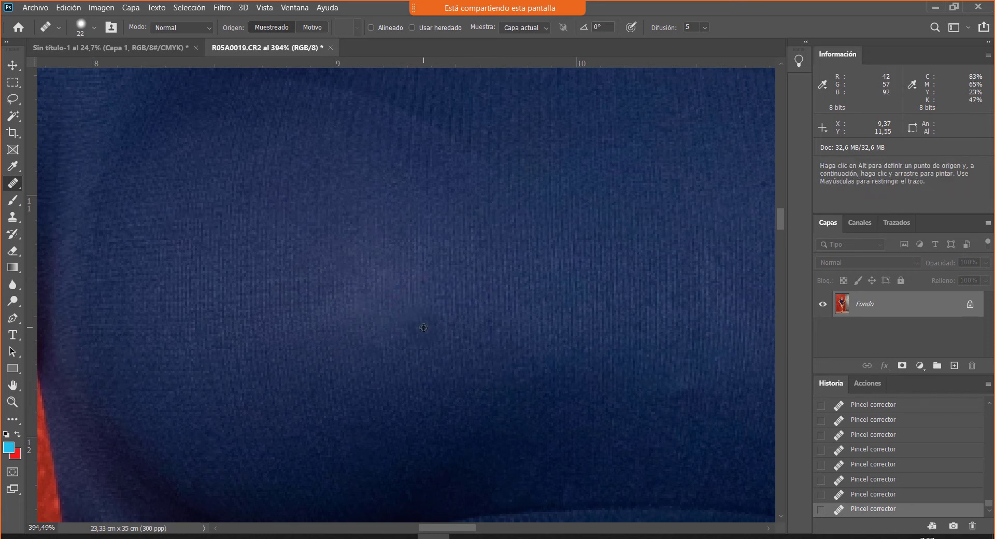
left_click(424, 328, "alt")
mouse_move(372, 336)
left_mouse_down()
mouse_move(413, 326)
mouse_move(400, 307)
mouse_move(435, 317)
left_mouse_up()
left_click(455, 320, "alt")
left_click(446, 305, "alt")
left_click(394, 365, "alt")
left_click_drag(382, 336, 375, 351)
left_click(384, 362, "alt")
Step: Try to even out the upper part of the chest highlight with single healing dabs sampled from neighbouring fabric
left_click(405, 331)
left_click(433, 299)
left_click(391, 281)
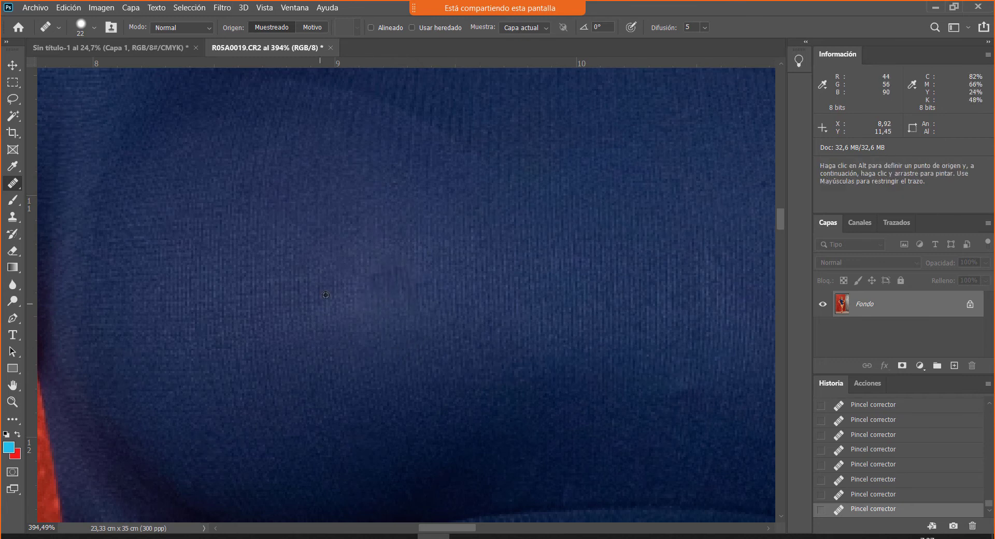
left_click(376, 287, "alt")
left_click(397, 282)
left_click(416, 305, "alt")
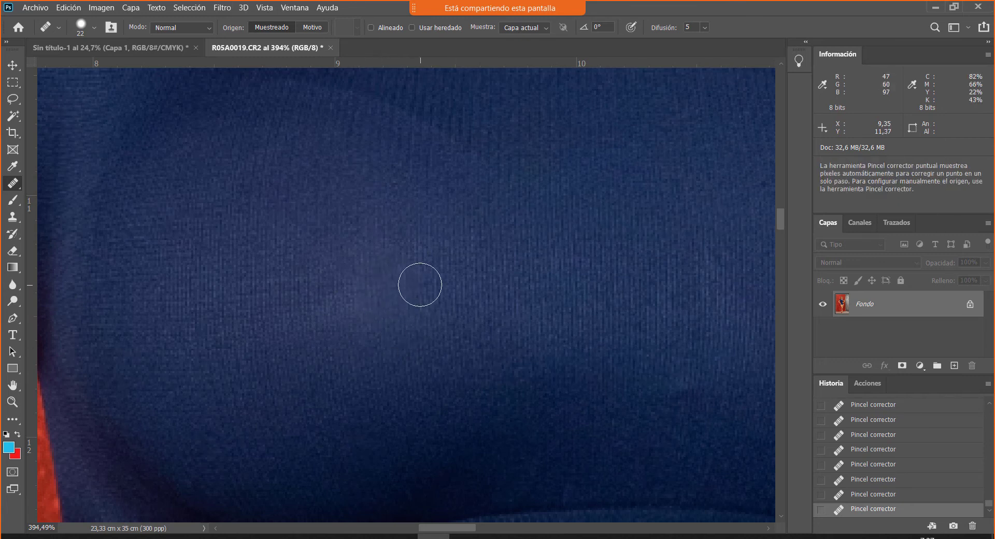
left_click(419, 285)
Step: Try to heal the lower part of the chest highlight with dabs sampled from the ribbed fabric just below it
left_click(349, 371, "alt")
left_click(348, 329)
left_click(394, 361, "alt")
left_click(392, 311)
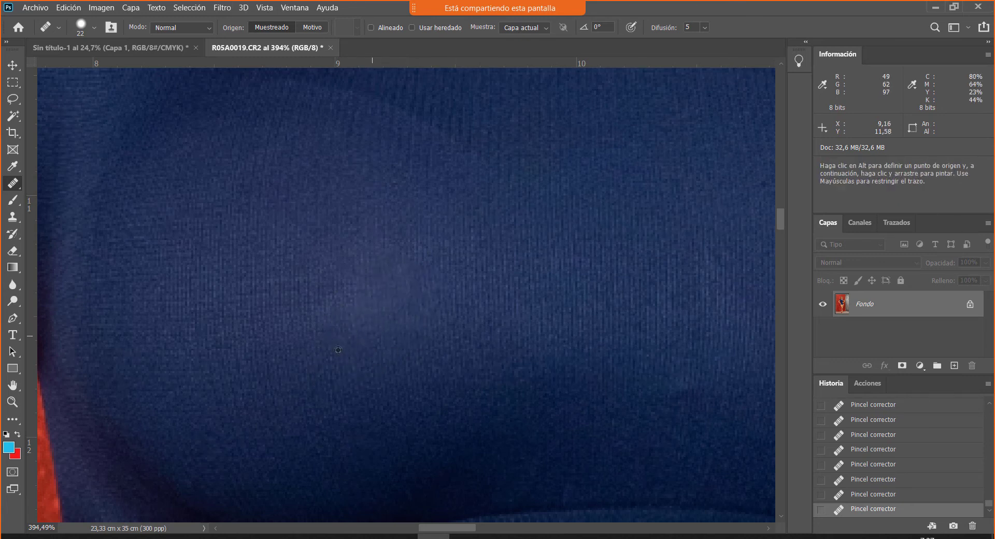
left_click(338, 359, "alt")
left_click(337, 342)
left_click(332, 374, "alt")
left_click(323, 310)
left_click(324, 337, "alt")
left_click(346, 324)
left_click(354, 278, "alt")
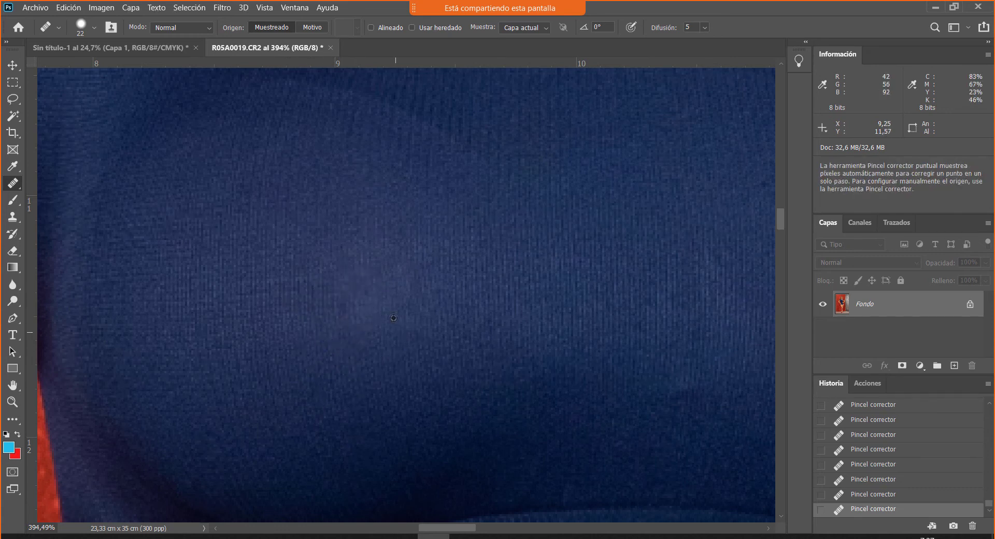
key("ctrl+space")
mouse_move(484, 393)
left_mouse_down()
mouse_move(455, 387)
mouse_move(502, 391)
left_mouse_up()
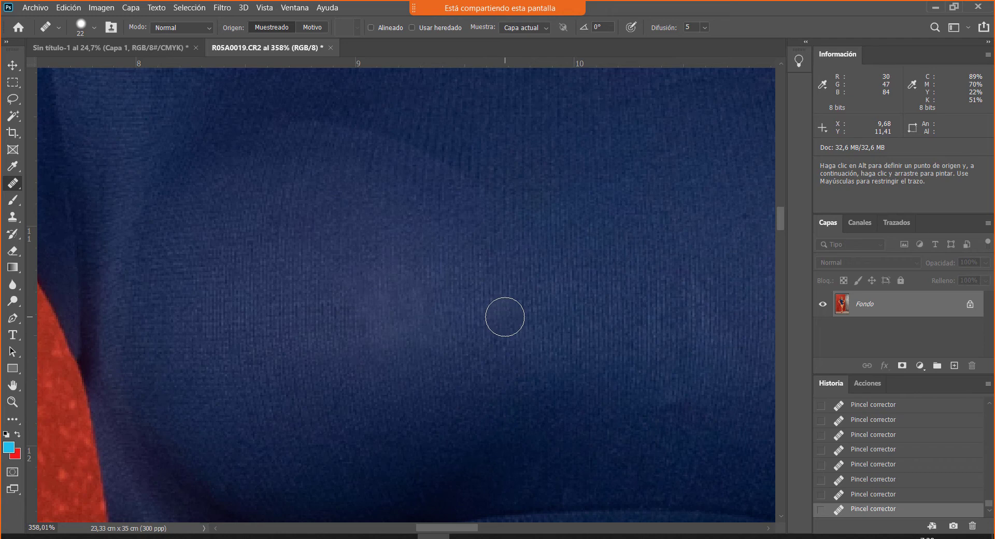
Step: Erase the healing over the chest highlight back to the history state, using the history eraser at 100% opacity
key("e")
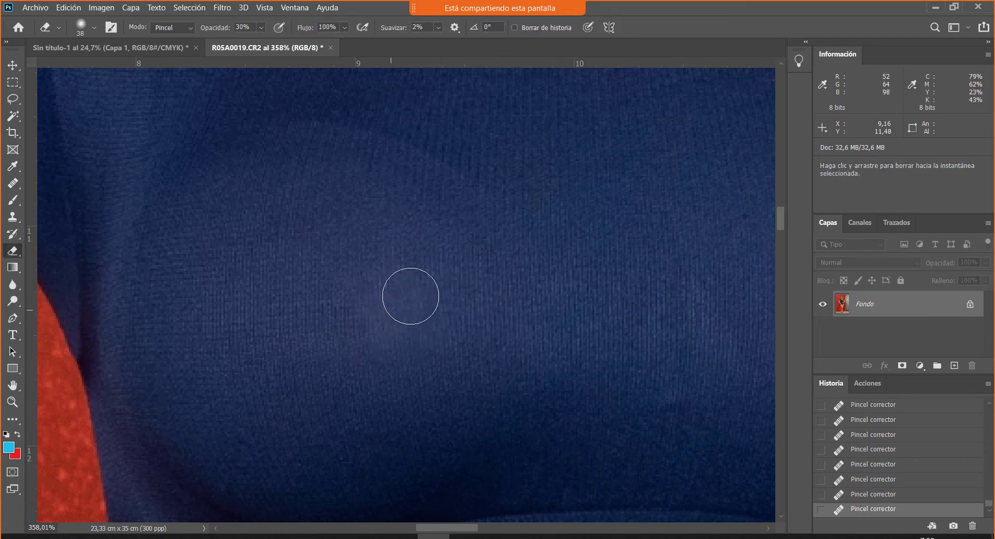
mouse_move(411, 296)
left_mouse_down()
mouse_move(371, 322)
mouse_move(369, 308)
mouse_move(322, 344)
mouse_move(435, 264)
mouse_move(382, 264)
mouse_move(432, 304)
mouse_move(386, 282)
mouse_move(396, 384)
mouse_move(518, 428)
left_mouse_up()
key("0")
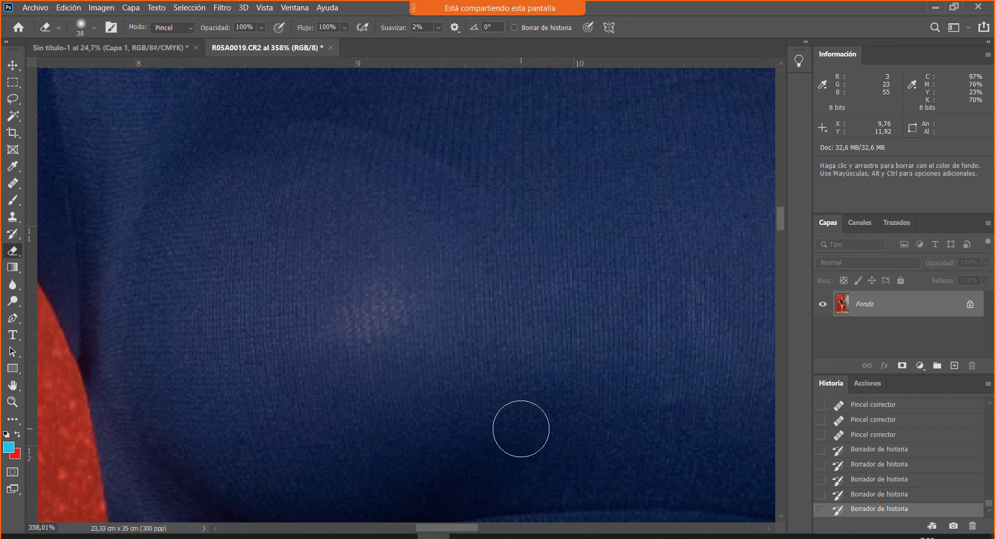
Step: Lasso the shiny patch on the bodysuit's chest and feather the selection
key("l")
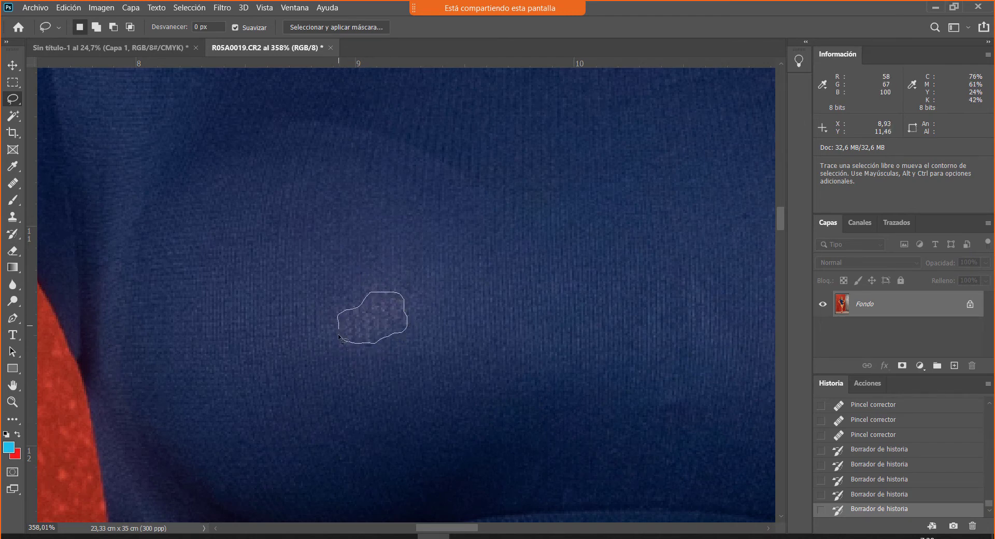
left_click_drag(339, 338, 341, 339)
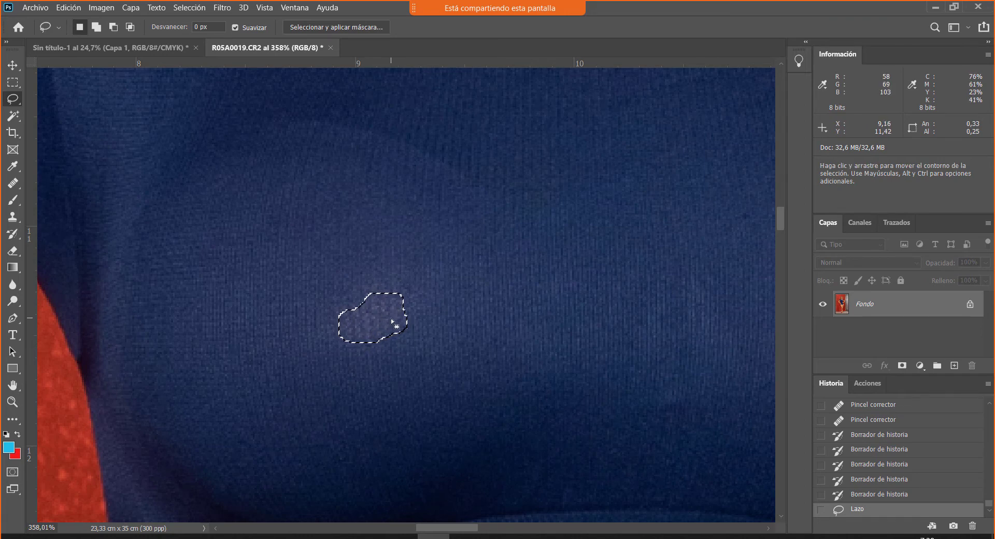
key("shift+F6")
key("ctrl+z")
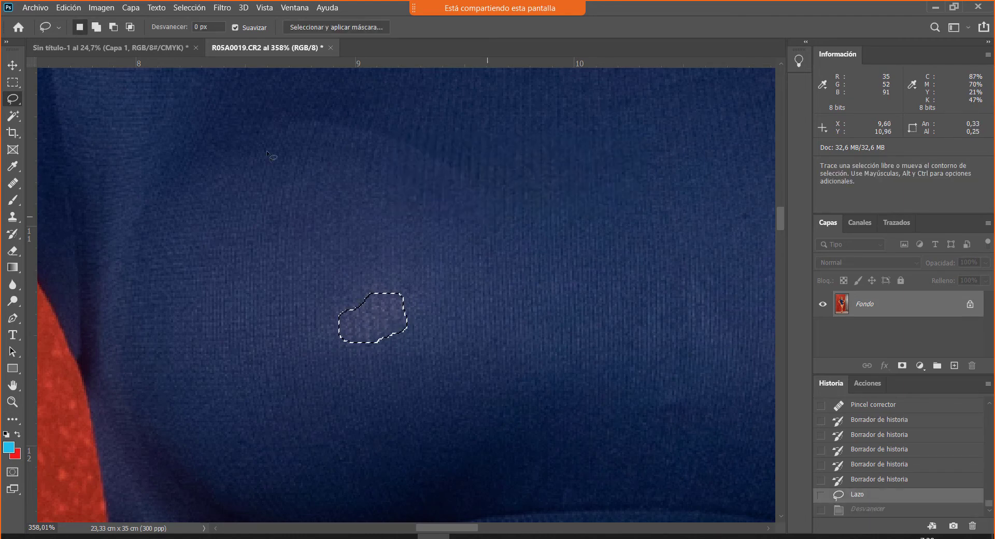
left_click(182, 9)
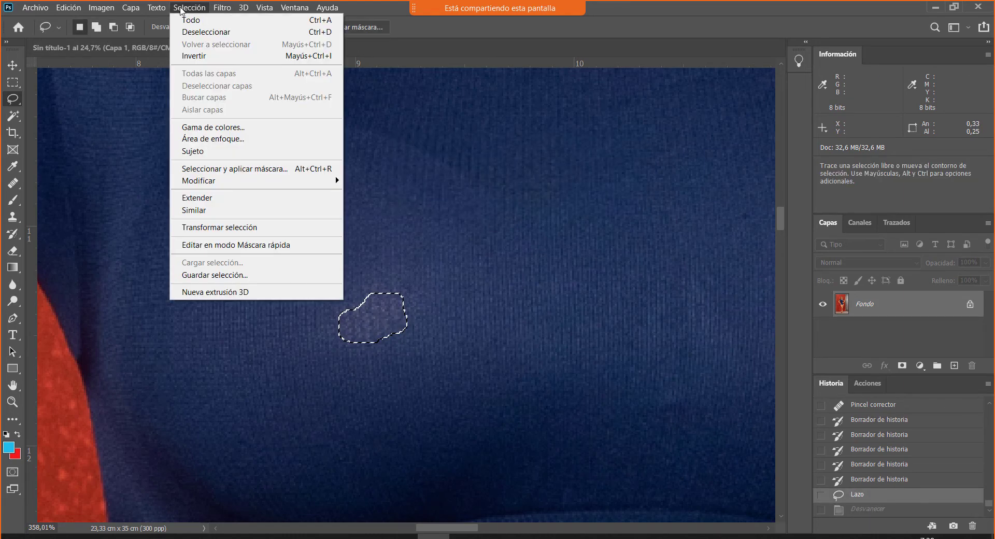
mouse_move(213, 181)
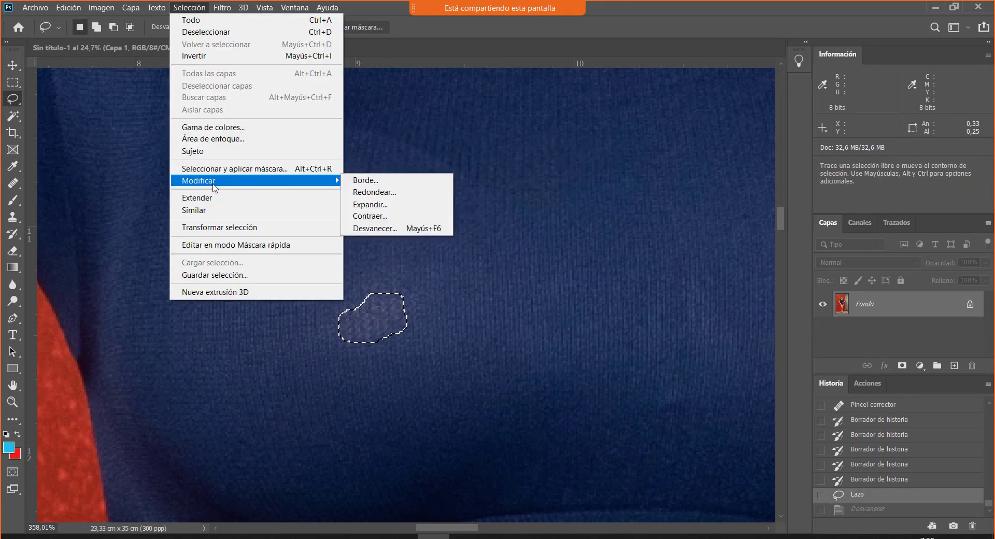
left_click(366, 231)
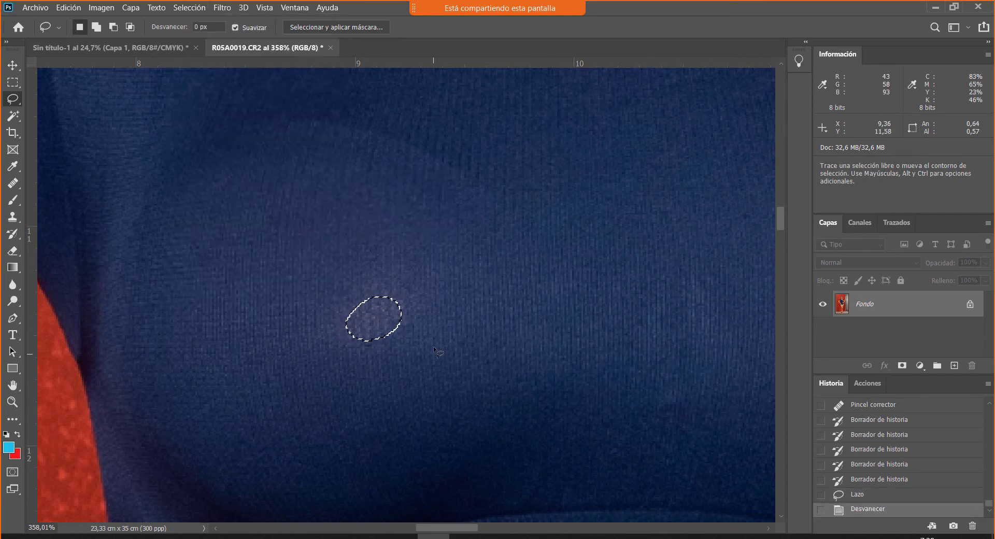
Step: Copy the feathered patch to a new layer and inspect it with the background layer temporarily hidden
key("ctrl+j")
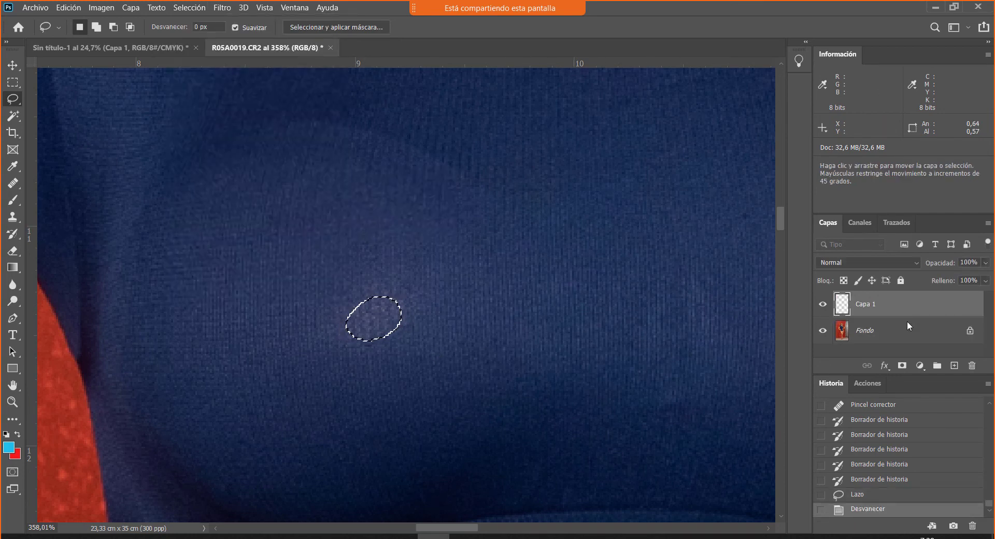
left_click(823, 330)
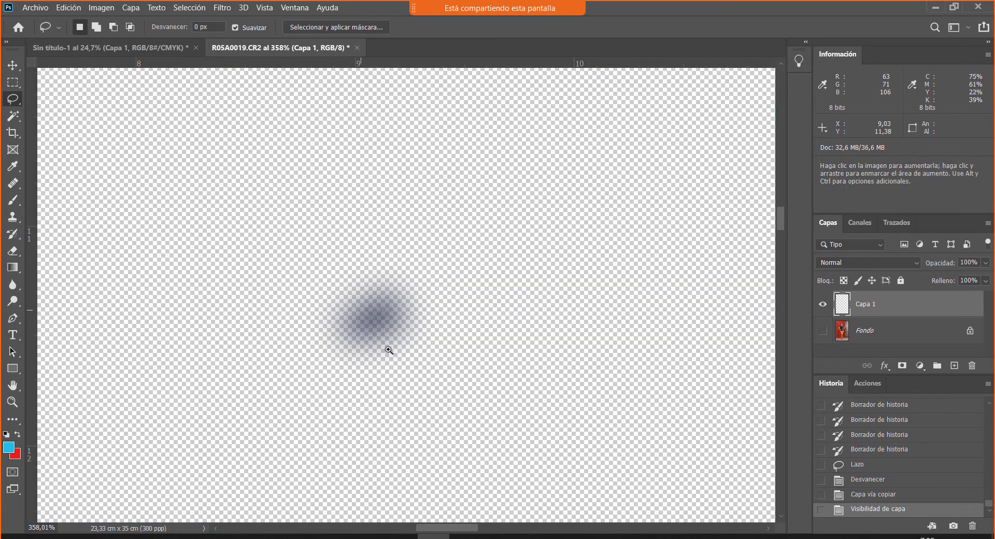
left_click(389, 350)
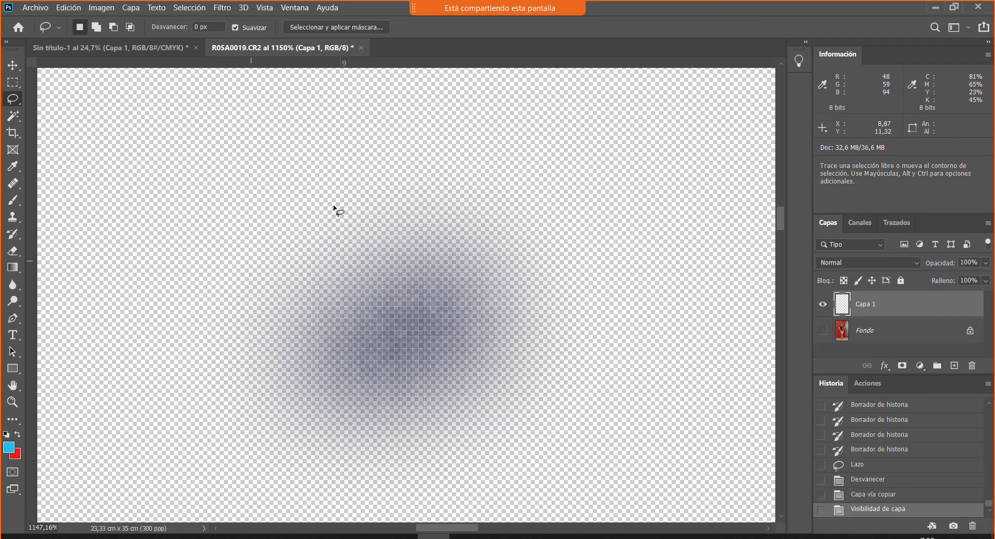
left_click(823, 330)
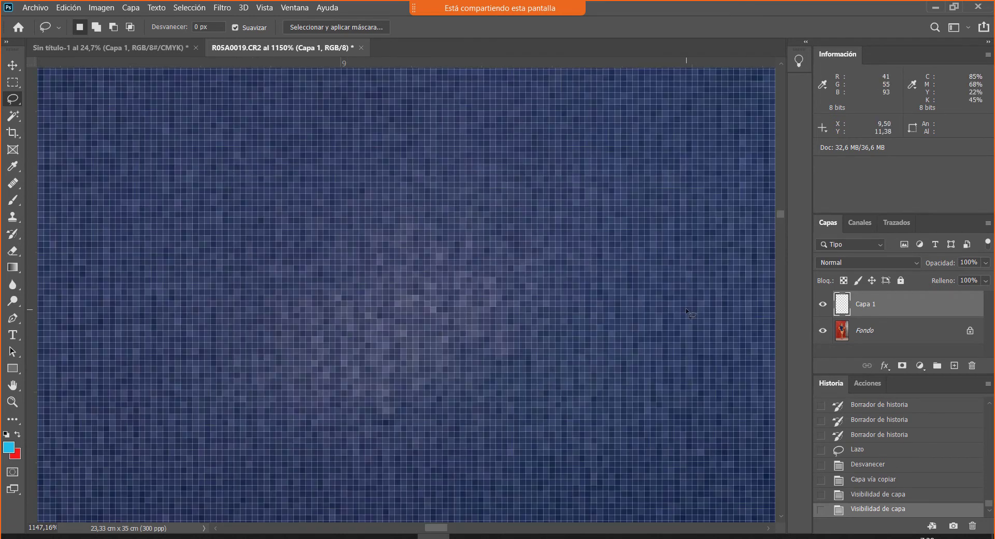
Step: Try a composite RGB Curves adjustment on the copied patch, first brightening it, then darkening it to input 212, output 1
key("ctrl+minus")
key("ctrl+minus")
key("ctrl+minus")
key("ctrl+minus")
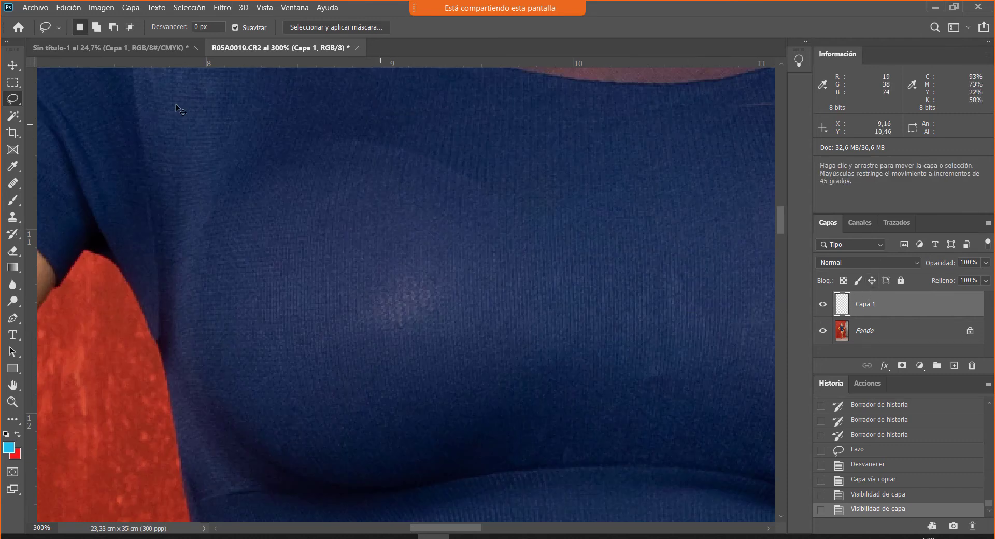
left_click(102, 7)
mouse_move(110, 40)
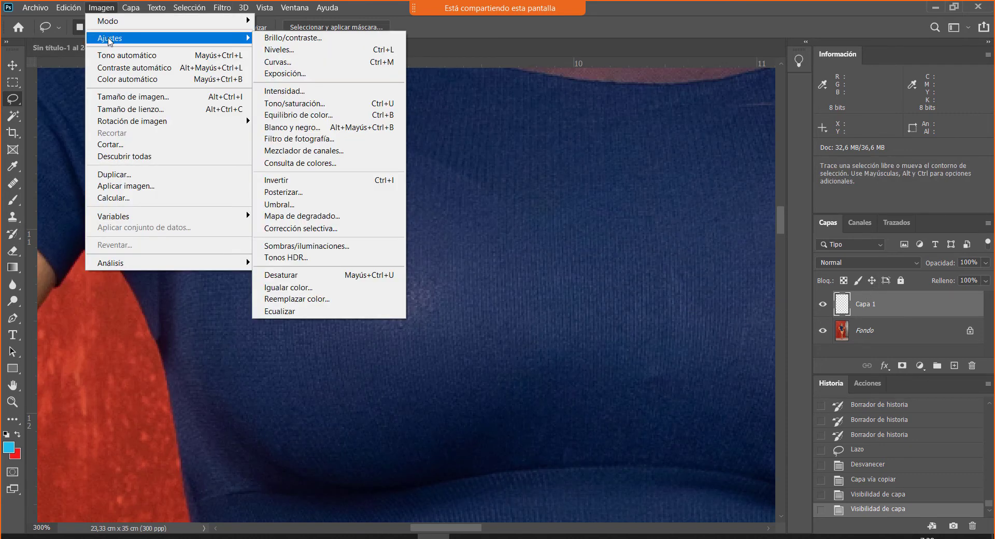
left_click(278, 62)
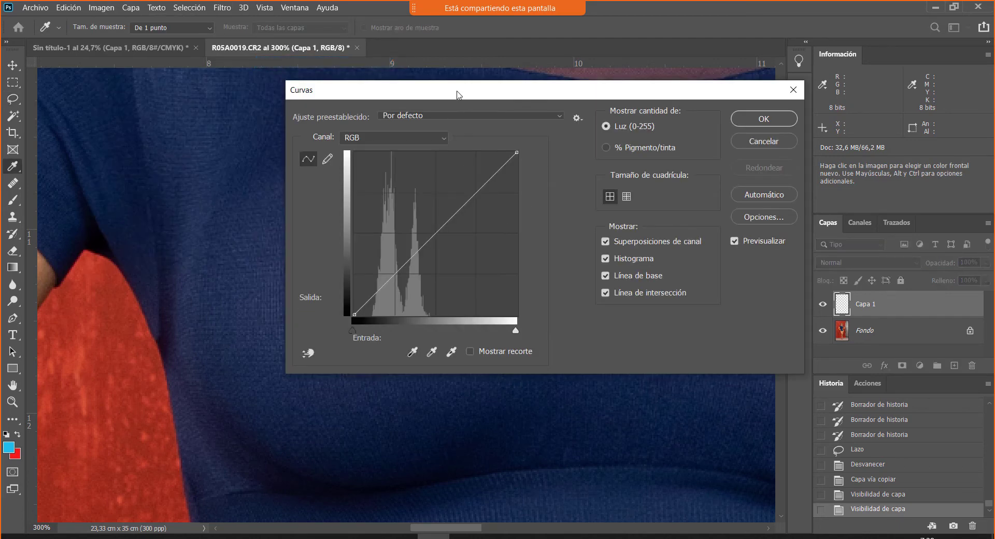
left_click_drag(456, 95, 719, 226)
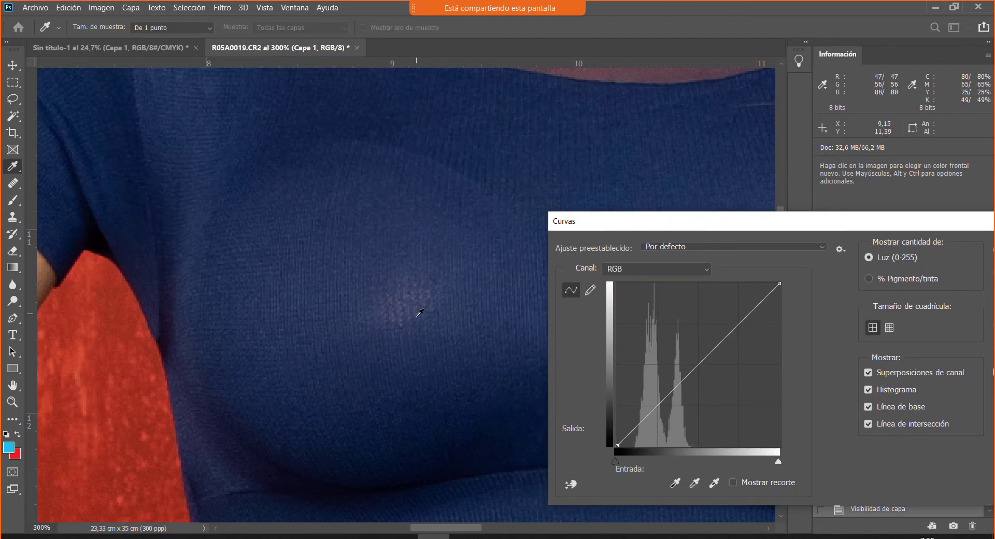
left_click(699, 367)
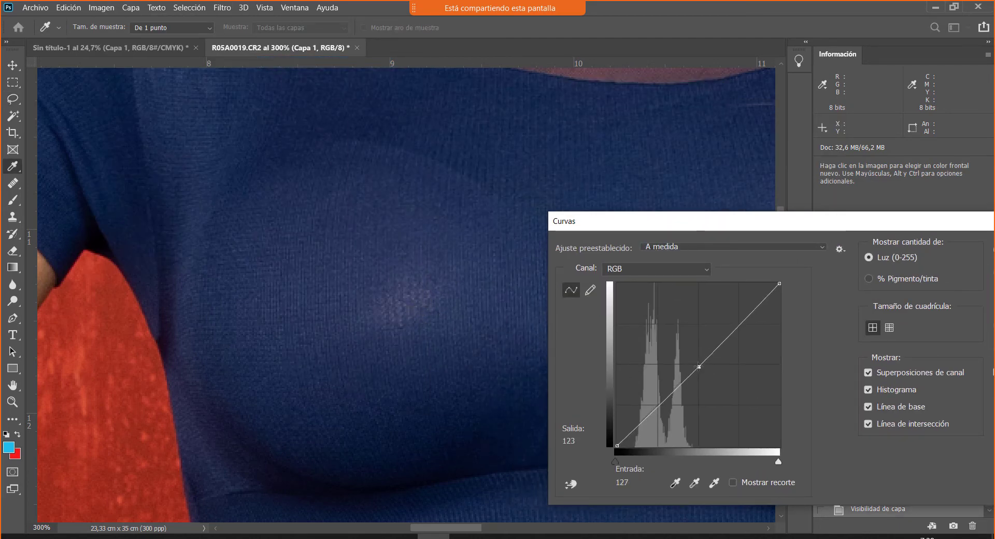
left_click_drag(699, 366, 692, 330)
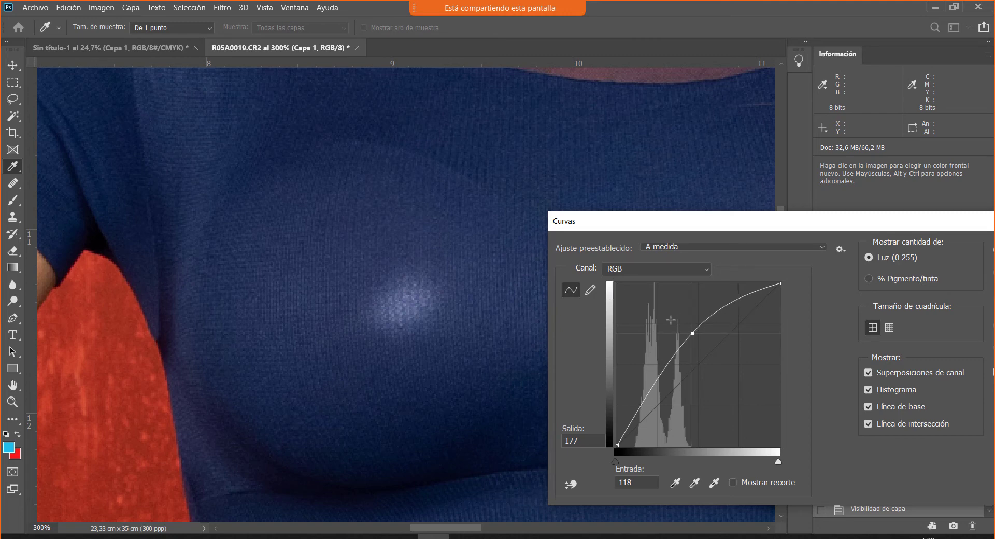
left_click_drag(700, 338, 752, 446)
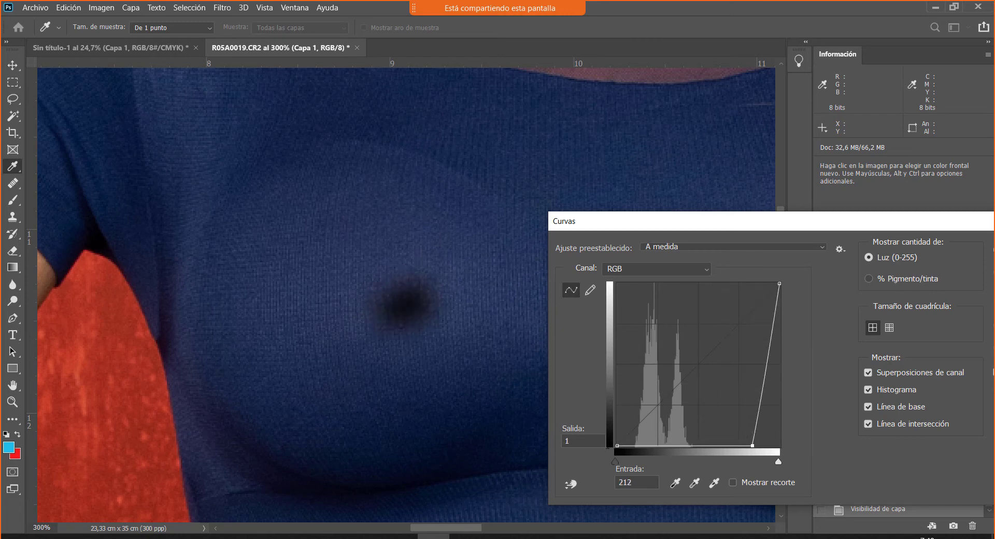
Step: Try a milder darkening of the patch with the composite RGB curve point at input 147, output 109, and discard the adjustment
left_click_drag(752, 446, 700, 373)
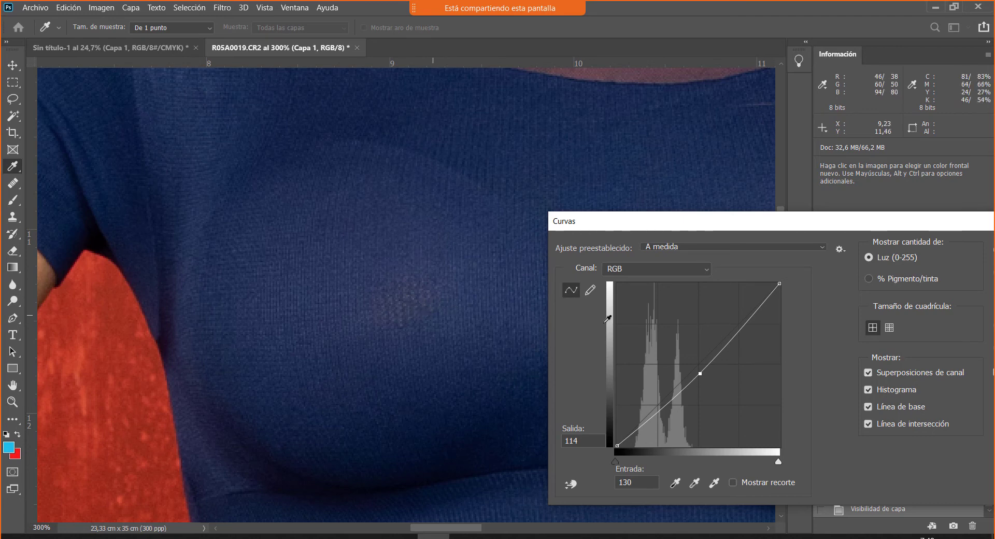
mouse_move(701, 373)
left_mouse_down()
mouse_move(705, 366)
mouse_move(697, 377)
left_mouse_up()
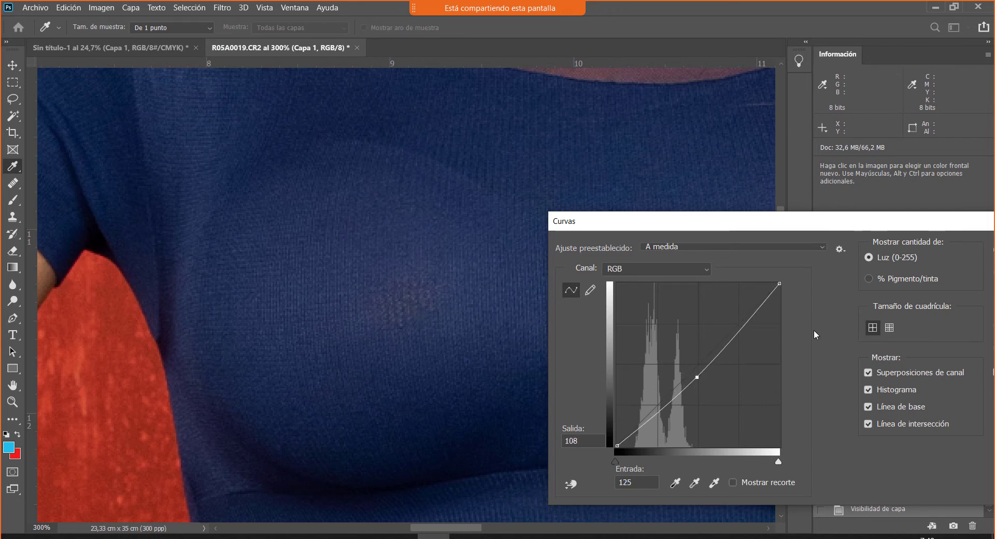
left_click_drag(858, 231, 867, 254)
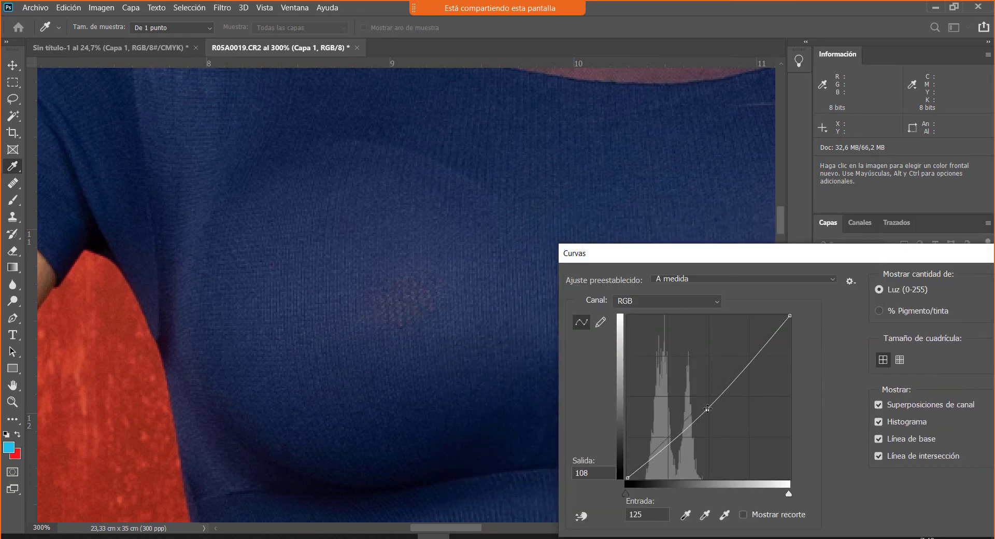
mouse_move(708, 409)
left_mouse_down()
mouse_move(717, 399)
mouse_move(725, 407)
left_mouse_up()
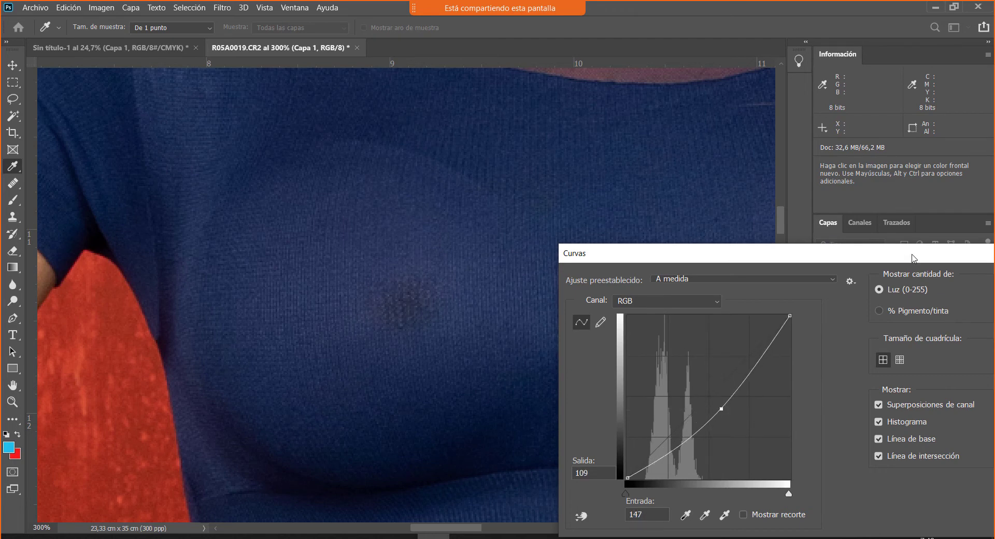
left_click_drag(915, 258, 534, 273)
left_click(676, 322)
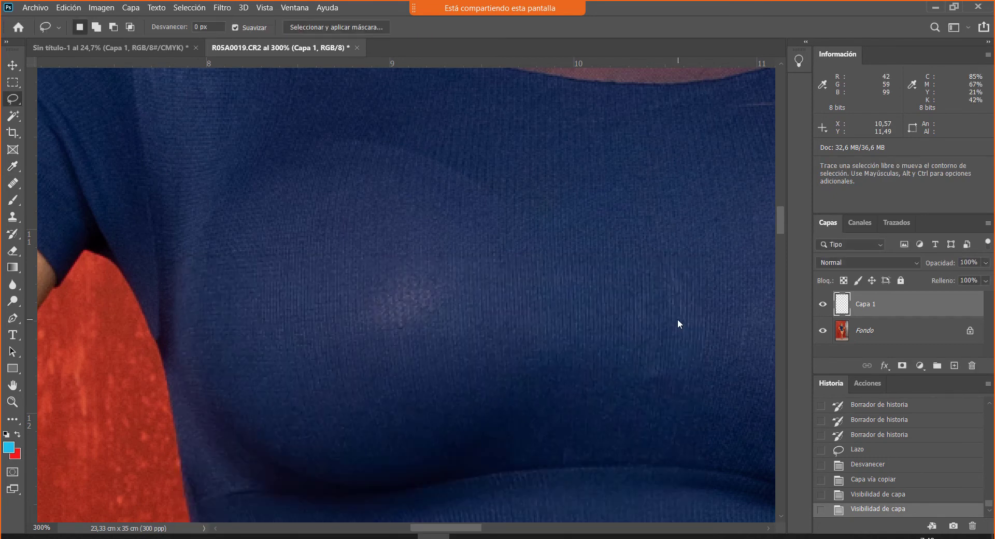
Step: Examine the shiny patch in the individual red, green and blue channels to compare its brightness against the surrounding fabric
left_click(860, 223)
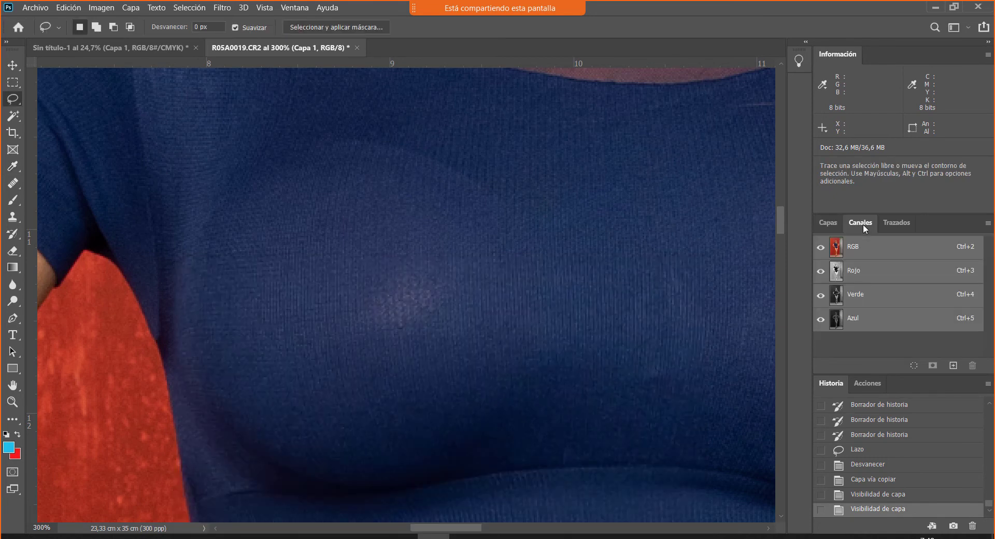
left_click(864, 275)
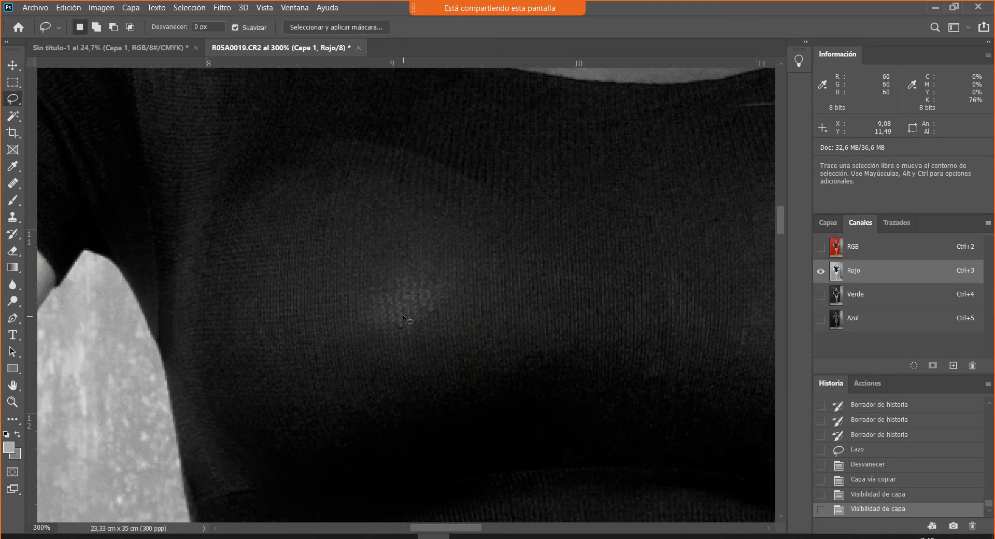
left_click(885, 302)
left_click(869, 324)
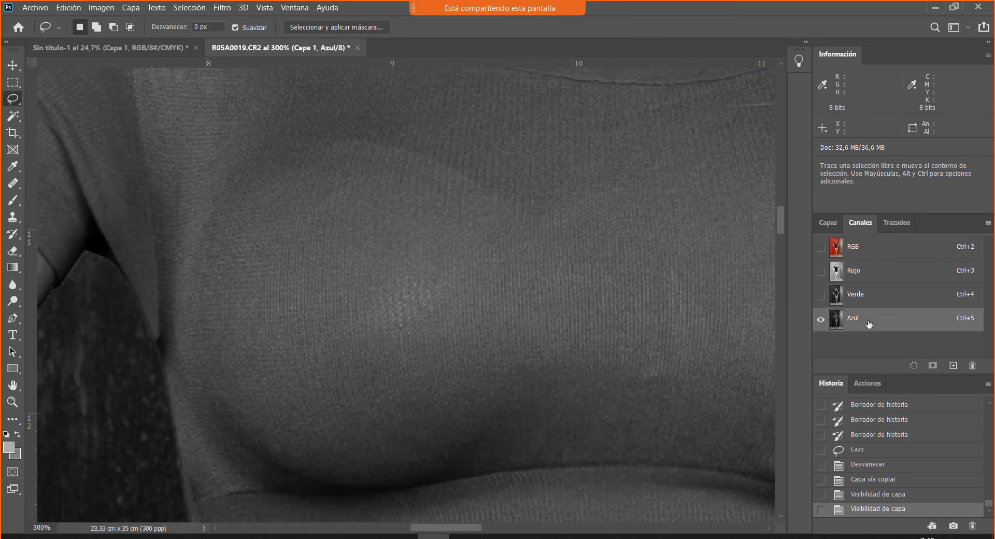
left_click(884, 276)
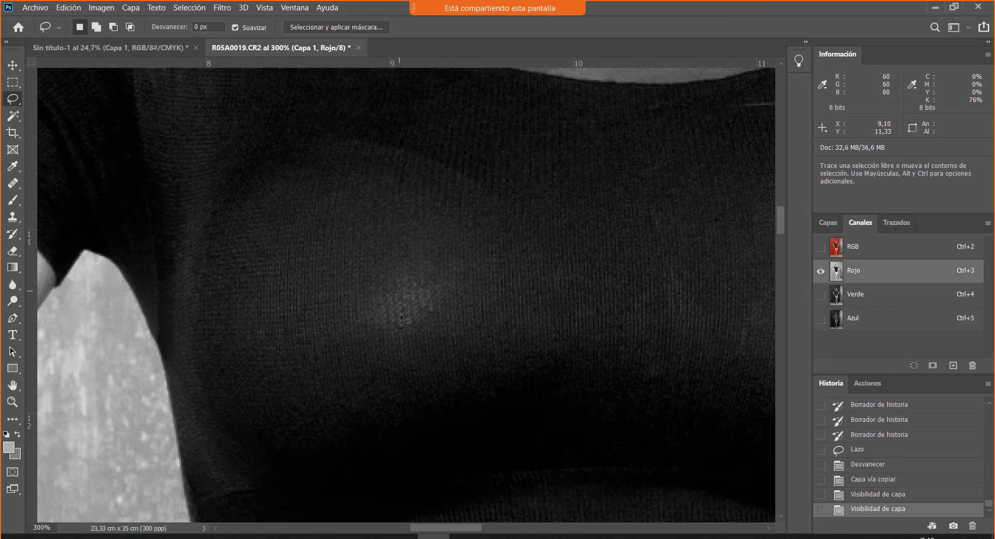
left_click(880, 300)
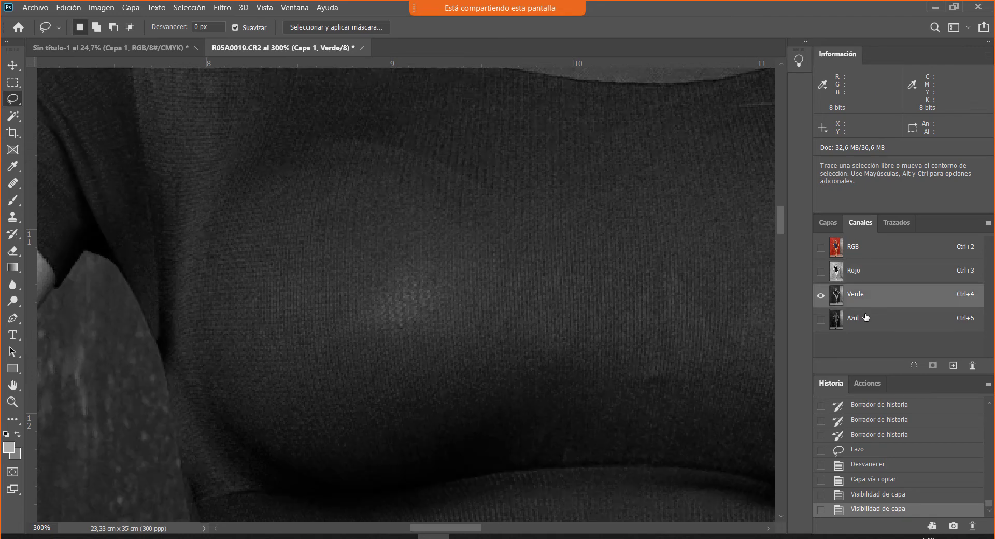
Step: Lower the patch's blue channel in Curves with shadow, midtone and highlight points, placing the highlight point at input 214, output 202
left_click(879, 323)
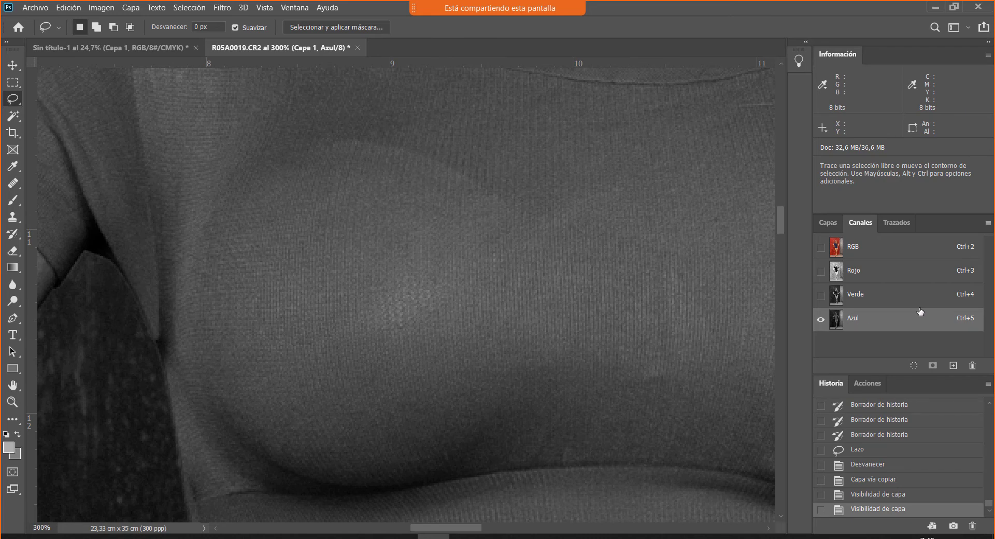
left_click(110, 9)
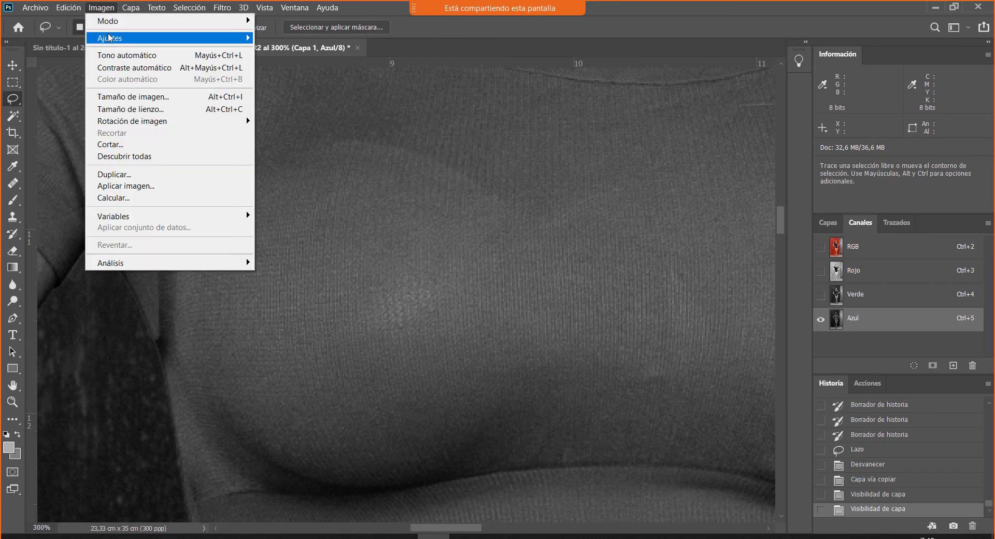
mouse_move(112, 41)
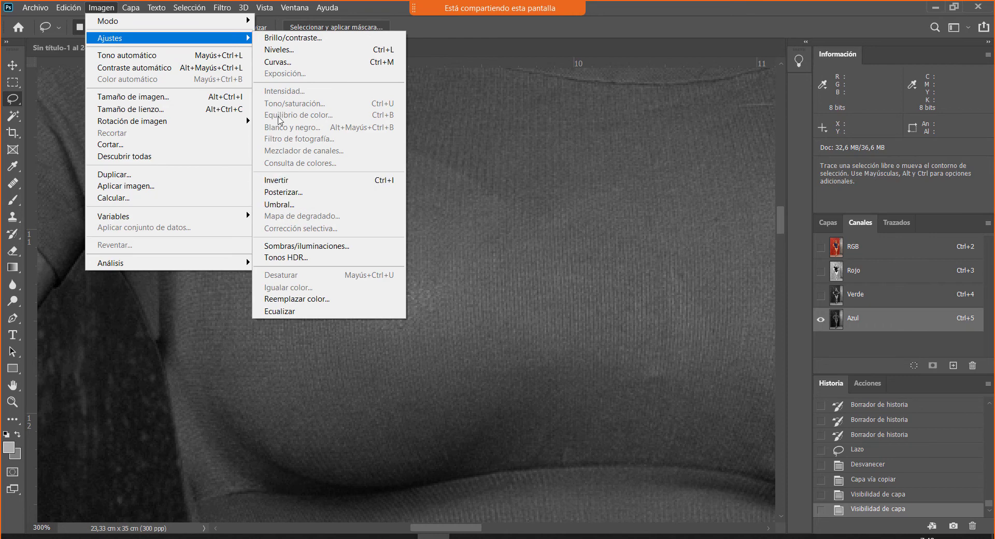
left_click(277, 62)
left_click_drag(429, 74, 782, 187)
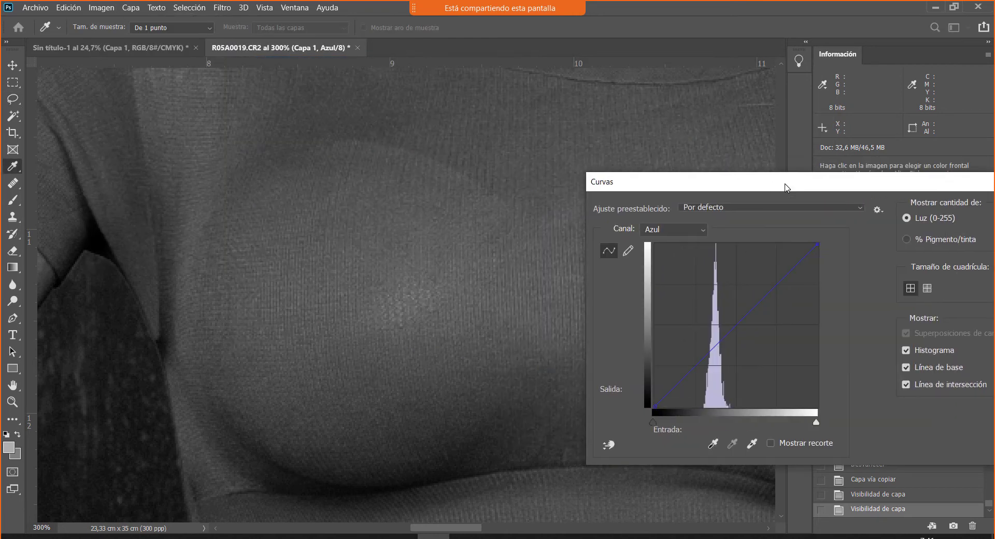
left_click(741, 328)
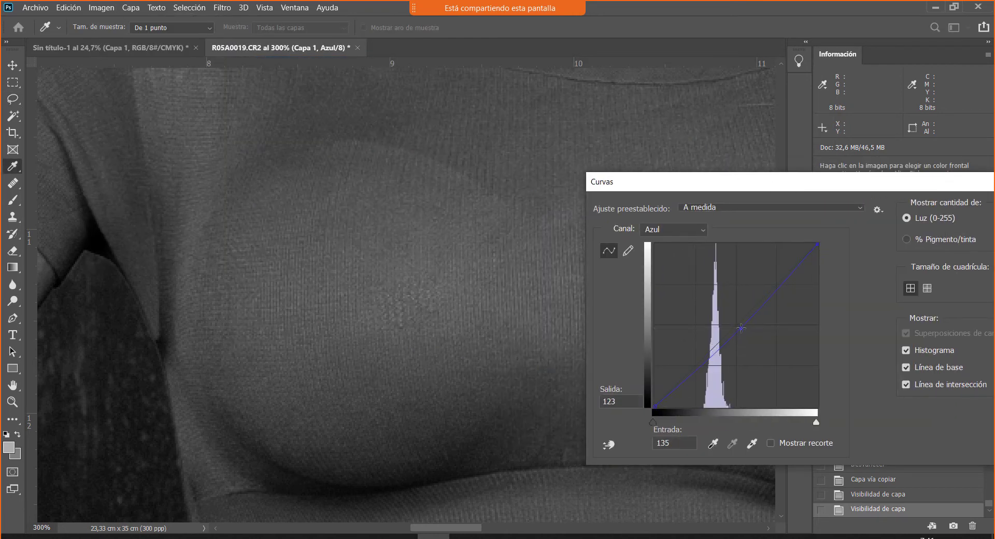
key("Left")
key("Left")
key("Left")
key("Up")
key("Up")
left_click(687, 379)
left_click_drag(792, 273, 792, 277)
left_click_drag(677, 182, 598, 110)
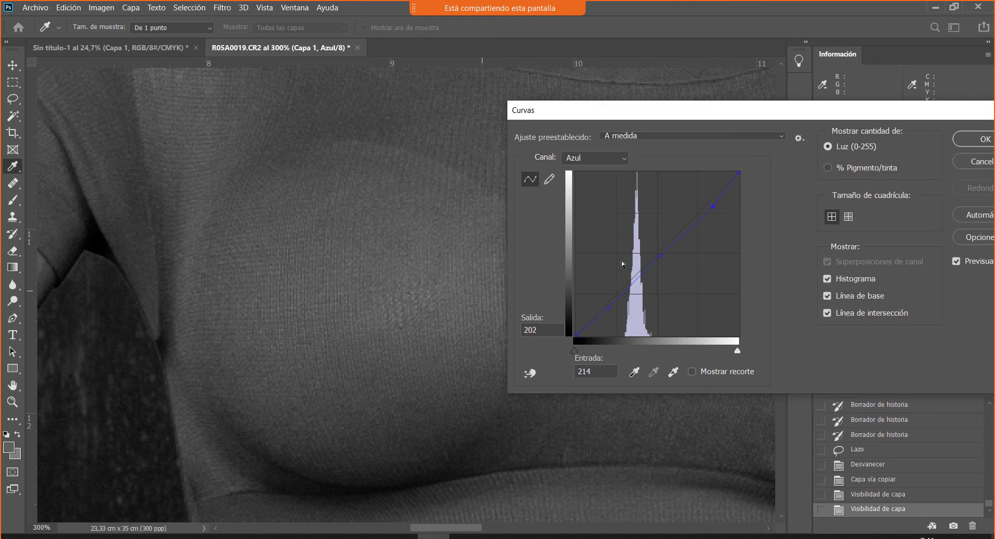
Step: Refine the blue curve with a point at input 94, output 83, return the highlight point close to the baseline, and apply the adjustment
mouse_move(430, 308)
left_mouse_down()
mouse_move(395, 309)
mouse_move(413, 302)
left_mouse_up()
left_click(635, 280)
left_click_drag(636, 280, 635, 284)
left_click_drag(710, 207, 730, 221)
left_click_drag(729, 233, 707, 206)
left_click_drag(634, 283, 636, 283)
left_click(589, 162)
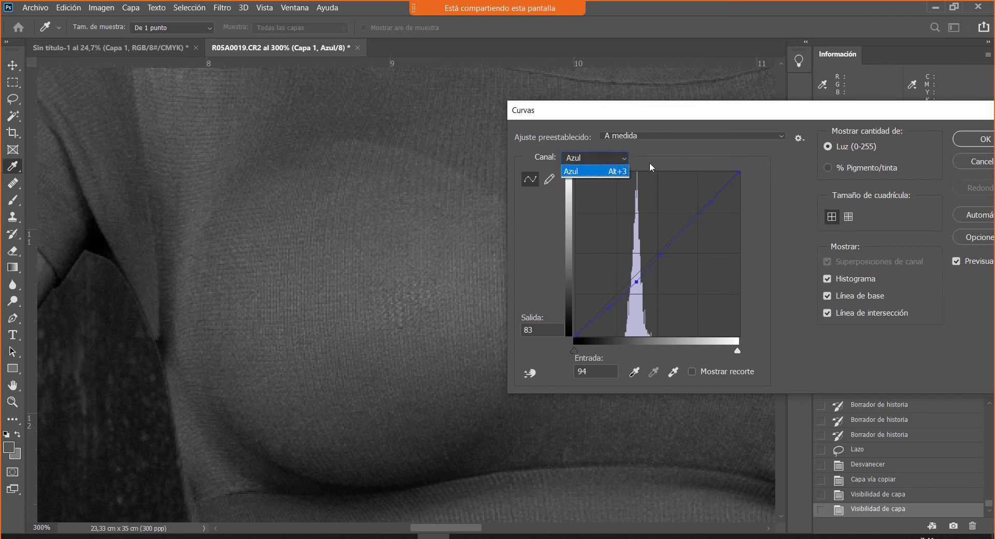
left_click(973, 136)
left_click(974, 140)
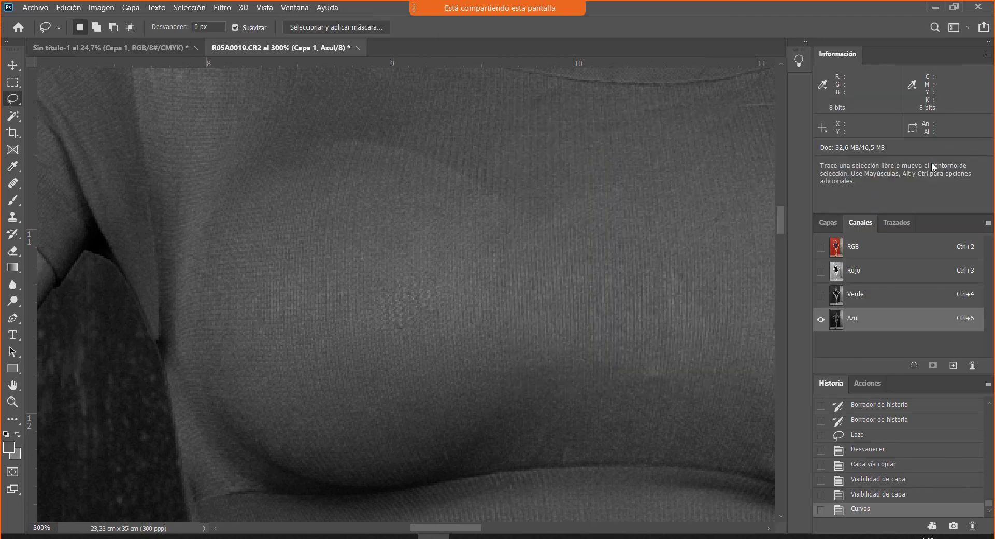
Step: Darken the patch's green channel with a Curves point at input 60, output 47, matching the surrounding fabric, and apply it
left_click(869, 300)
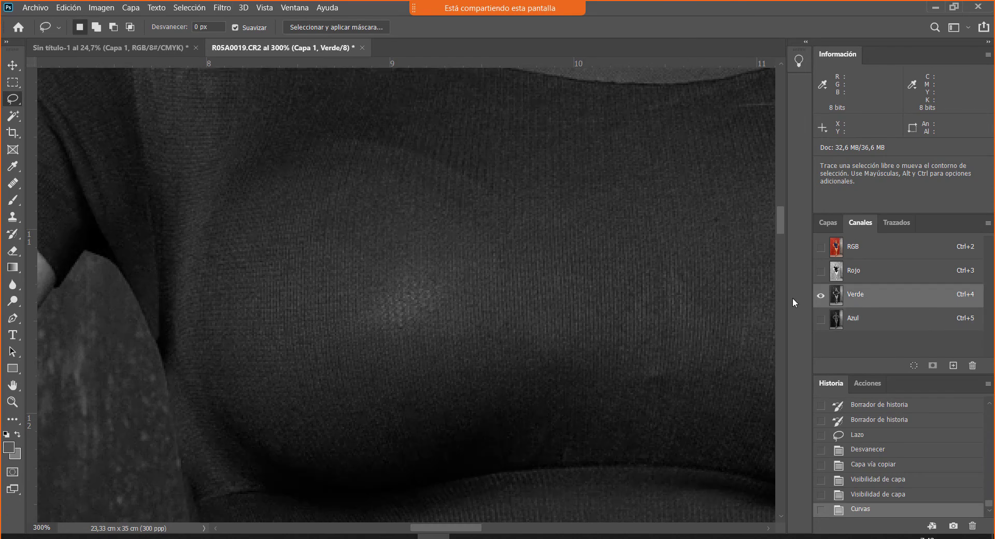
left_click(96, 9)
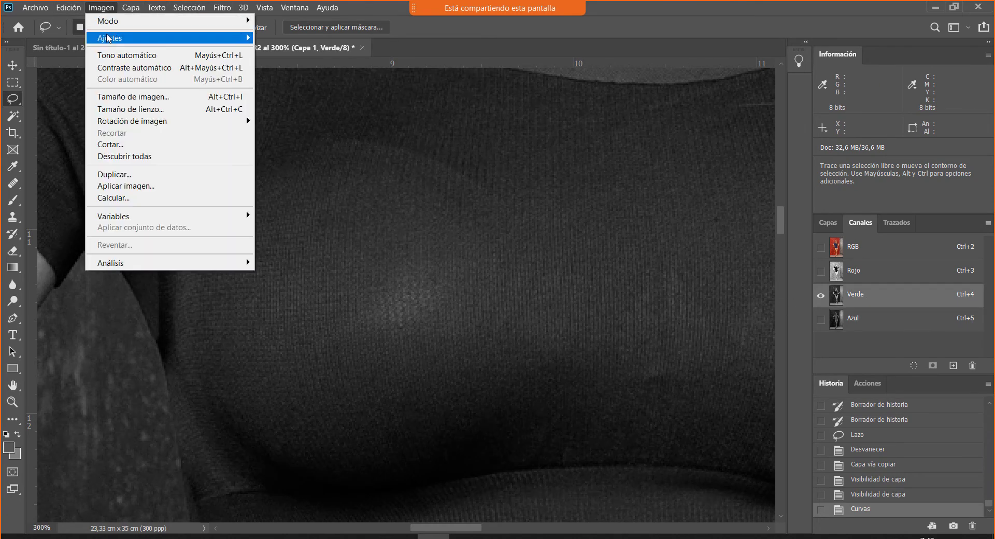
mouse_move(109, 39)
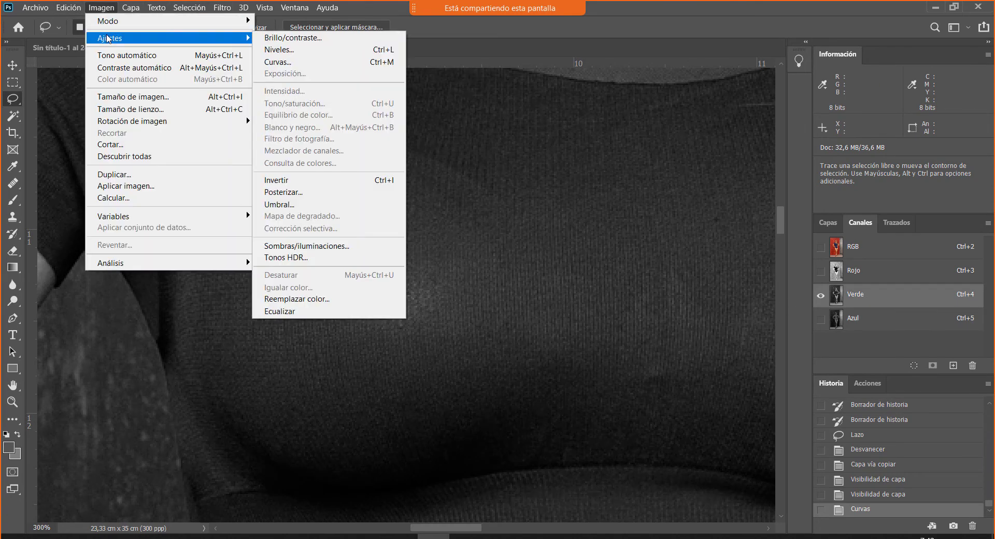
left_click(291, 62)
left_click_drag(448, 79, 657, 96)
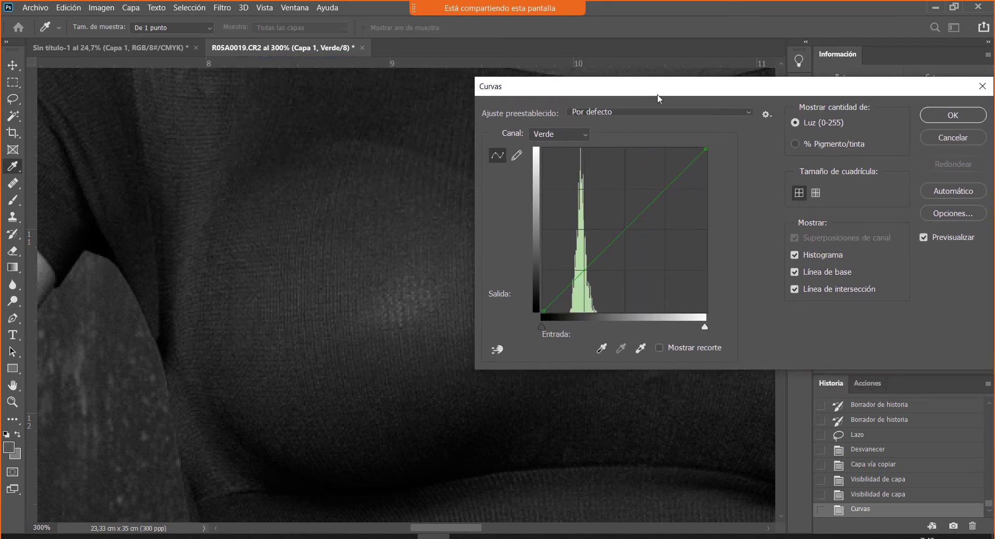
left_click(403, 302)
left_click(384, 309)
mouse_move(386, 310)
left_mouse_down()
mouse_move(443, 281)
mouse_move(431, 192)
left_mouse_up()
left_click(584, 272)
left_click_drag(584, 272, 582, 283)
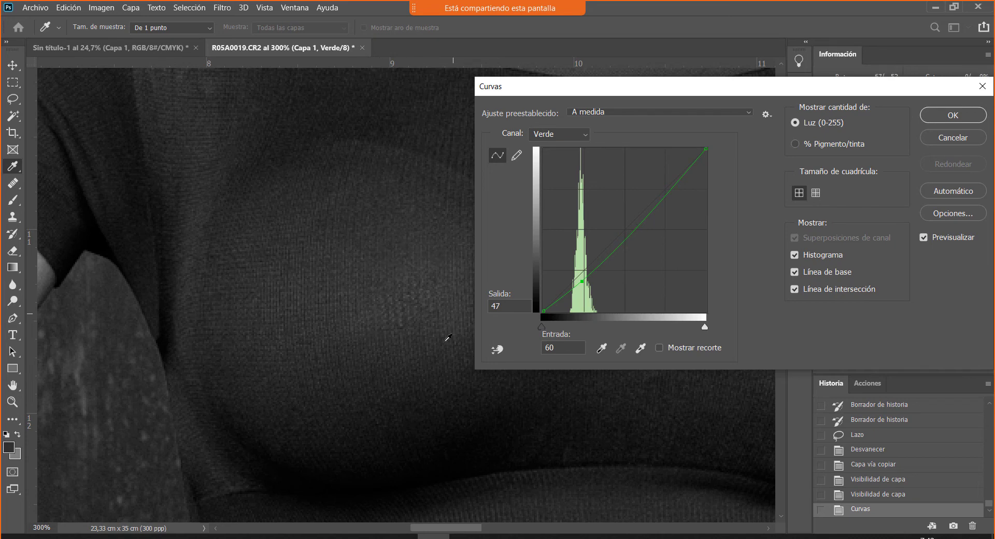
left_click(949, 123)
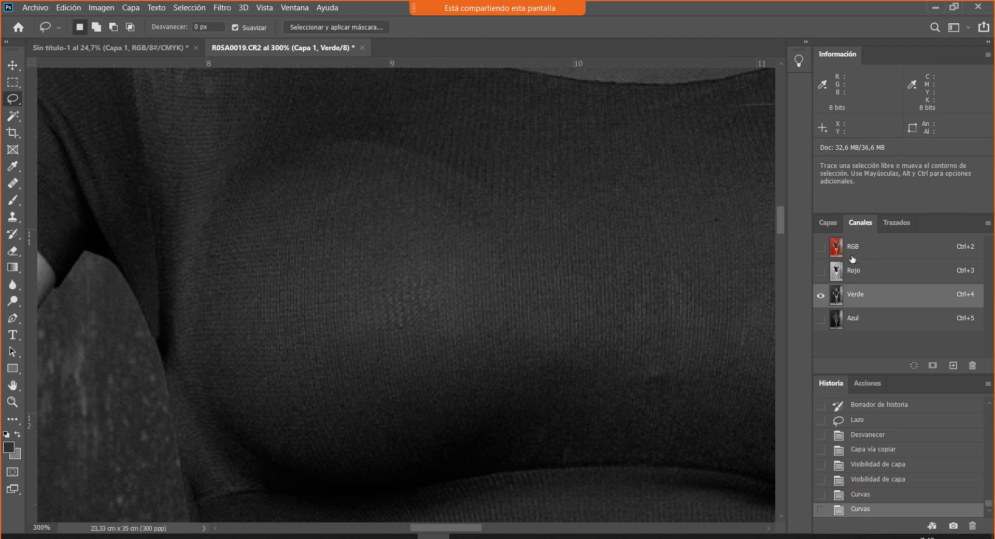
Step: Darken the shiny patch's red channel with a Curves point at input 67, output 53, and apply the adjustment
left_click(886, 273)
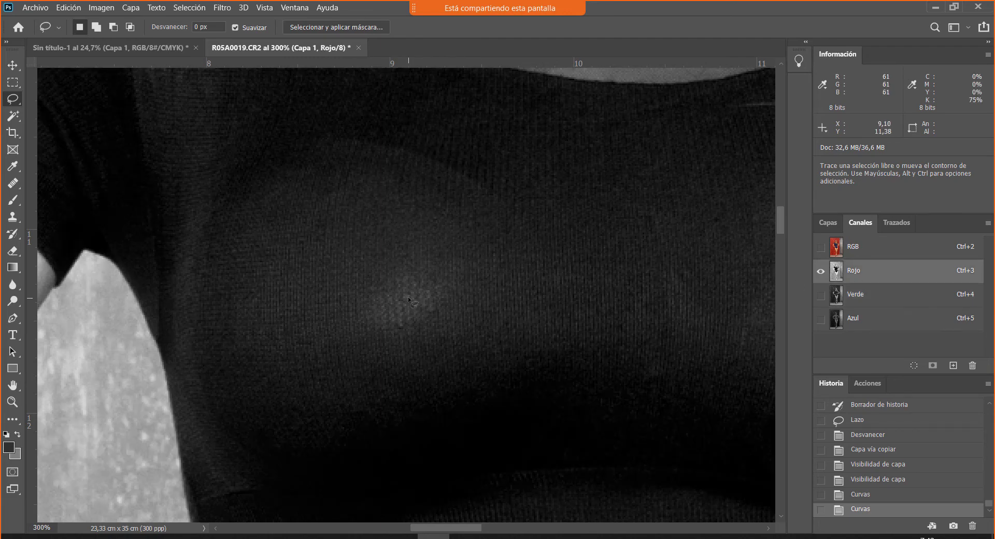
left_click(101, 8)
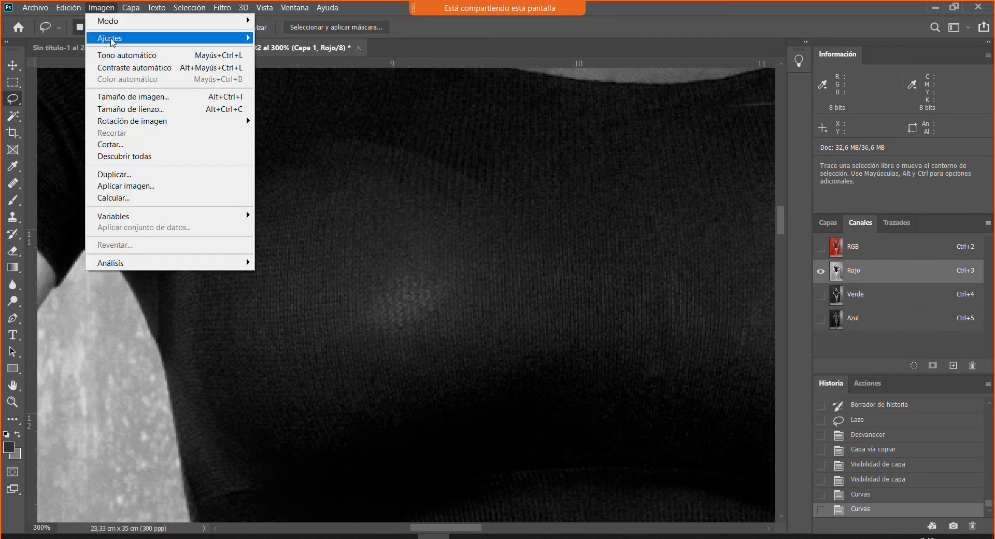
mouse_move(113, 41)
left_click(280, 62)
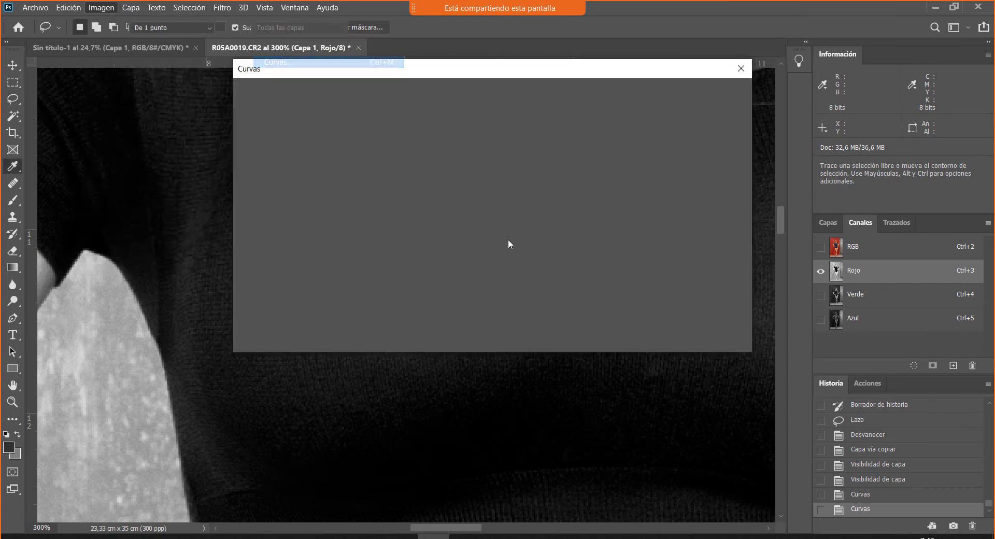
left_click_drag(405, 70, 713, 125)
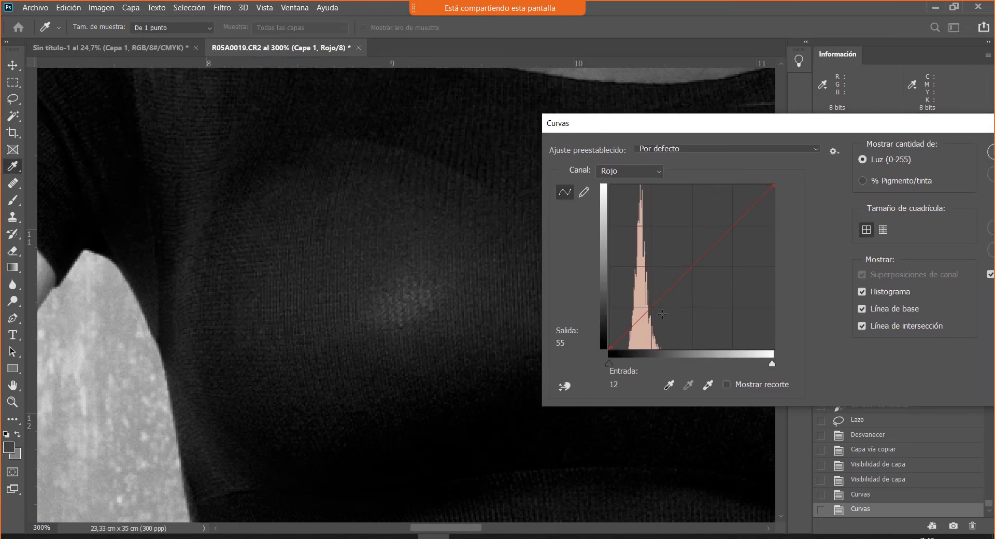
left_click_drag(657, 303, 653, 315)
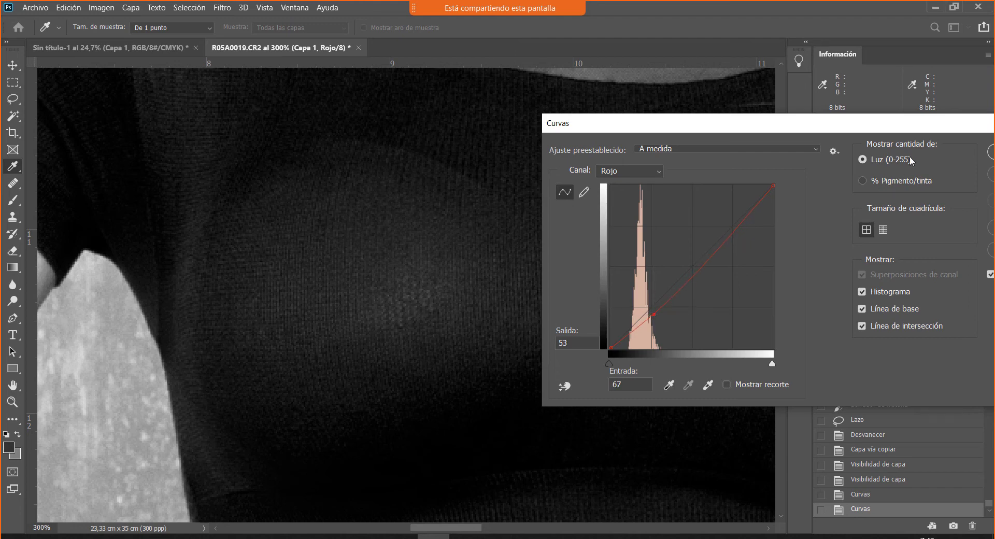
left_click(993, 152)
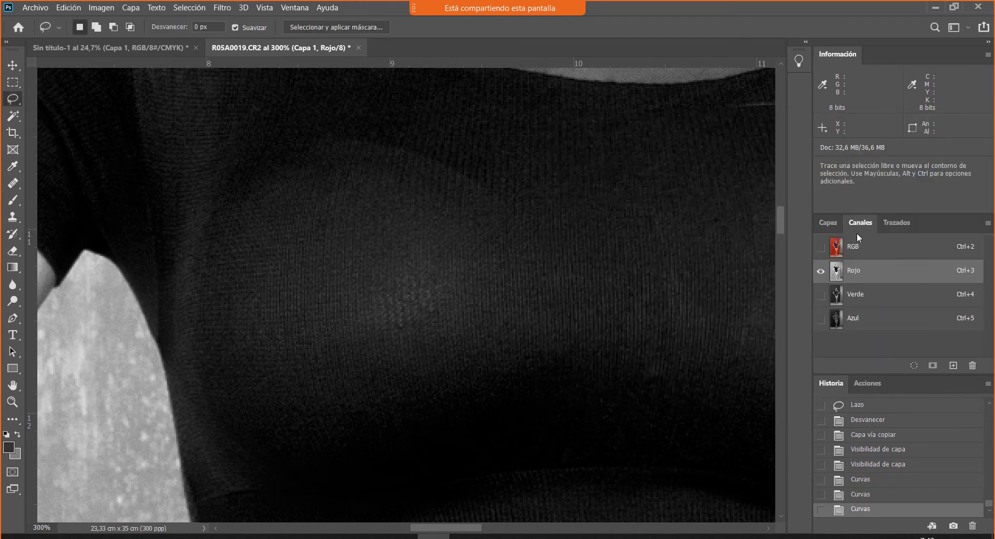
Step: Compare the corrected patch with the original by toggling Capa 1 in full colour, and merge it down into Fondo
left_click(875, 249)
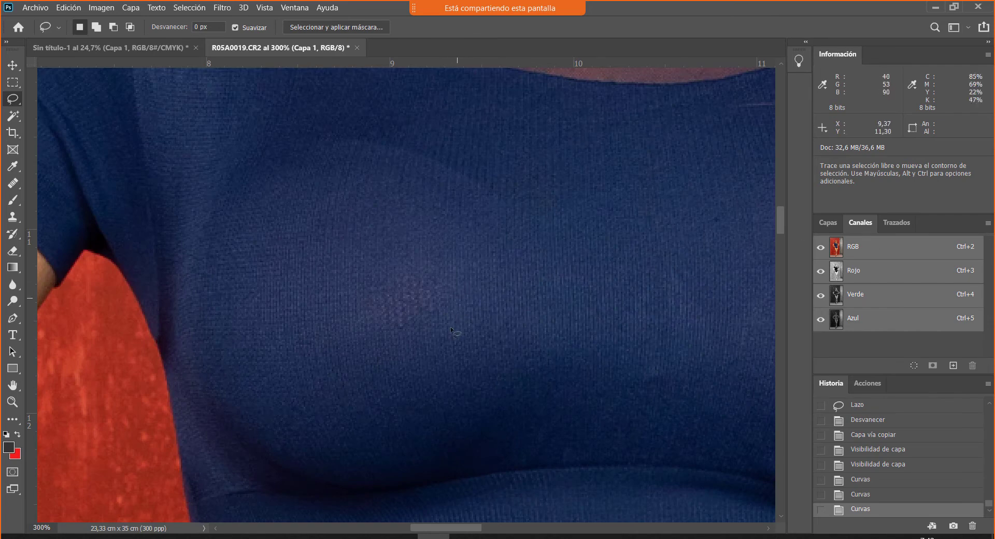
left_click(828, 222)
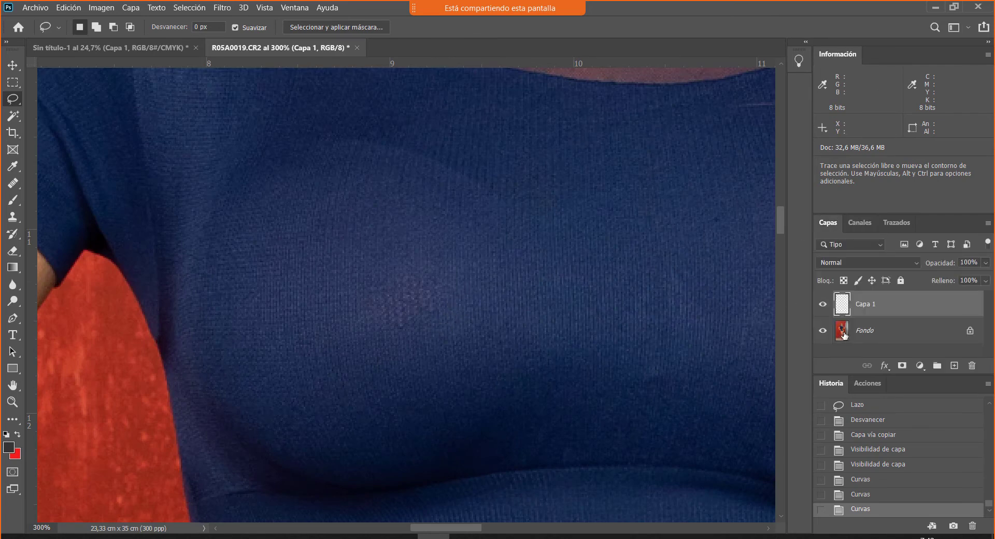
left_click(823, 305)
left_click(823, 305)
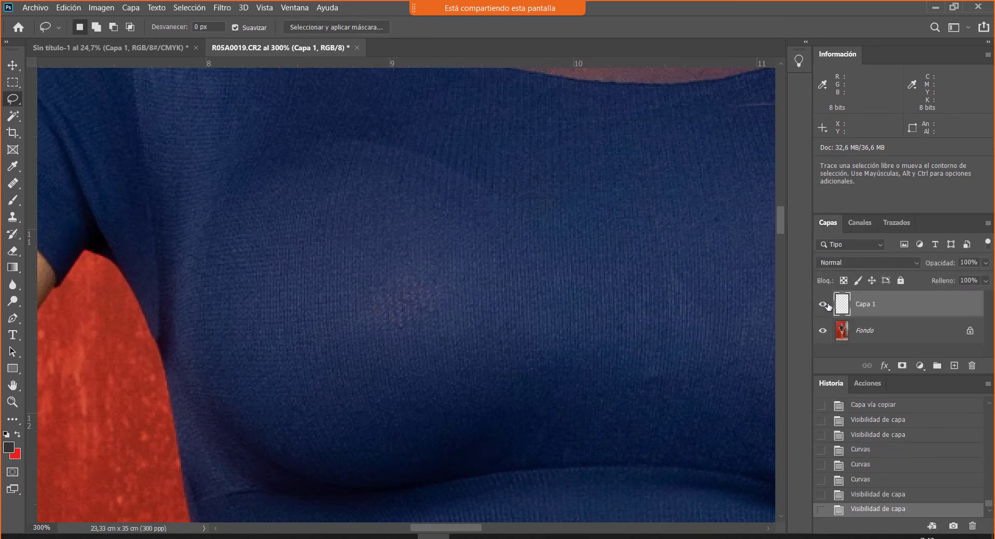
left_click(823, 304)
left_click(824, 304)
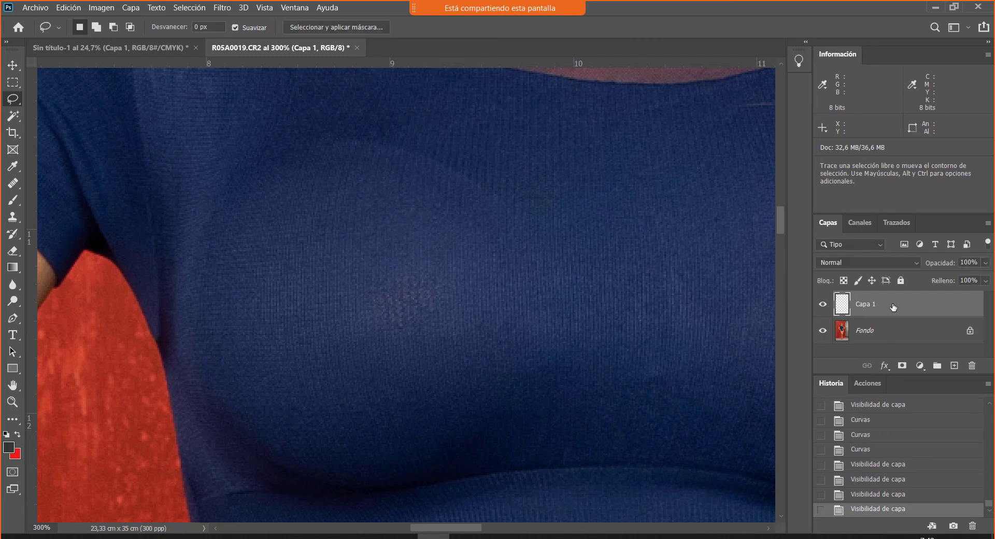
key("ctrl")
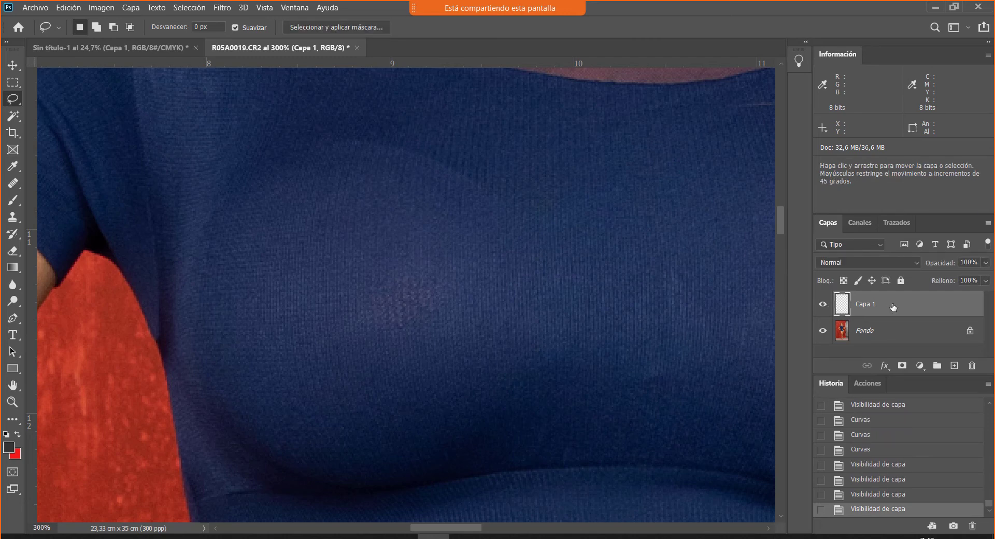
key("ctrl+e")
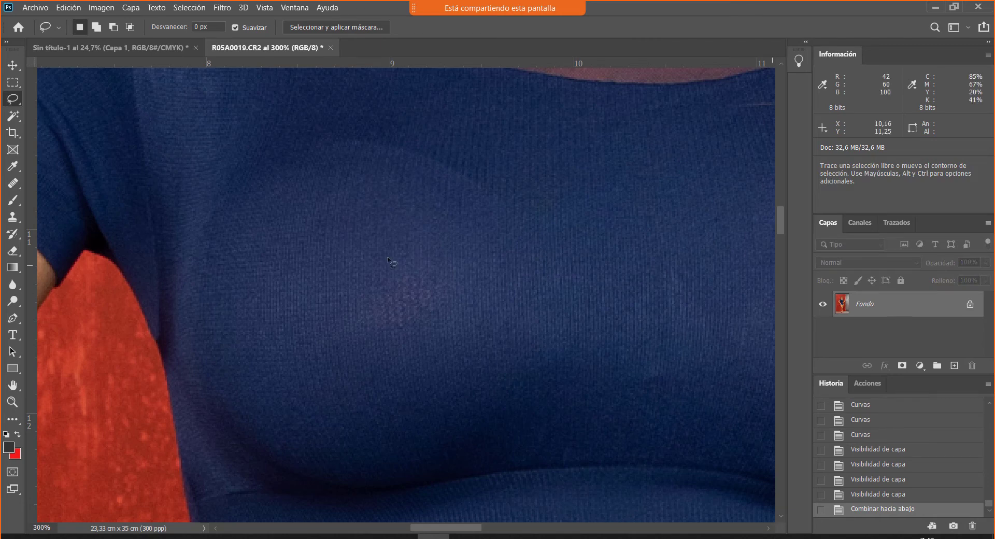
Step: Blend the remaining shine on the chest with the Clone Stamp at 20% opacity and brush size 42, sampling nearby fabric
left_click(12, 216)
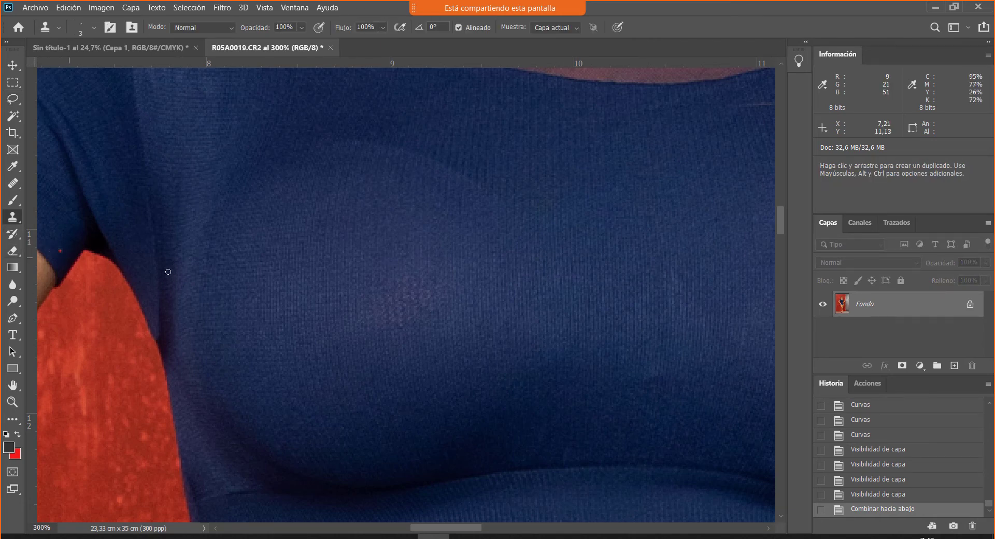
mouse_move(311, 247)
left_mouse_down()
mouse_move(357, 253)
mouse_move(355, 194)
left_mouse_up()
left_click_drag(368, 116, 368, 116)
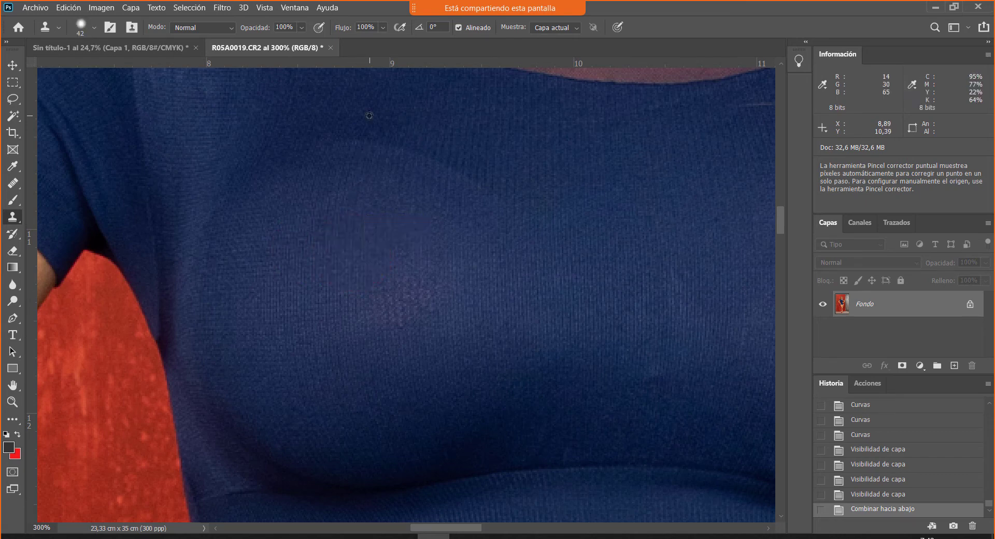
left_click(301, 27)
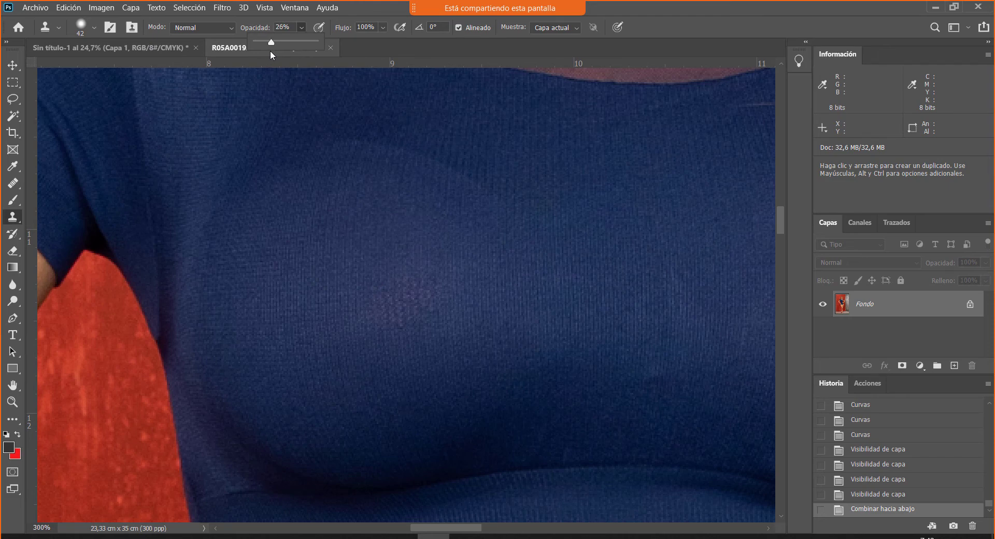
left_click_drag(269, 51, 265, 51)
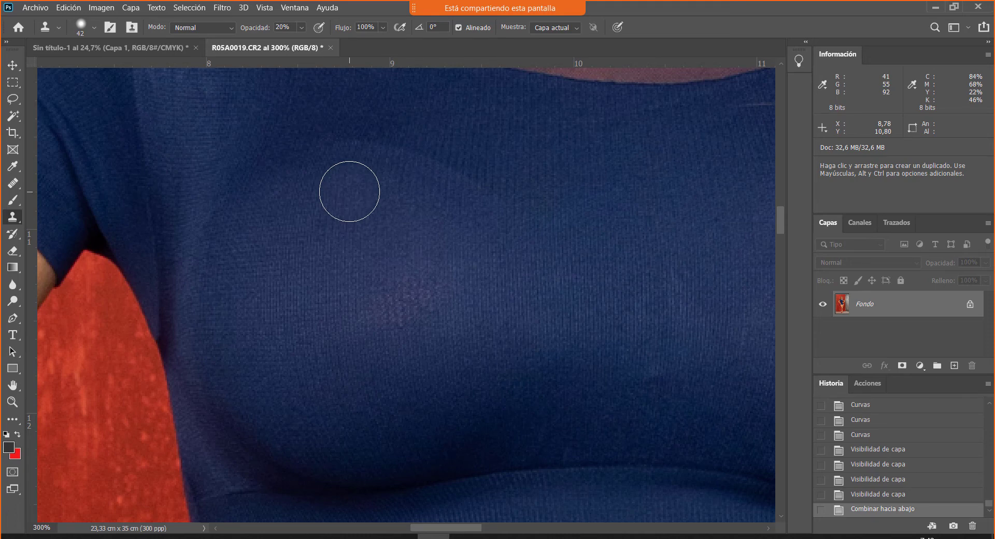
key("3")
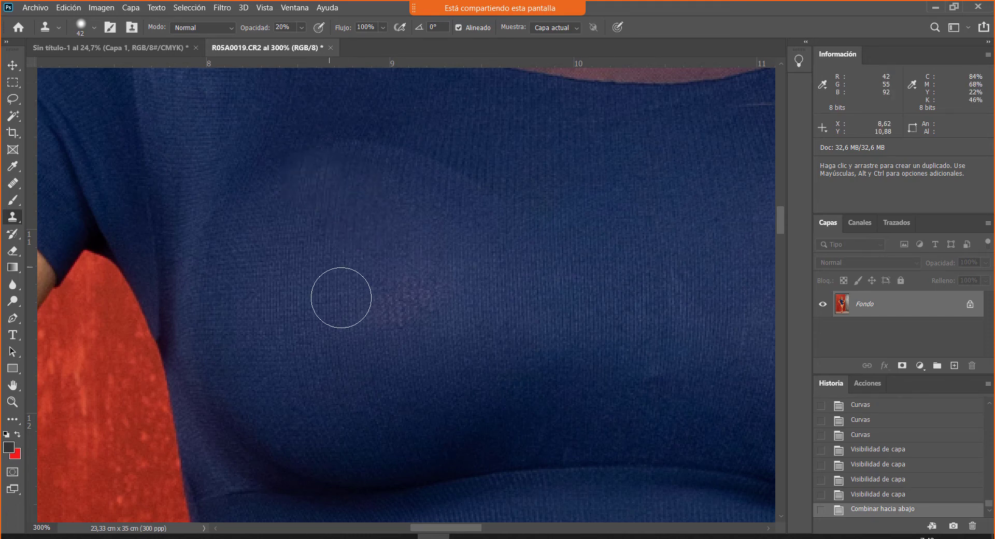
left_click(392, 233, "alt")
mouse_move(408, 281)
left_mouse_down()
mouse_move(374, 329)
mouse_move(415, 318)
mouse_move(440, 283)
mouse_move(366, 323)
mouse_move(423, 336)
mouse_move(451, 262)
left_mouse_up()
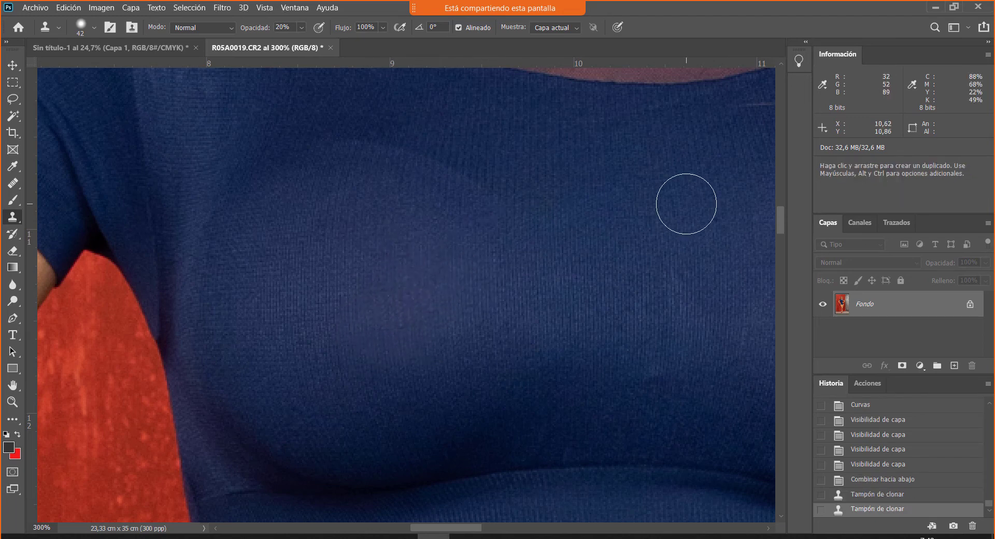
Step: Compare the photo's original history state with the latest retouched state
scroll(686, 204, "down", 1)
scroll(897, 456, "up", 10)
left_click(948, 408)
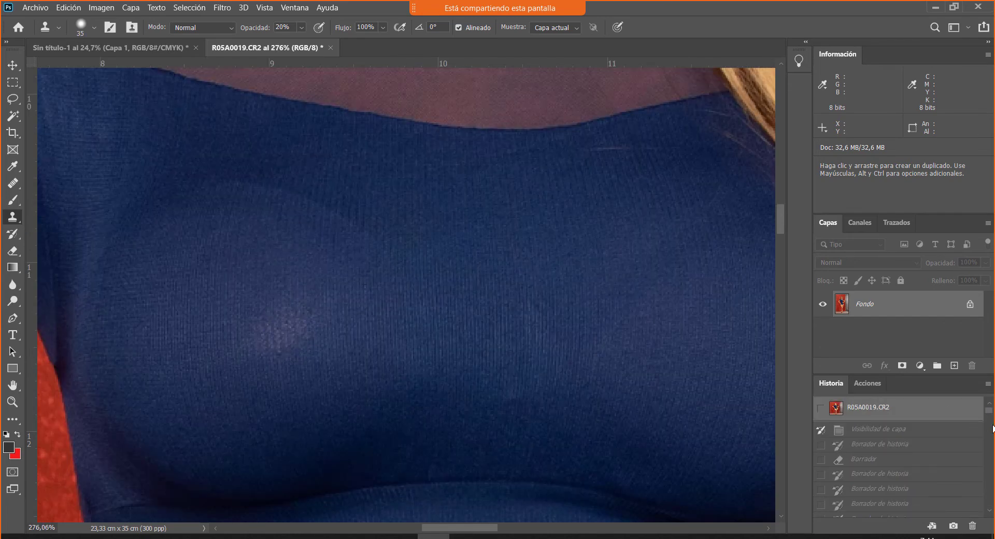
scroll(990, 408, "down", 10)
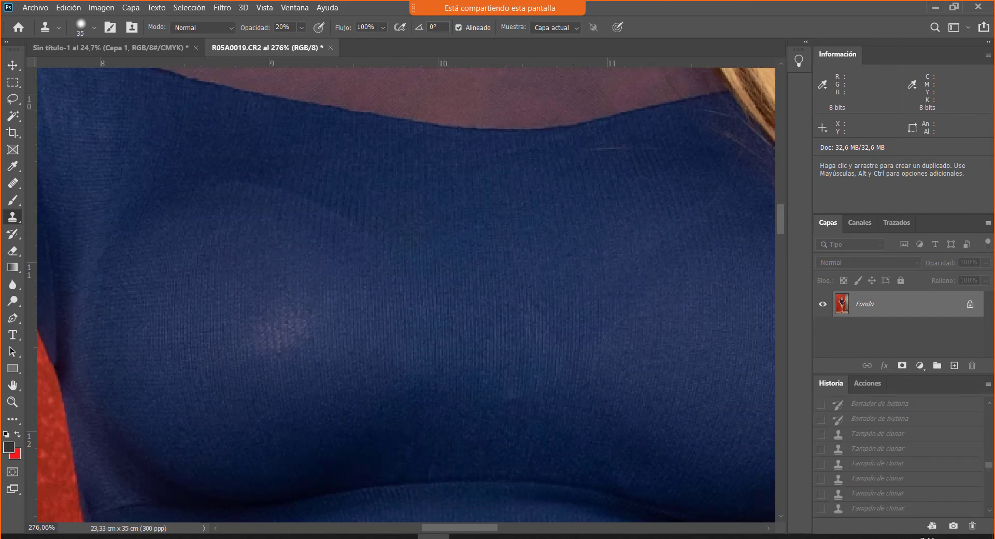
left_click(881, 510)
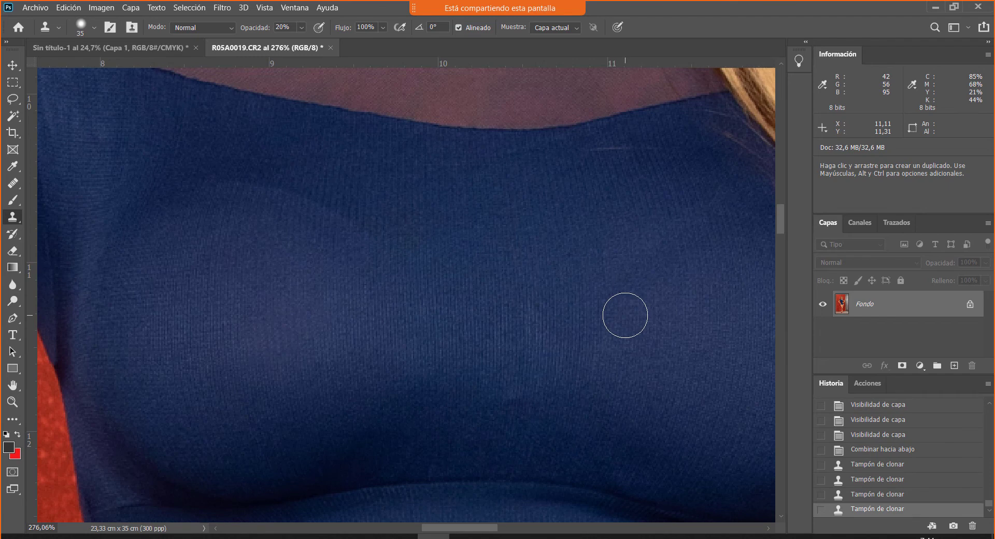
Step: Retouch small blemishes on the ribbed fabric between and below the bust with the Healing Brush, using brush size 12
left_click_drag(507, 403, 493, 398)
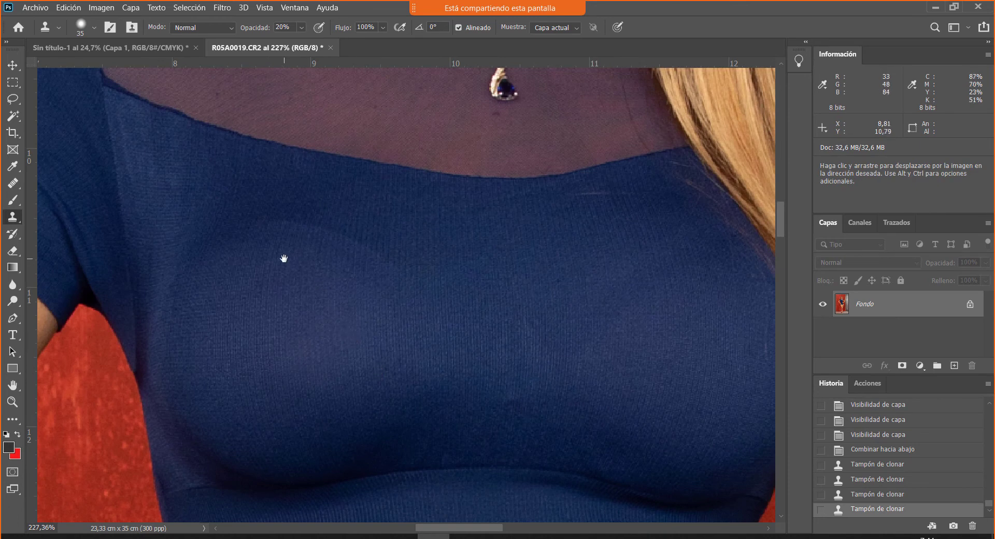
left_click_drag(354, 401, 392, 422)
left_click_drag(392, 422, 400, 422)
key("j")
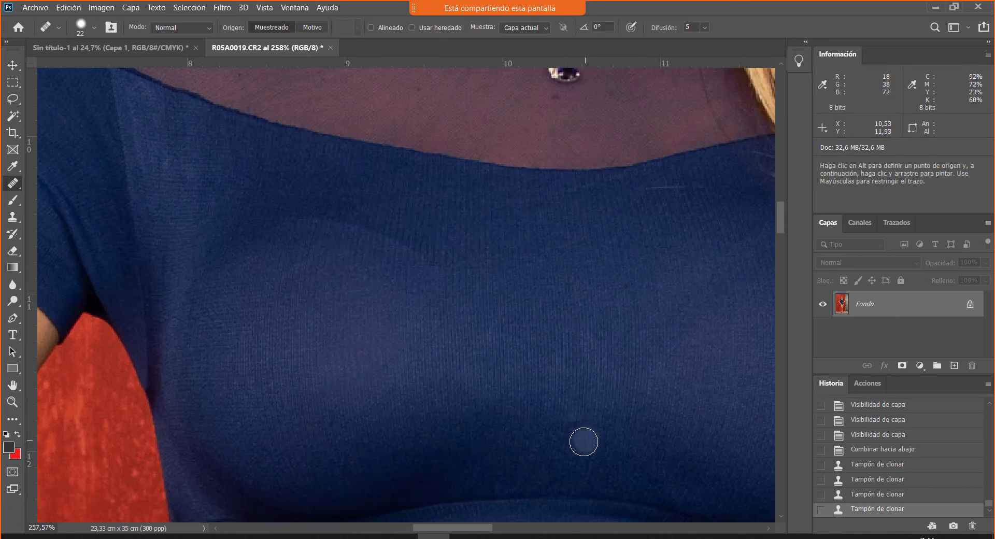
left_click_drag(576, 439, 581, 445)
left_click(573, 445)
left_click(578, 421)
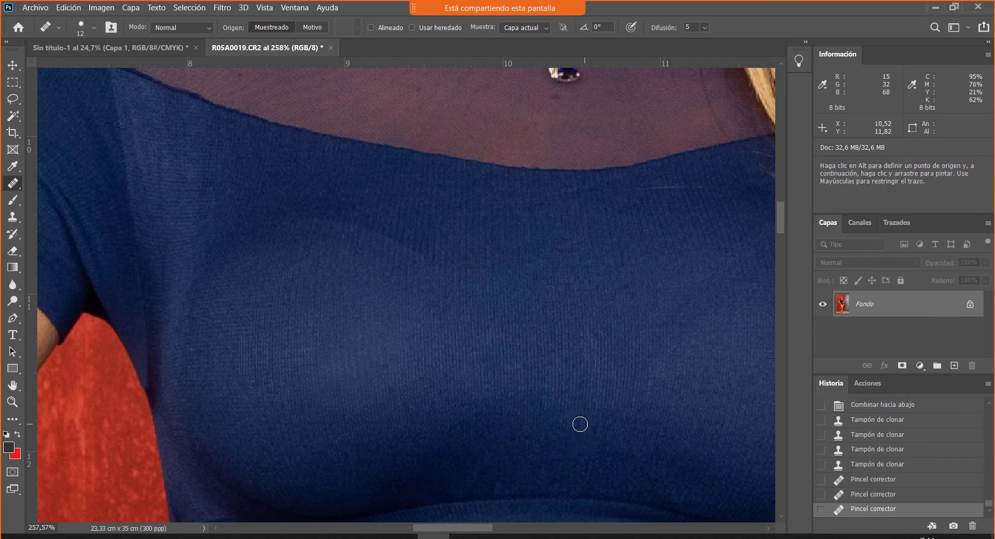
left_click(582, 446)
left_click(599, 420)
left_click(617, 465)
left_click(575, 442)
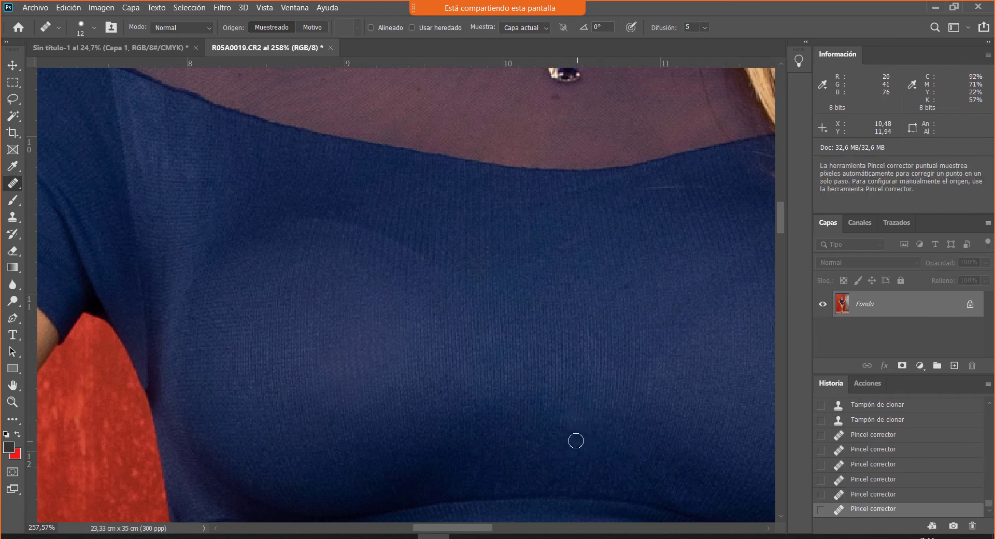
left_click(623, 387)
left_click(583, 460, "alt")
left_click(583, 450)
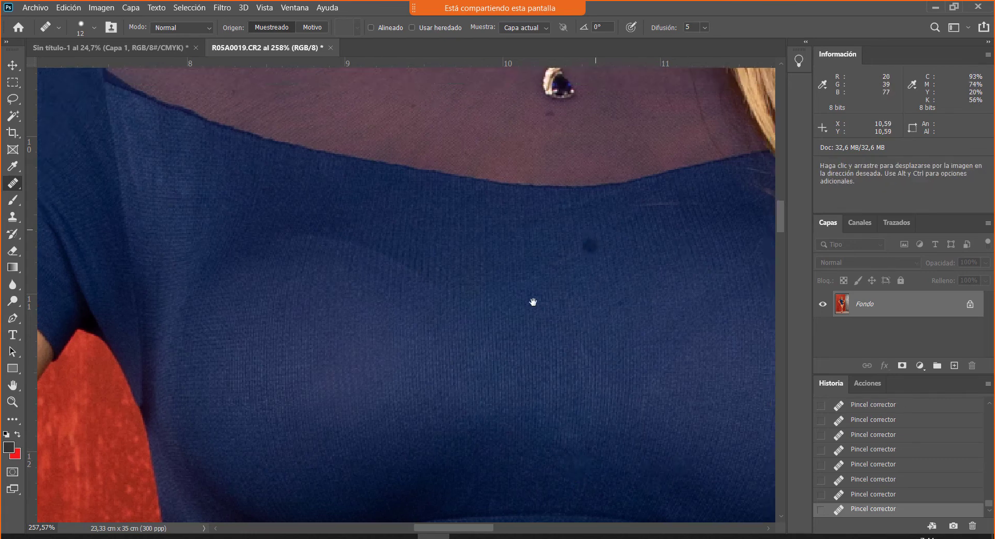
Step: Outline the shiny patch on the sheer mesh beside the sleeve seam with a freehand Lasso selection
scroll(534, 299, "up", 3)
scroll(534, 299, "right", 3)
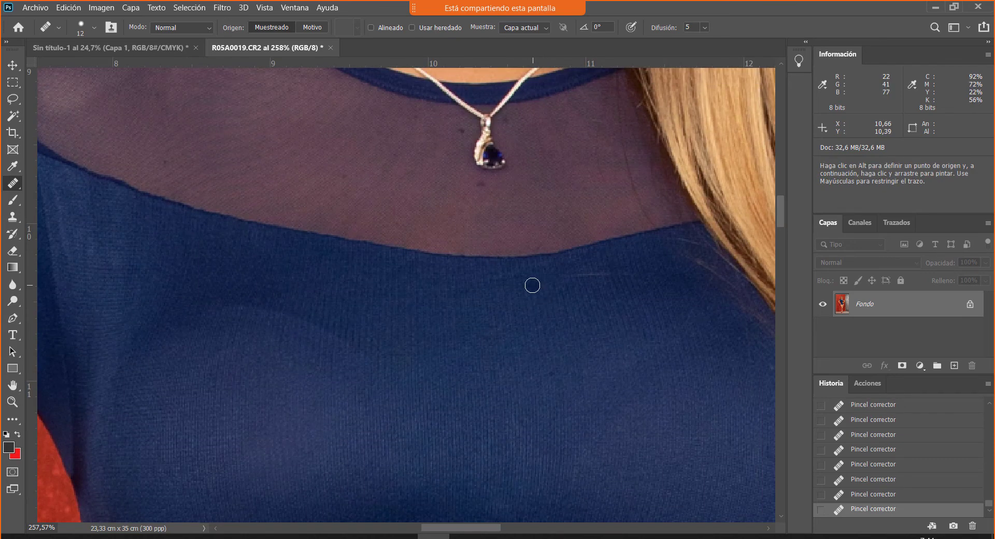
left_click_drag(266, 306, 457, 389)
left_click_drag(222, 205, 298, 221)
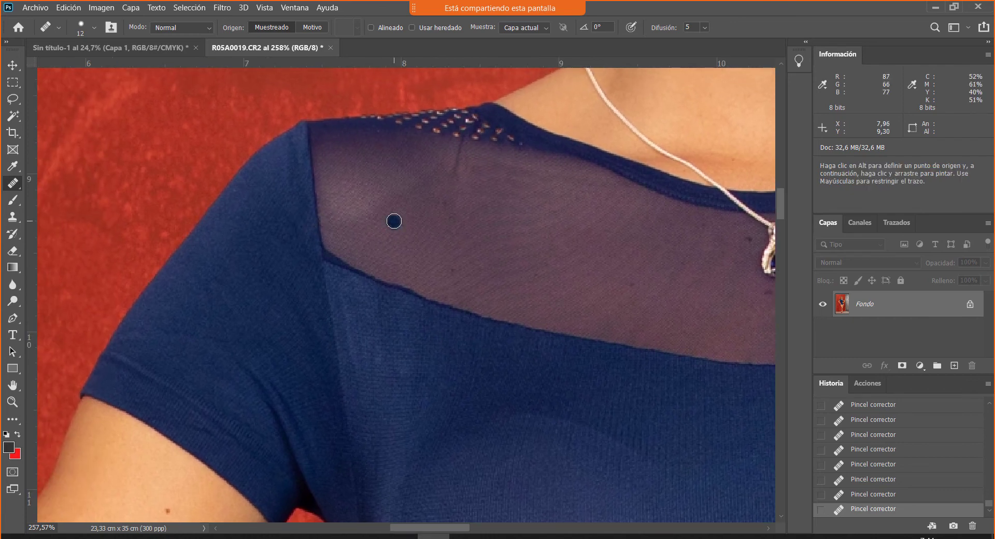
key("l")
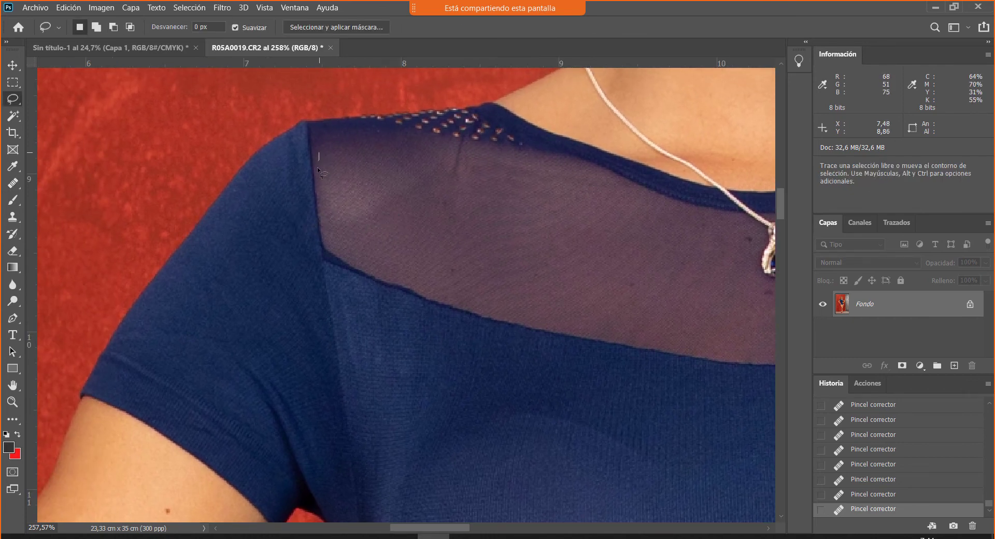
left_click_drag(400, 195, 433, 174)
left_click_drag(371, 160, 320, 154)
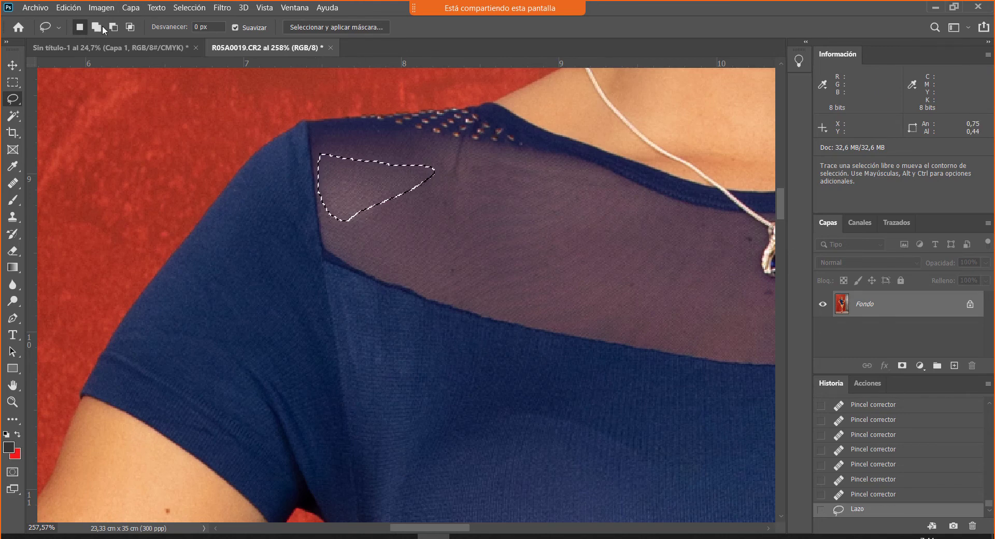
Step: Feather the mesh patch selection by 8 pixels
left_click(189, 7)
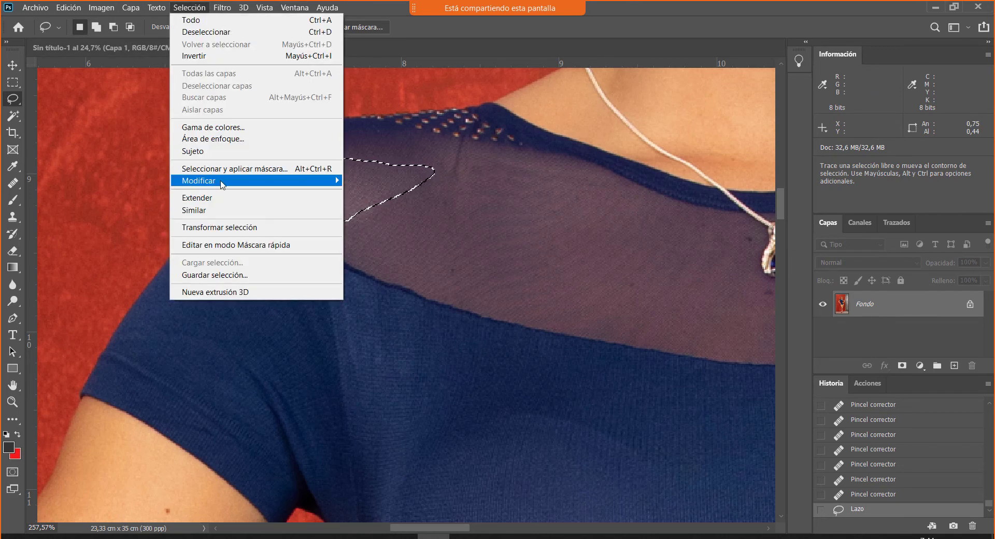
mouse_move(222, 181)
left_click(392, 229)
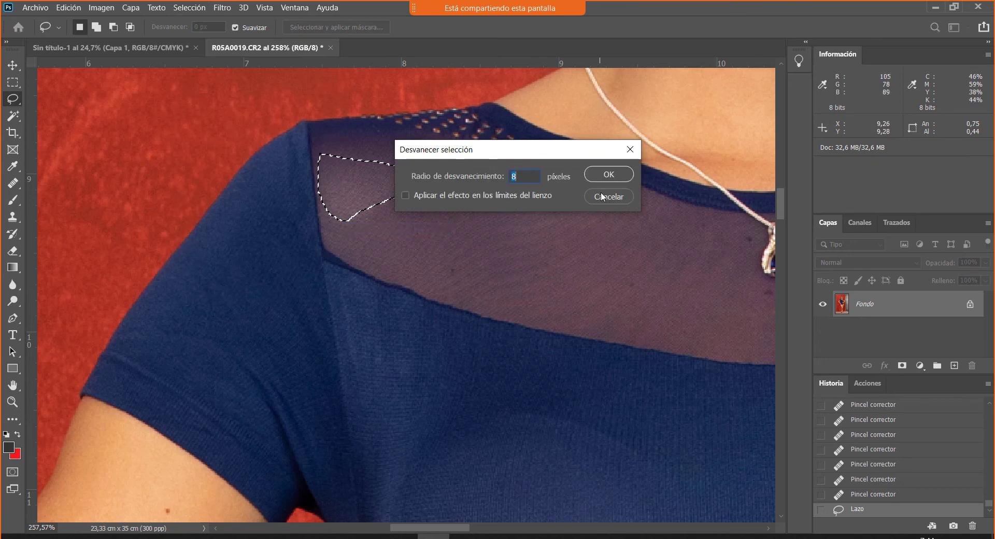
left_click(609, 175)
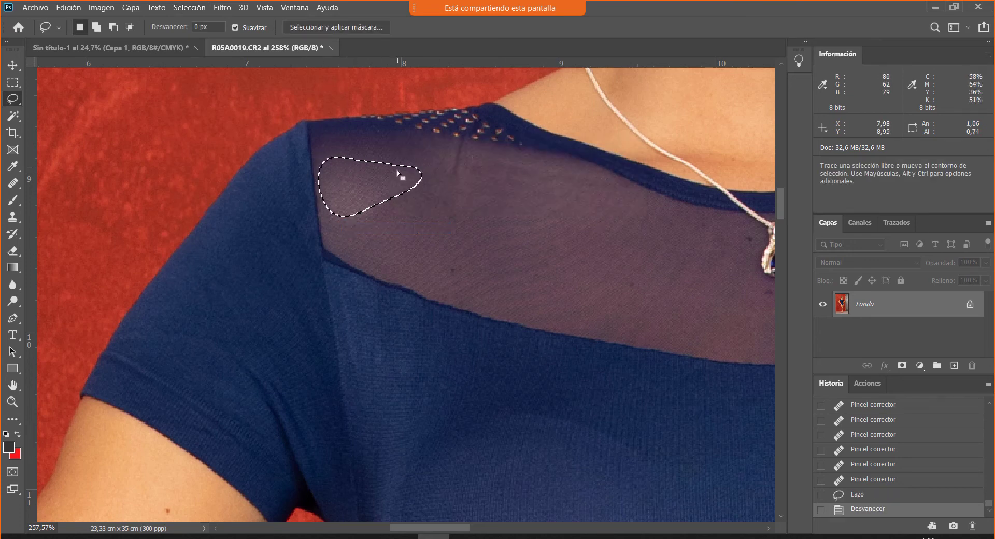
Step: Darken the feathered shiny mesh patch with Curves points at input 131, output 120 and input 208, output 198, and deselect it
key("ctrl+h")
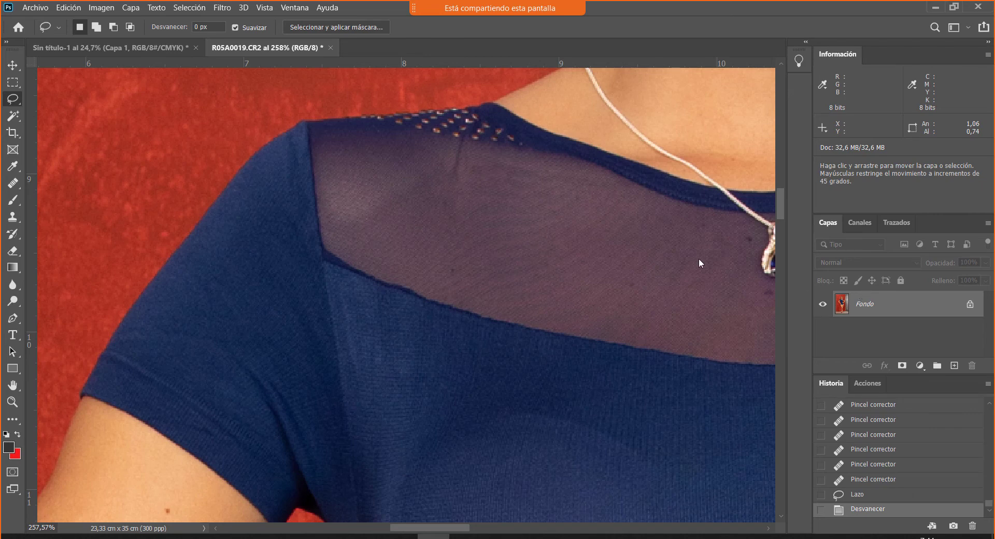
left_click(104, 7)
mouse_move(112, 38)
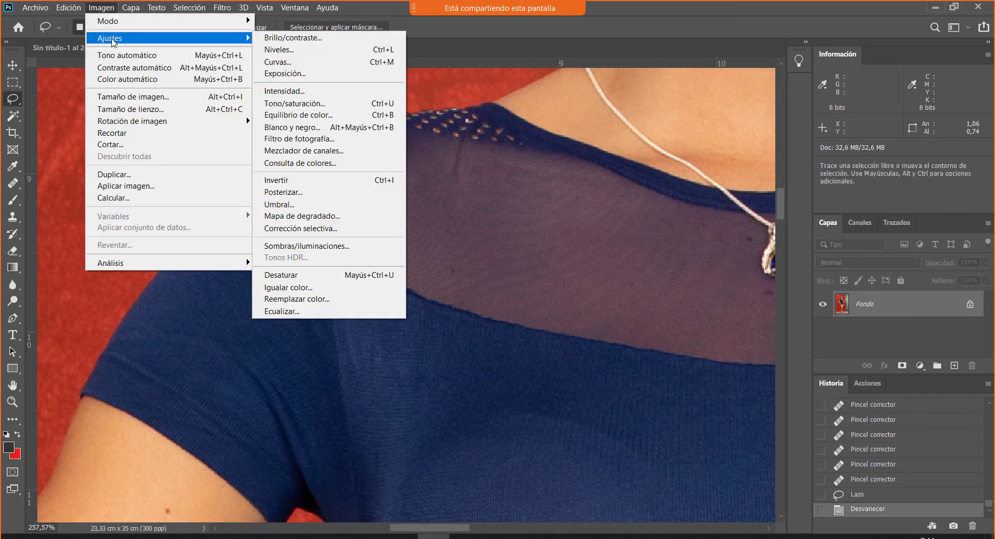
left_click(278, 62)
left_click_drag(451, 74, 750, 134)
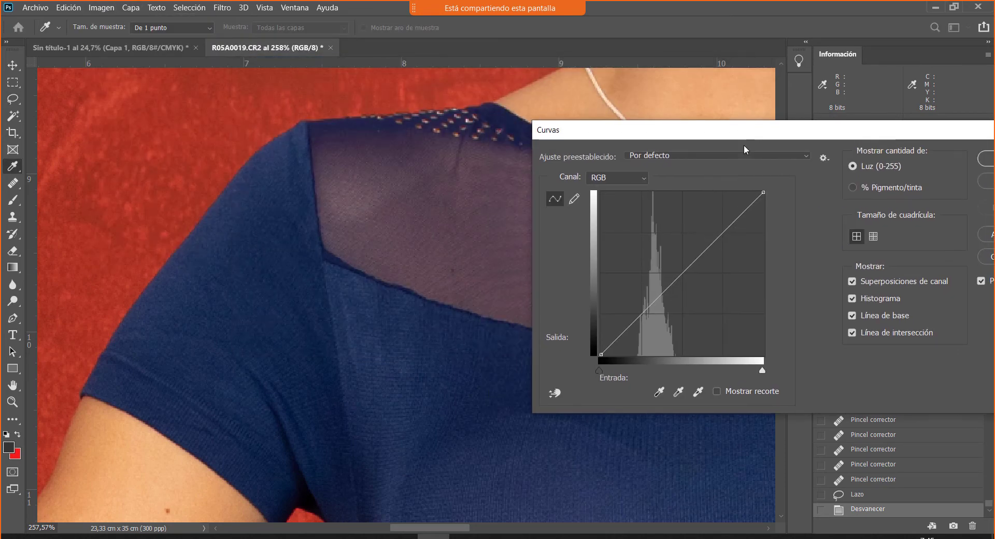
left_click(683, 278)
left_click_drag(683, 278, 684, 278)
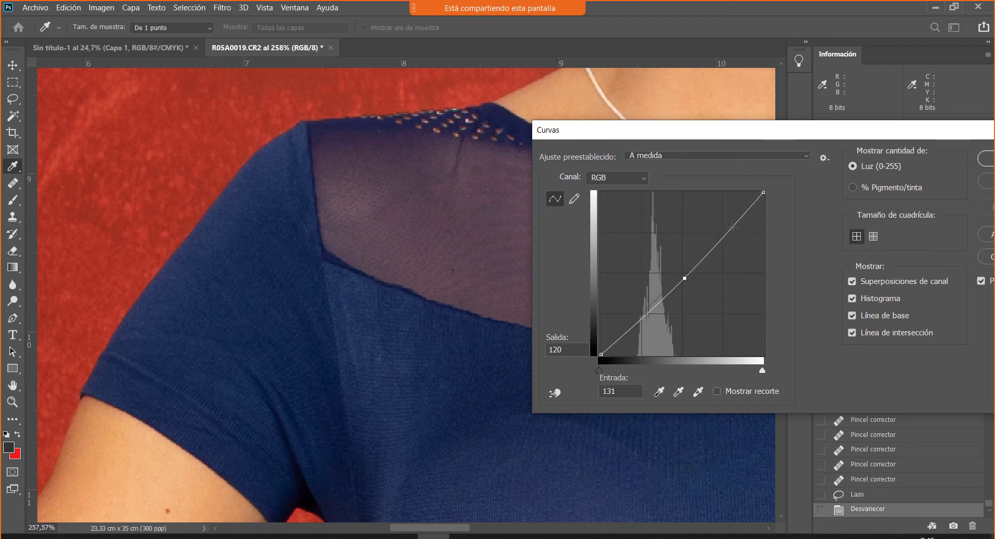
left_click(733, 228)
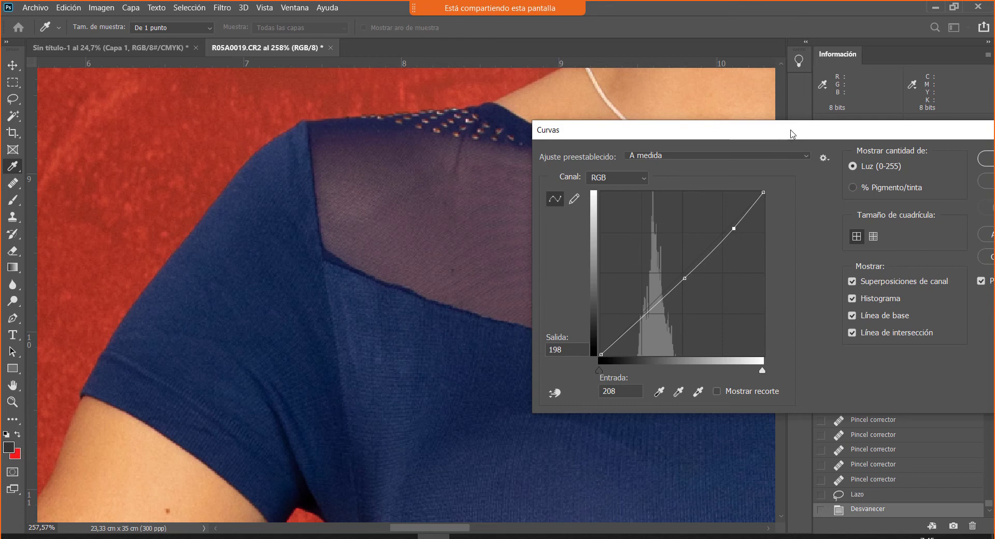
left_click_drag(792, 133, 603, 298)
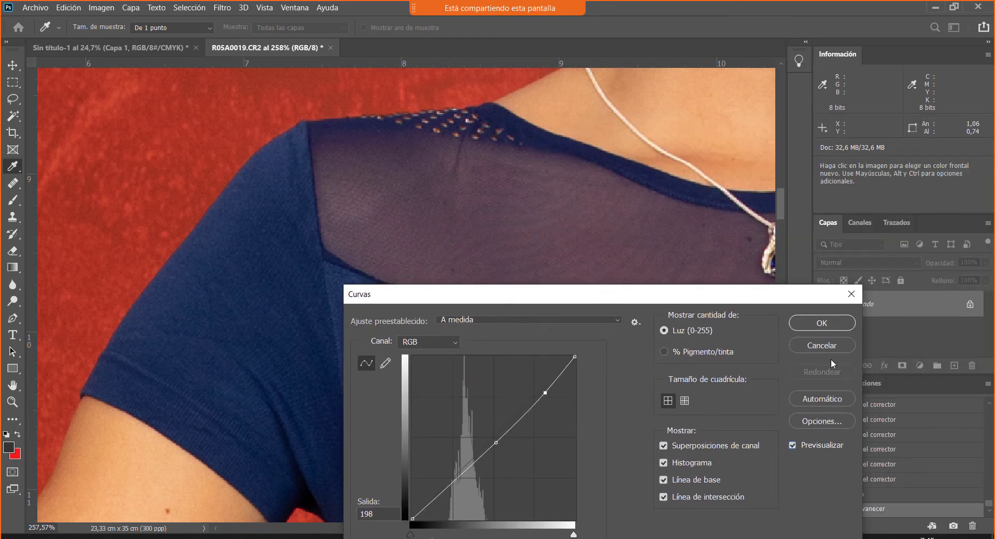
left_click(836, 325)
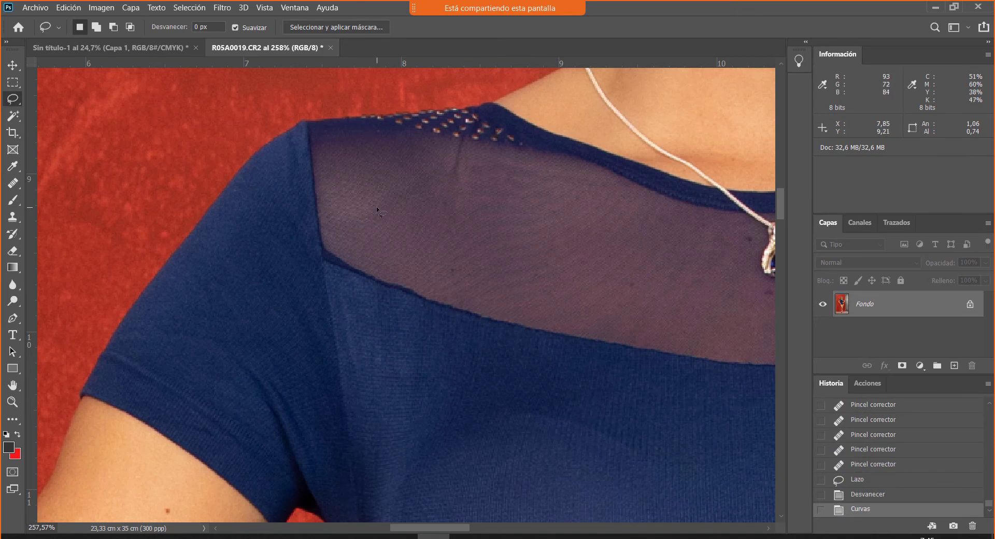
key("ctrl+d")
Step: Outline a narrow diagonal strip of mesh from beside the sleeve seam toward the fold below the rhinestones with the Lasso
left_click_drag(384, 222, 407, 230)
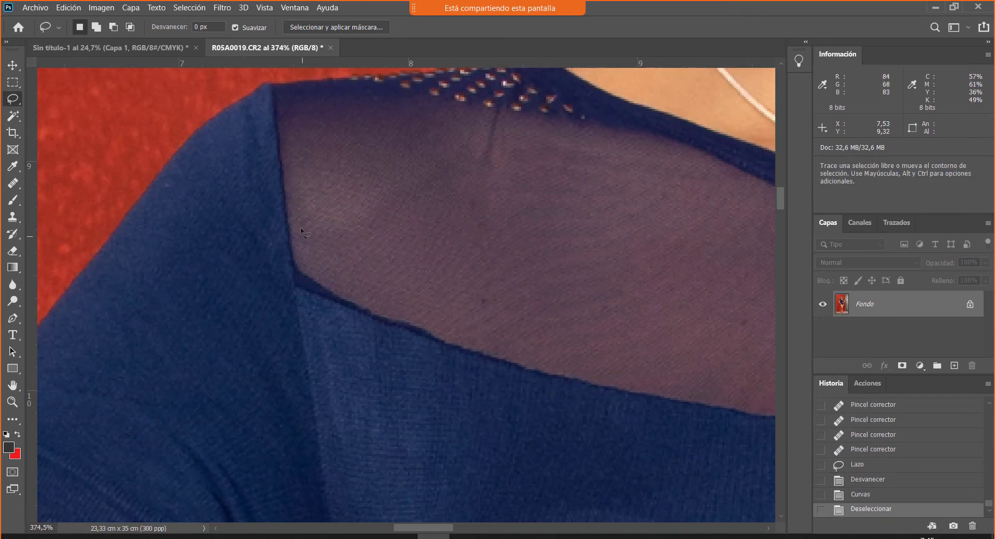
mouse_move(318, 229)
left_mouse_down()
mouse_move(348, 224)
mouse_move(470, 152)
mouse_move(442, 186)
mouse_move(342, 250)
mouse_move(298, 240)
mouse_move(305, 219)
left_mouse_up()
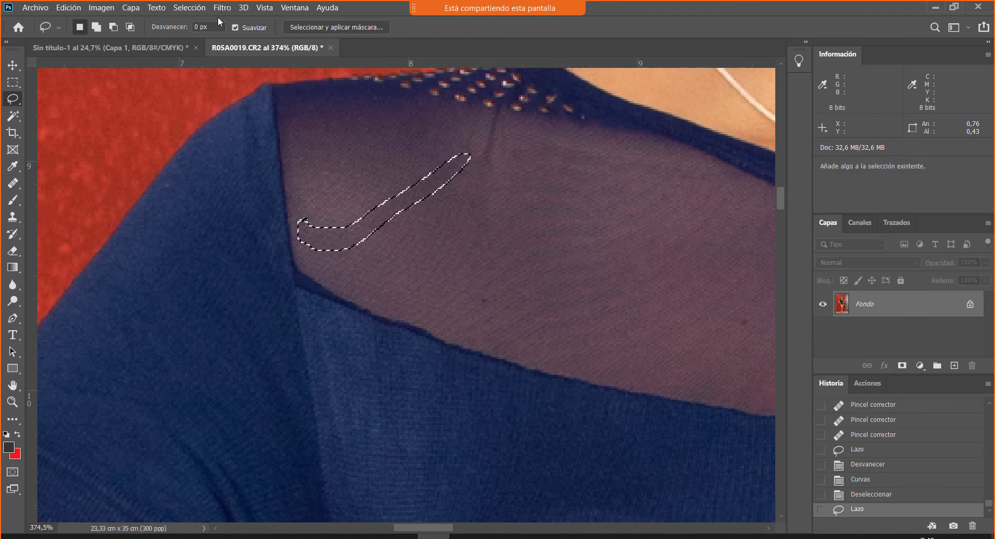
key("shift+F6")
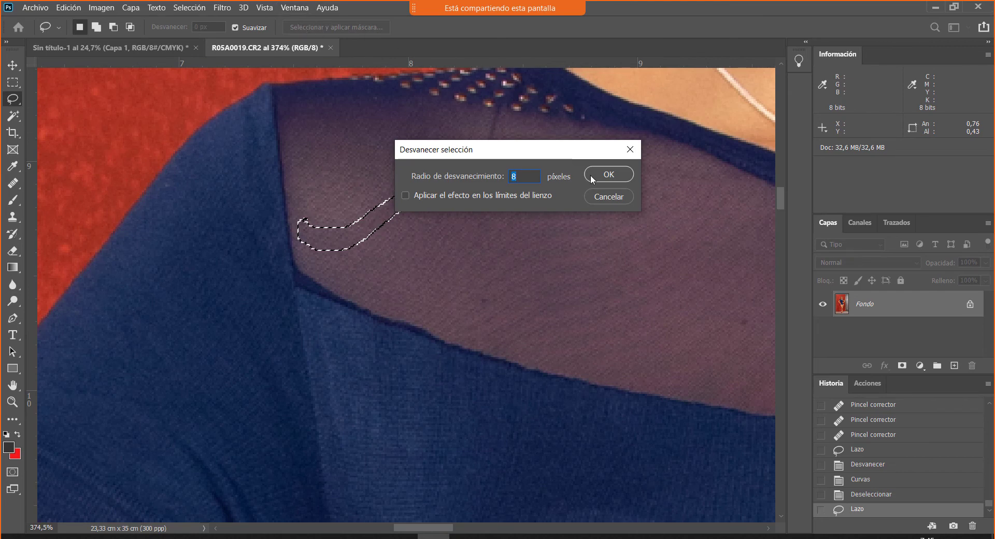
left_click(606, 176)
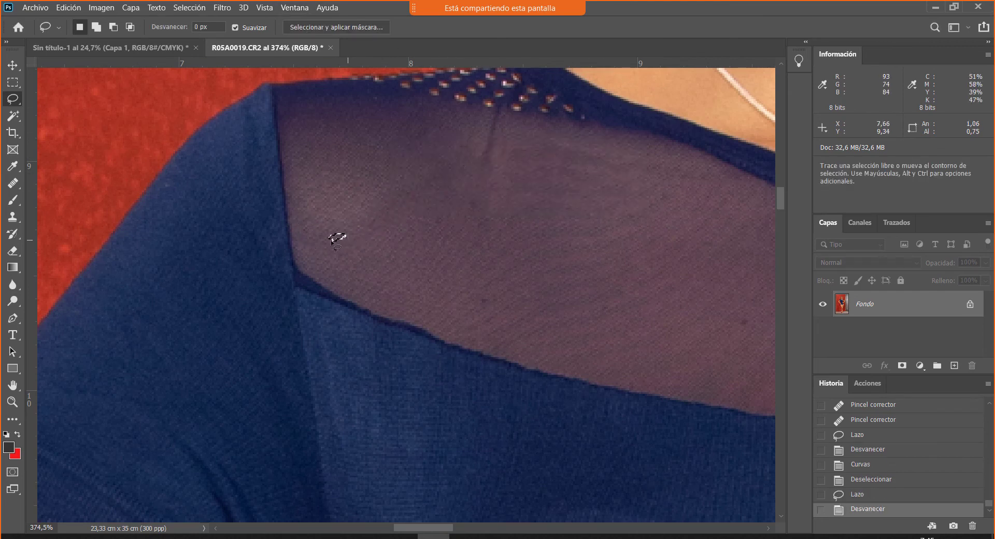
key("ctrl+z")
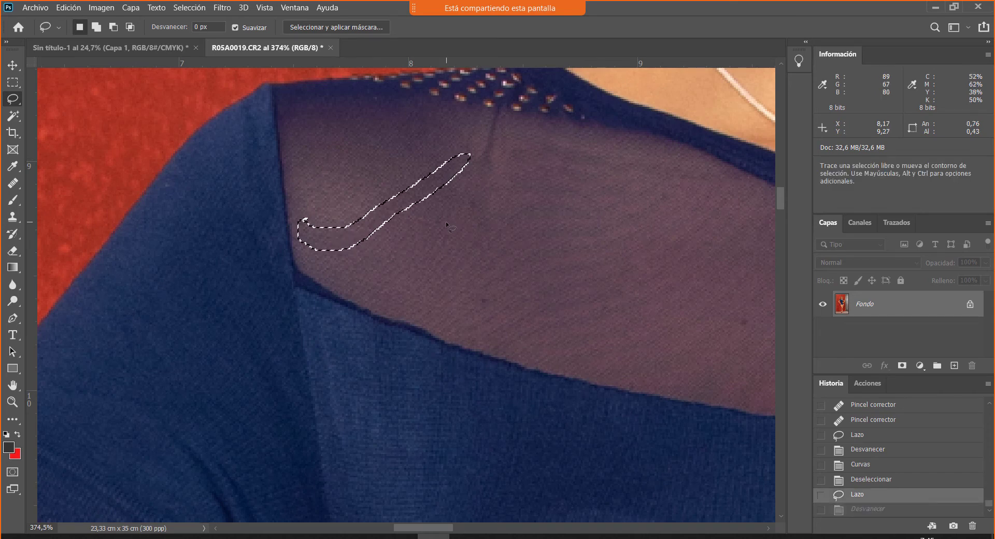
Step: Feather the diagonal mesh strip selection by 4 pixels
key("shift+F6")
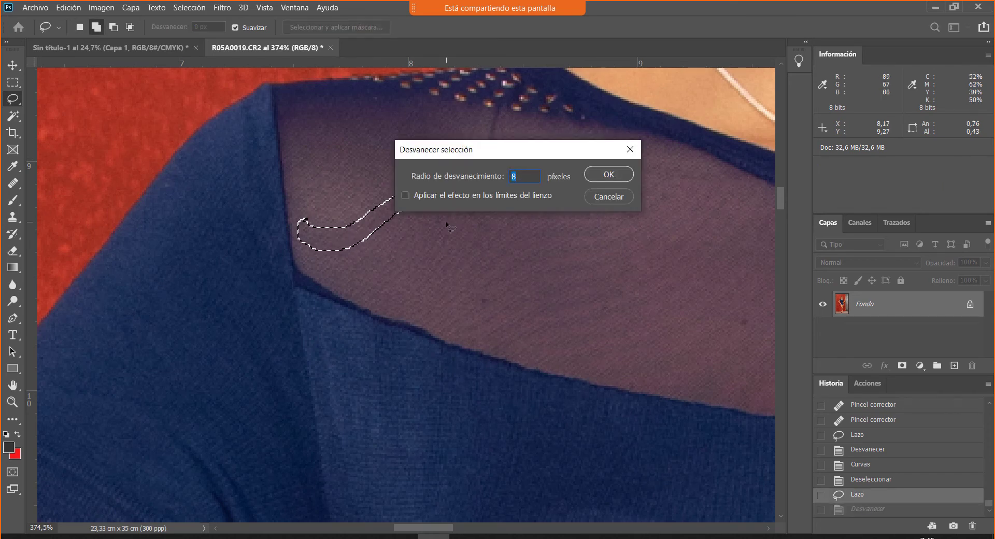
type("4")
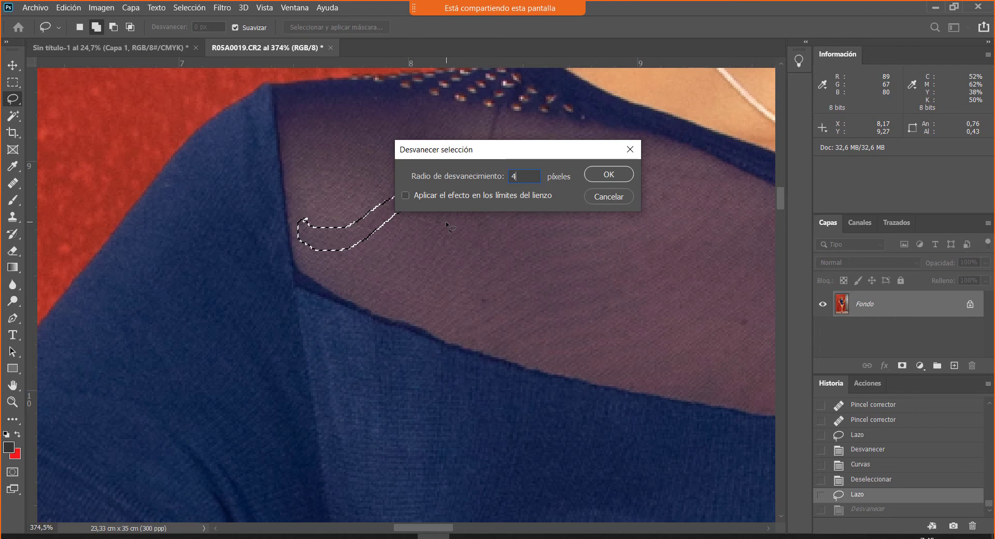
key("Return")
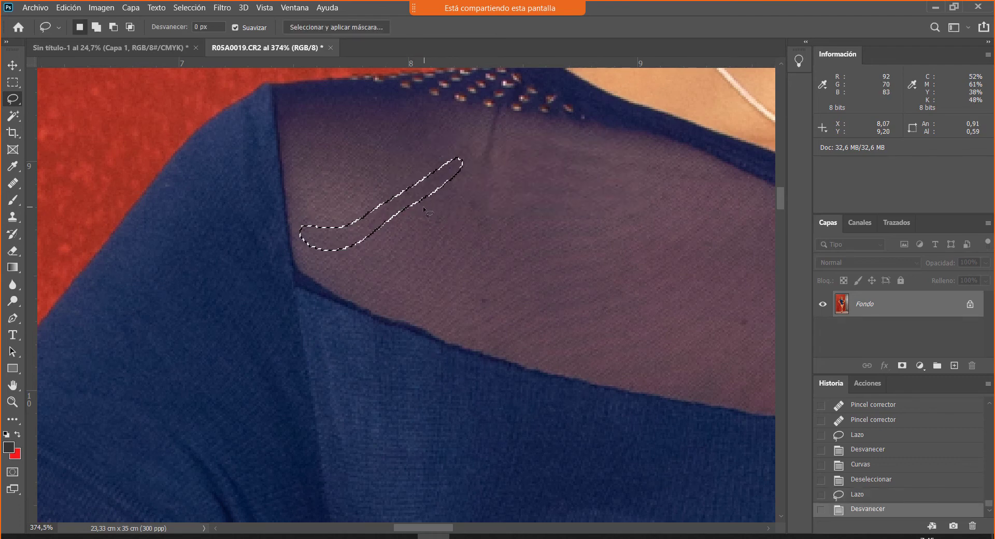
Step: Brighten the diagonal mesh strip slightly with a Curves midtone point, comparing the preview off and on with the selection edges hidden
key("ctrl+h")
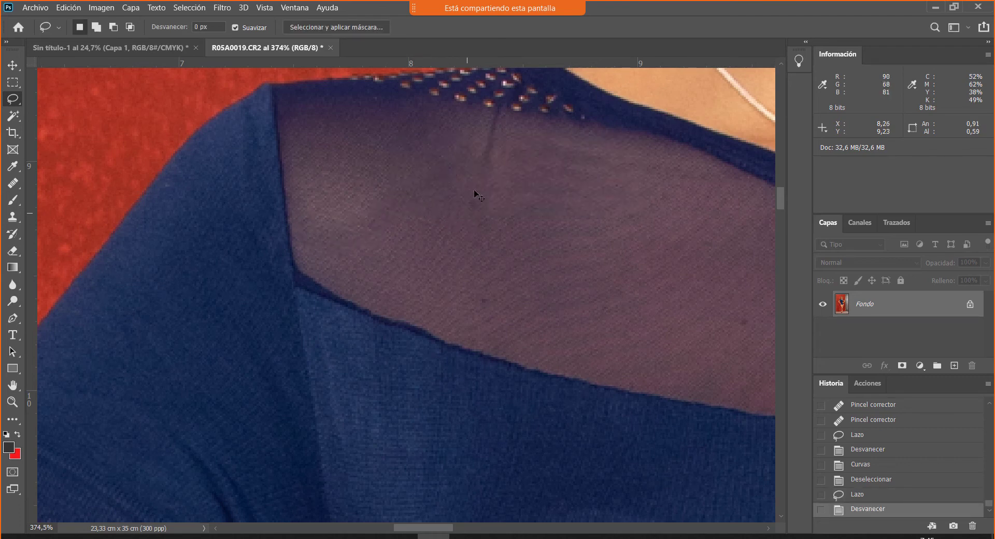
left_click(102, 7)
mouse_move(118, 40)
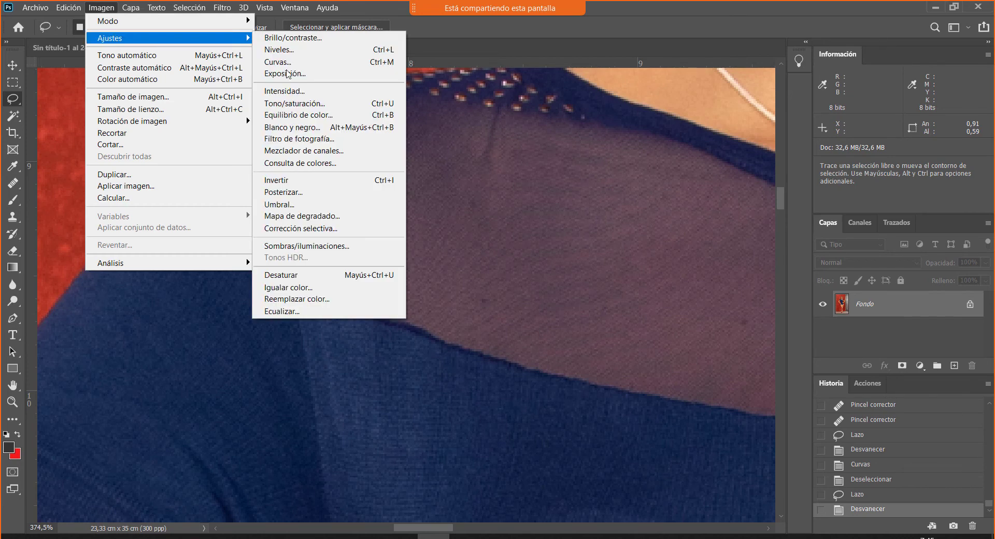
left_click(278, 62)
left_click_drag(487, 75, 863, 245)
left_click_drag(757, 386, 758, 380)
left_click_drag(792, 241, 603, 337)
left_click(870, 487)
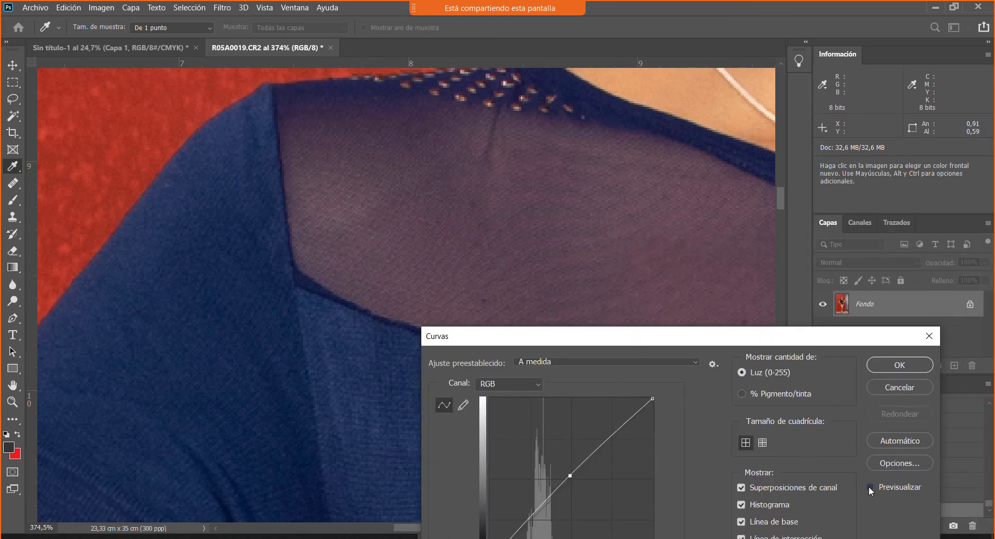
left_click(869, 488)
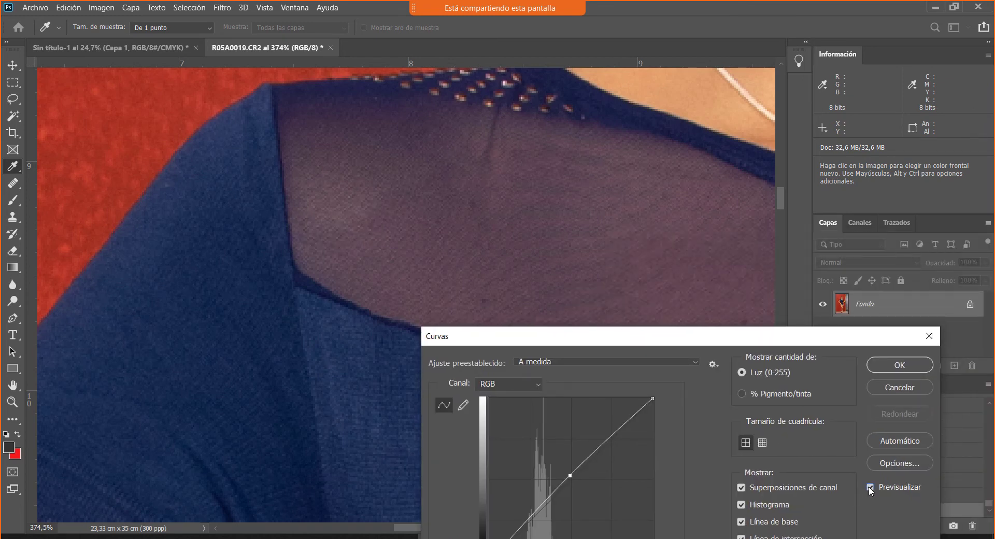
left_click(899, 365)
key("l")
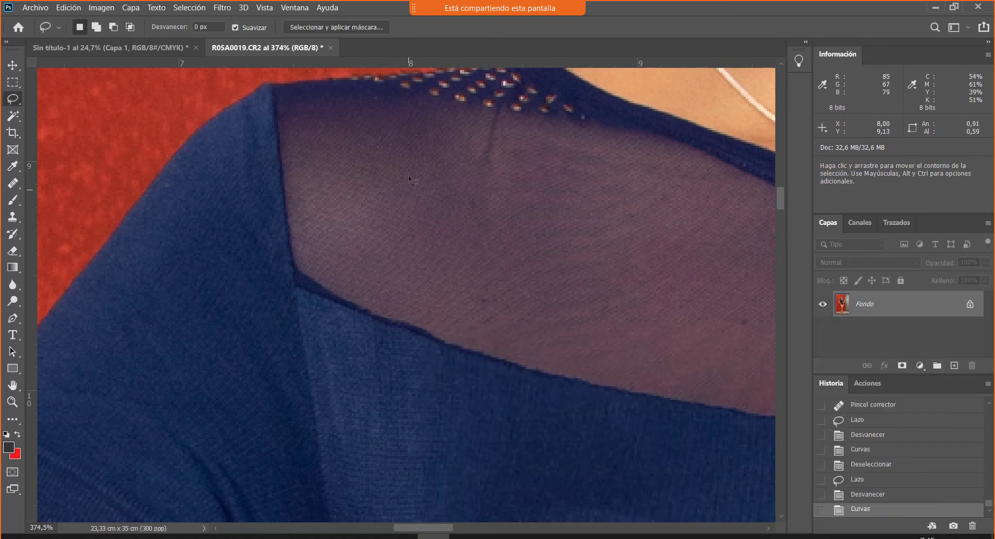
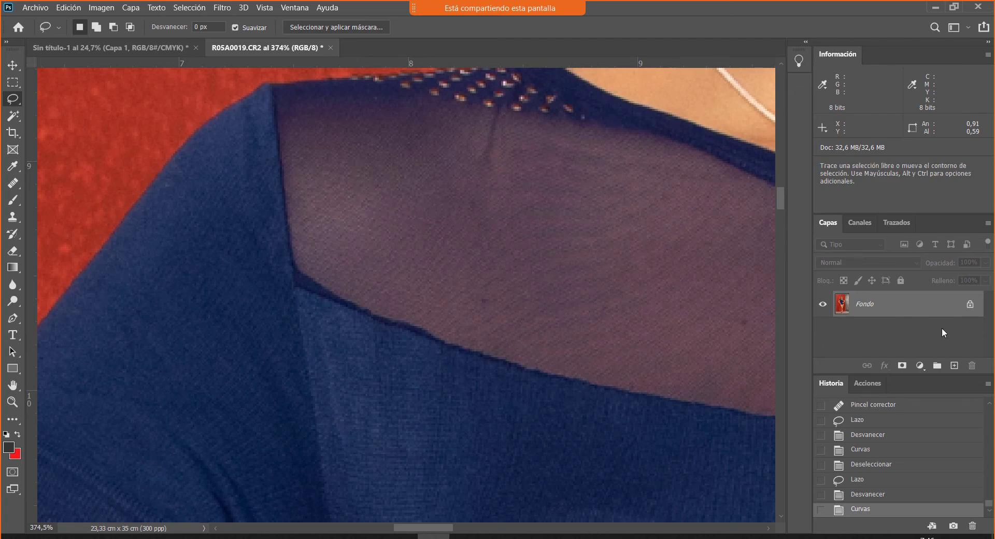
Step: Compare the shoulder mesh in the original R05A0019.CR2 snapshot with the latest Curves history state
left_click_drag(992, 508, 924, 421)
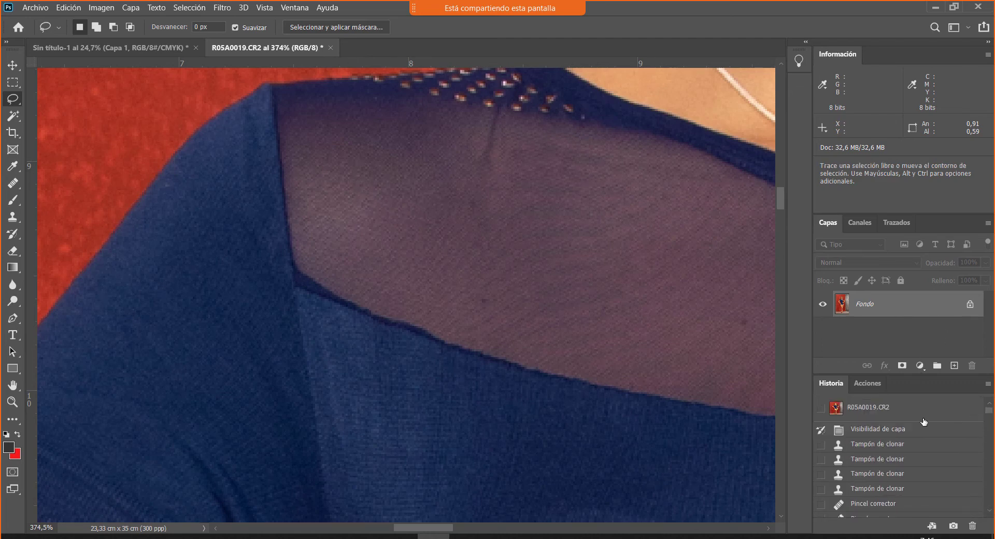
left_click(931, 415)
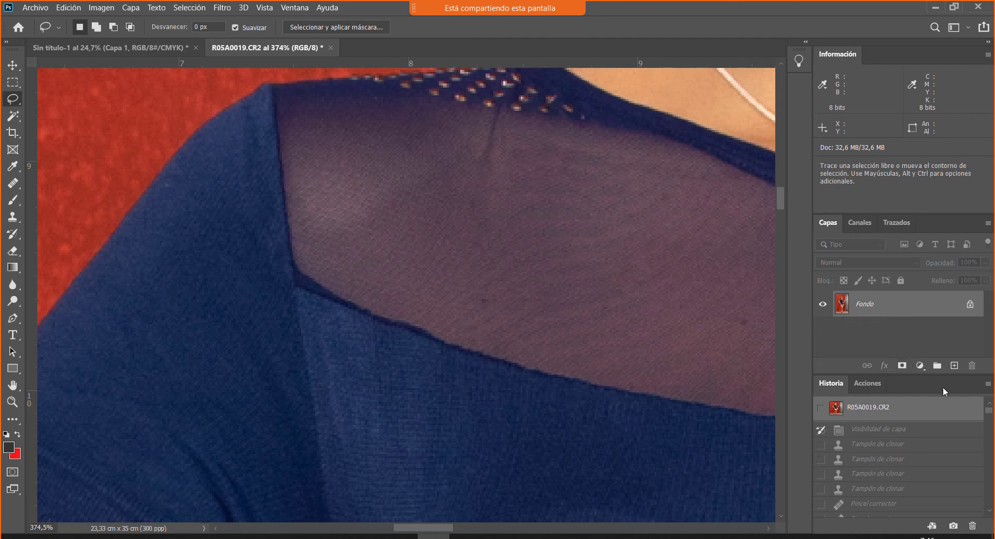
left_click_drag(991, 412, 936, 514)
left_click(869, 512)
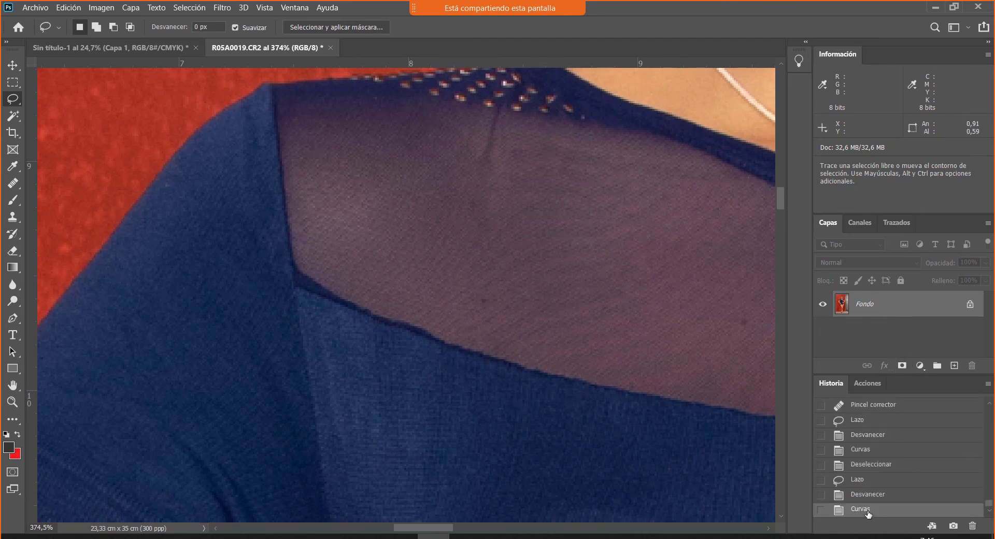
Step: Examine the sheer mesh, shoulder and chest at different magnifications for remaining uneven tones
key("ctrl+minus")
key("ctrl+minus")
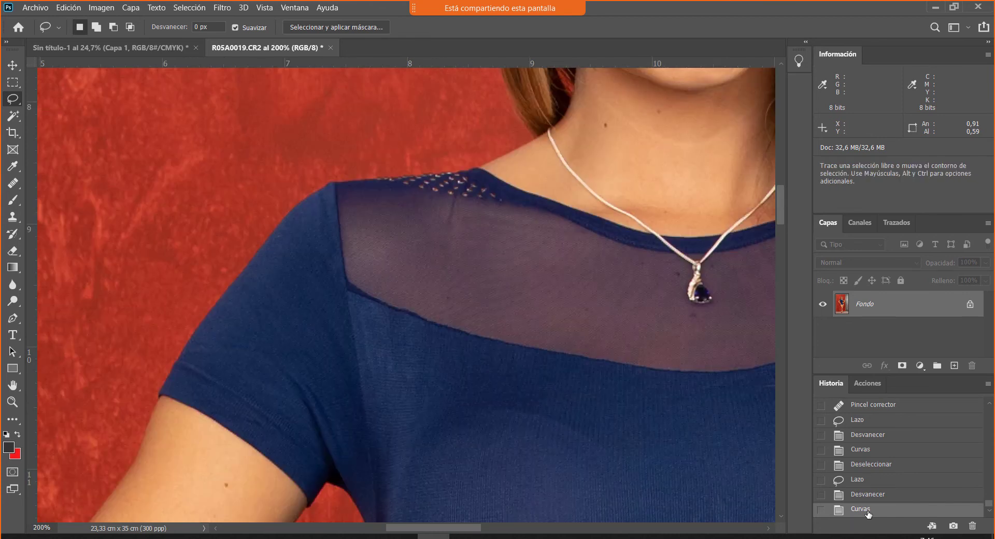
scroll(389, 235, "up", 3)
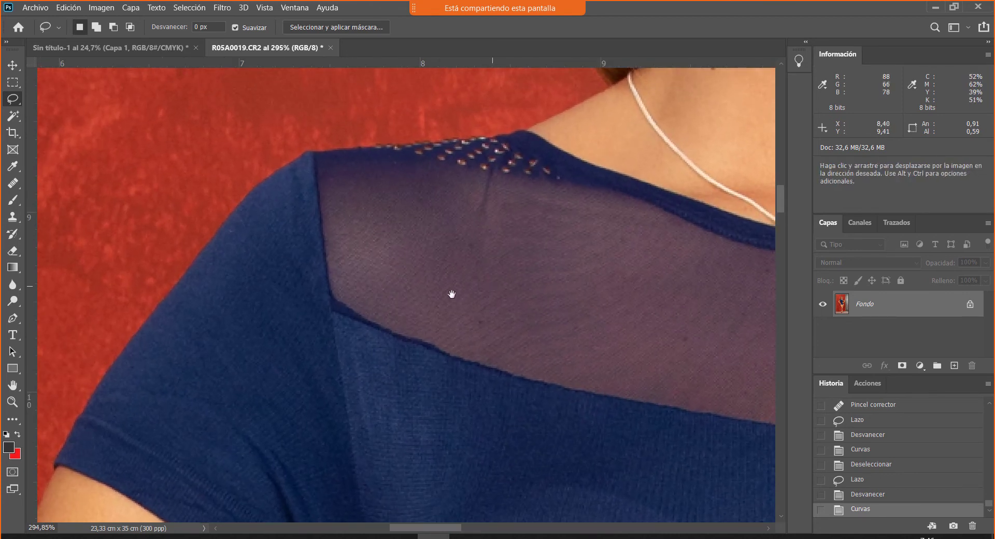
left_click_drag(451, 294, 342, 307)
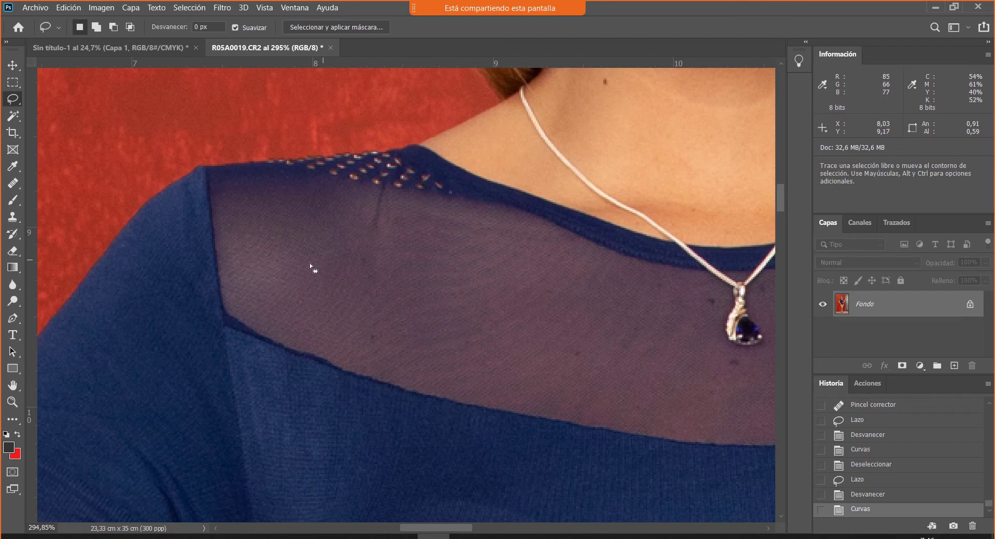
scroll(279, 266, "up", 1)
scroll(279, 265, "up", 4)
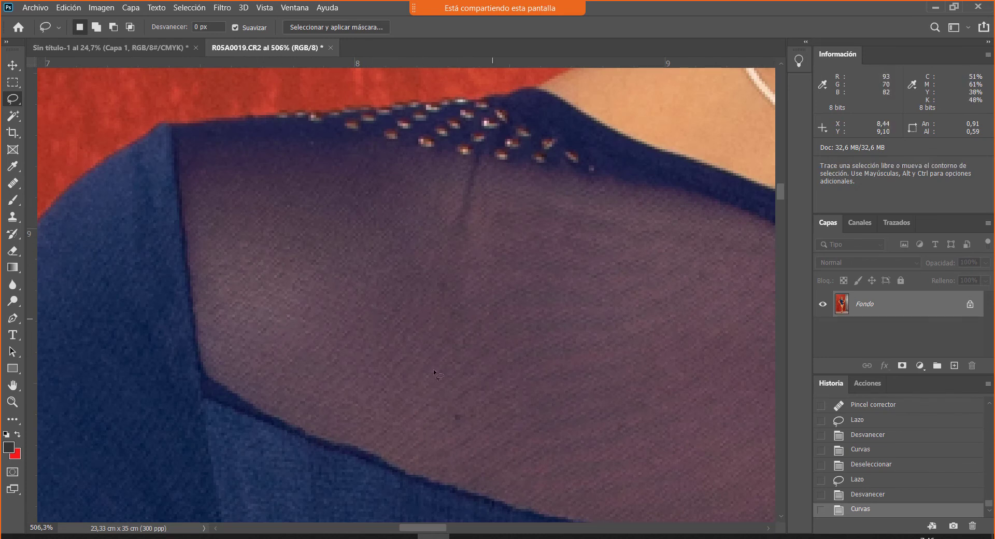
scroll(278, 362, "down", 5)
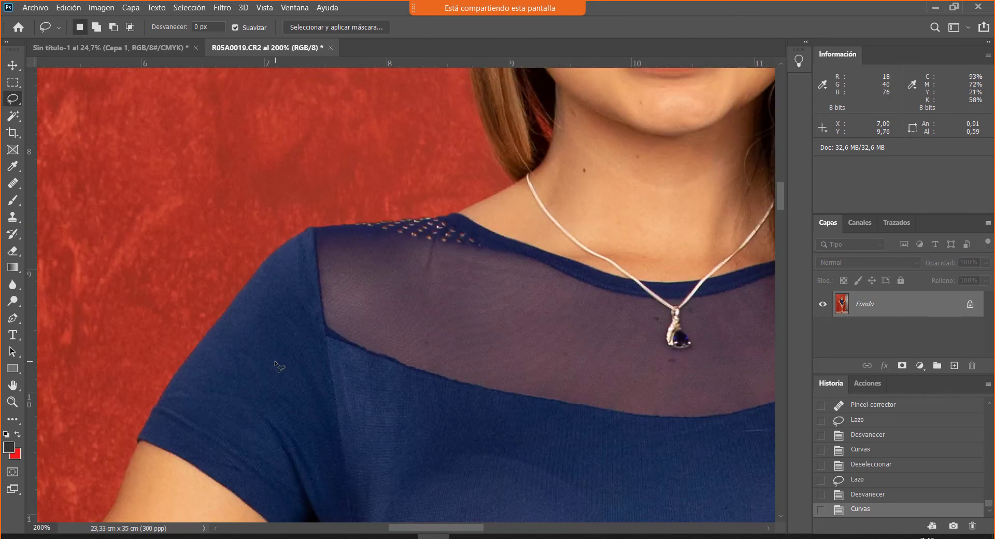
key("space")
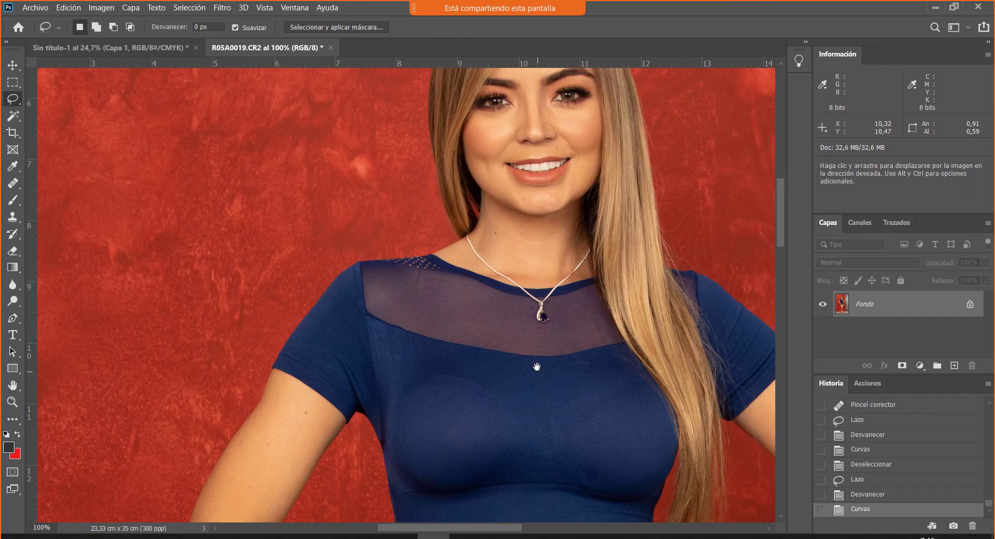
left_click_drag(537, 368, 490, 303)
left_click_drag(507, 342, 482, 326)
Step: Outline the curved edge of the highlight above the bust with a narrow Lasso selection, feather it by 4 pixels and hide its edges
scroll(391, 270, "up", 4)
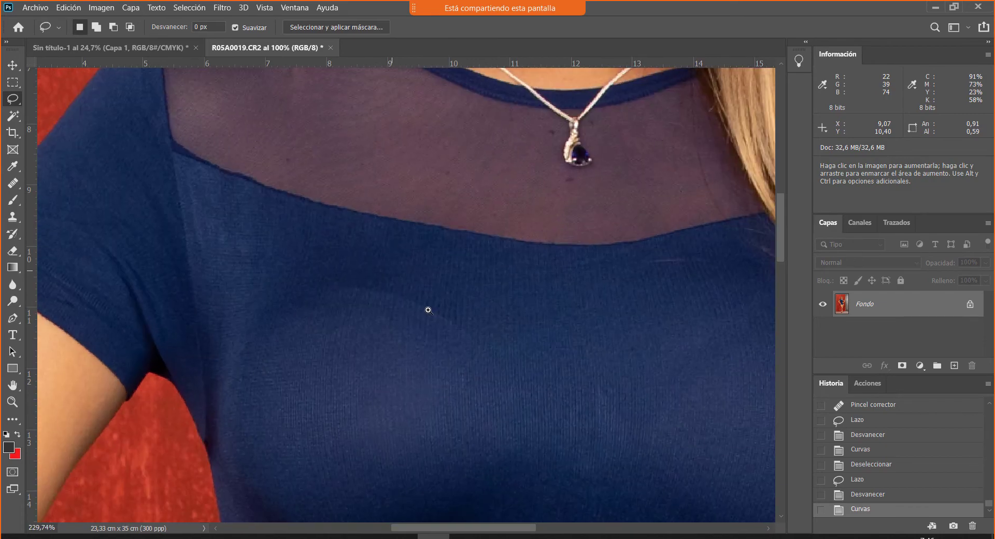
scroll(377, 284, "up", 2)
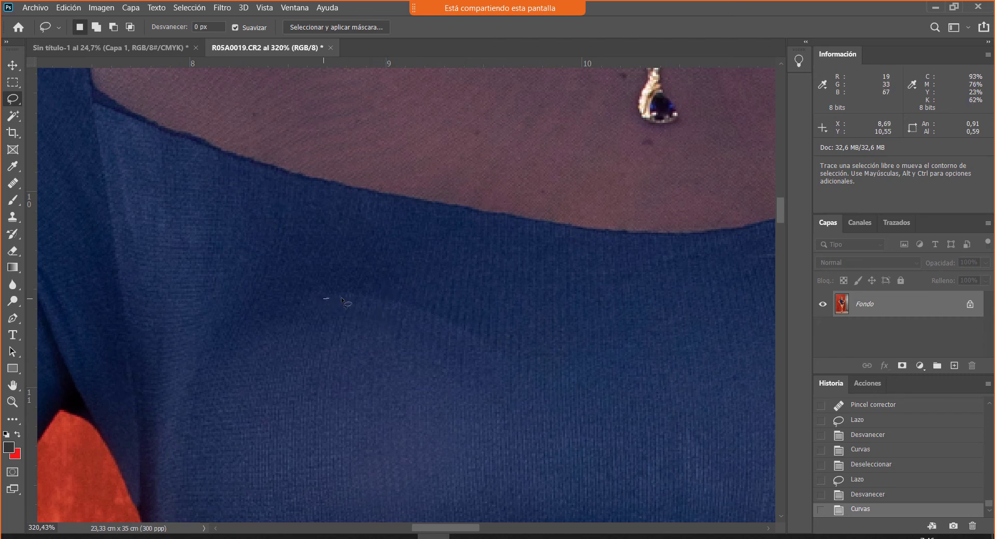
mouse_move(341, 297)
left_mouse_down()
mouse_move(444, 318)
mouse_move(505, 369)
mouse_move(487, 372)
mouse_move(422, 325)
mouse_move(353, 308)
left_mouse_up()
left_click_drag(319, 305, 319, 305)
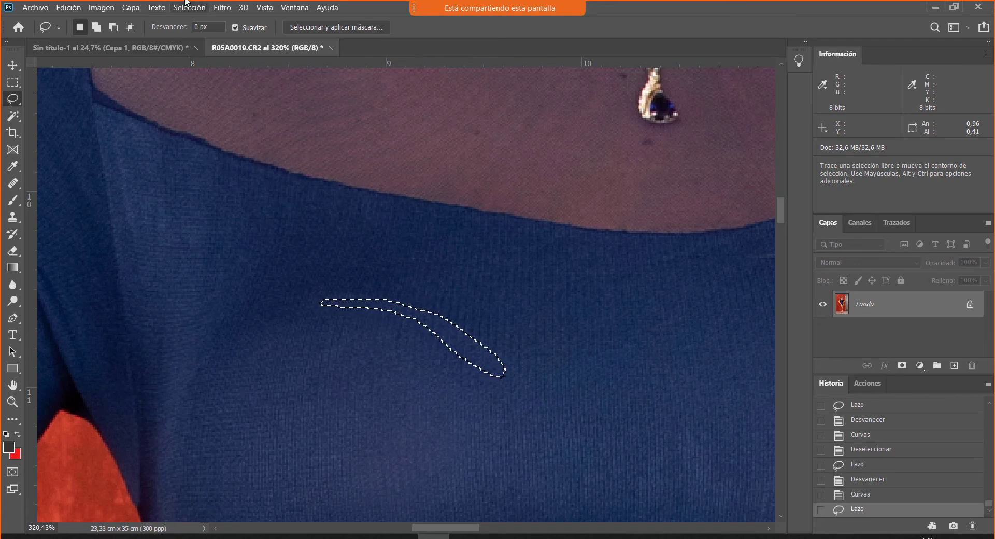
key("shift+F6")
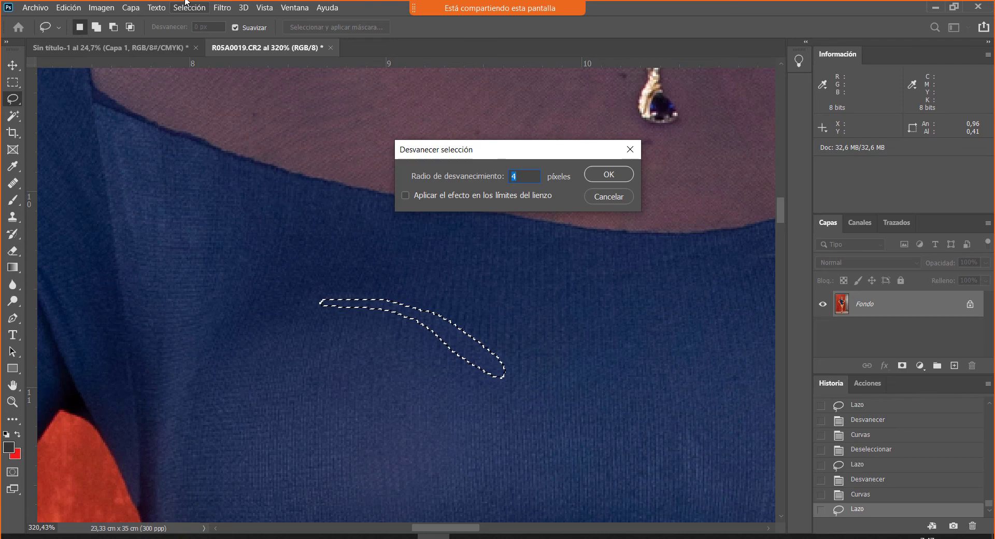
key("Return")
key("ctrl+h")
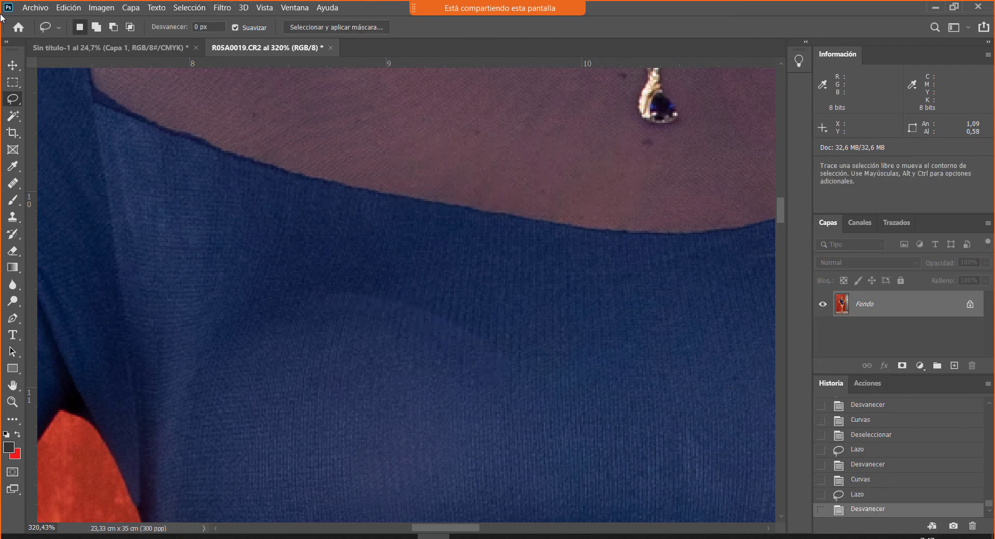
Step: Darken the feathered highlight edge above the bust with a Curves point at input 132, output 122, and deselect it
left_click(107, 5)
mouse_move(114, 37)
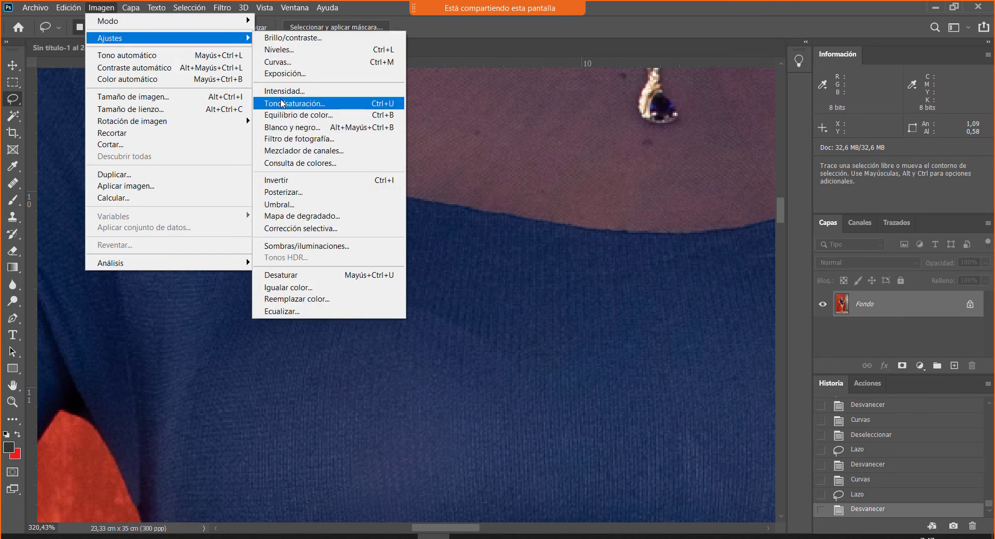
left_click(285, 63)
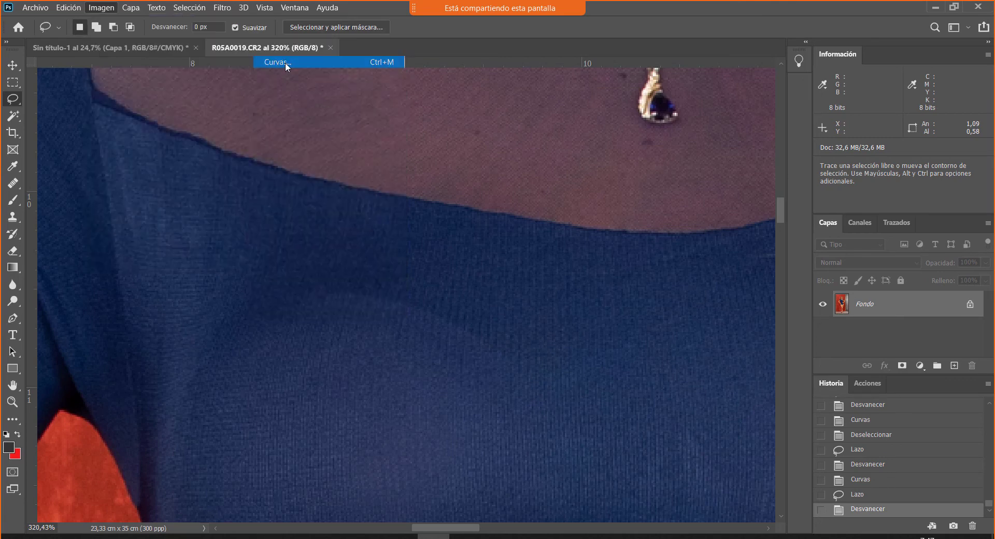
left_click_drag(421, 75, 715, 139)
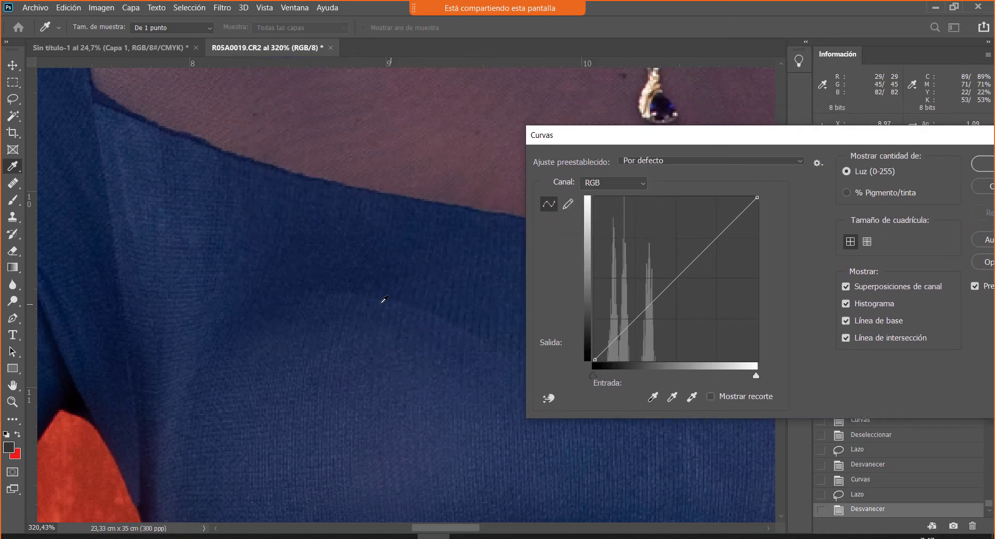
left_click_drag(679, 279, 679, 280)
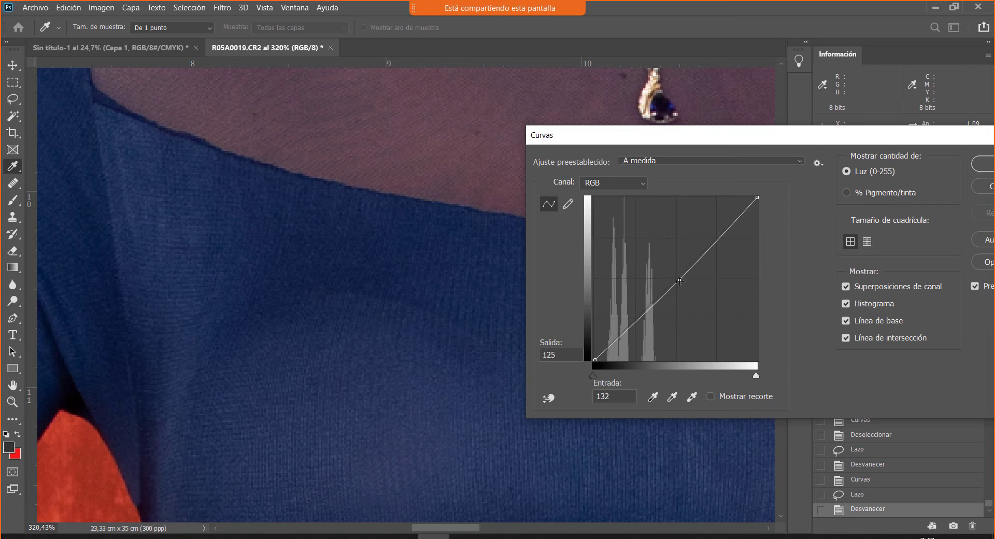
left_click_drag(680, 281, 679, 284)
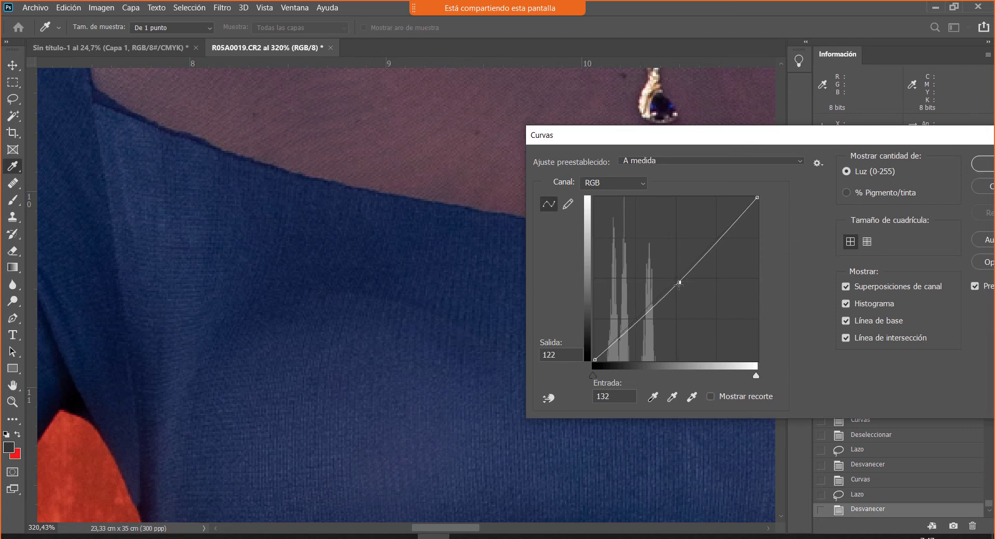
left_click(981, 164)
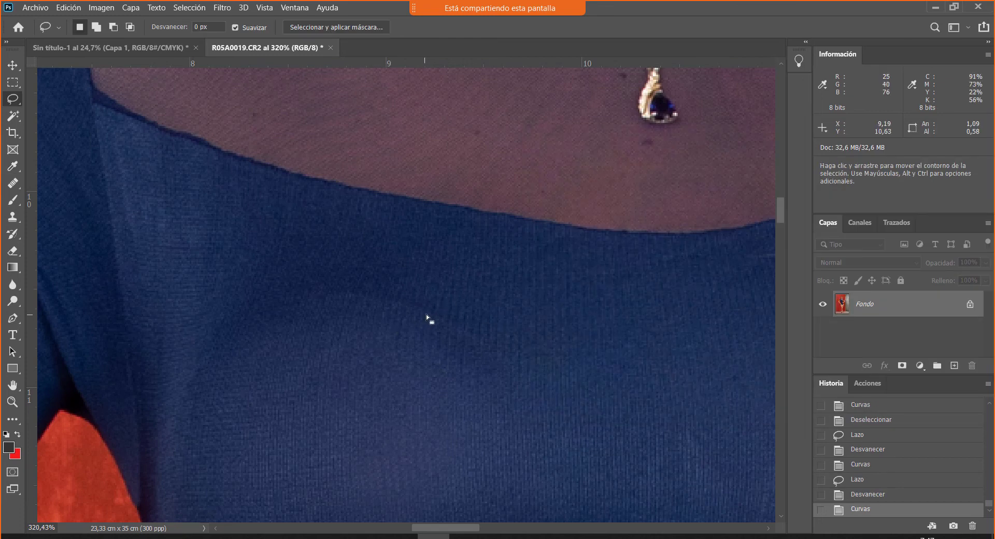
key("ctrl+d")
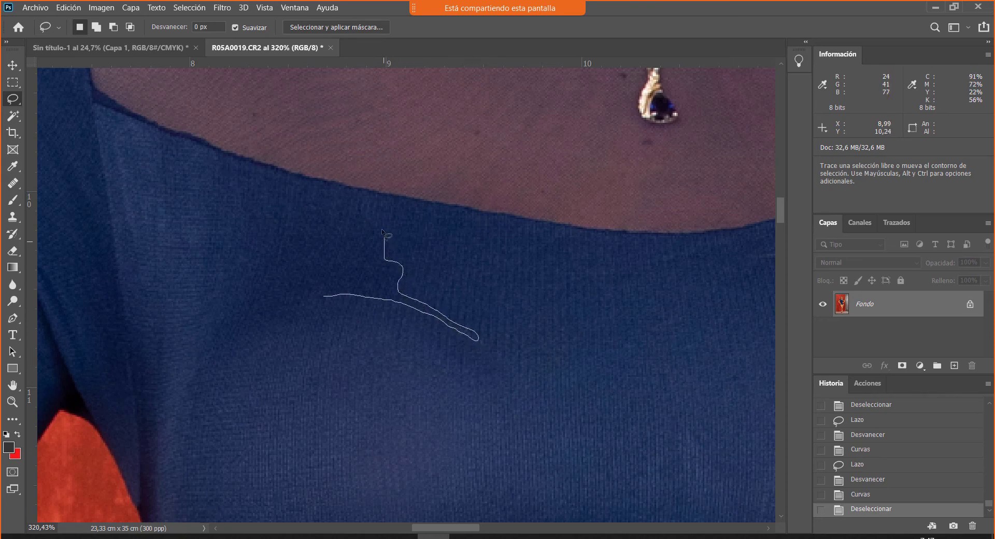
Step: Outline the dark fabric patch just above the bust highlight with the Lasso, feather it by 4 pixels and hide its edges
left_click_drag(229, 299, 198, 354)
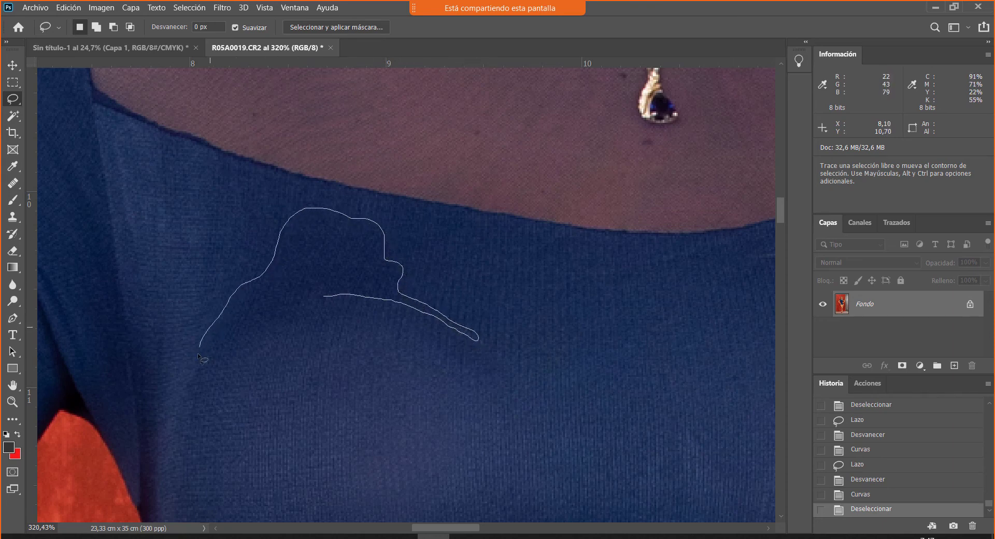
left_click_drag(331, 305, 328, 301)
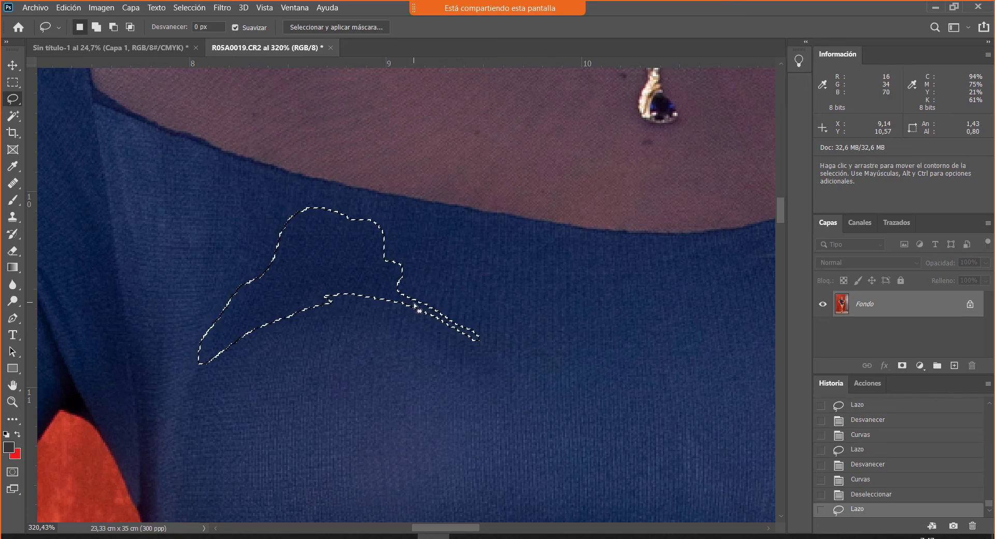
key("shift+F6")
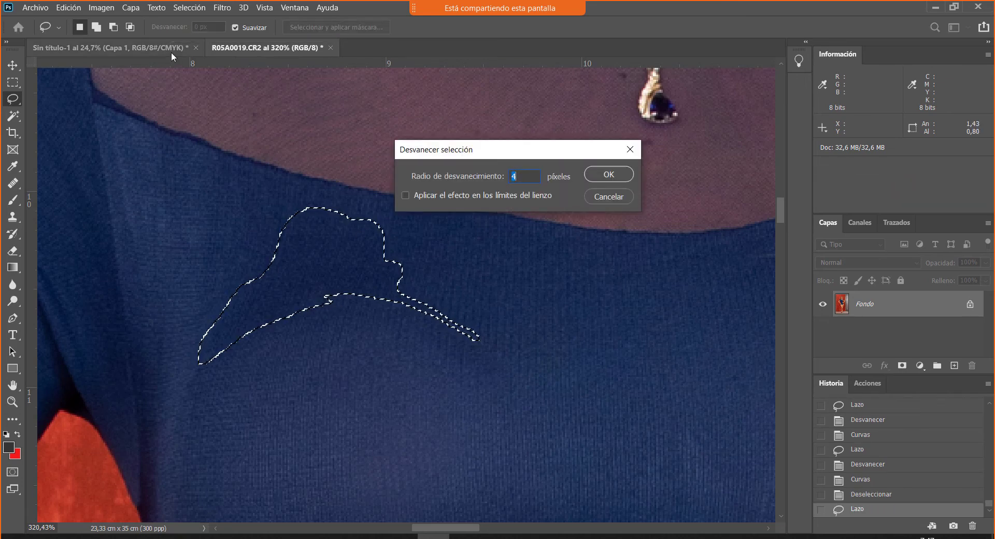
key("Return")
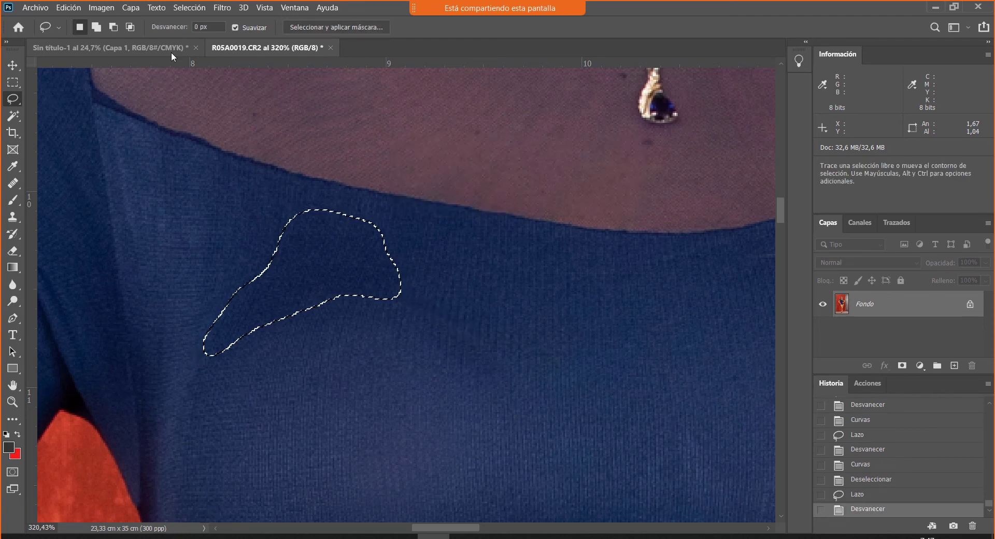
key("ctrl+h")
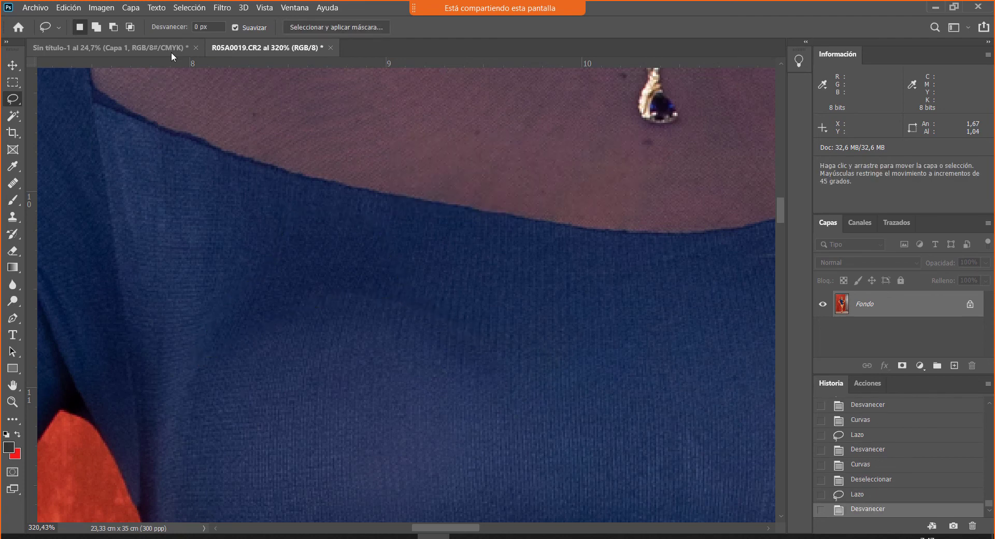
Step: Brighten the selected dark patch slightly with a Curves midtone point at output 133, and deselect it
left_click(99, 9)
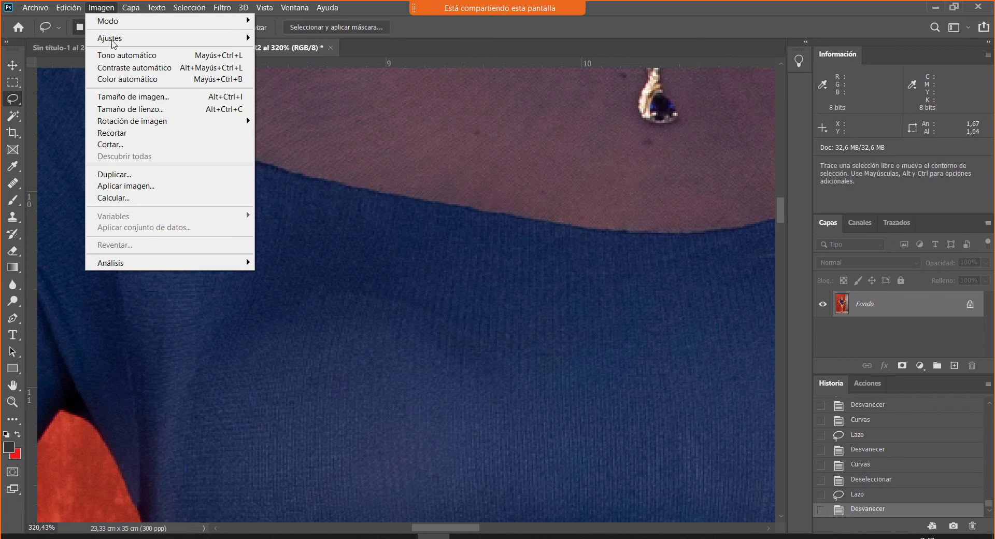
mouse_move(114, 40)
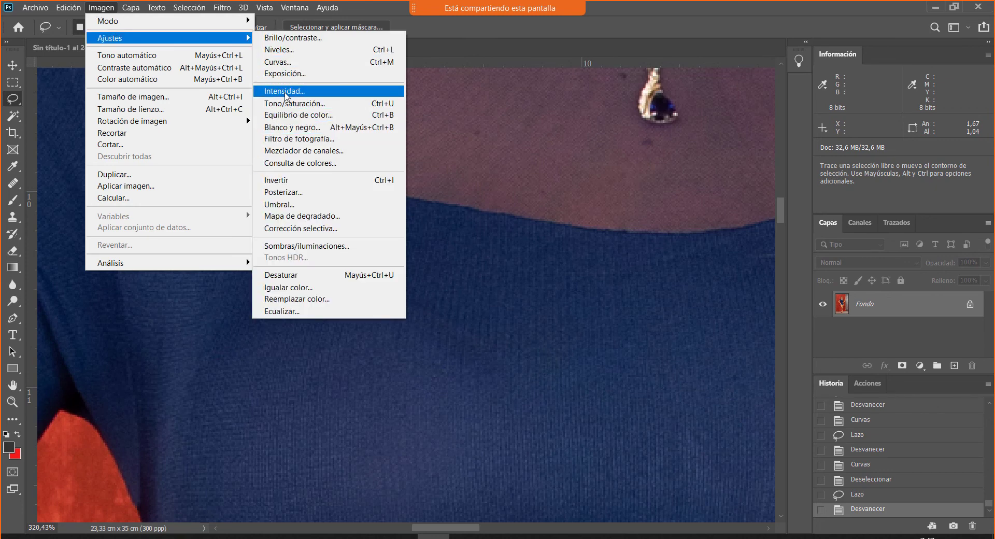
left_click(279, 62)
left_click_drag(433, 74, 802, 295)
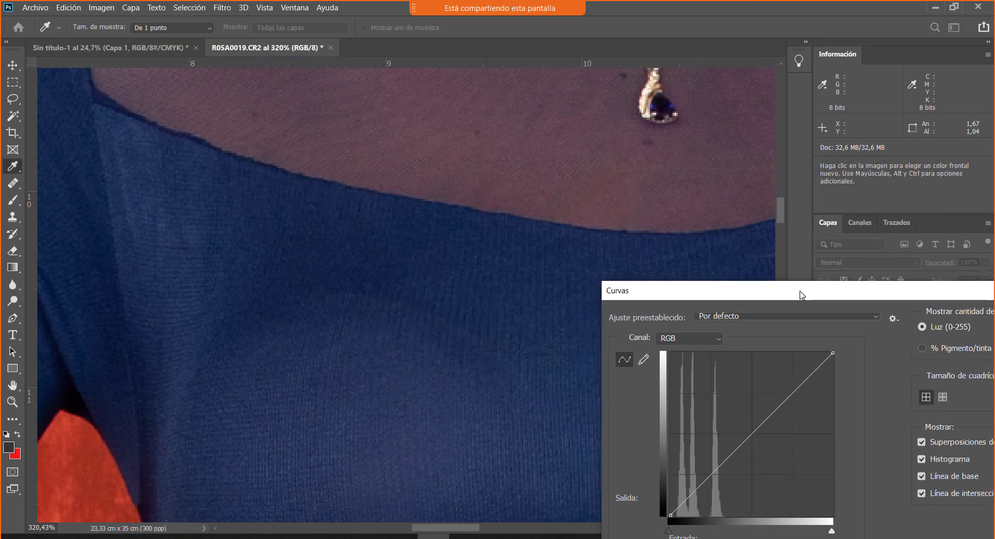
left_click(749, 429)
left_click_drag(749, 429, 751, 430)
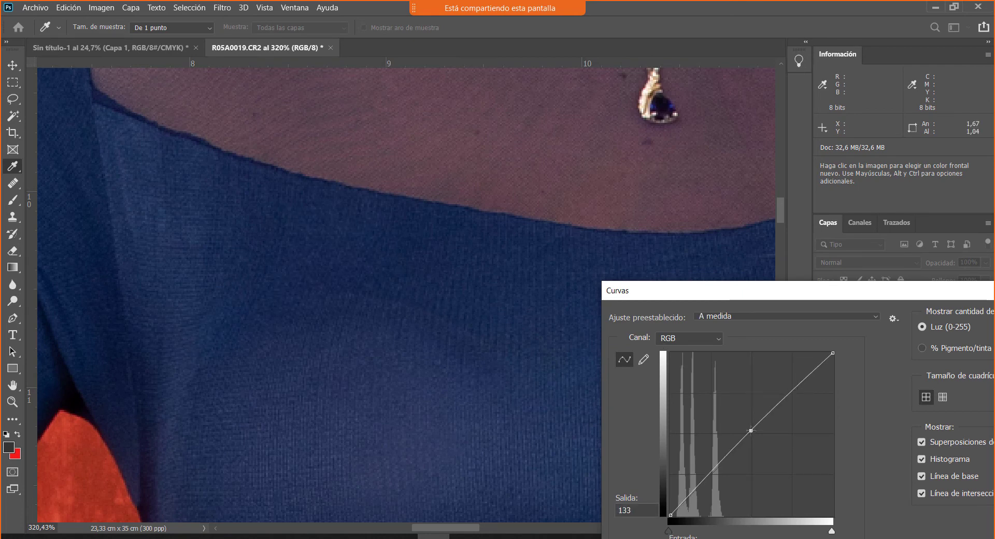
left_click_drag(862, 290, 649, 300)
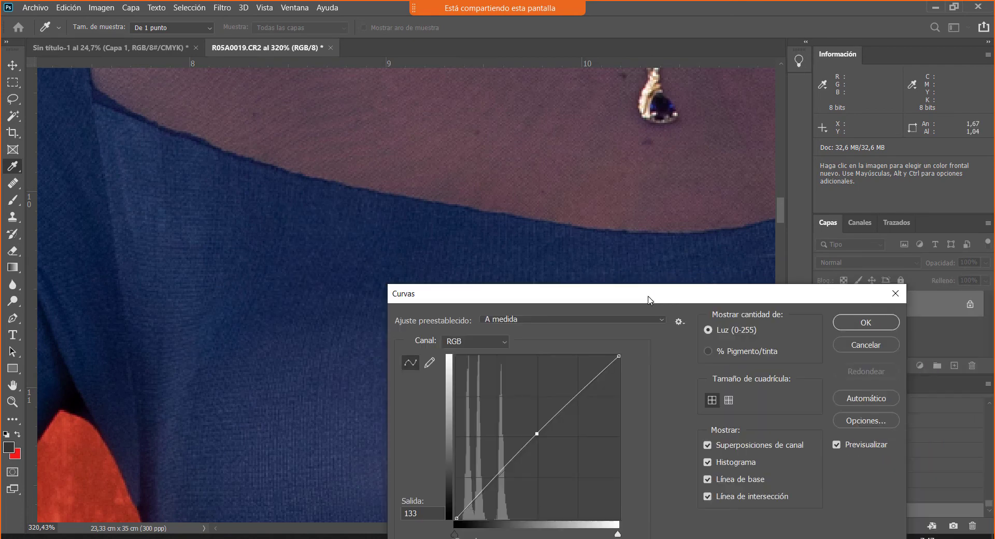
left_click(855, 323)
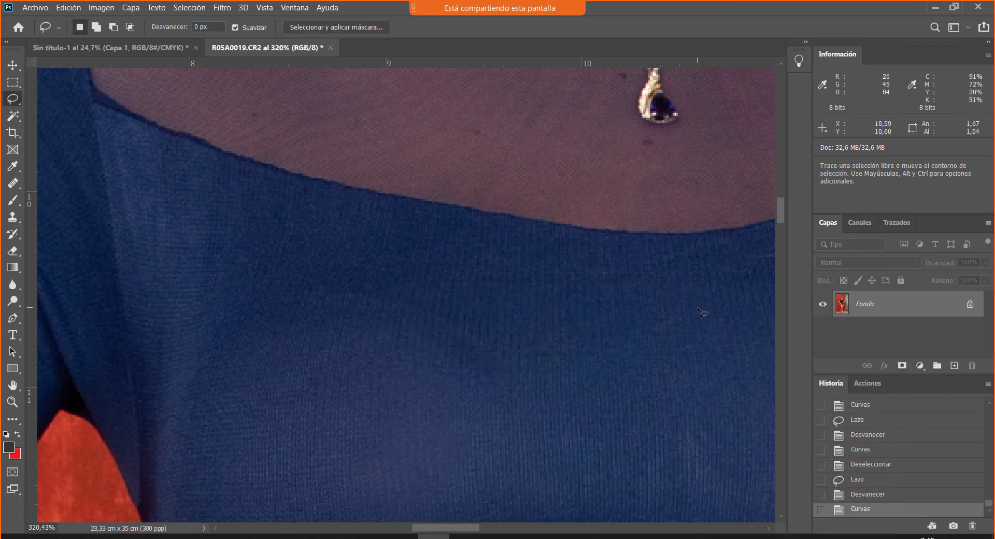
key("ctrl+d")
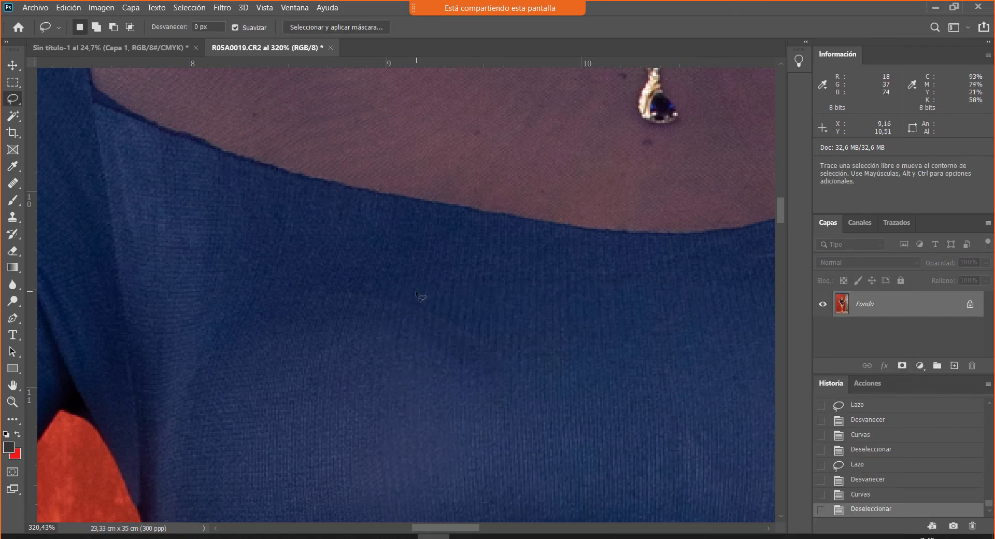
Step: Blend the highlight's curved edge into the surrounding fabric with the Clone Stamp at 30% opacity
key("s")
left_click_drag(368, 284, 369, 284)
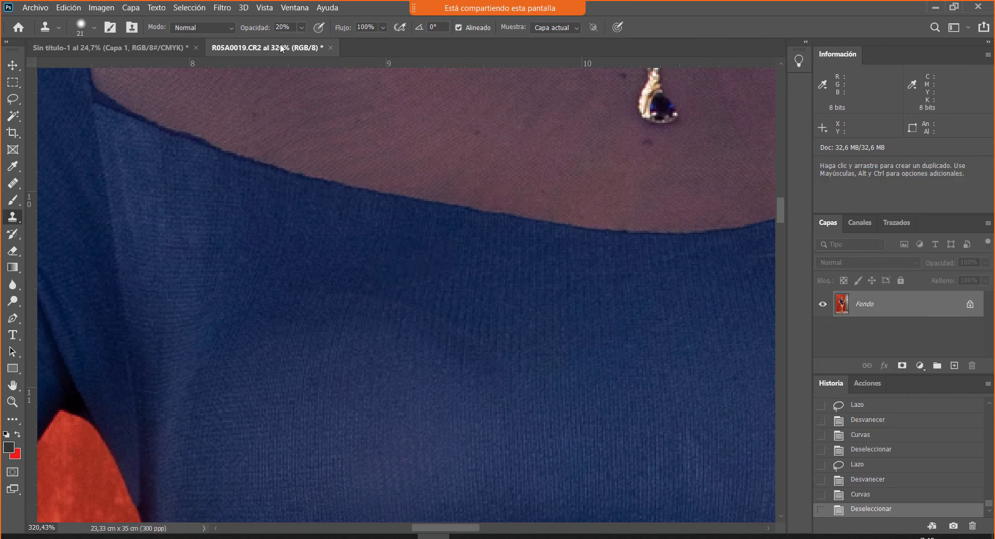
key("3")
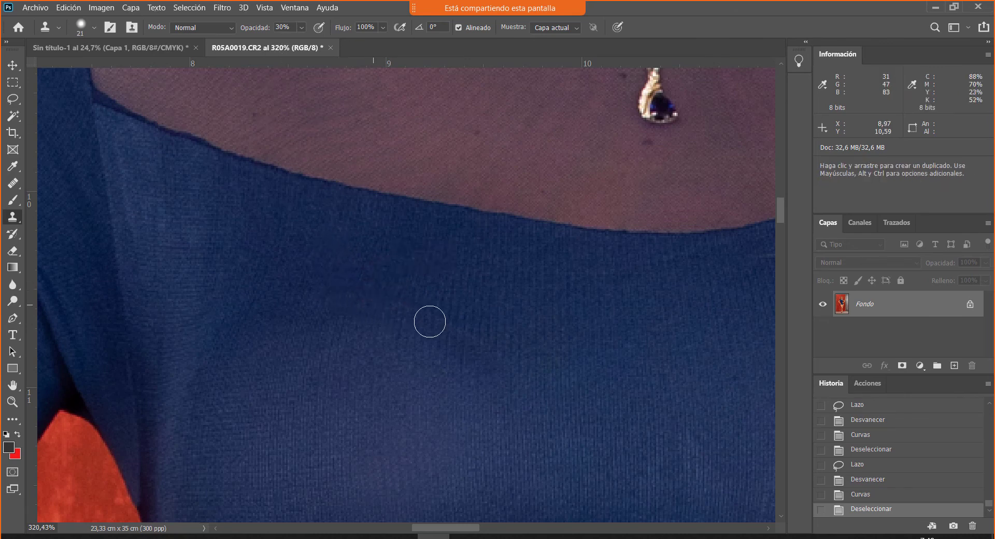
mouse_move(429, 321)
left_mouse_down()
mouse_move(478, 339)
mouse_move(467, 303)
mouse_move(469, 322)
mouse_move(344, 293)
mouse_move(524, 319)
left_mouse_up()
Step: Try further cloning along the highlight's edge, including with a smaller 13-pixel brush, and undo those strokes
left_click(466, 304, "alt")
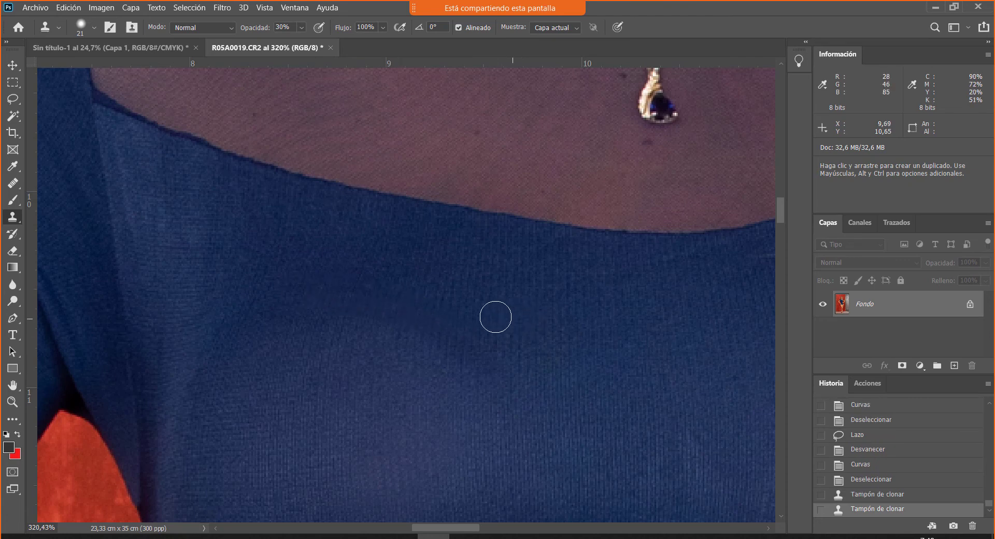
key("ctrl+z")
left_click_drag(462, 304, 451, 302)
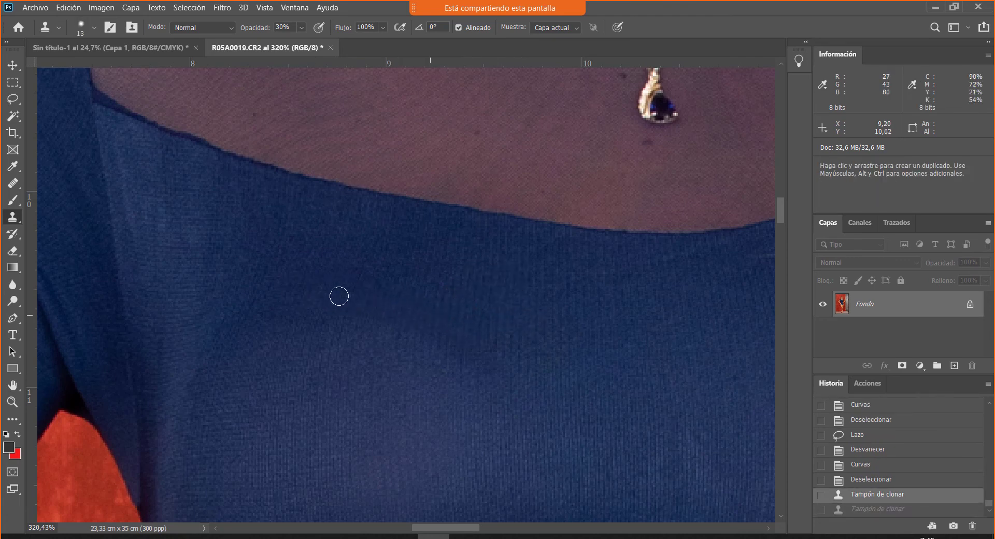
left_click_drag(339, 296, 557, 317)
key("ctrl+z")
mouse_move(424, 294)
left_mouse_down()
mouse_move(449, 335)
mouse_move(434, 322)
left_mouse_up()
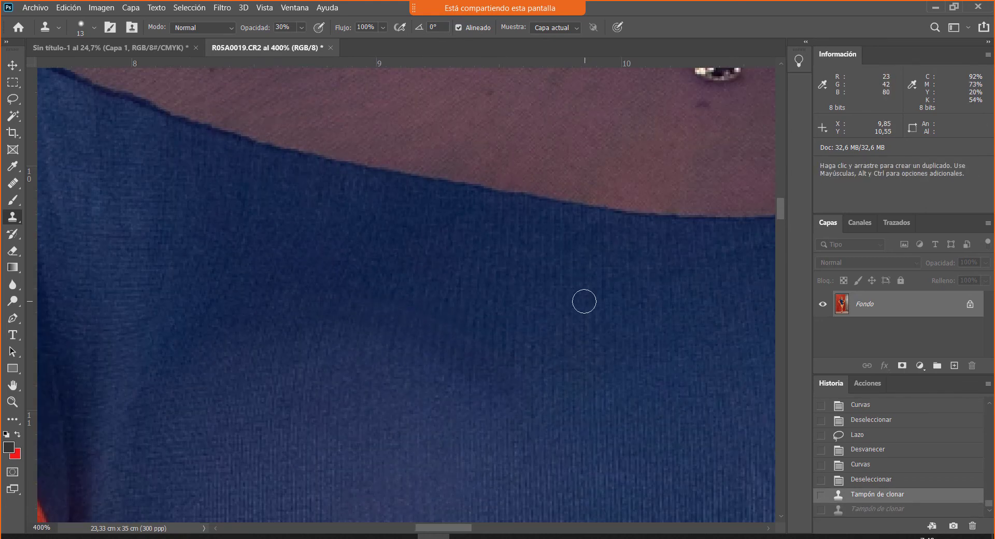
Step: Lasso the darker fabric band between the neckline and the highlight, copy it to a new layer and view it in isolation
key("l")
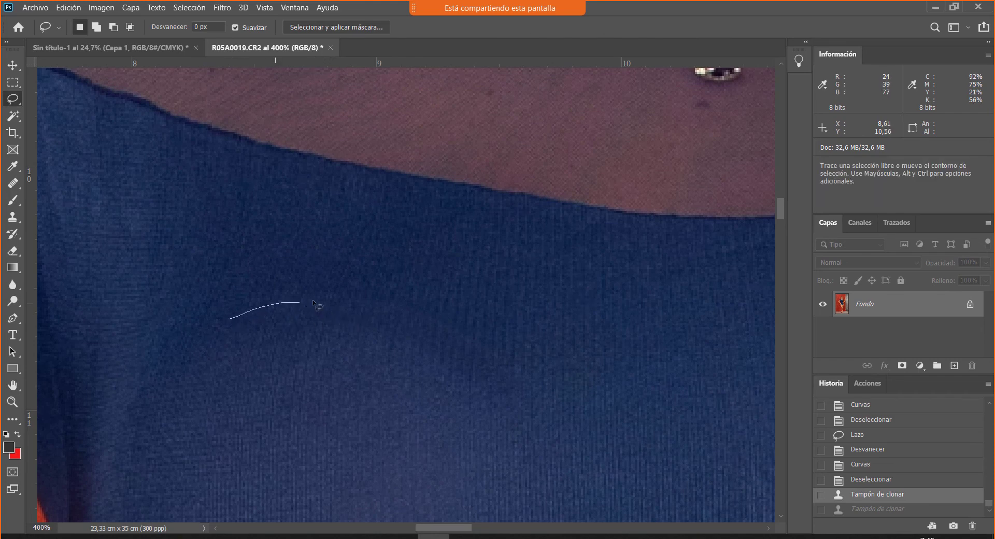
mouse_move(609, 298)
left_mouse_down()
mouse_move(601, 236)
mouse_move(447, 184)
mouse_move(309, 172)
mouse_move(163, 196)
mouse_move(141, 270)
mouse_move(215, 330)
left_mouse_up()
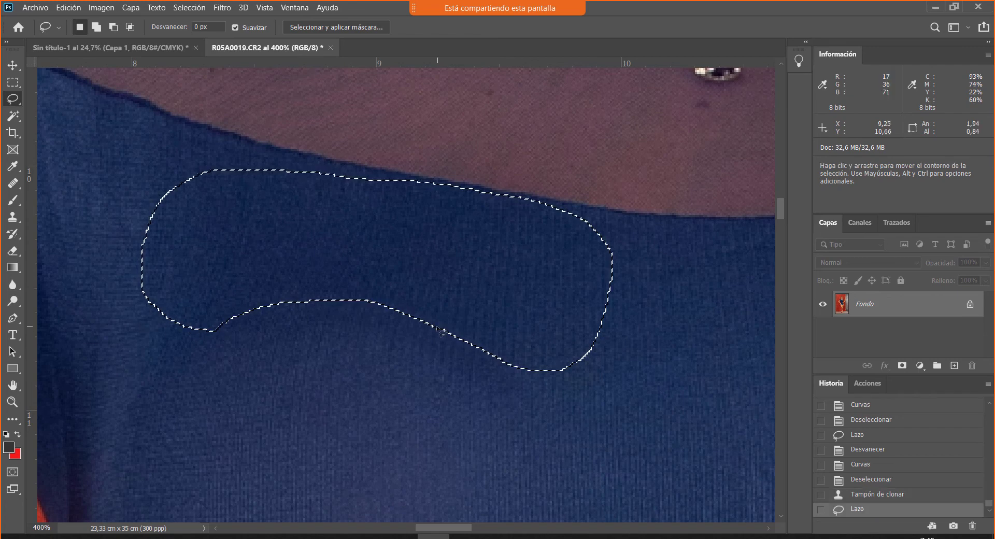
key("ctrl+j")
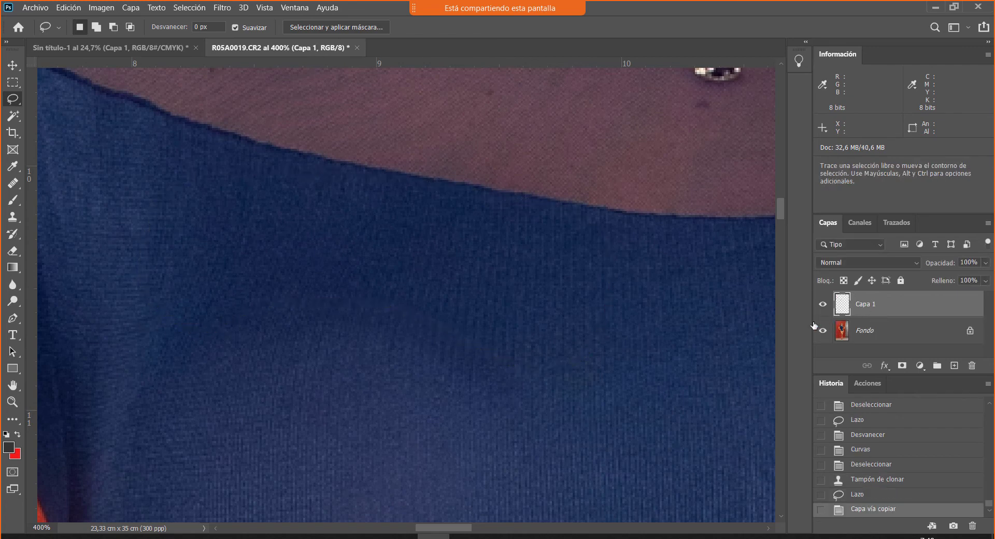
left_click(823, 330)
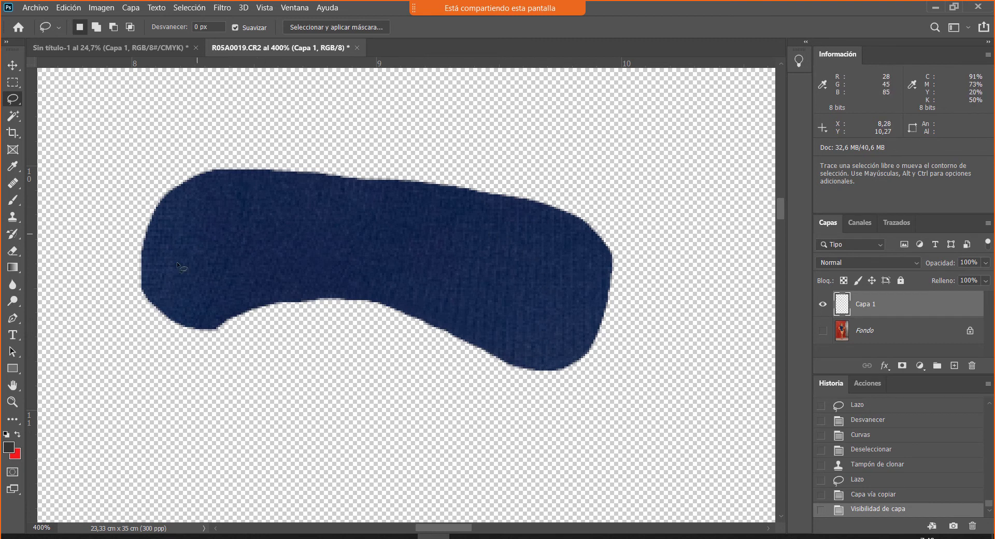
left_click(824, 332)
Step: Stretch the copied fabric band downward over the highlight's edge to about 117% height with Free Transform
key("ctrl+t")
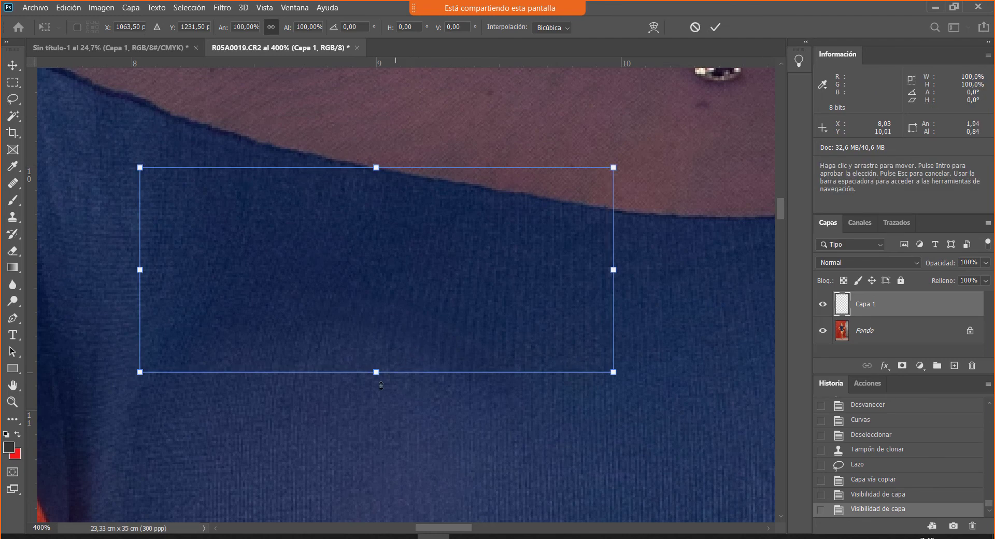
left_click_drag(376, 372, 376, 407)
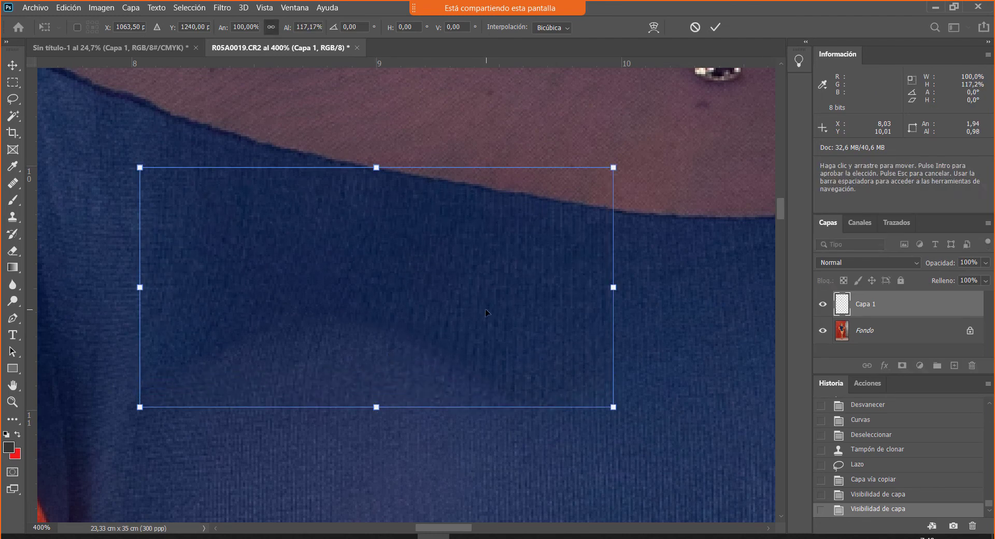
key("Return")
key("l")
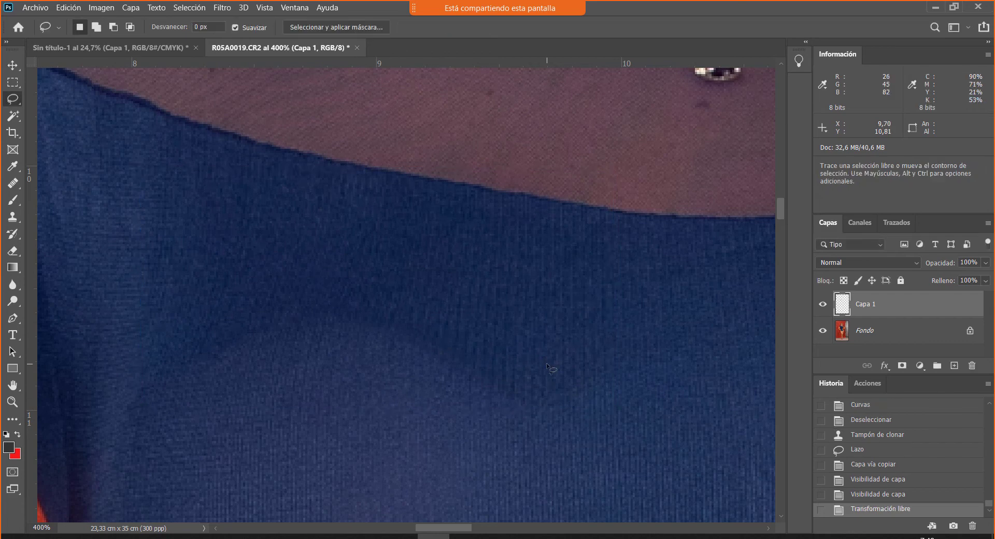
Step: Soften the fabric copy's lower edge with repeated 38-pixel Eraser strokes at 20% opacity, and compare the layer hidden and shown
key("e")
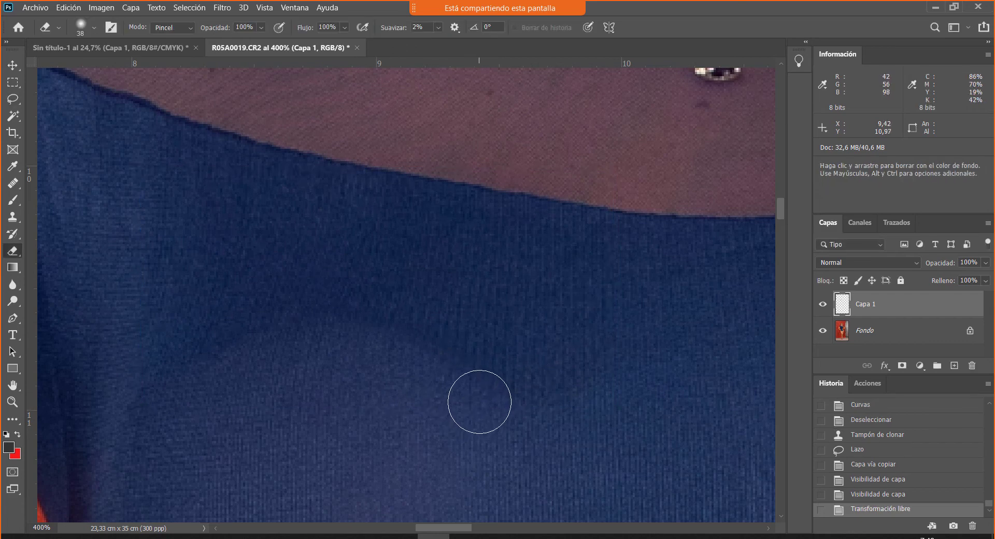
mouse_move(484, 399)
left_mouse_down()
mouse_move(372, 336)
mouse_move(247, 334)
left_mouse_up()
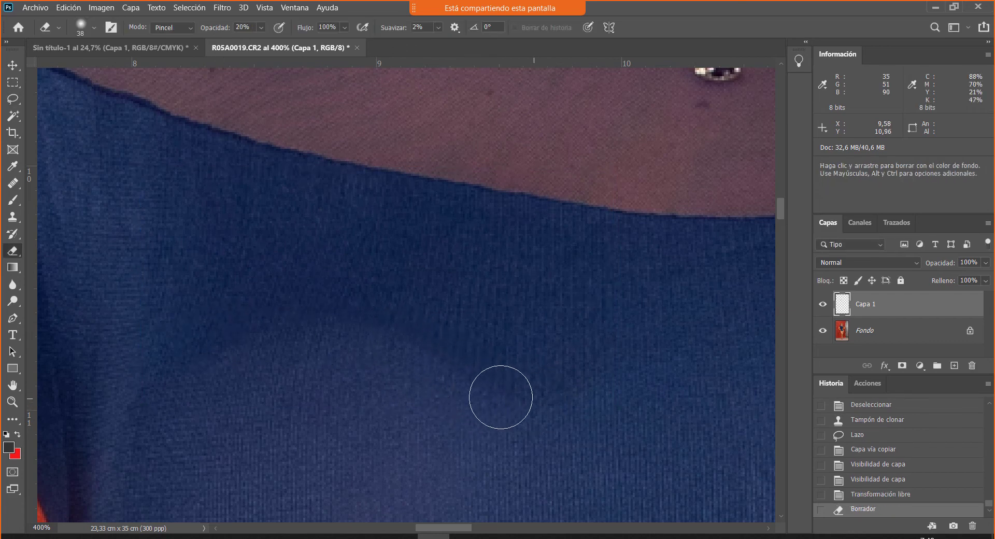
left_click_drag(501, 398, 193, 325)
mouse_move(501, 407)
left_mouse_down()
mouse_move(193, 329)
mouse_move(421, 352)
mouse_move(262, 319)
left_mouse_up()
left_click_drag(471, 381, 316, 313)
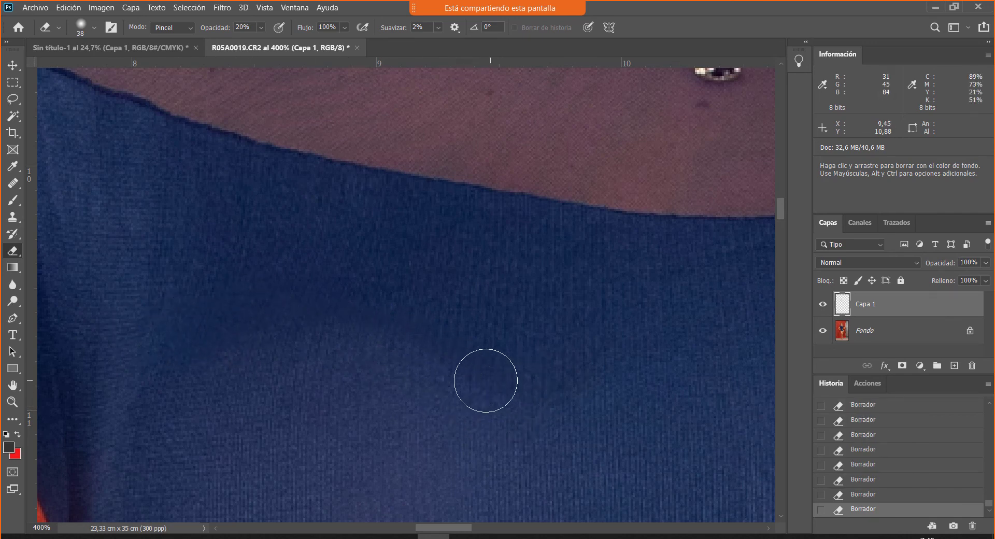
left_click(829, 306)
left_click(829, 306)
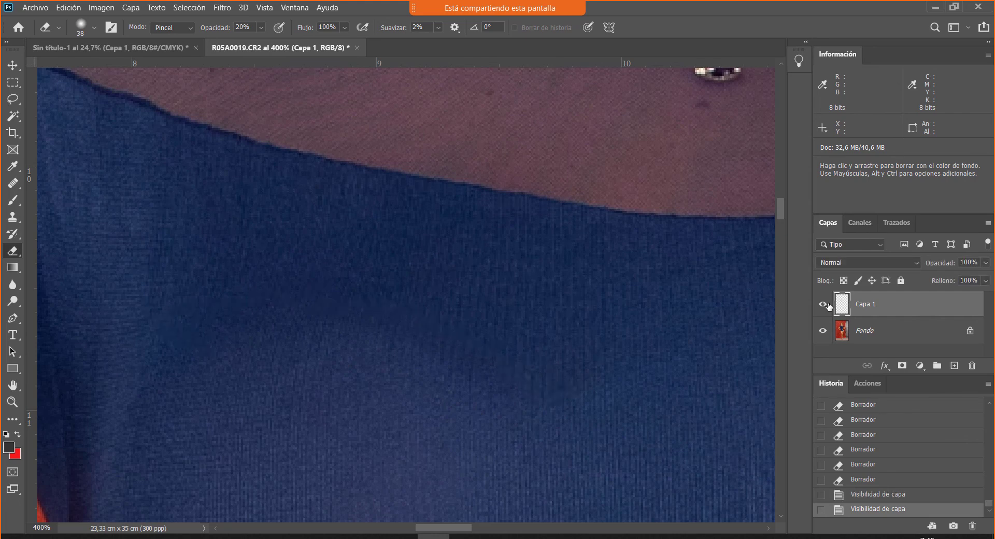
Step: Soften the fabric copy's lower edge further with broad 38-pixel Eraser strokes at 20% opacity, after checking the layer hidden and shown
left_click(829, 306)
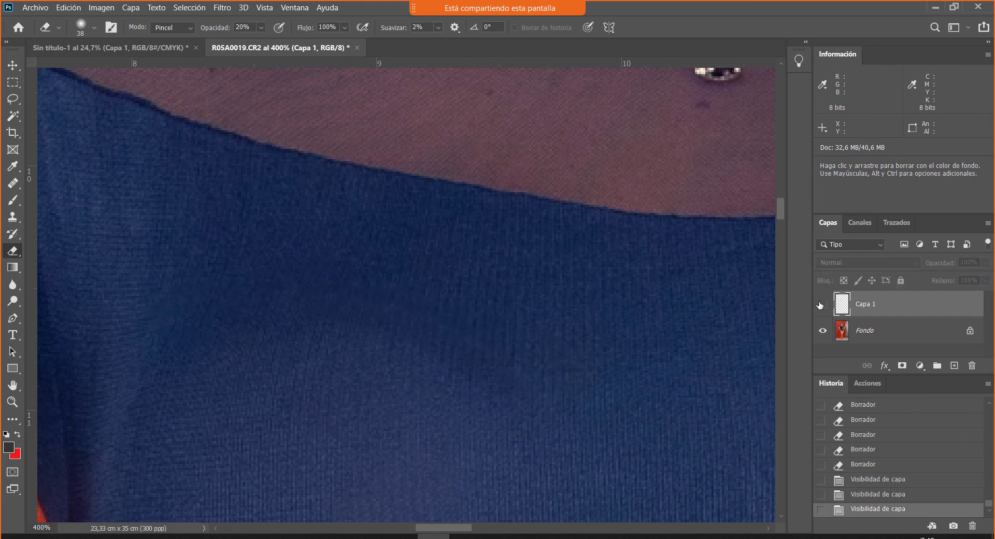
left_click(822, 305)
mouse_move(480, 375)
left_mouse_down()
mouse_move(464, 399)
mouse_move(432, 373)
mouse_move(281, 336)
left_mouse_up()
mouse_move(518, 384)
left_mouse_down()
mouse_move(331, 350)
mouse_move(291, 332)
left_mouse_up()
mouse_move(500, 381)
left_mouse_down()
mouse_move(247, 321)
mouse_move(258, 345)
left_mouse_up()
mouse_move(466, 385)
left_mouse_down()
mouse_move(234, 331)
mouse_move(341, 363)
left_mouse_up()
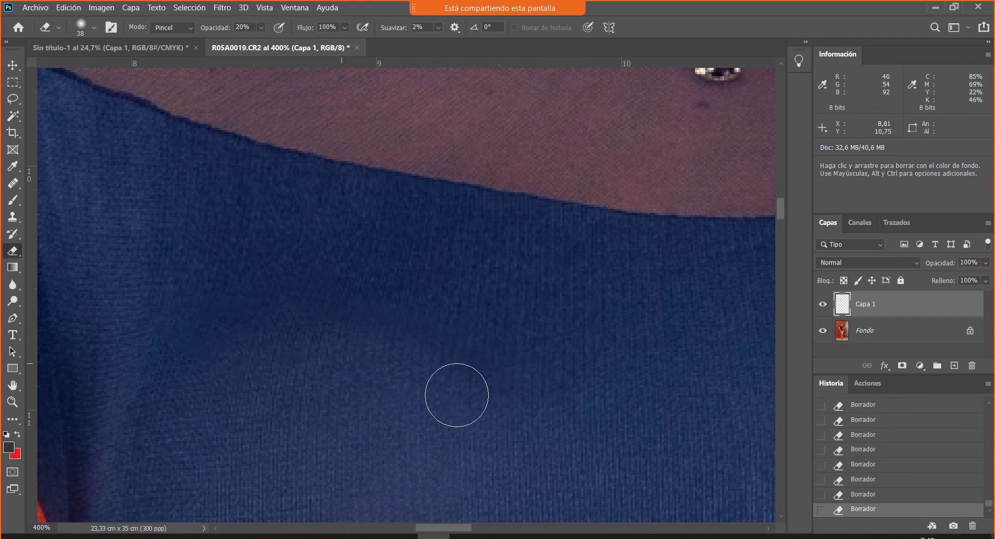
Step: Compare the chest with the fabric copy hidden and shown, hide the rulers, and merge the copy down into the Fondo layer
key("ctrl+space")
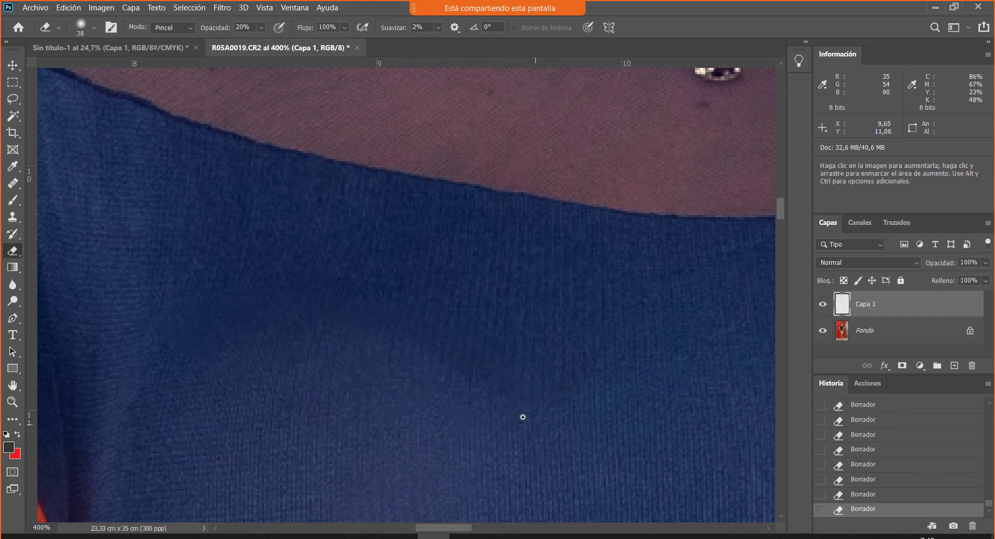
left_click_drag(523, 417, 466, 392)
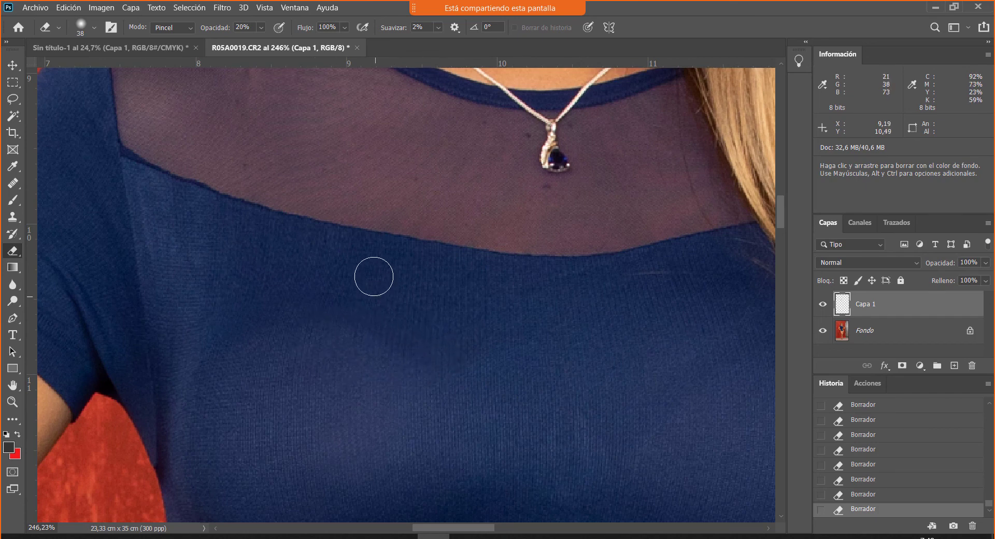
left_click(824, 305)
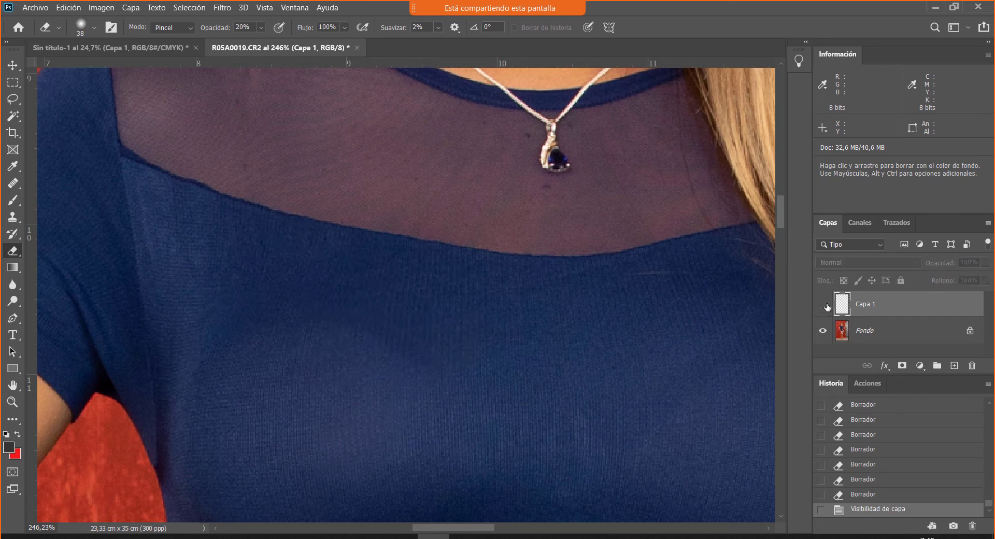
left_click(824, 305)
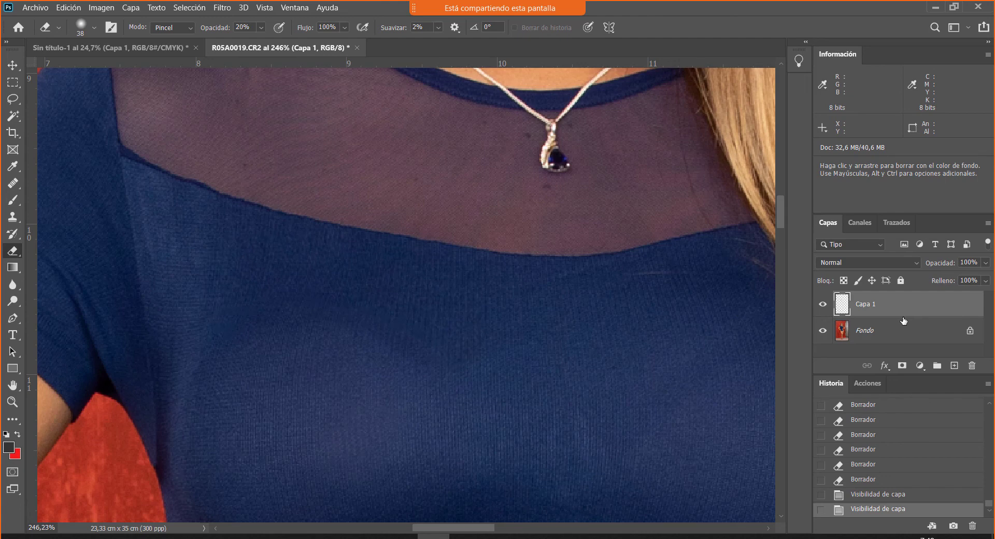
key("ctrl+r")
key("ctrl+e")
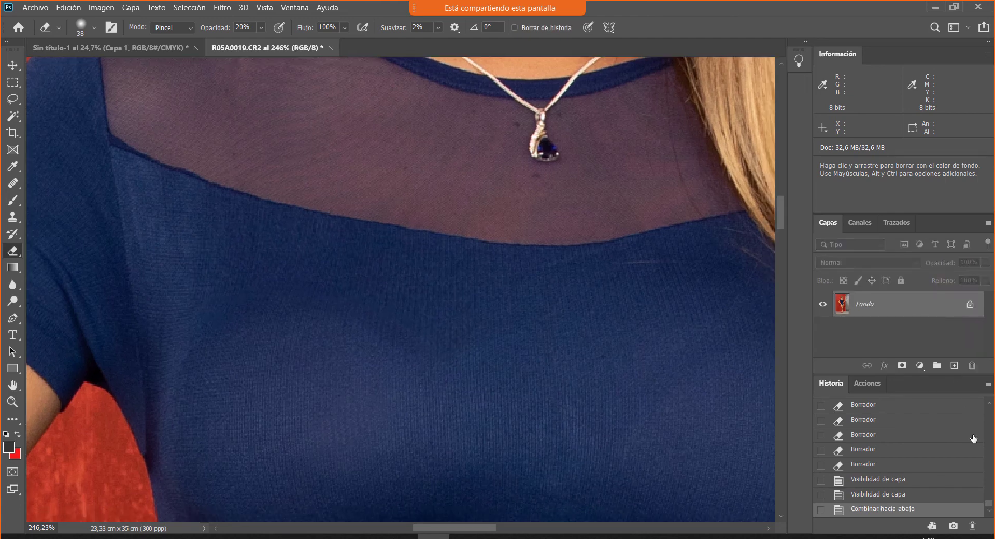
Step: Compare the merged chest retouch with the original R05A0019.CR2 history snapshot, and return to the merged state
left_click_drag(991, 501, 986, 402)
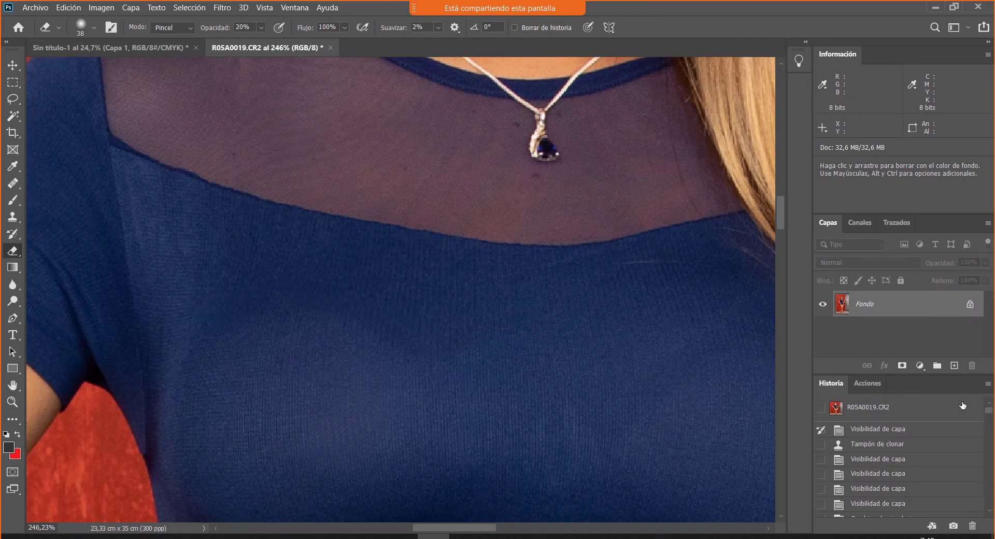
left_click(962, 407)
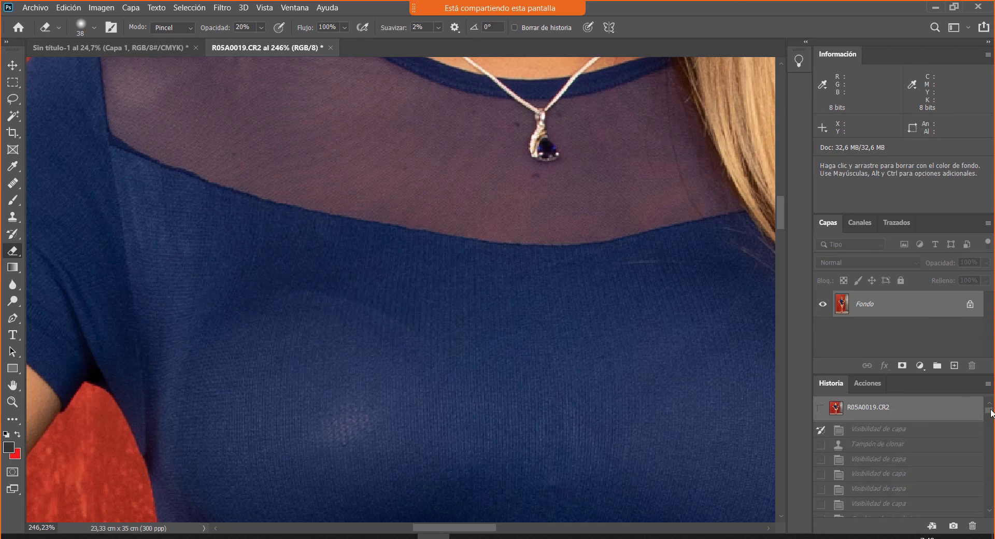
left_click_drag(991, 413, 989, 503)
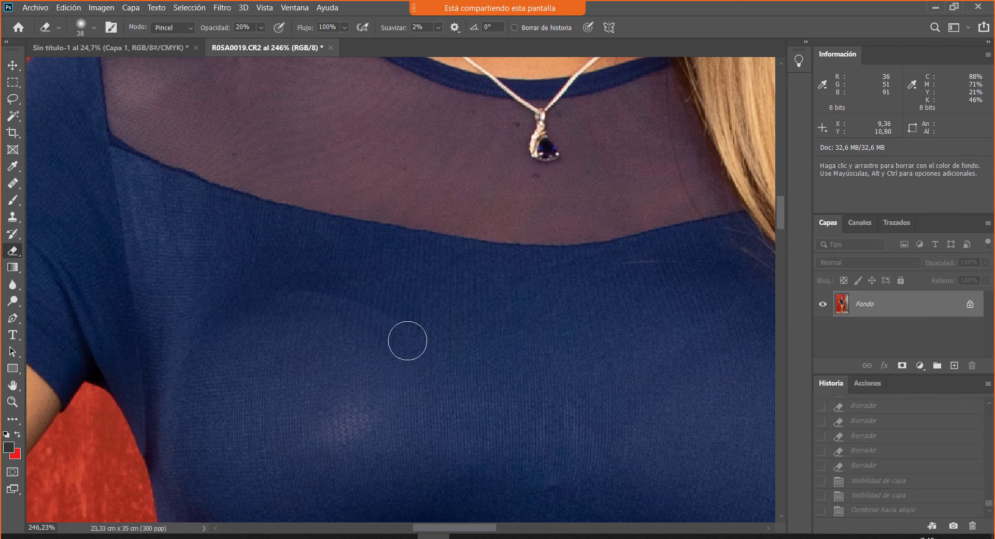
left_click(900, 510)
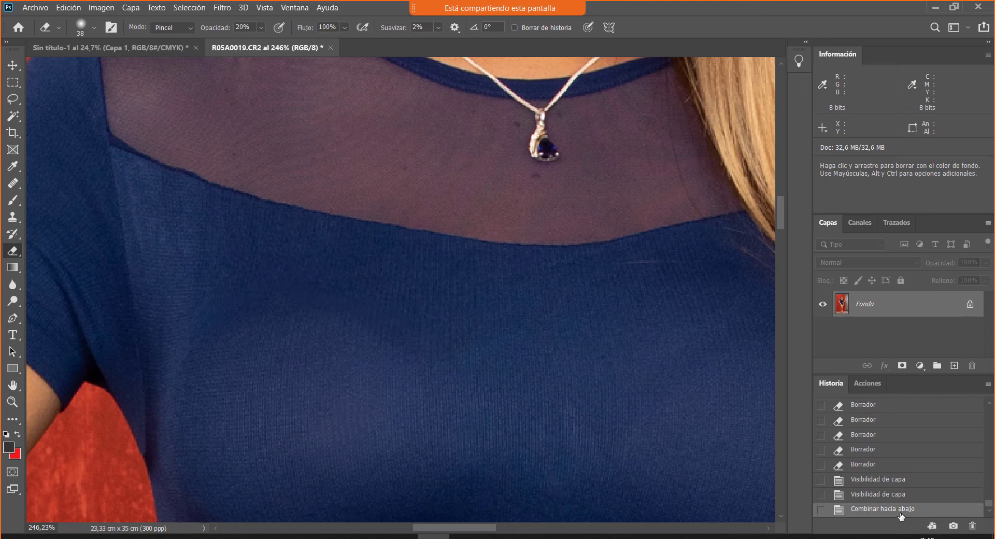
Step: Partly restore the highlight's upper area from history with a soft 57-pixel history Eraser at 20% opacity
right_click(387, 378, "alt")
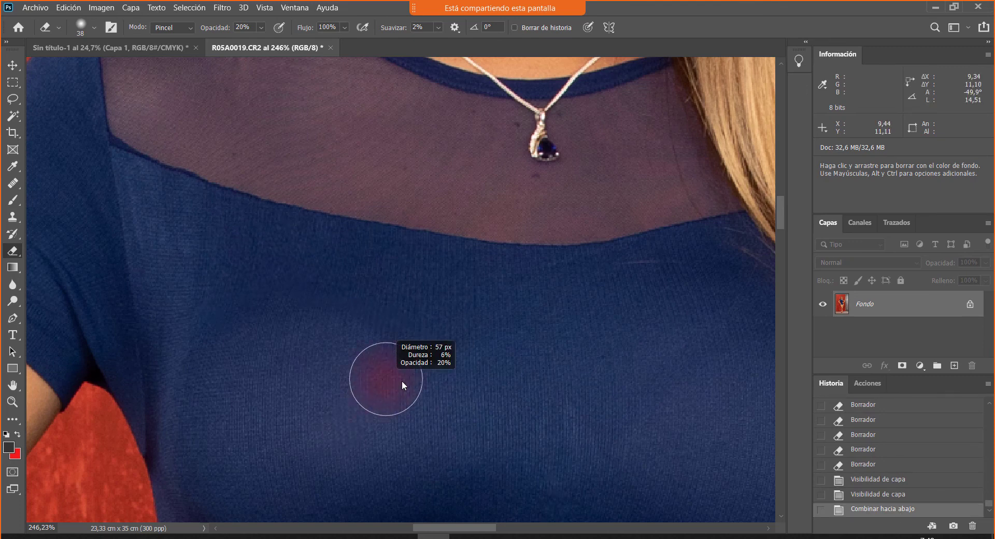
mouse_move(422, 362)
left_mouse_down()
mouse_move(361, 351)
mouse_move(445, 397)
left_mouse_up()
left_click_drag(351, 358, 414, 381)
mouse_move(366, 368)
left_mouse_down()
mouse_move(460, 377)
mouse_move(381, 344)
left_mouse_up()
mouse_move(381, 344)
left_mouse_down()
mouse_move(342, 339)
mouse_move(295, 355)
mouse_move(248, 343)
left_mouse_up()
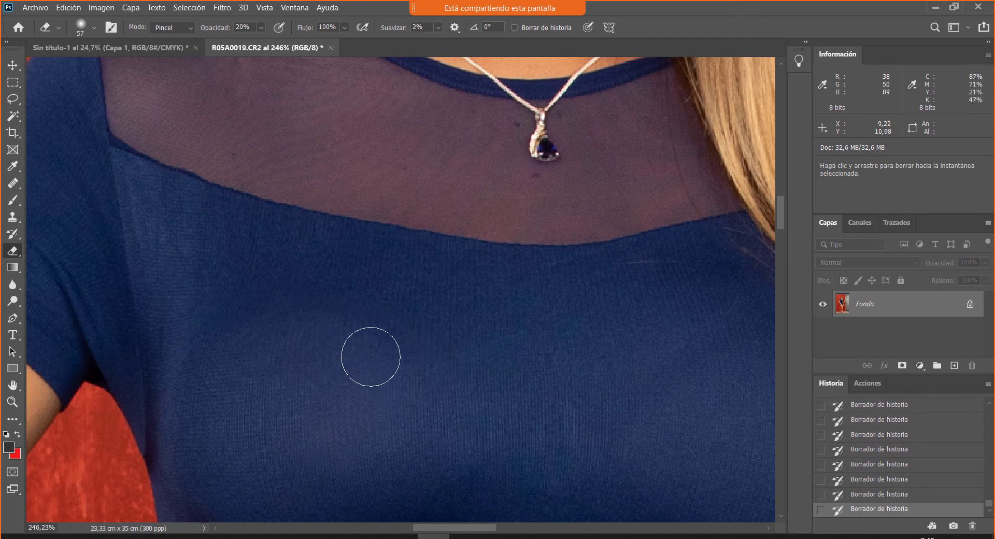
left_click_drag(389, 367, 431, 336)
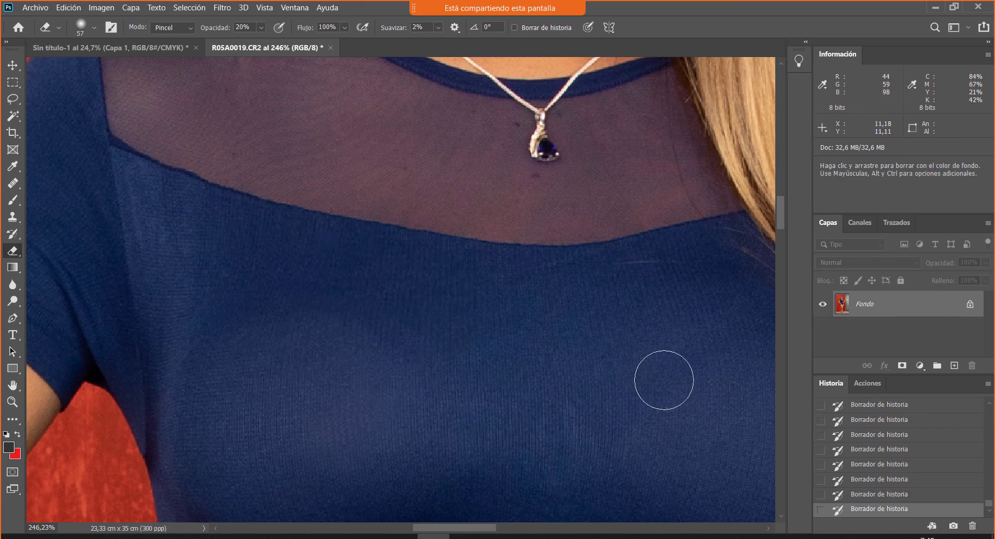
Step: Clone fabric texture along the highlight's upper edge with a 20-pixel Clone Stamp at 30% opacity
key("s")
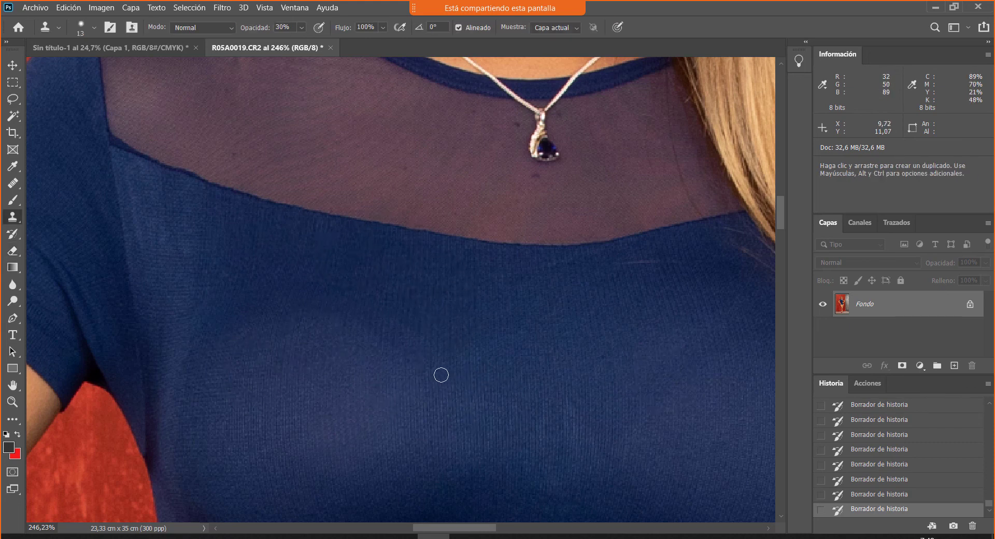
left_click(410, 370, "alt")
left_click_drag(364, 315, 358, 326)
left_click(403, 324)
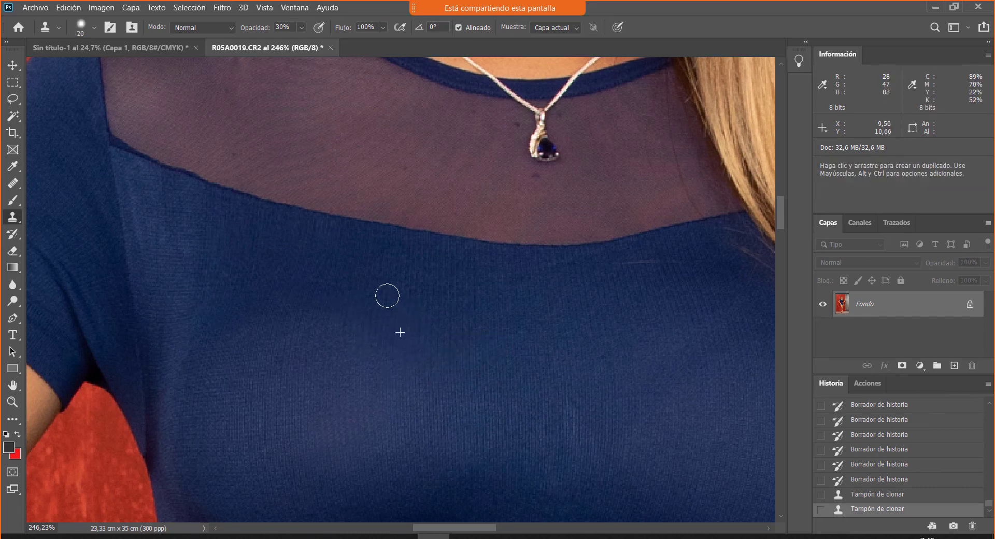
left_click(373, 293)
left_click(330, 271)
left_click(273, 291)
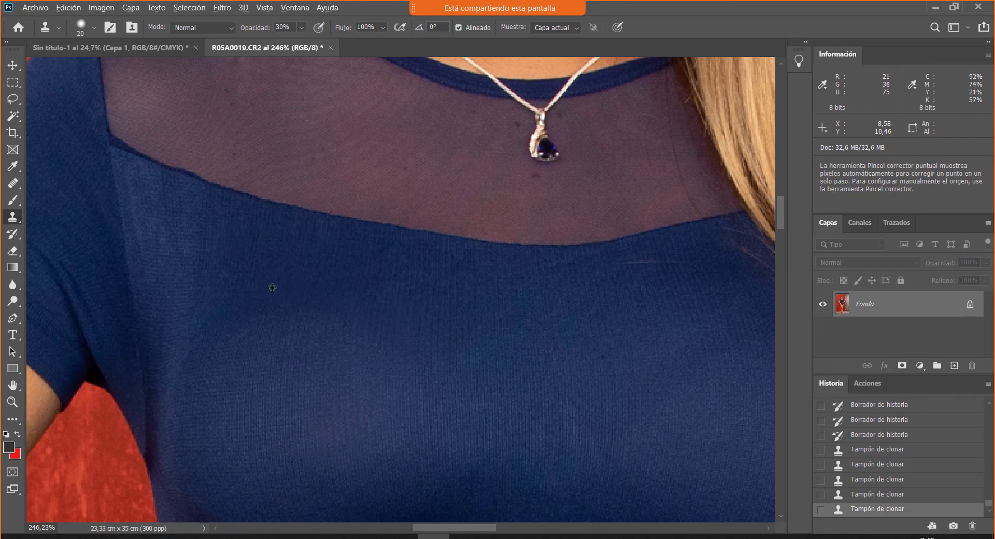
left_click(343, 322)
left_click(339, 329)
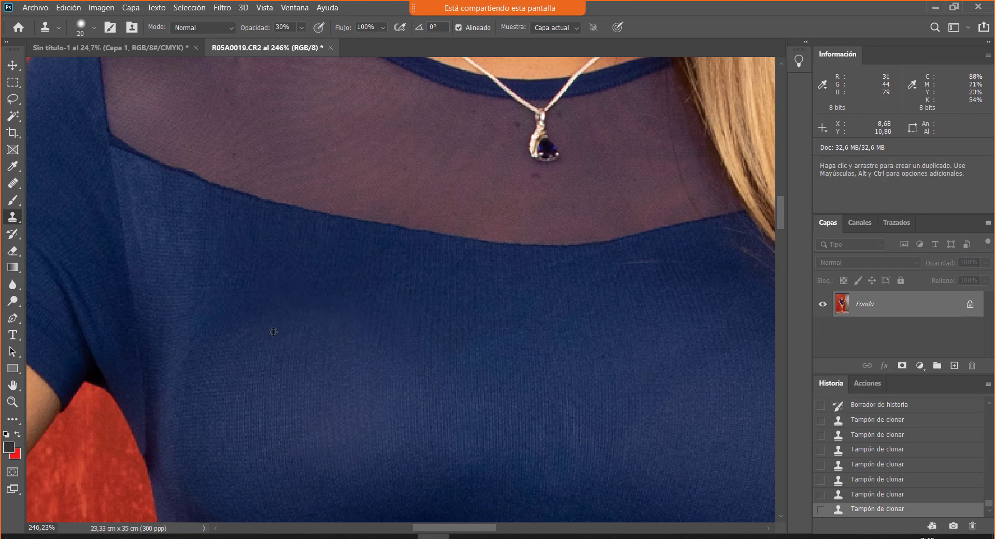
left_click(252, 316)
left_click(297, 273)
Step: Resample nearby fabric and clone it over the darker band between the neckline and the highlight with the 20-pixel brush
left_click(313, 269, "alt")
left_click(400, 301, "alt")
left_click_drag(402, 285, 376, 269)
left_click(366, 264, "alt")
left_click(369, 288)
left_click(401, 313, "alt")
left_click(371, 284)
Step: Blend the cloned area below the neckline with 57-pixel history Eraser strokes at 20% opacity
key("e")
left_click_drag(418, 280, 395, 289)
left_click_drag(360, 240, 340, 260)
left_click_drag(459, 255, 537, 282)
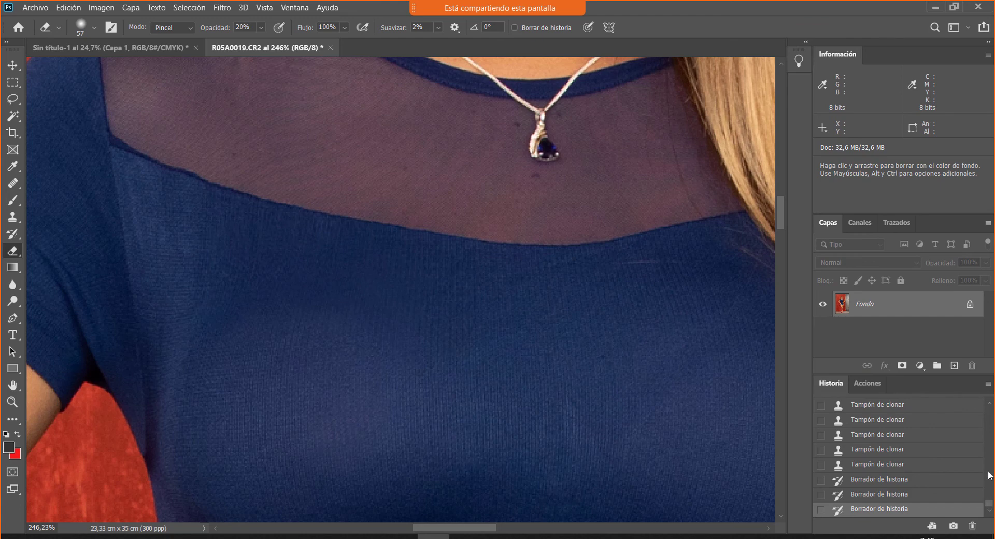
Step: Compare the retouched chest with the original snapshot close up and at 100% view, returning to the latest history state
left_click_drag(990, 474, 991, 521)
left_click(965, 408)
left_click(931, 512)
key("ctrl+1")
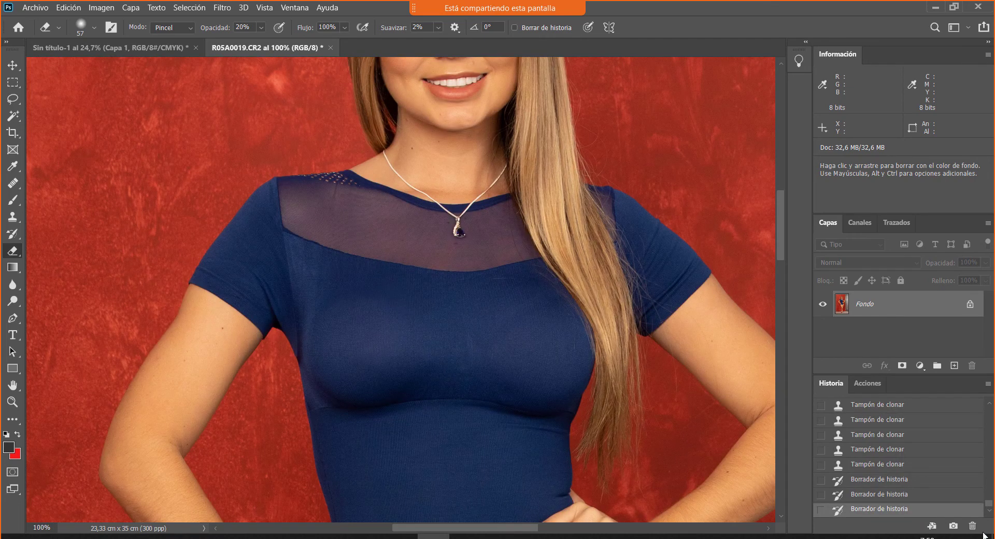
left_click_drag(991, 509, 993, 531)
left_click(965, 407)
left_click(907, 511)
Step: Examine the chest fabric up close for leftover tonal edges, and check it once more against the original snapshot
key("ctrl+plus")
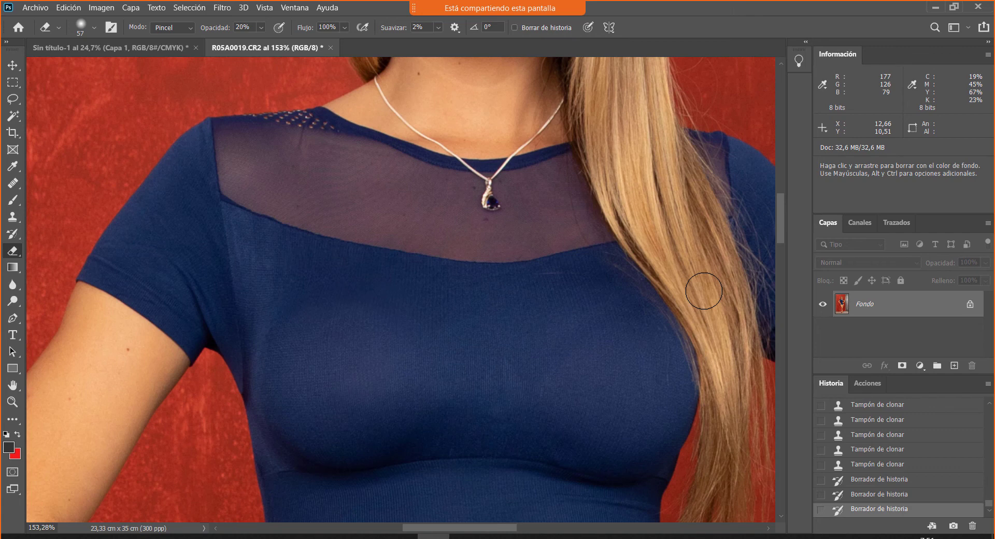
key("ctrl+space")
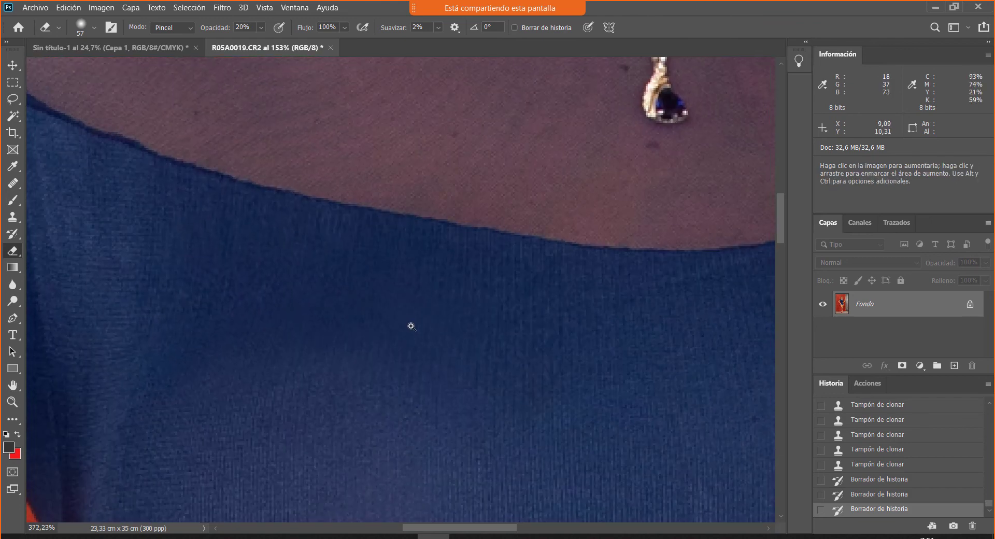
left_click_drag(401, 273, 407, 322)
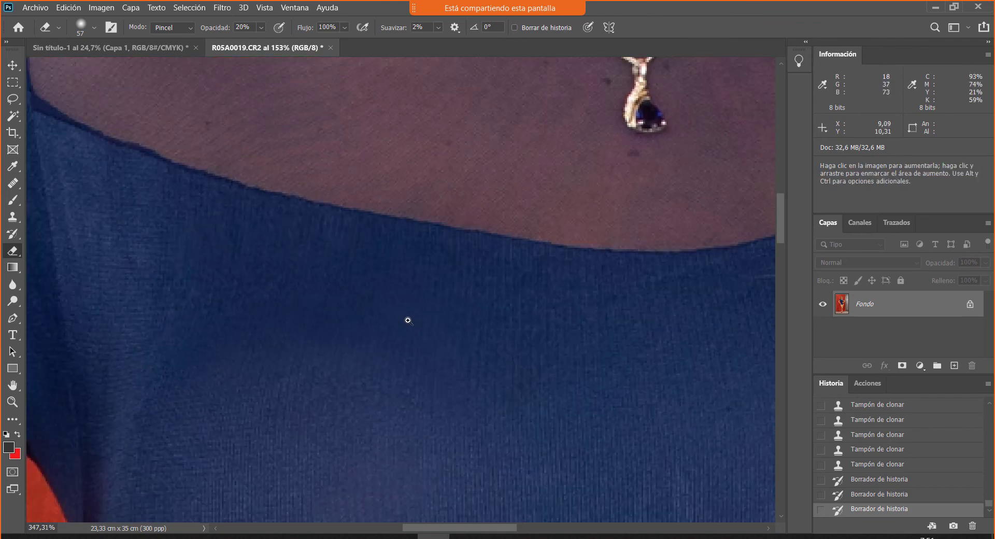
left_click_drag(470, 373, 482, 233)
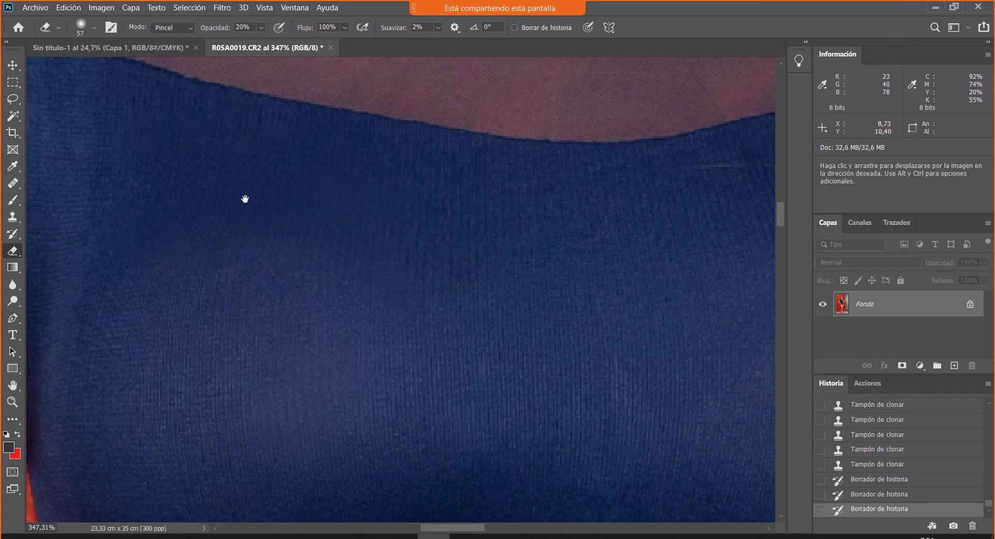
left_click_drag(626, 362, 525, 318)
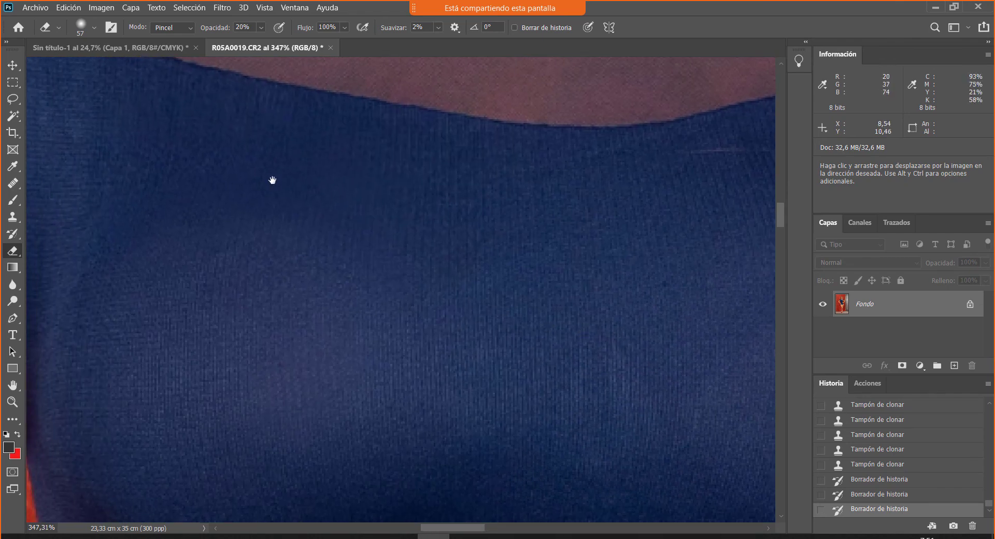
left_click_drag(469, 355, 484, 331)
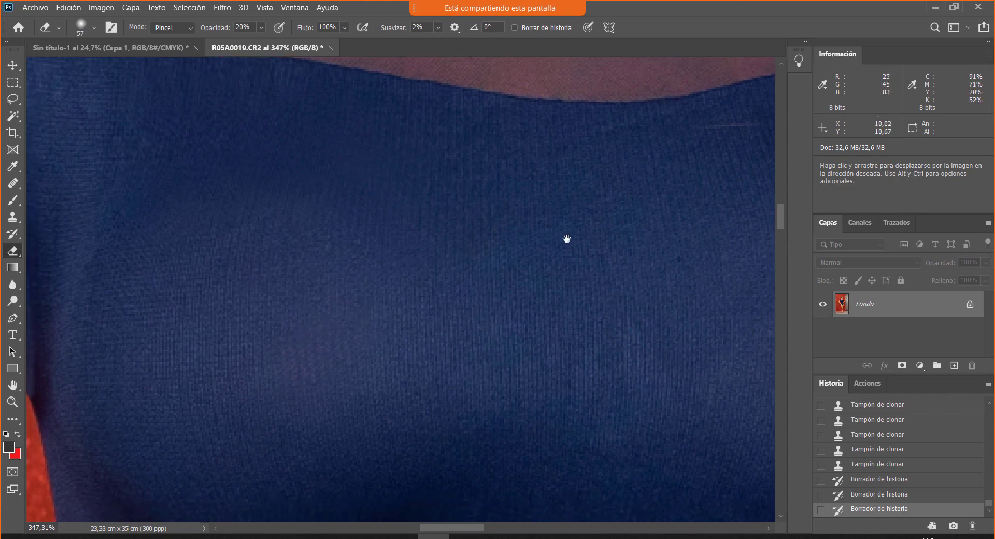
left_click_drag(522, 290, 524, 349)
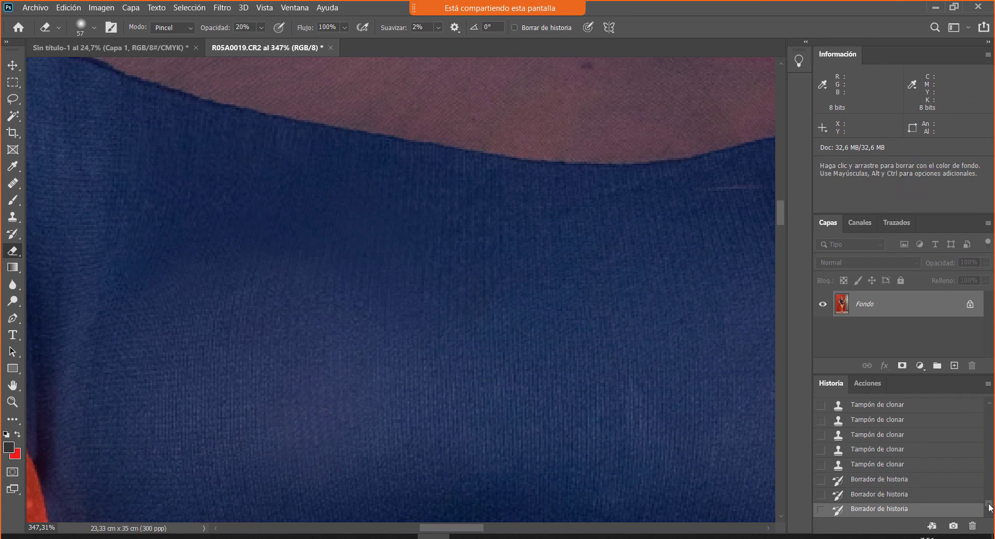
left_click_drag(990, 507, 985, 406)
left_click(951, 410)
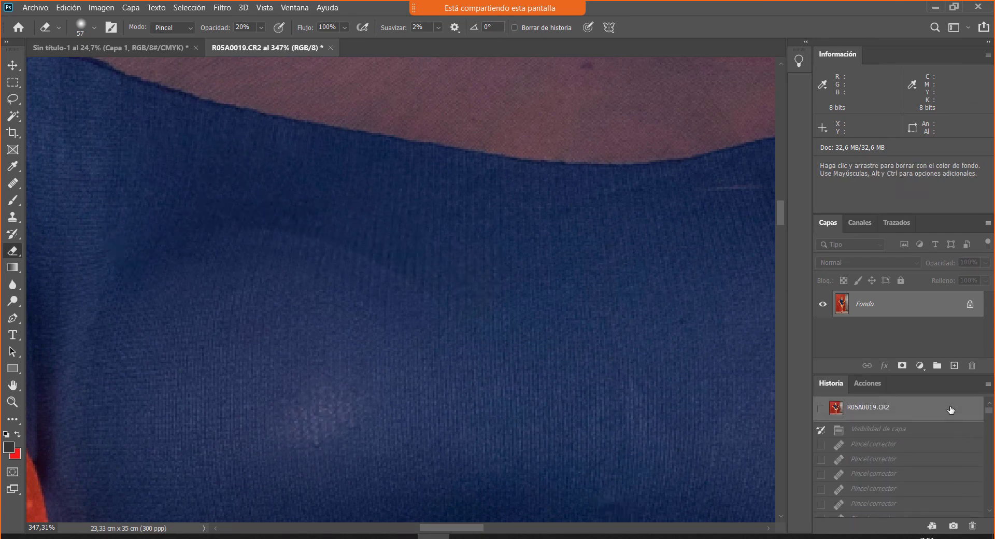
left_click_drag(990, 414, 992, 525)
left_click(894, 511)
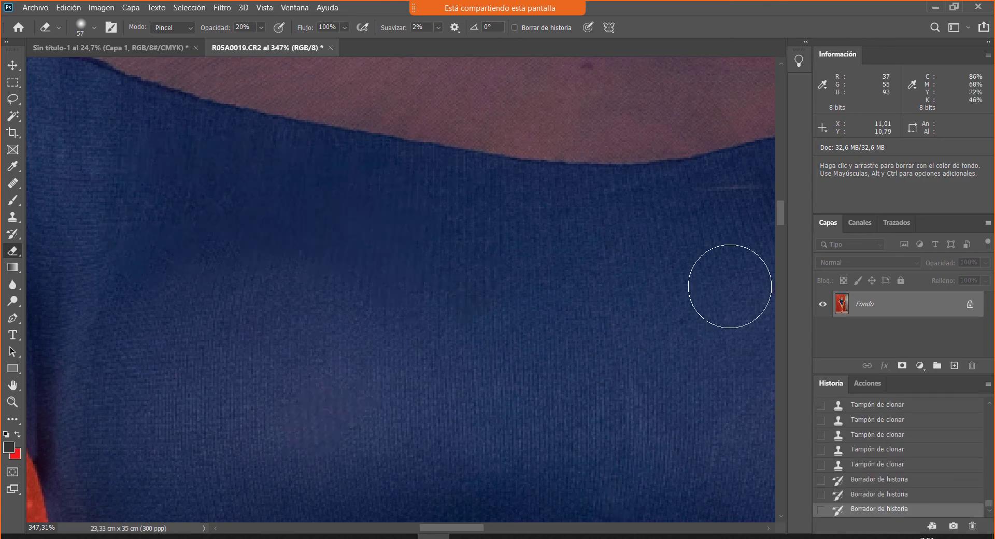
Step: Clone ribbed fabric over the horizontal crease below the bust near the waist edge with a 10-pixel Clone Stamp at 100% opacity
key("v")
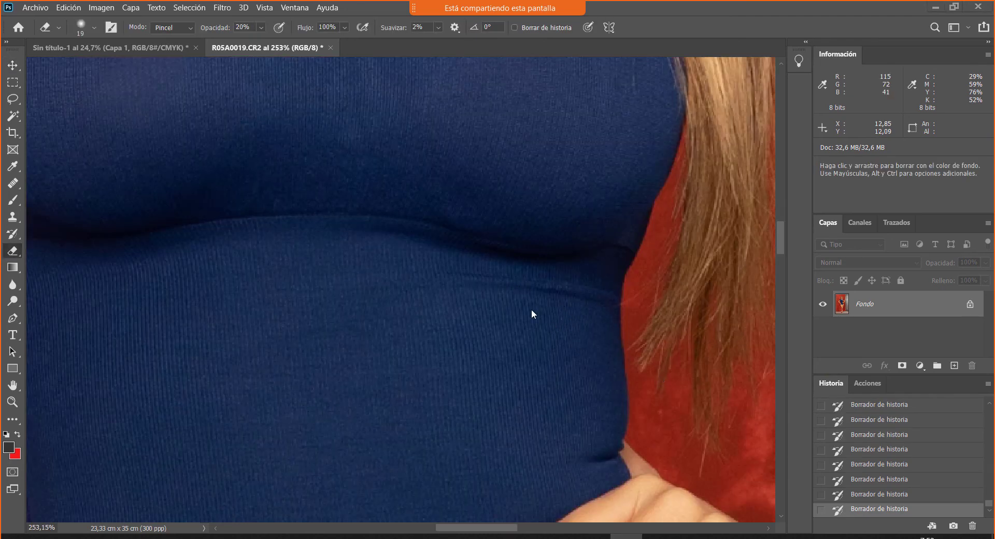
left_click(547, 290, "ctrl")
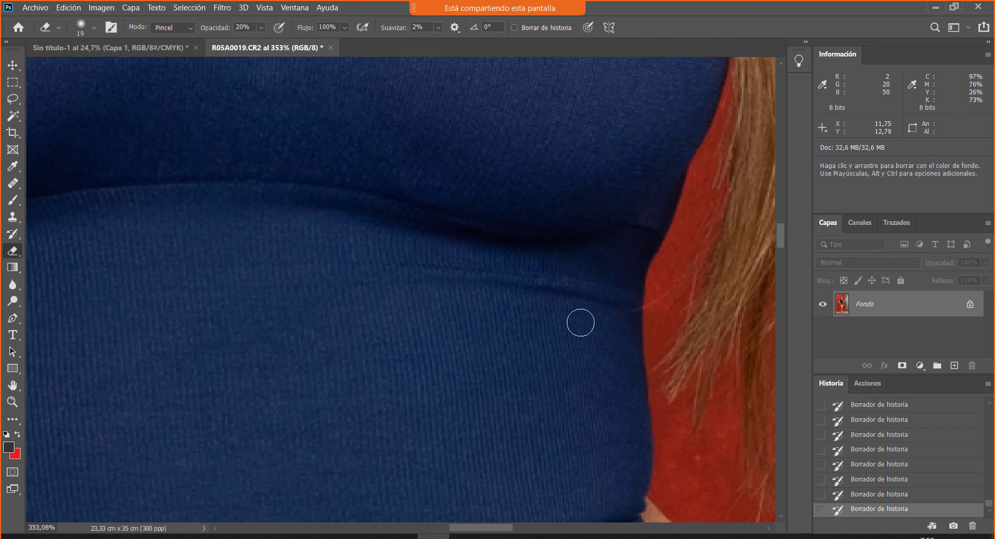
key("s")
left_click_drag(600, 338, 600, 338)
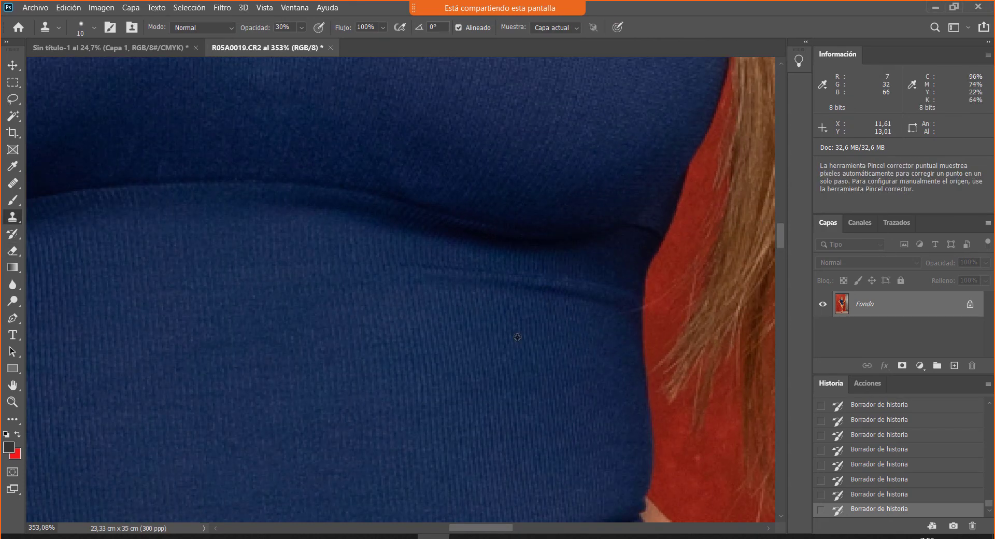
left_click_drag(518, 338, 525, 439)
left_click_drag(438, 322, 434, 388)
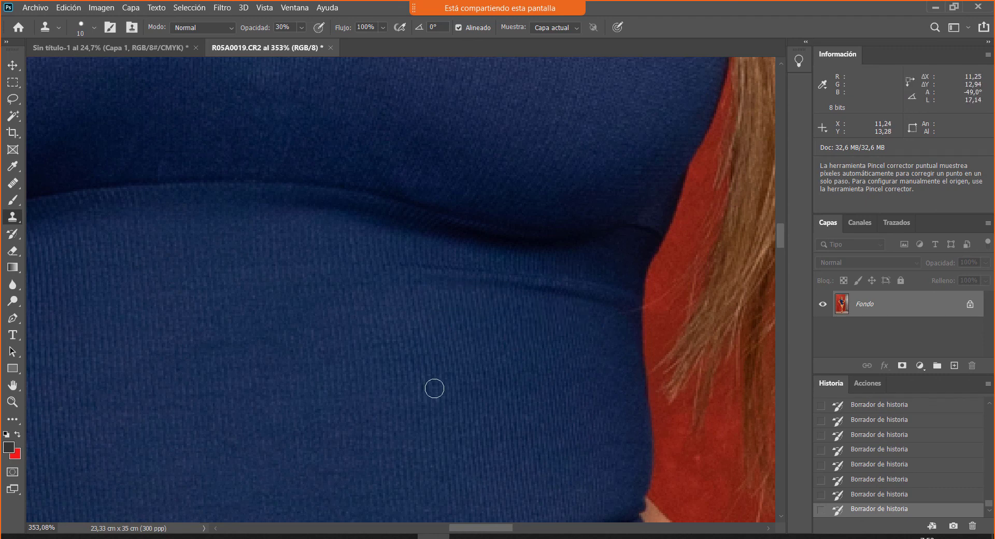
left_click_drag(449, 321, 450, 390)
left_click(635, 354, "alt")
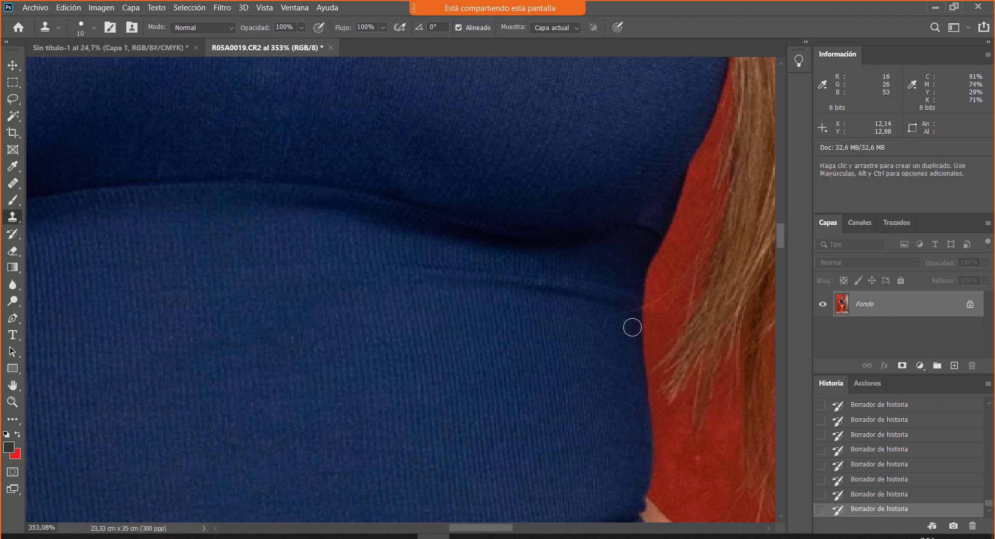
left_click_drag(631, 301, 410, 273)
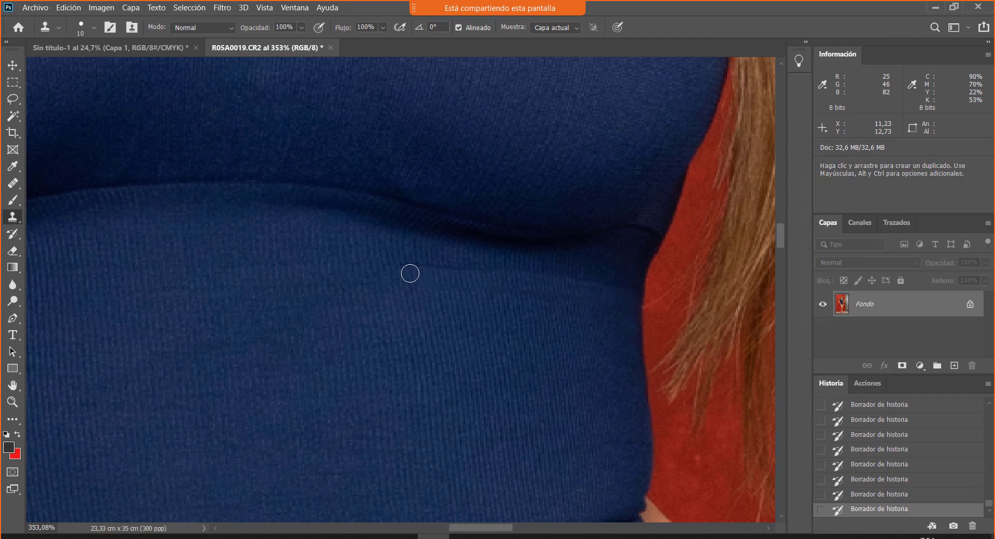
mouse_move(623, 285)
left_mouse_down()
mouse_move(407, 240)
mouse_move(597, 276)
left_mouse_up()
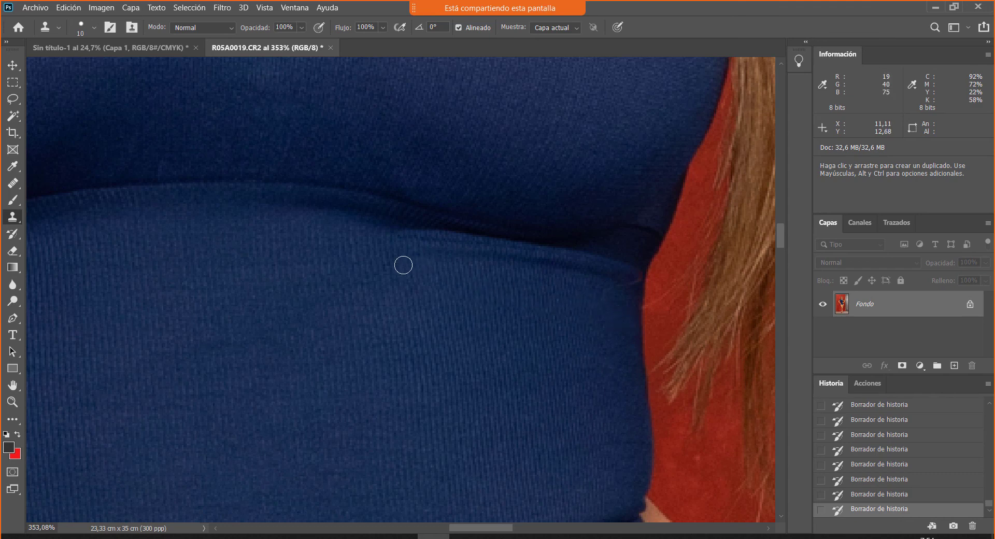
left_click_drag(403, 264, 507, 273)
left_click_drag(536, 314, 551, 331)
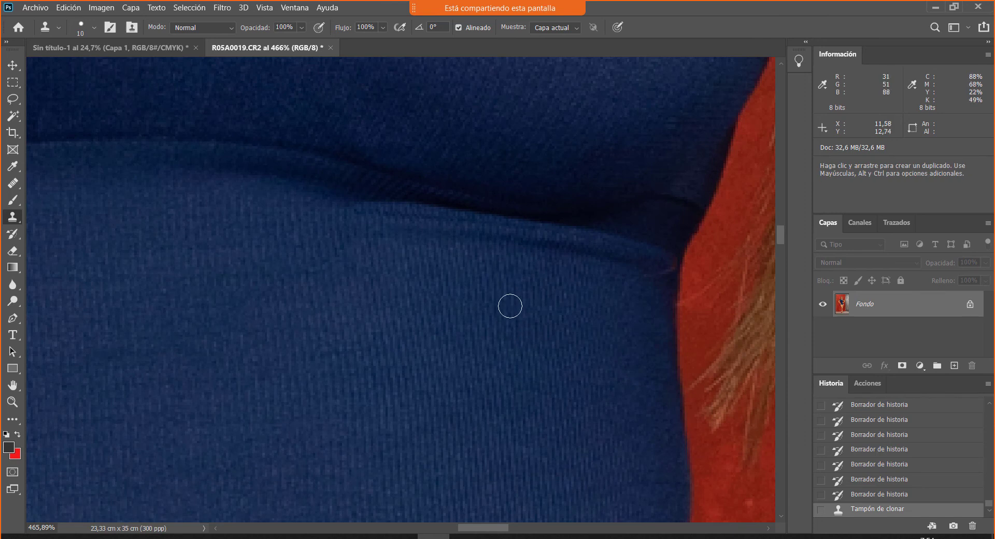
key("ctrl+z")
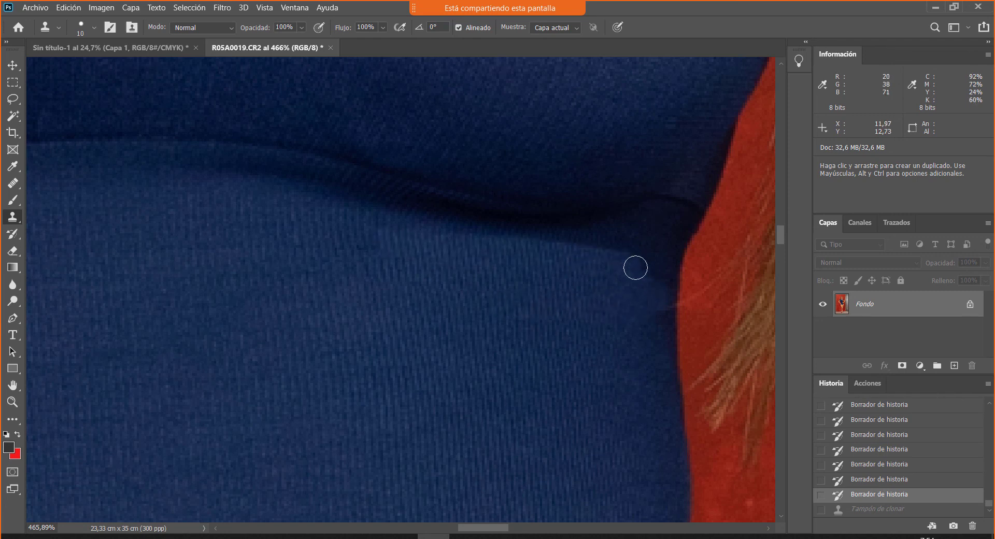
Step: Clone ribbed waist fabric over the dark crease below the bust out to the waist edge with a 10-pixel Clone Stamp
mouse_move(650, 278)
left_mouse_down()
mouse_move(369, 205)
mouse_move(625, 223)
mouse_move(484, 219)
mouse_move(332, 167)
mouse_move(474, 197)
mouse_move(671, 206)
mouse_move(606, 214)
mouse_move(598, 232)
mouse_move(672, 215)
mouse_move(633, 249)
mouse_move(684, 223)
mouse_move(670, 259)
mouse_move(658, 212)
mouse_move(443, 190)
mouse_move(318, 151)
mouse_move(343, 179)
mouse_move(398, 194)
mouse_move(260, 163)
mouse_move(418, 212)
mouse_move(283, 186)
mouse_move(377, 224)
mouse_move(322, 240)
mouse_move(348, 252)
mouse_move(329, 320)
mouse_move(310, 223)
mouse_move(312, 289)
mouse_move(313, 215)
mouse_move(250, 163)
mouse_move(296, 231)
mouse_move(302, 292)
mouse_move(265, 168)
mouse_move(304, 160)
mouse_move(244, 143)
mouse_move(299, 139)
mouse_move(251, 123)
mouse_move(467, 177)
mouse_move(671, 195)
mouse_move(344, 135)
mouse_move(246, 107)
mouse_move(565, 189)
mouse_move(641, 198)
mouse_move(752, 190)
left_mouse_up()
key("ctrl+minus")
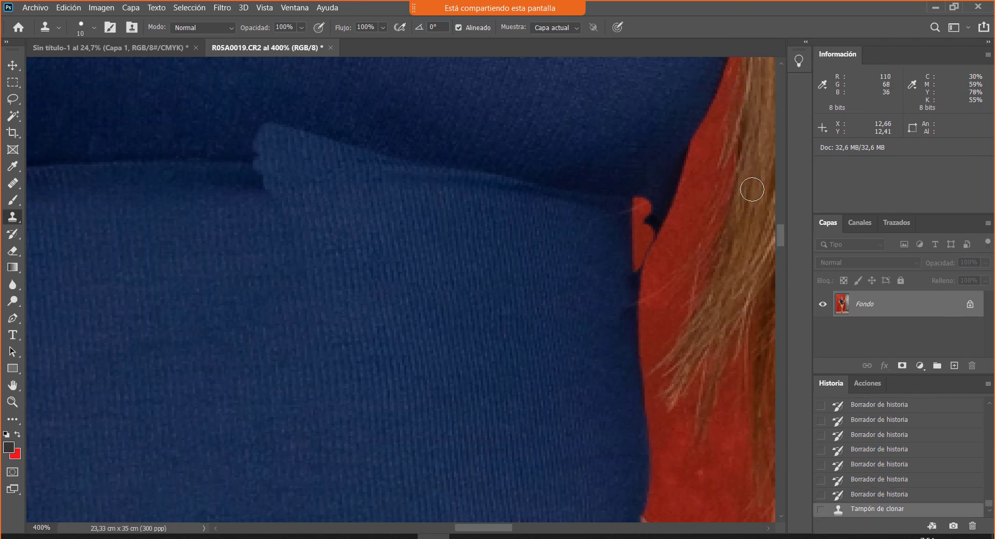
scroll(665, 424, "down", 3, "alt")
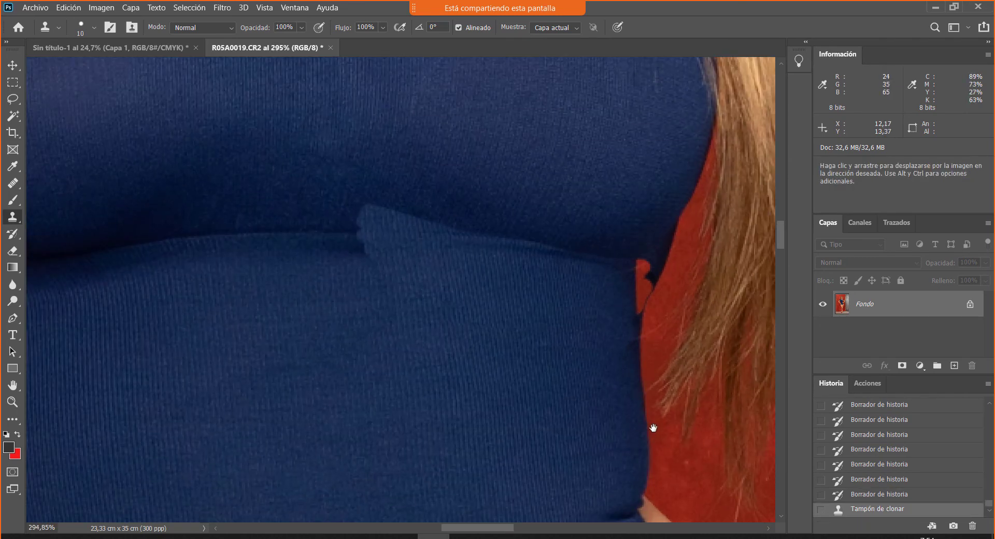
left_click_drag(655, 450, 616, 449)
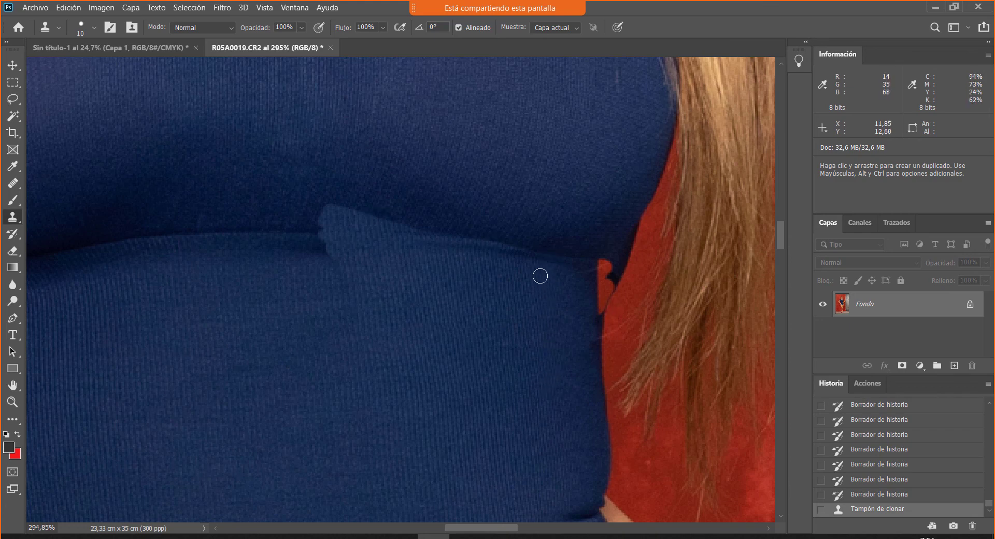
scroll(567, 308, "up", 3, "alt")
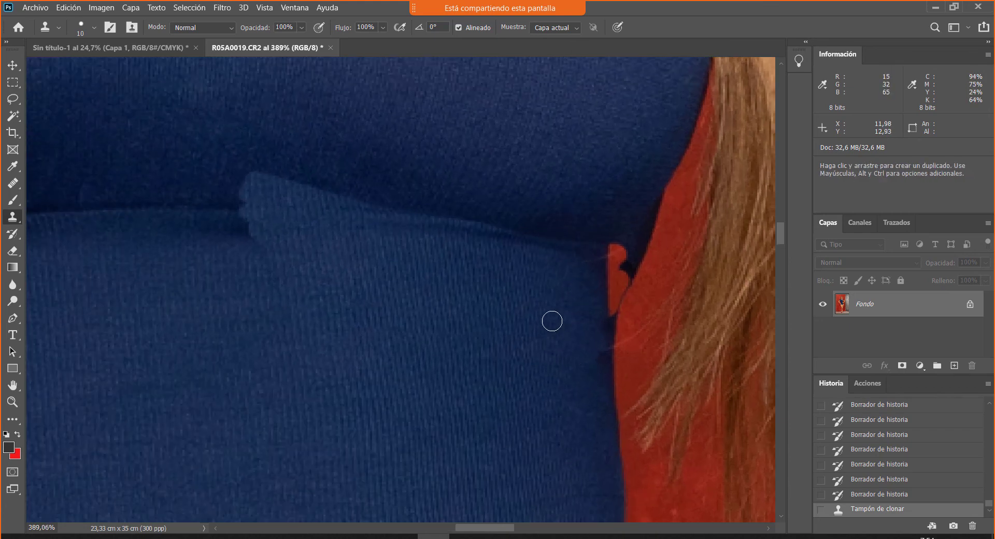
left_click_drag(569, 411, 556, 353)
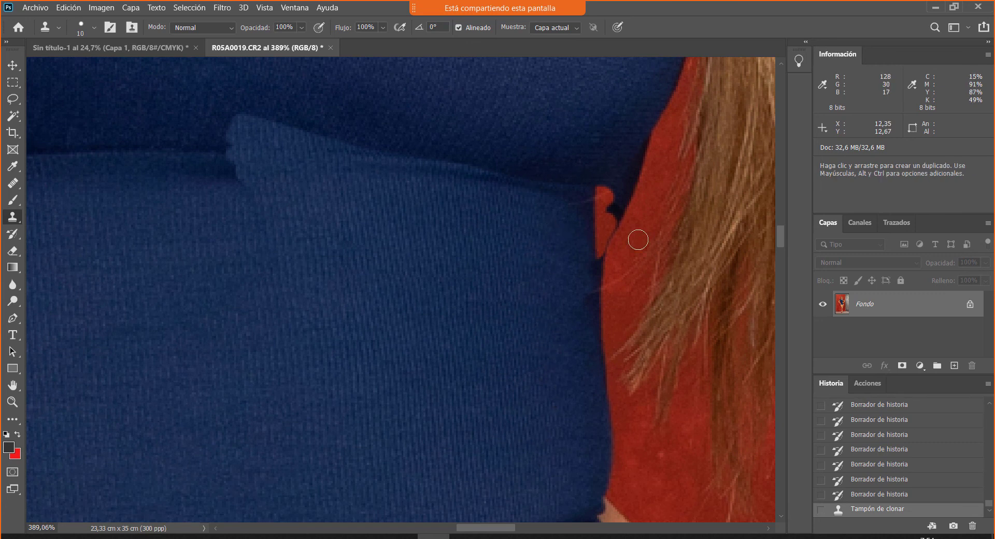
Step: Restore the waist outline and the bust fabric above the cloned patch with a 23-pixel history Eraser at 100% opacity
key("e")
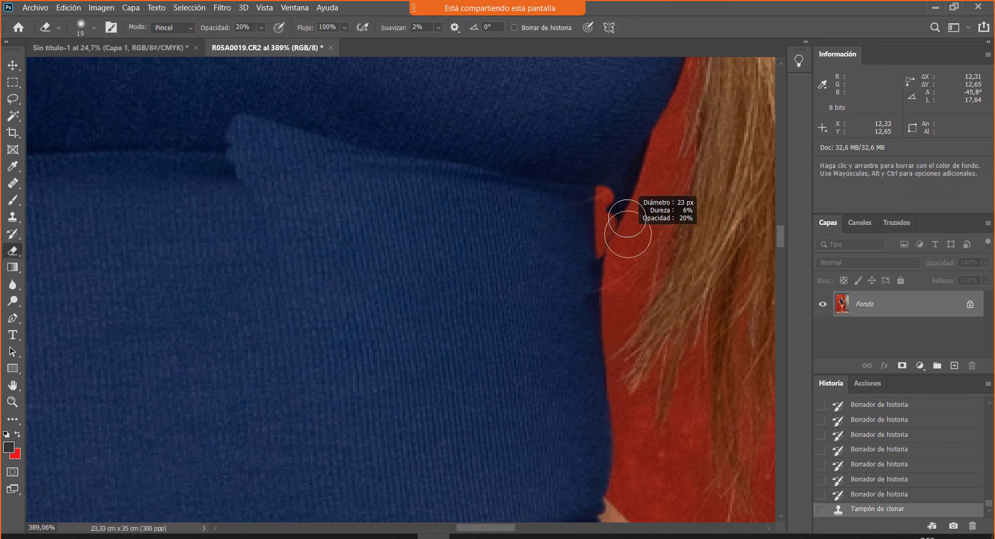
left_click_drag(605, 266, 613, 236)
mouse_move(614, 236)
left_mouse_down()
mouse_move(611, 203)
mouse_move(617, 278)
mouse_move(609, 218)
left_mouse_up()
key("0")
left_click_drag(614, 260, 608, 151)
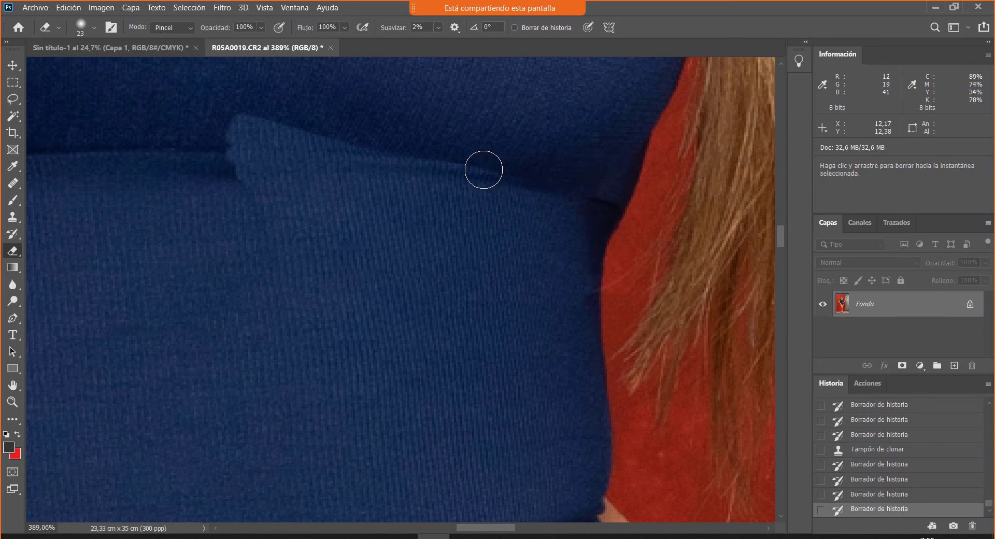
left_click_drag(242, 107, 258, 125)
mouse_move(153, 111)
left_mouse_down()
mouse_move(273, 140)
mouse_move(375, 149)
left_mouse_up()
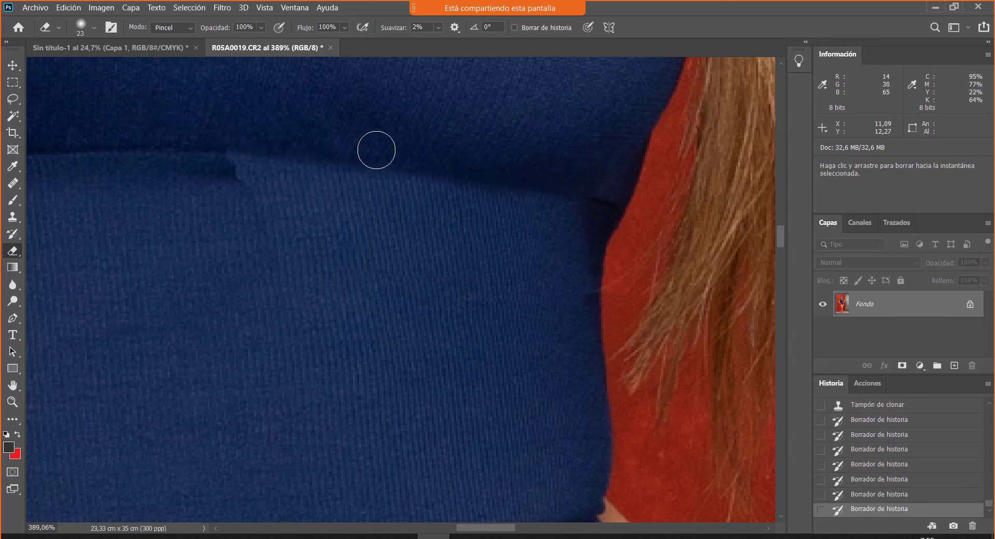
Step: Soften the inner end of the cloned patch along the under-bust fold with a 41-pixel history Eraser at 40% opacity
left_click(235, 173, "alt")
right_click(212, 186, "alt")
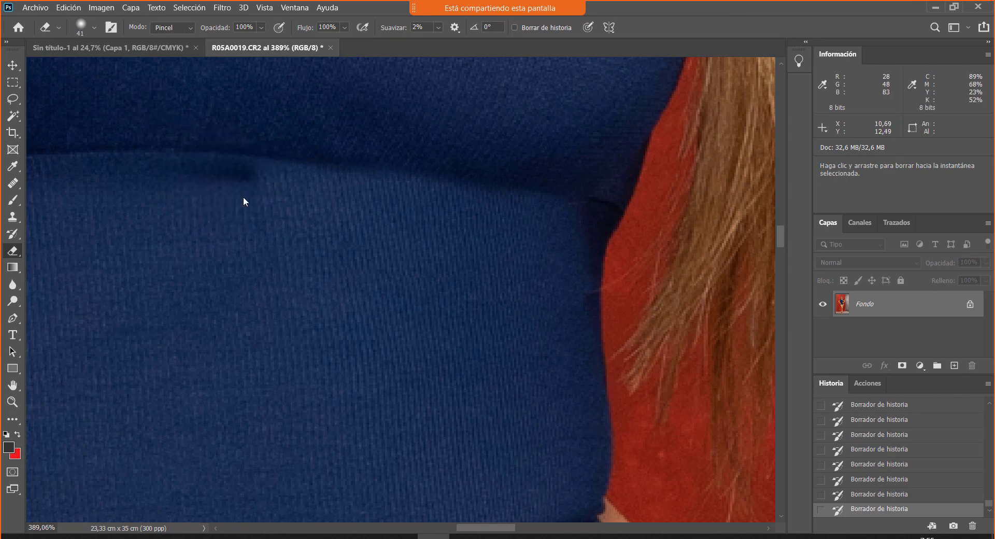
key("4")
left_click(256, 155, "alt")
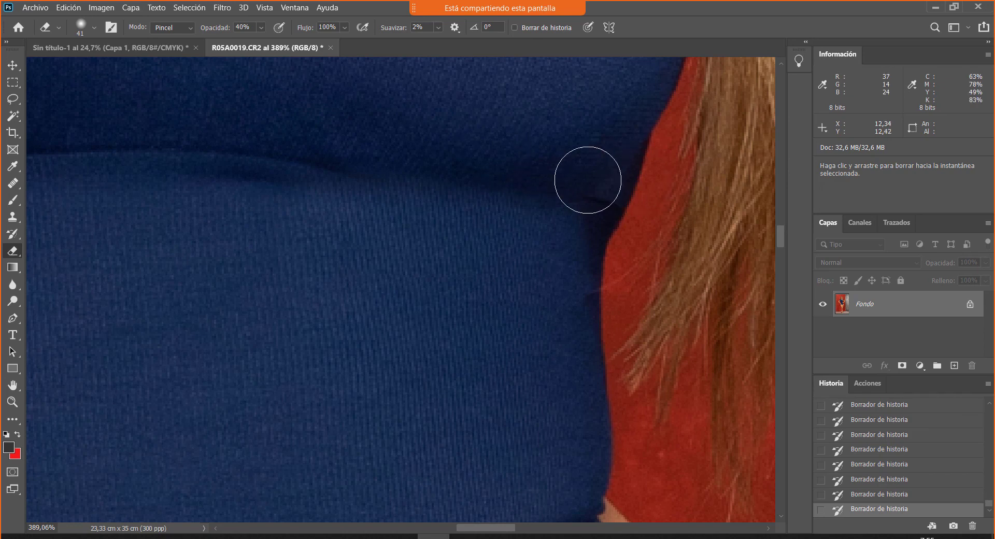
Step: Refine the under-bust fold with a 17-pixel history Eraser at 100% opacity, and blend its inner end with 35 pixels at 20%
key("0")
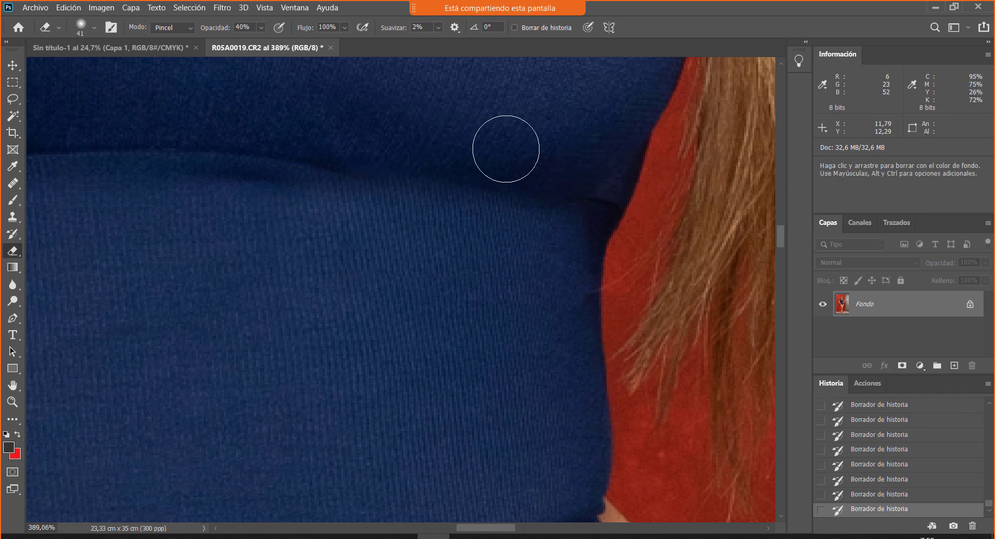
left_click_drag(507, 150, 474, 158)
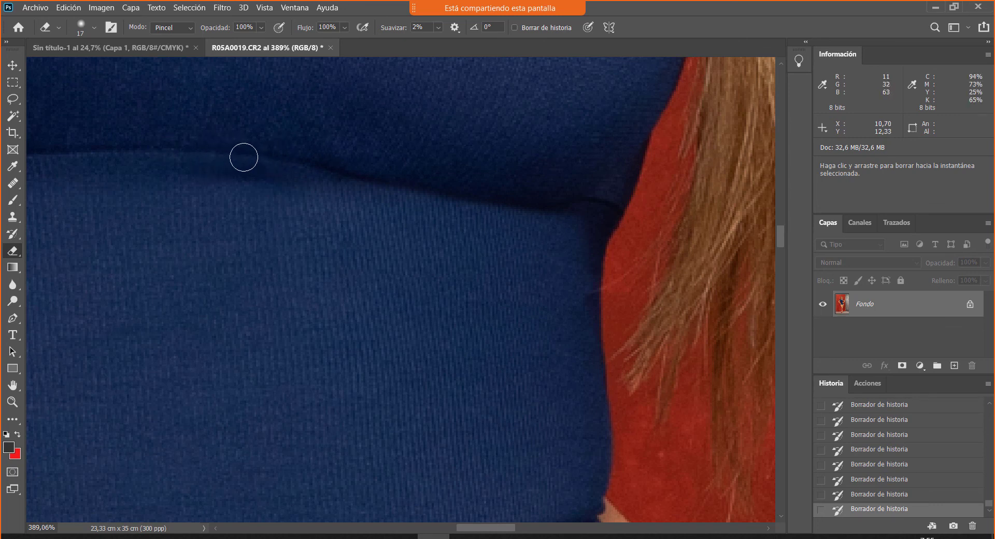
left_click_drag(223, 239, 250, 240)
key("2")
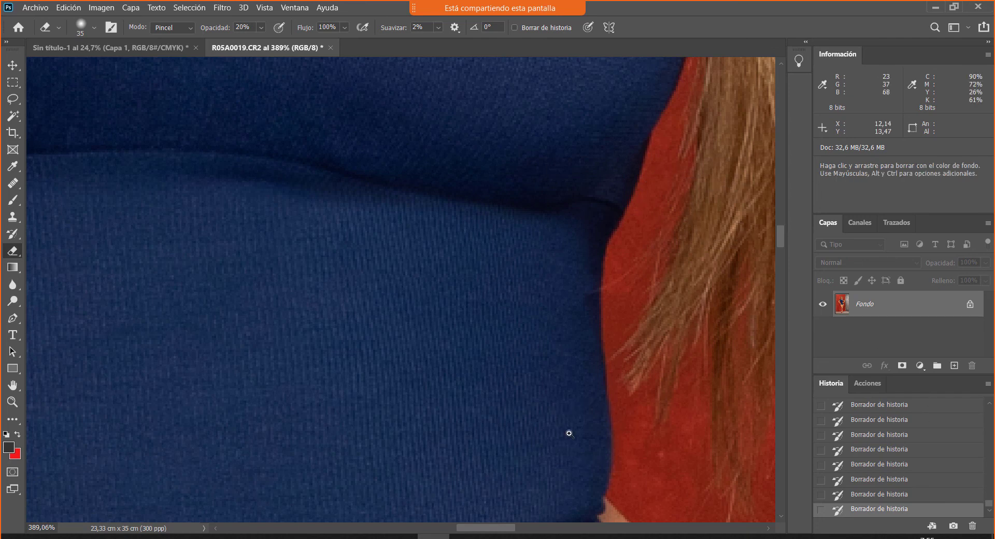
Step: Compare the retouched under-bust fold with the original snapshot, returning to the latest history state
left_click_drag(569, 433, 542, 418)
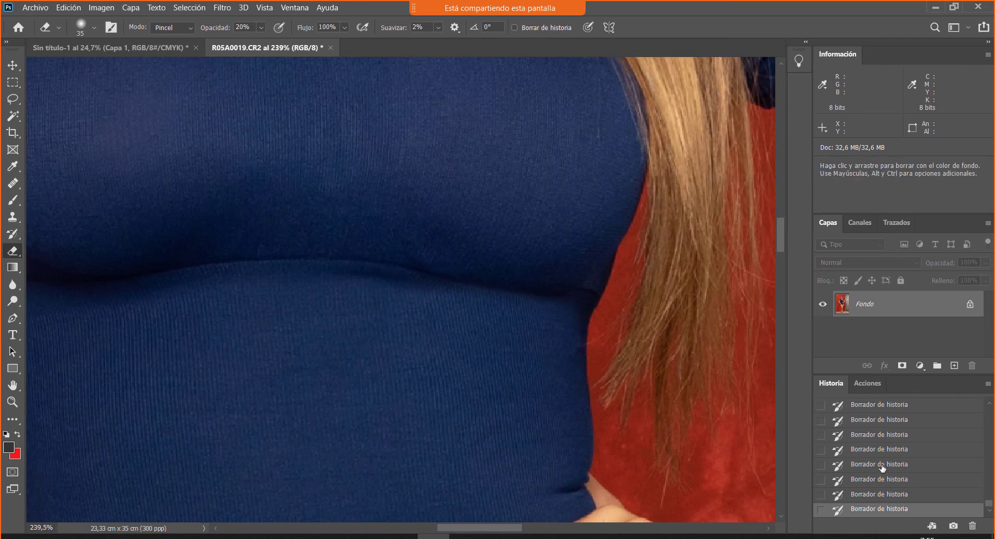
left_click_drag(642, 453, 624, 442)
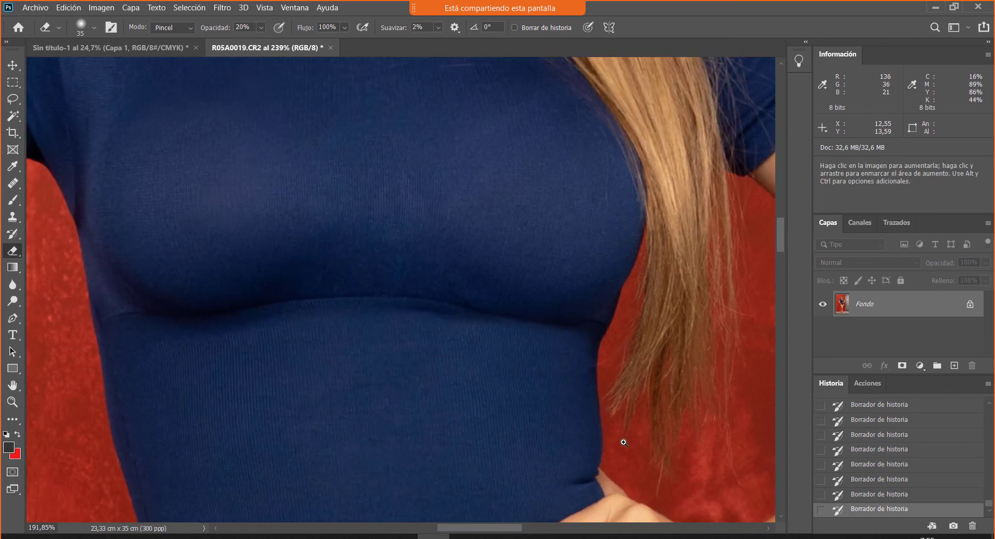
left_click_drag(638, 402, 661, 419)
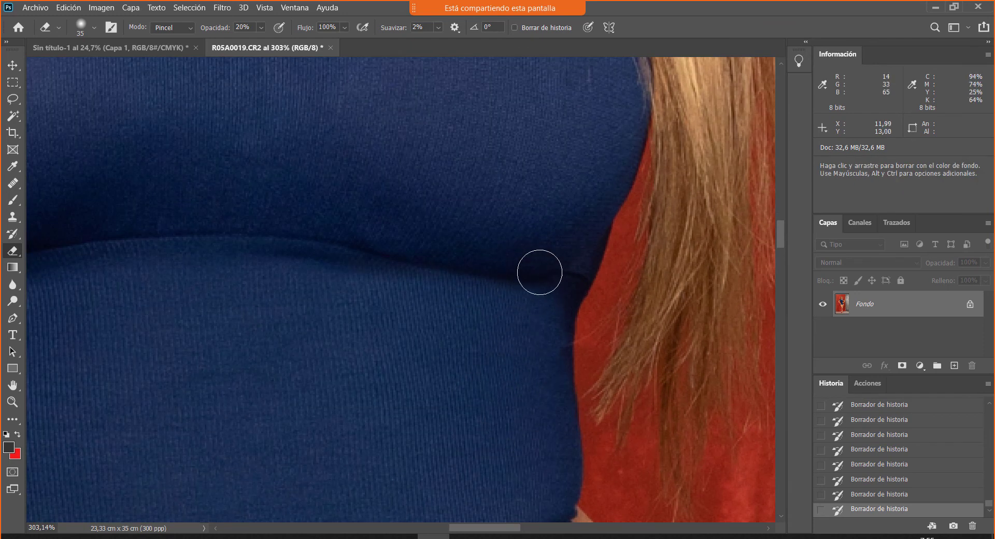
scroll(939, 415, "up", 10)
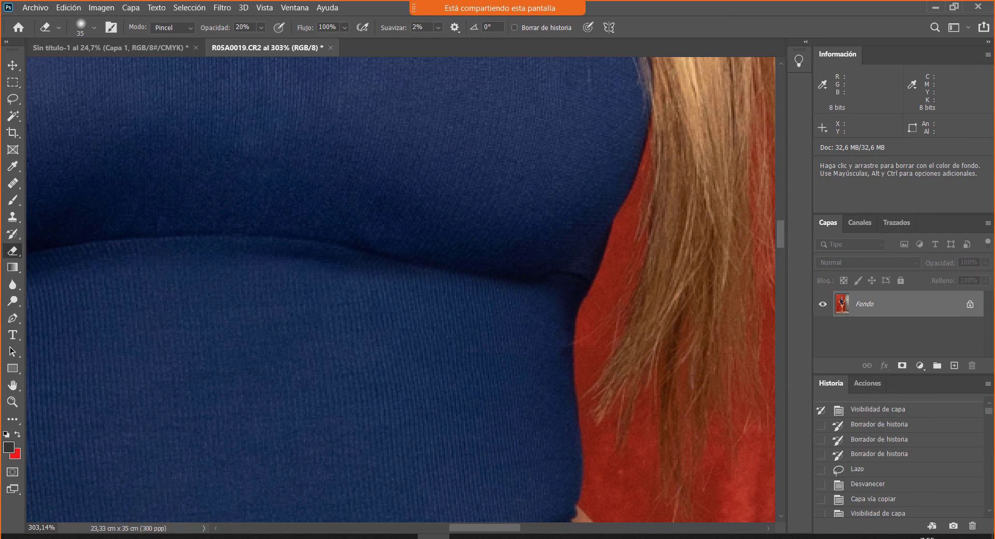
scroll(945, 435, "up", 2)
left_click(912, 414)
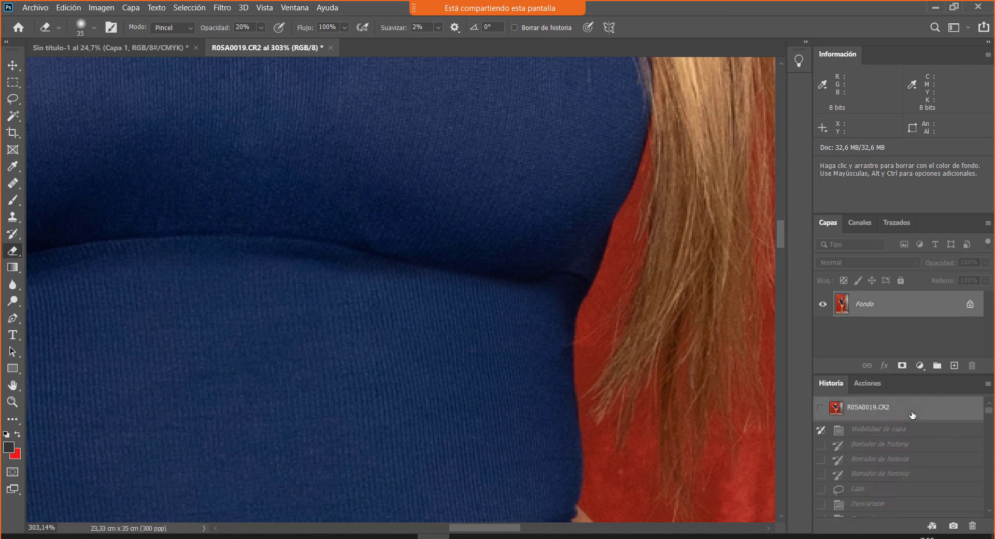
left_click_drag(990, 412, 992, 525)
left_click(915, 513)
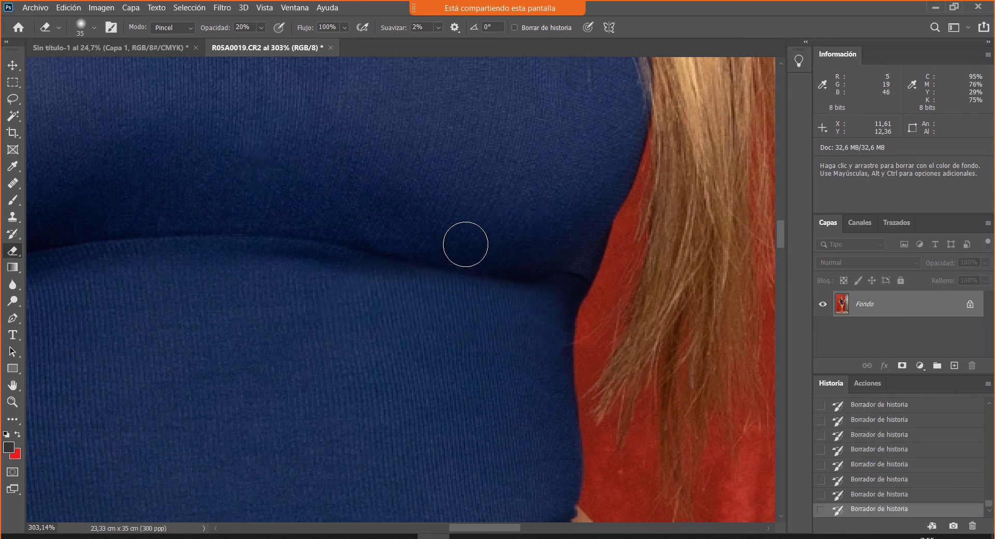
Step: Blend the fold and its shadow near the waist edge with a 21-pixel history Eraser at 20% opacity
left_click_drag(465, 245, 452, 248)
mouse_move(388, 241)
left_mouse_down()
mouse_move(480, 271)
mouse_move(585, 265)
mouse_move(464, 264)
mouse_move(350, 232)
mouse_move(536, 271)
mouse_move(517, 279)
mouse_move(371, 245)
mouse_move(620, 284)
mouse_move(426, 260)
mouse_move(576, 280)
mouse_move(591, 294)
mouse_move(494, 282)
left_mouse_up()
mouse_move(559, 286)
left_mouse_down()
mouse_move(398, 251)
mouse_move(593, 278)
mouse_move(540, 278)
mouse_move(225, 214)
mouse_move(627, 302)
mouse_move(459, 262)
mouse_move(573, 332)
left_mouse_up()
scroll(573, 332, "down", 6, "alt")
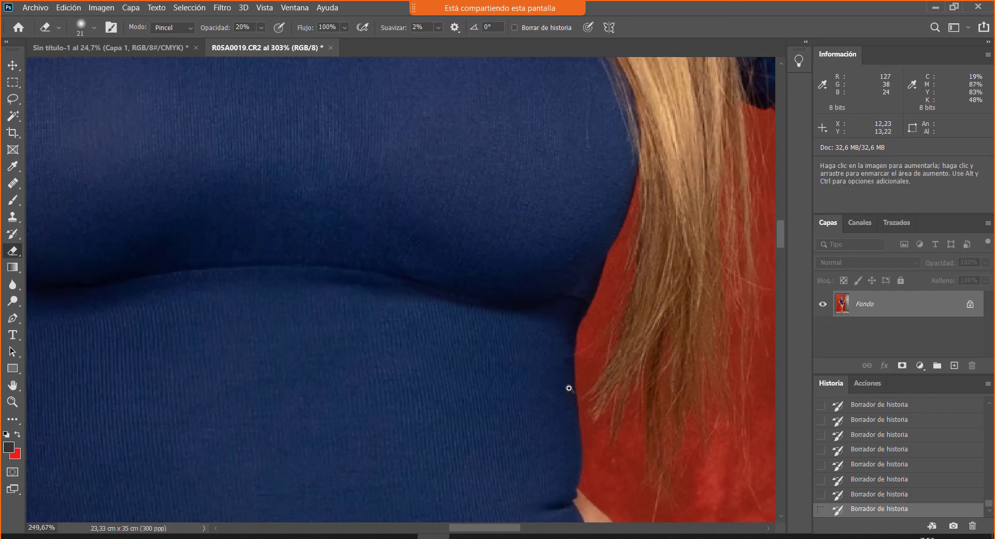
Step: Examine the waist edge and the small crease above the hand, both close up and with the torso in view
left_click_drag(560, 426, 484, 360)
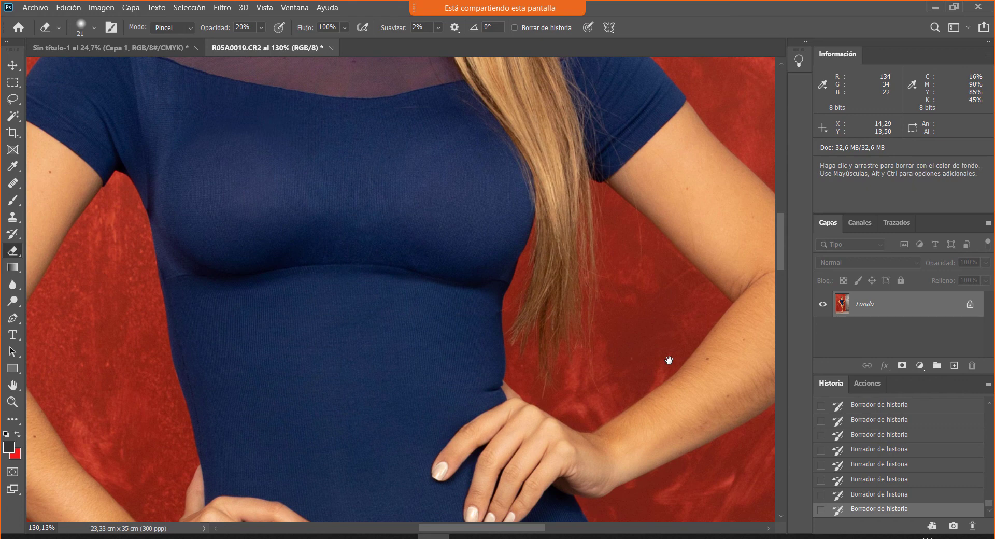
scroll(495, 386, "up", 6, "alt")
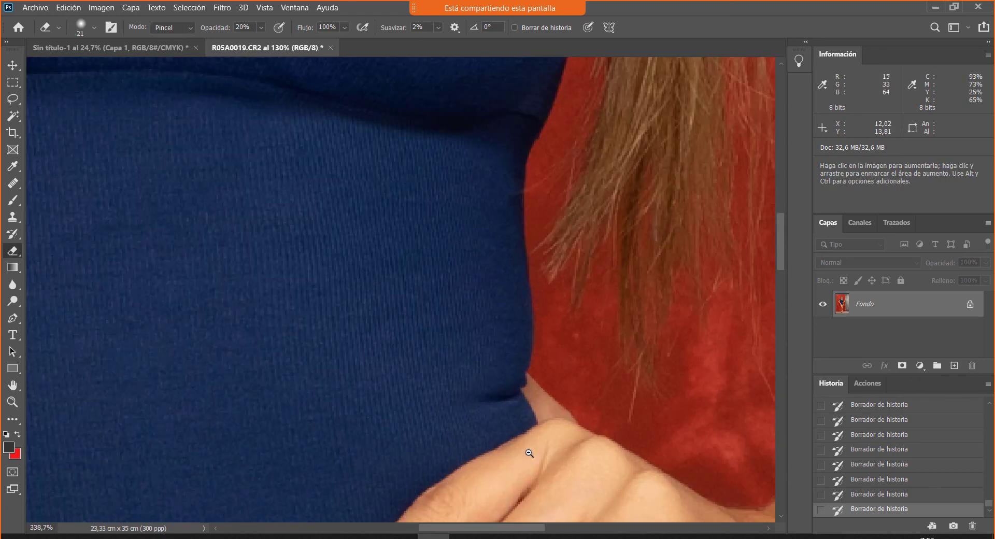
scroll(498, 377, "up", 1, "alt")
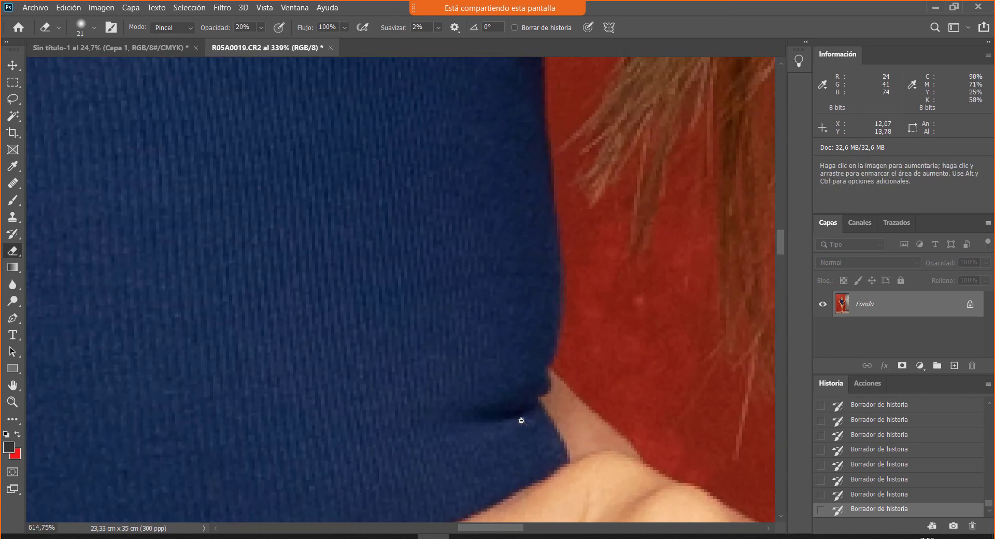
scroll(499, 379, "up", 1, "alt")
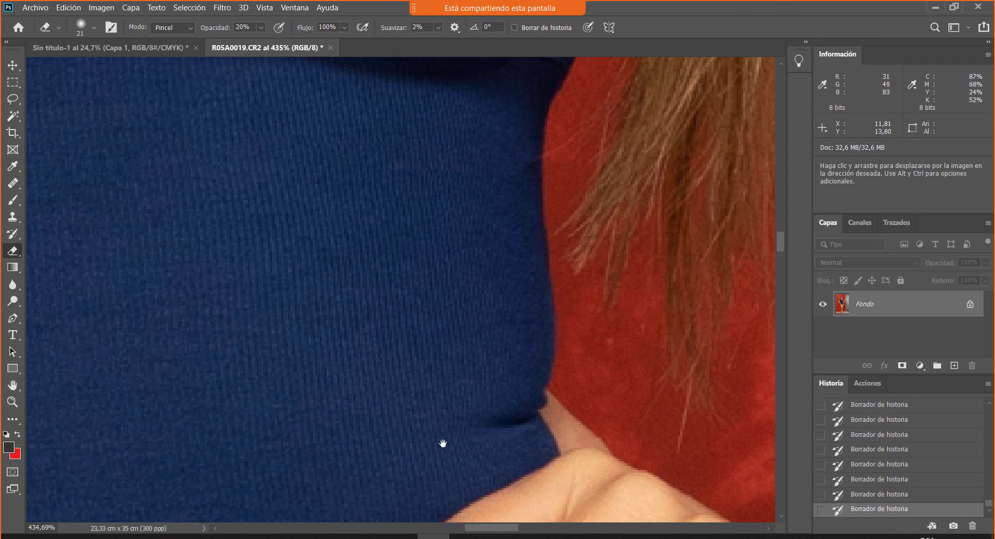
scroll(453, 430, "down", 5)
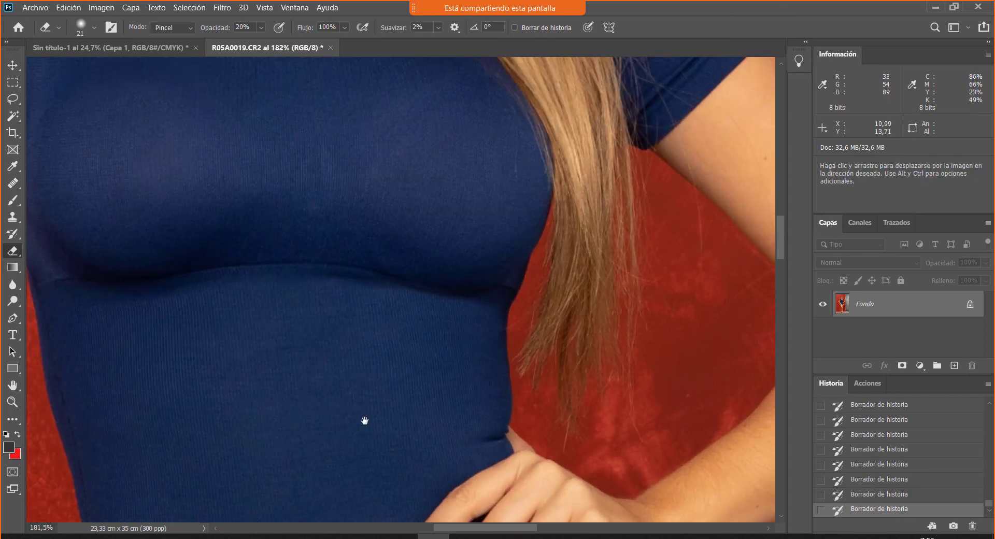
Step: Examine the figure from the face through the neckline and chest to the waist and hips for areas still needing retouching
left_click_drag(362, 419, 485, 390)
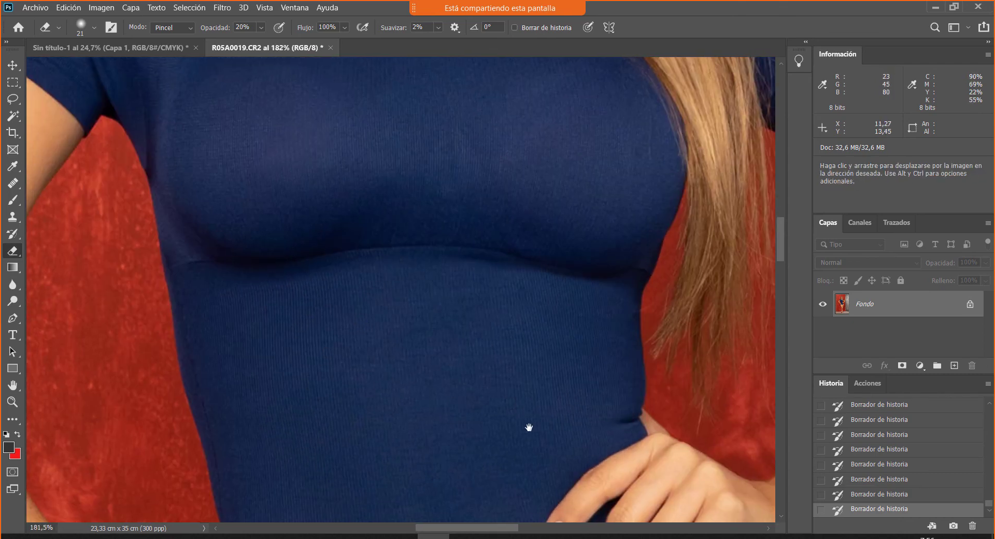
left_click_drag(530, 427, 511, 309)
left_click_drag(602, 289, 584, 486)
left_click_drag(680, 238, 622, 289)
left_click_drag(590, 133, 589, 351)
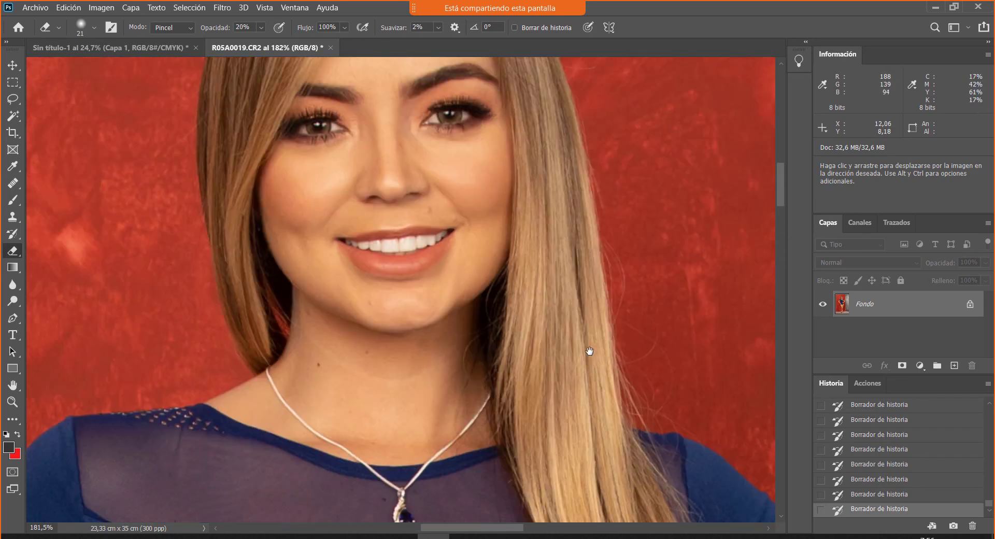
left_click_drag(542, 146, 559, 312)
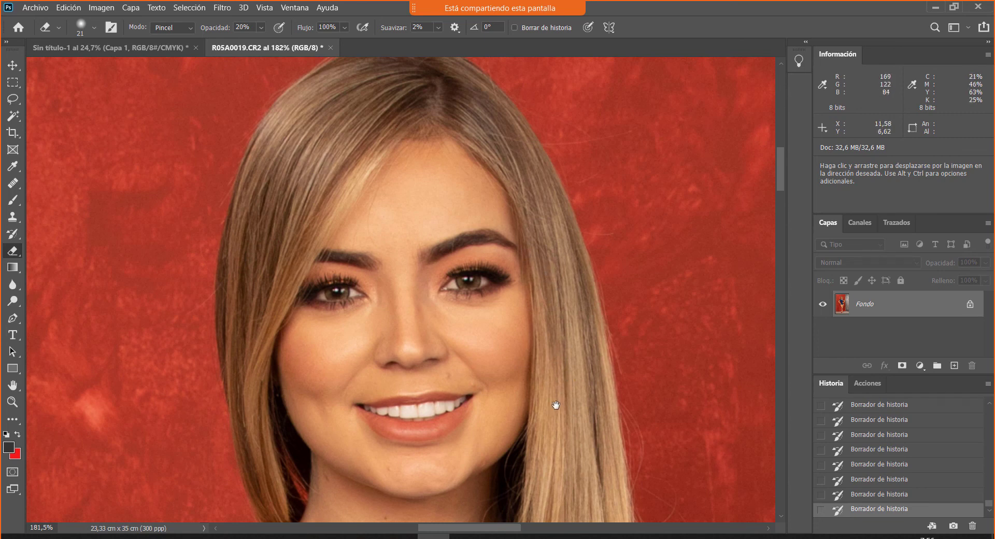
left_click_drag(535, 449, 502, 245)
left_click_drag(504, 293, 500, 160)
left_click_drag(511, 415, 506, 344)
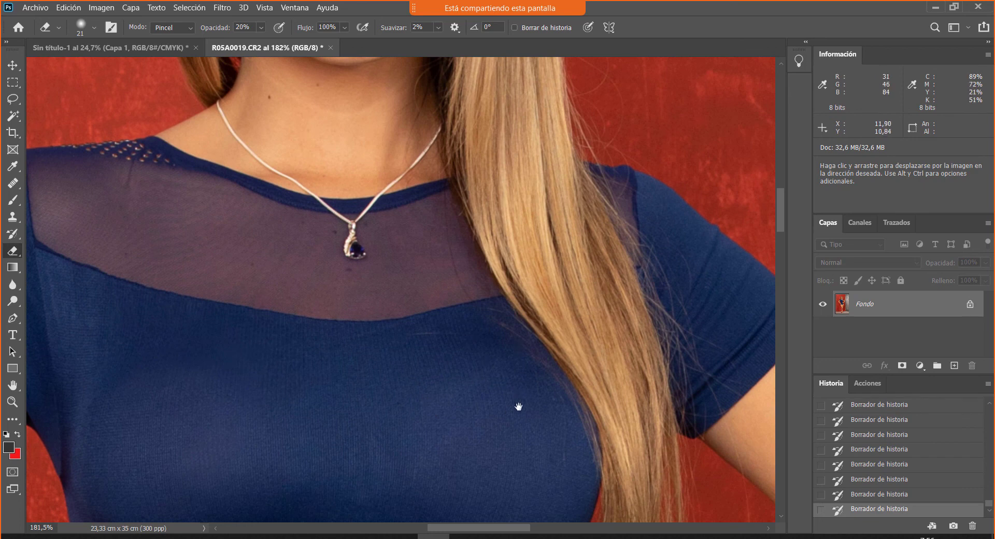
left_click_drag(518, 406, 485, 316)
left_click_drag(516, 403, 520, 246)
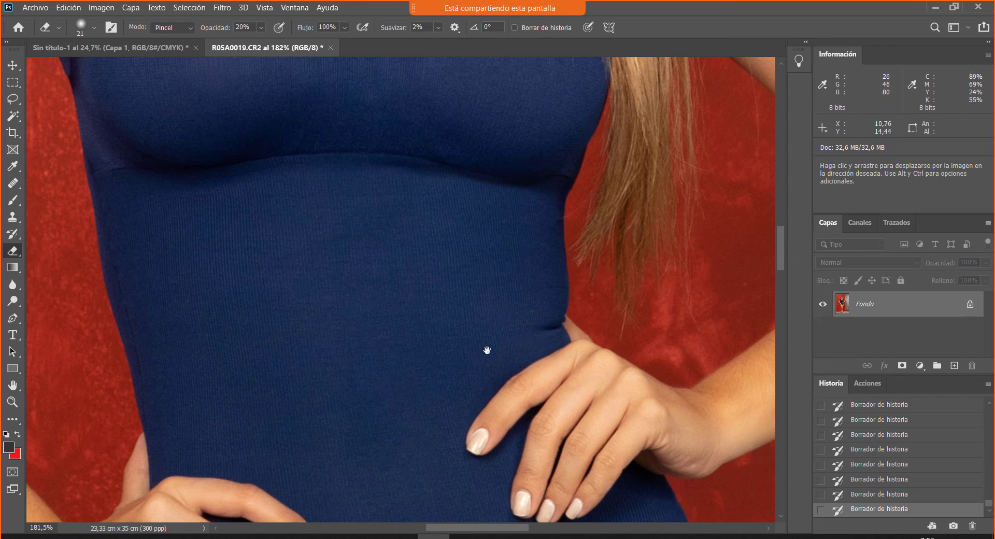
left_click_drag(553, 459, 515, 318)
left_click_drag(492, 452, 522, 297)
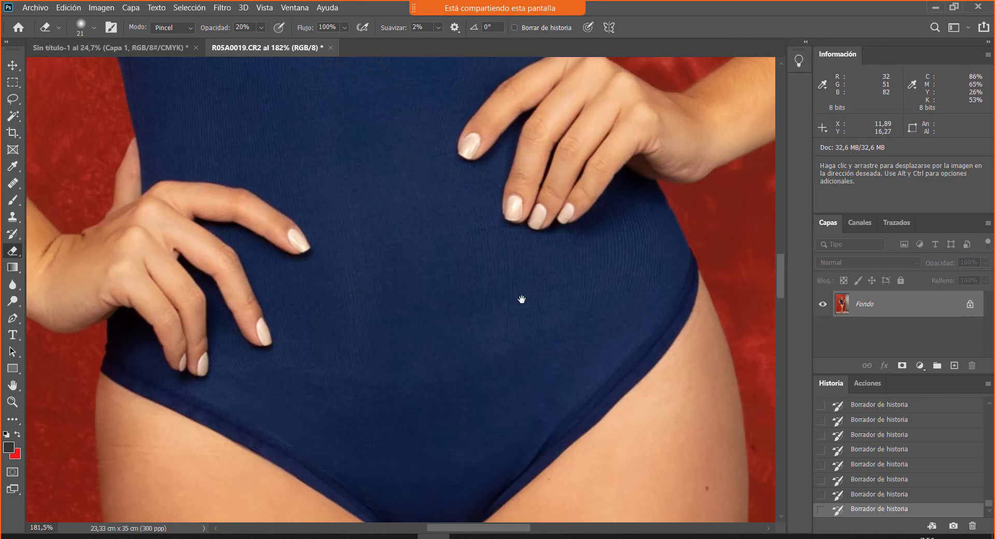
left_click_drag(512, 394, 500, 311)
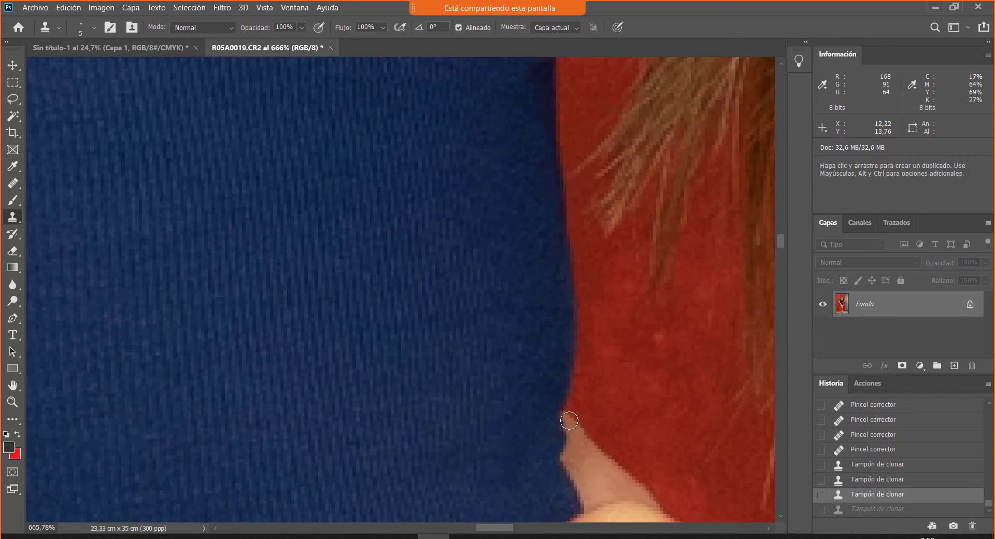
Step: Clone skin over the jagged bodysuit edge just above the hand with a 5-pixel Clone Stamp, sampling from the nearby arm
left_click(575, 453)
left_click(573, 436)
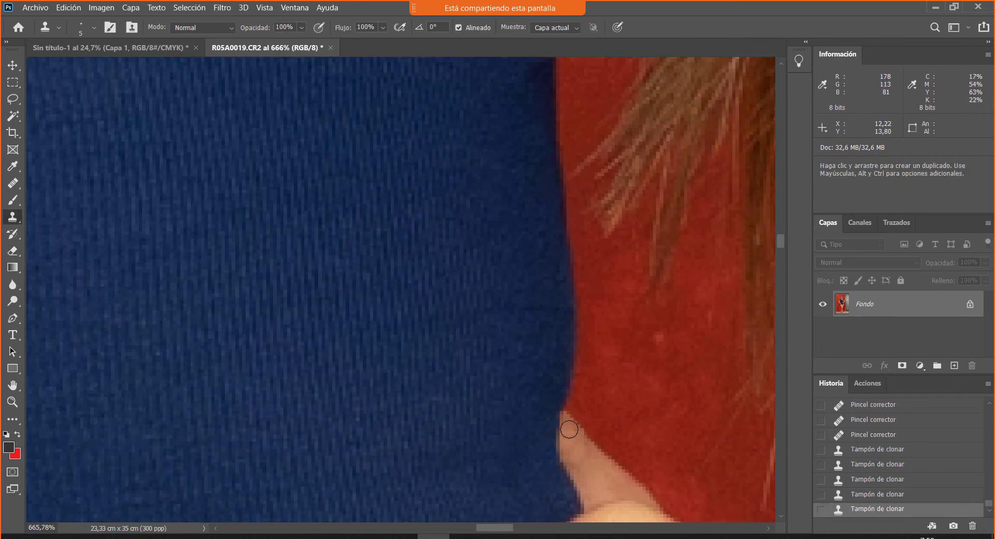
left_click(589, 462, "alt")
left_click(570, 442)
left_click(578, 445)
left_click(571, 436)
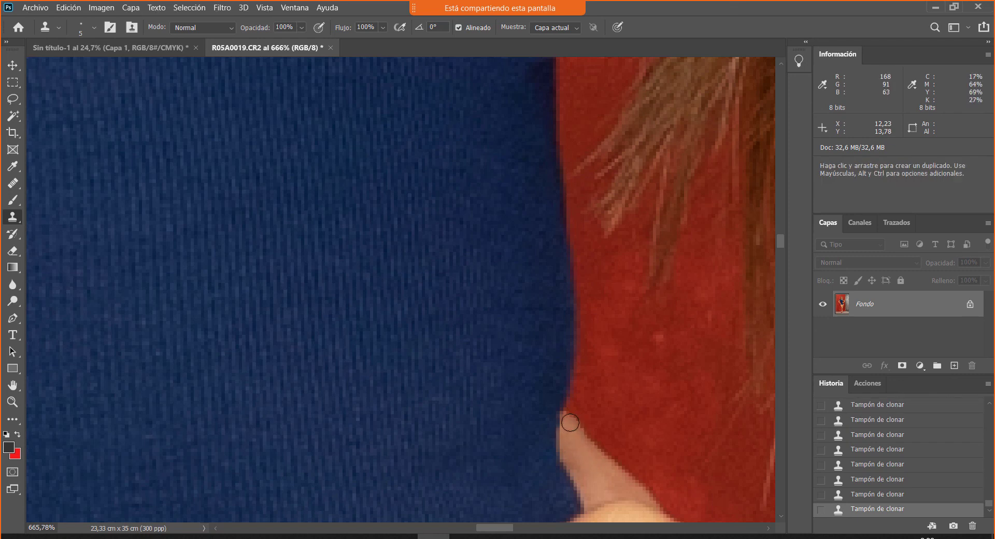
Step: Straighten the bulging waist edge between the under-bust fold and the hand by cloning red background along it, undoing one unwanted stroke
left_click_drag(568, 396, 578, 324)
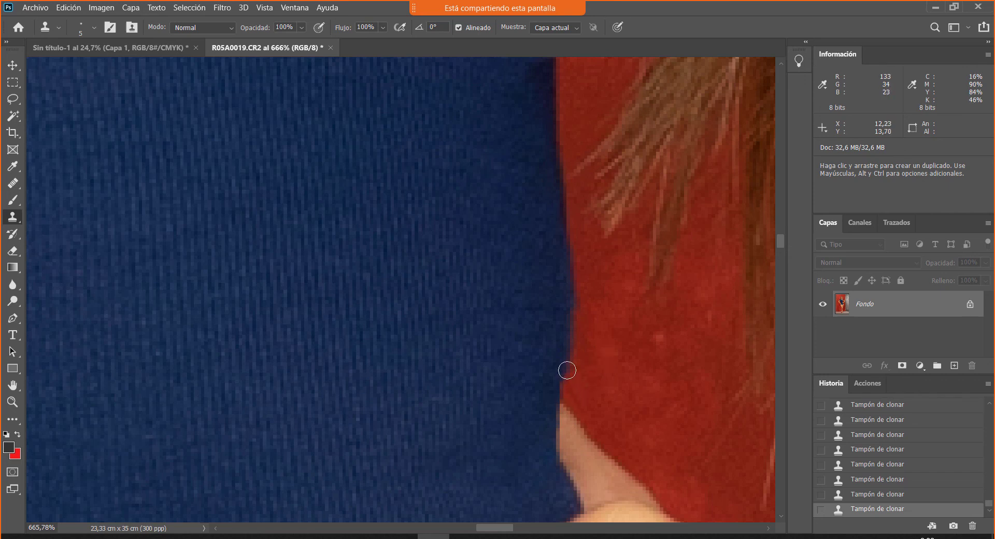
scroll(570, 368, "down", 3)
left_click_drag(578, 212, 577, 373)
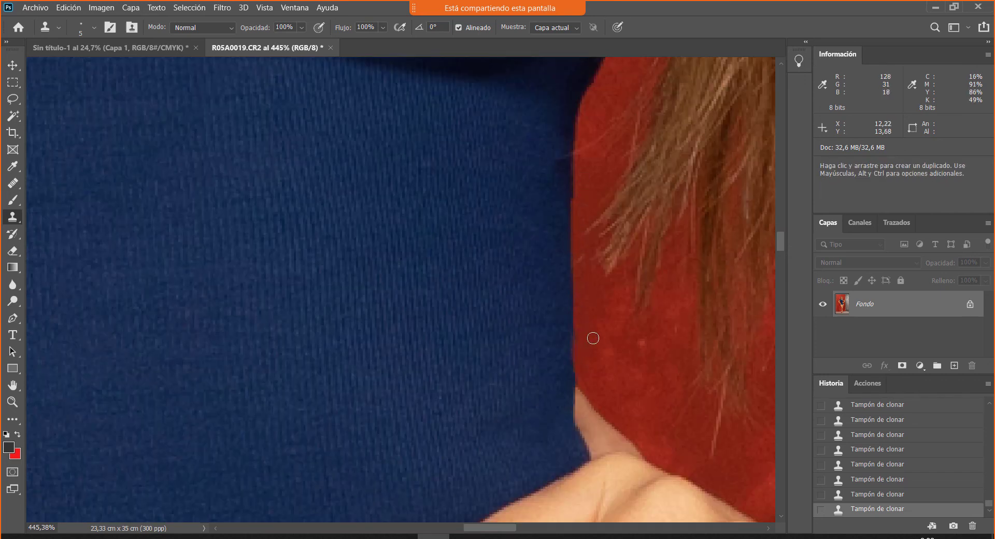
key("ctrl+z")
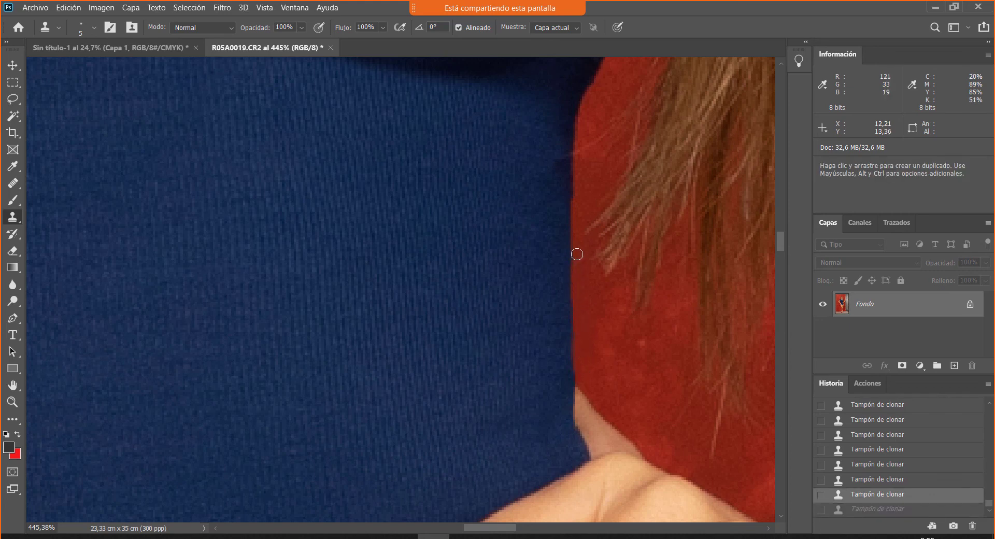
mouse_move(573, 177)
left_mouse_down()
mouse_move(580, 104)
mouse_move(602, 78)
left_mouse_up()
scroll(586, 262, "up", 4)
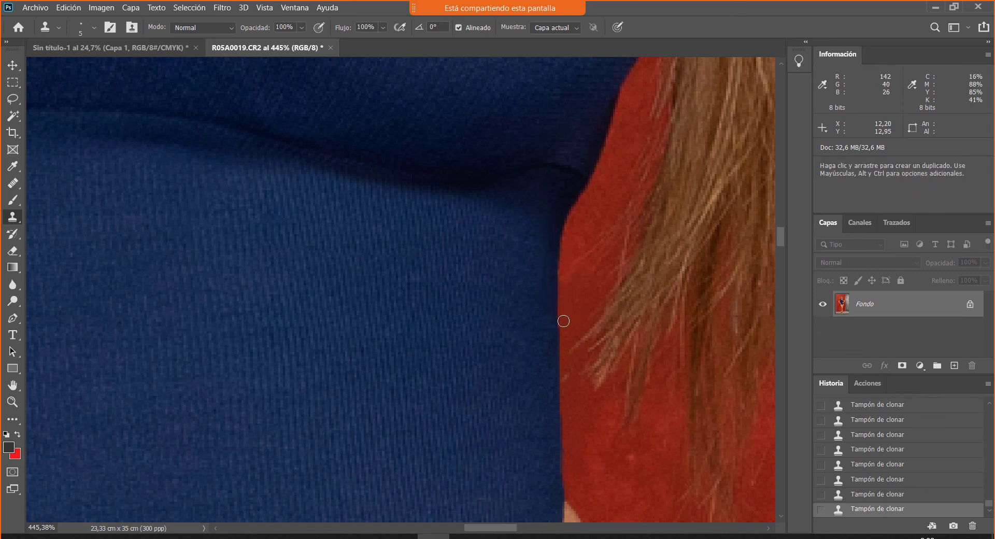
Step: Undo a long clone stroke down the waist edge and clone a fresh patch of red background along its lower part
left_click_drag(563, 321, 569, 494)
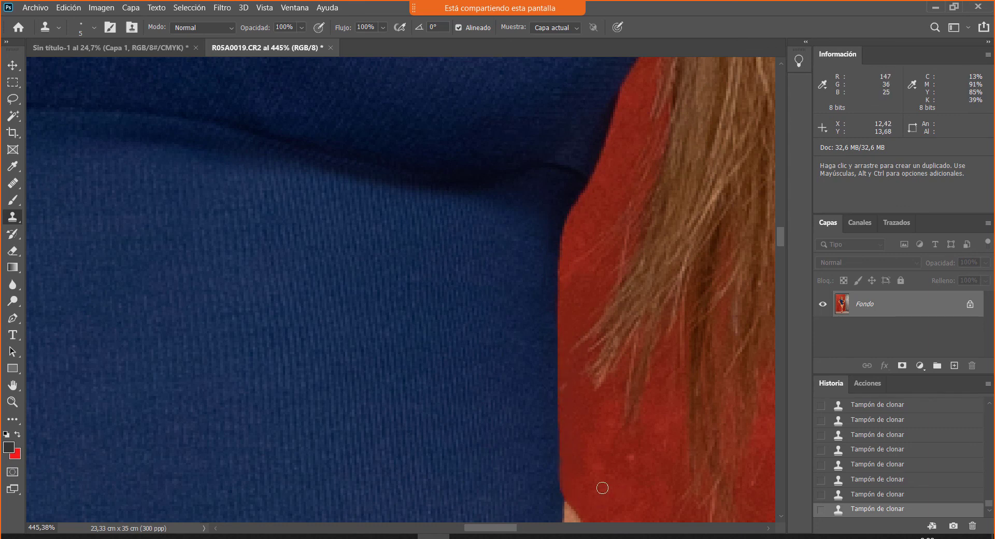
key("ctrl+z")
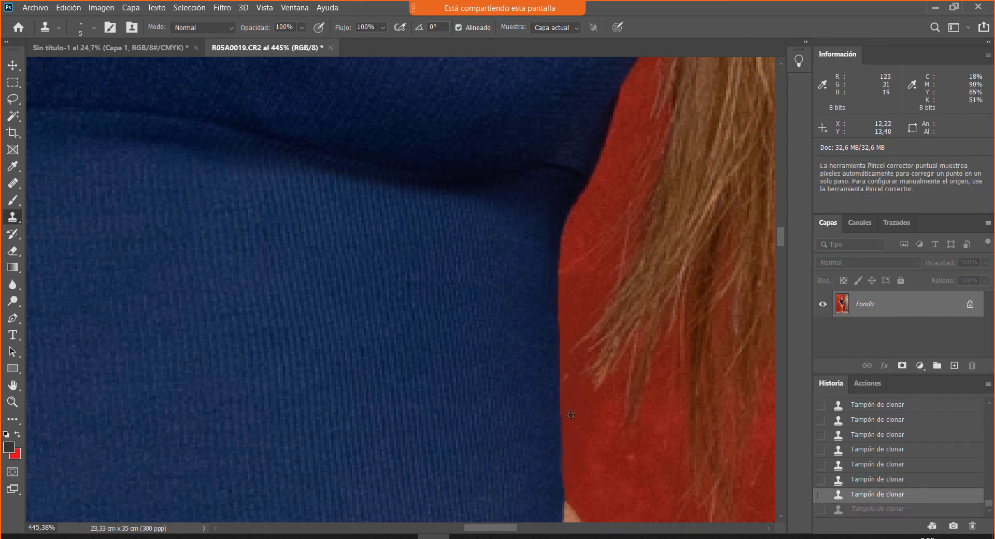
left_click(571, 490)
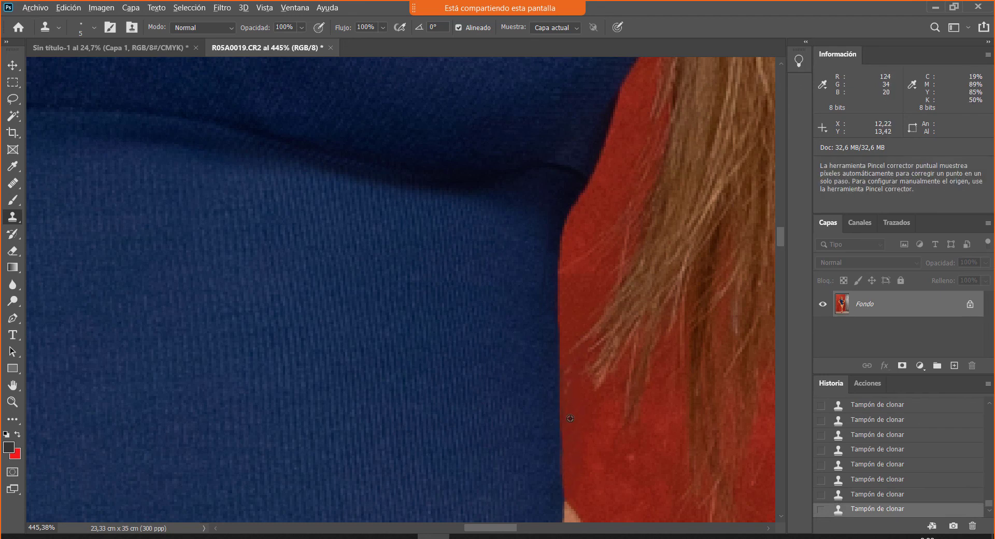
scroll(570, 381, "up", 3)
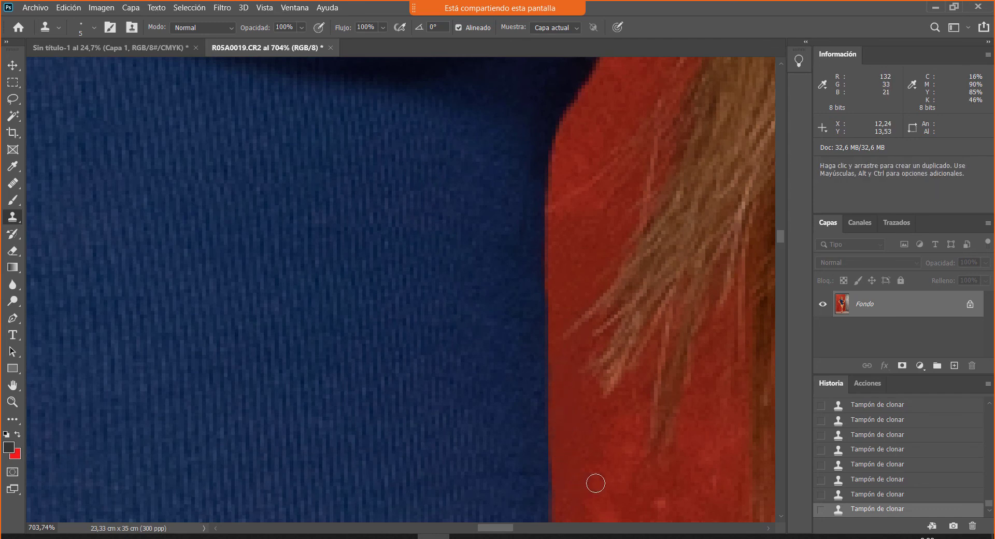
left_click_drag(595, 482, 544, 372)
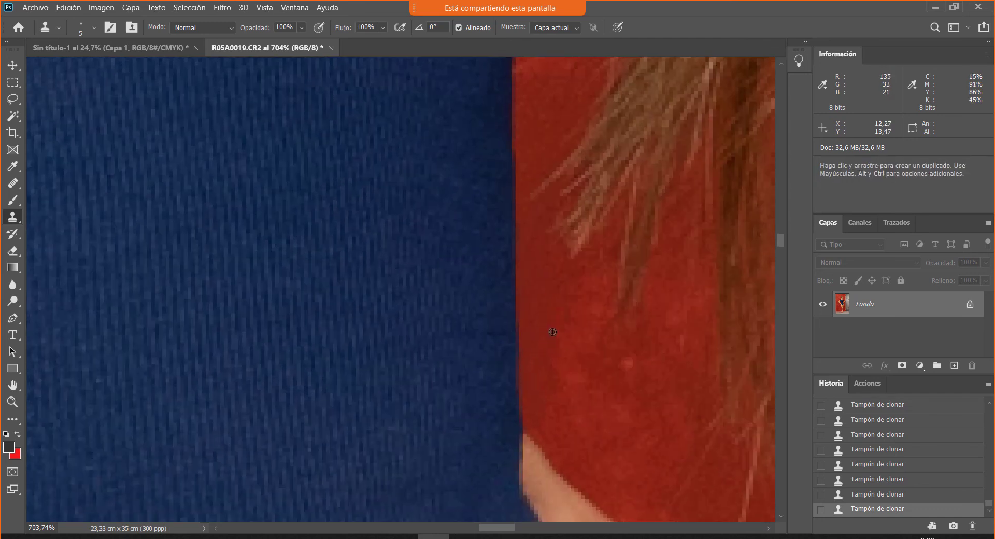
Step: Compare the waist edge before and after the last clone stroke, returning to the retouched state
scroll(539, 348, "down", 3)
scroll(539, 348, "down", 1)
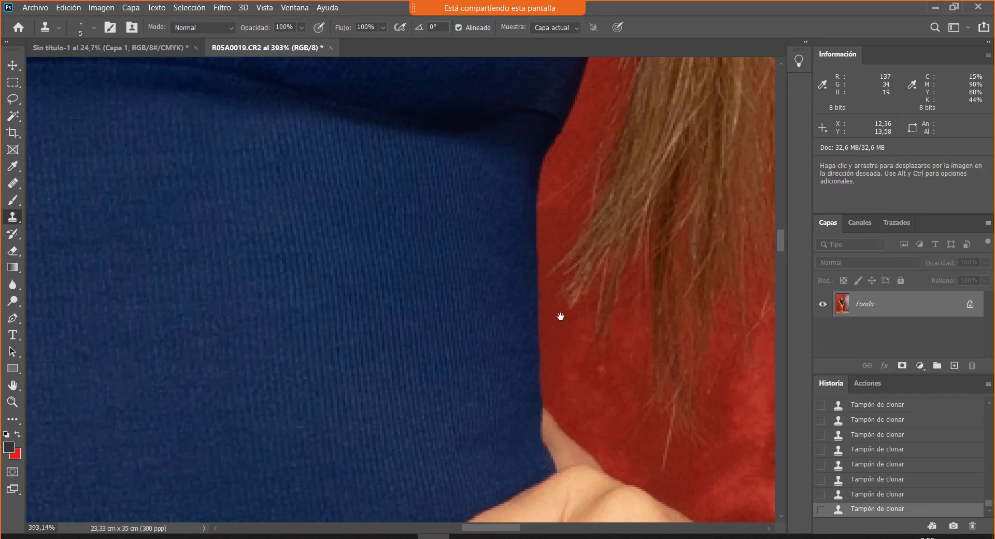
left_click(545, 179, "alt")
key("ctrl+z")
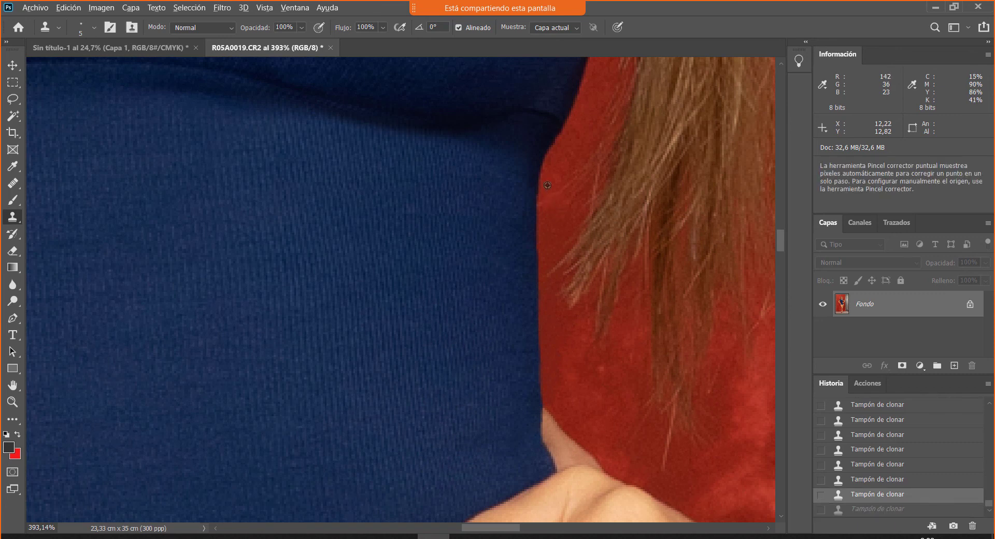
key("ctrl+shift+z")
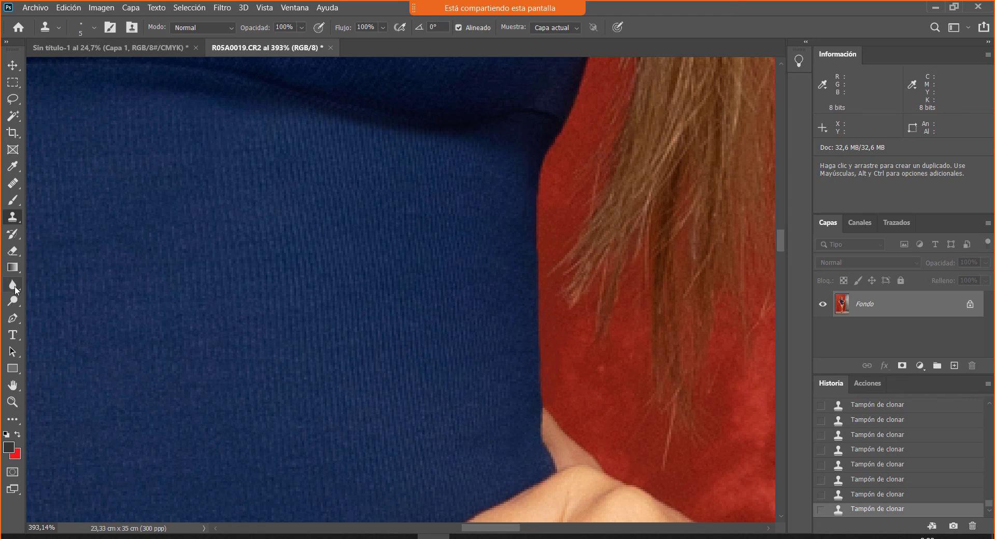
Step: Soften the waist edge from the under-bust fold down to the hand using the Blur tool at 100% strength with a very small brush
left_click_drag(14, 287, 52, 286)
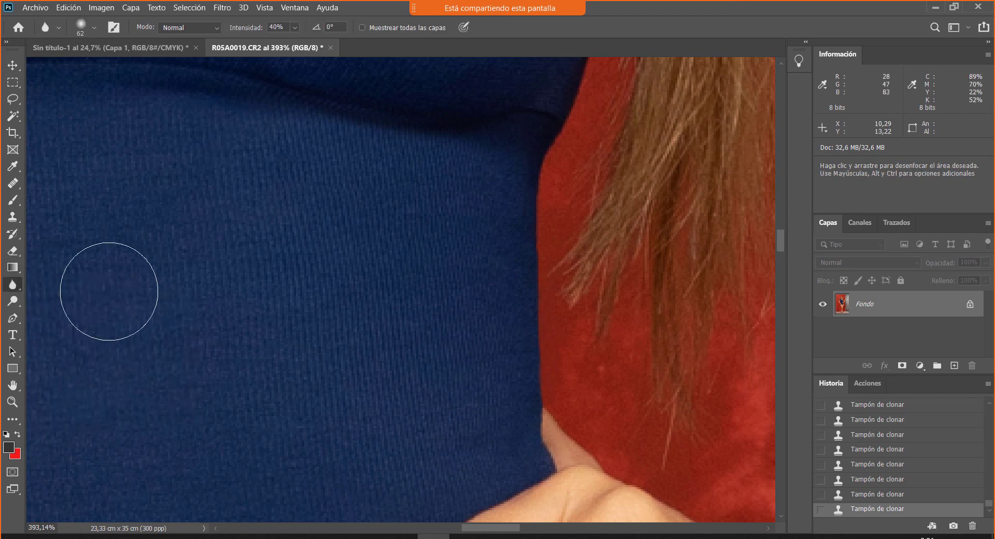
left_click_drag(554, 323, 487, 324)
left_click(295, 27)
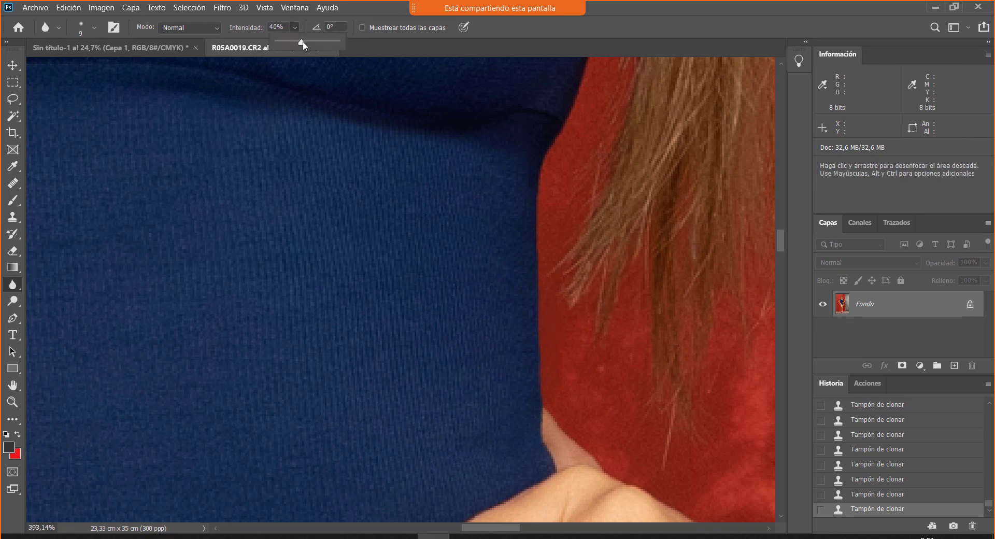
left_click_drag(300, 42, 342, 43)
mouse_move(540, 169)
left_mouse_down()
mouse_move(538, 408)
mouse_move(547, 400)
left_mouse_up()
scroll(539, 390, "up", 3)
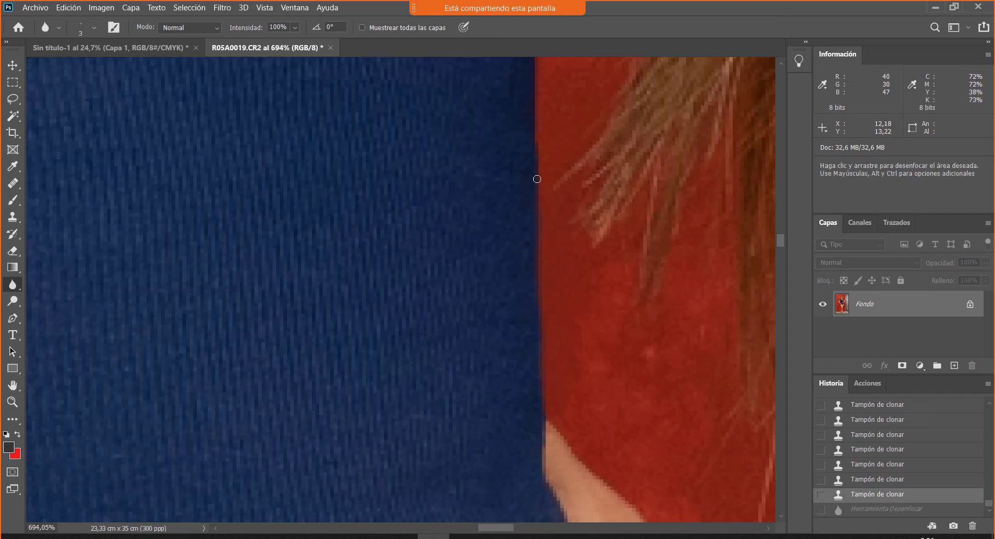
key("ctrl+shift+z")
Step: Blur the curved bodysuit edge just below the under-bust fold with a 3-pixel brush at 100% strength
scroll(536, 233, "up", 5)
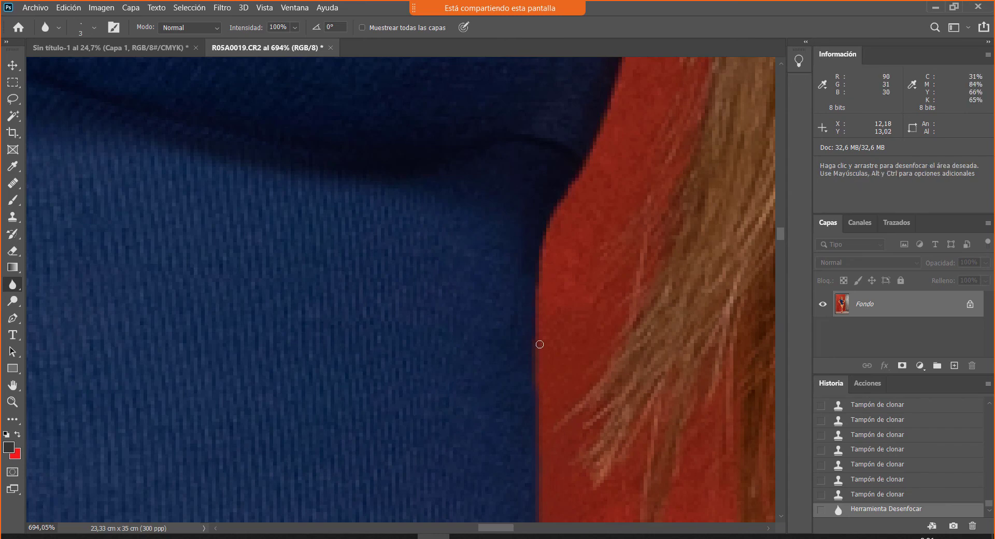
left_click(562, 202)
left_click_drag(571, 187, 548, 237)
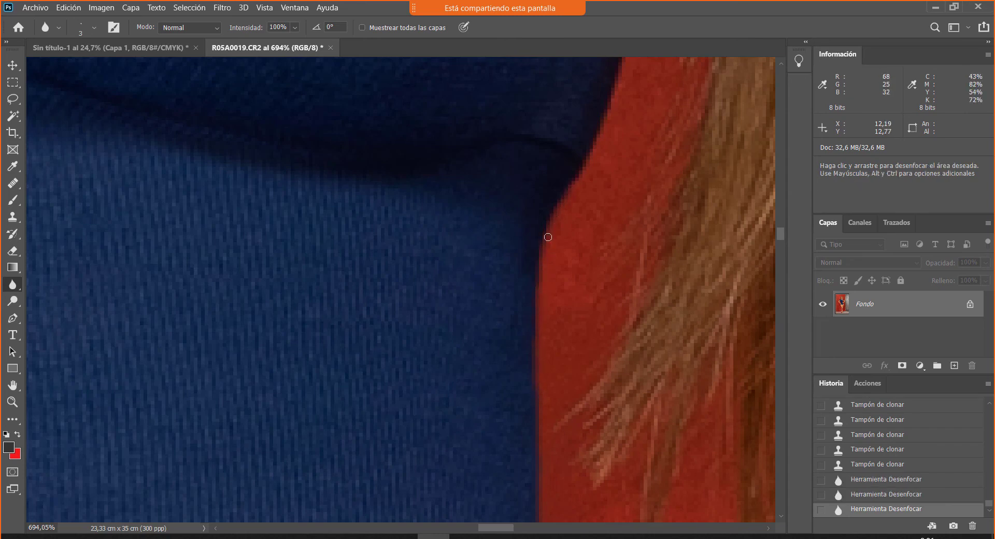
Step: Examine the softened waist edge up close and then the whole figure for the naturalness of the outline
scroll(537, 370, "down", 5)
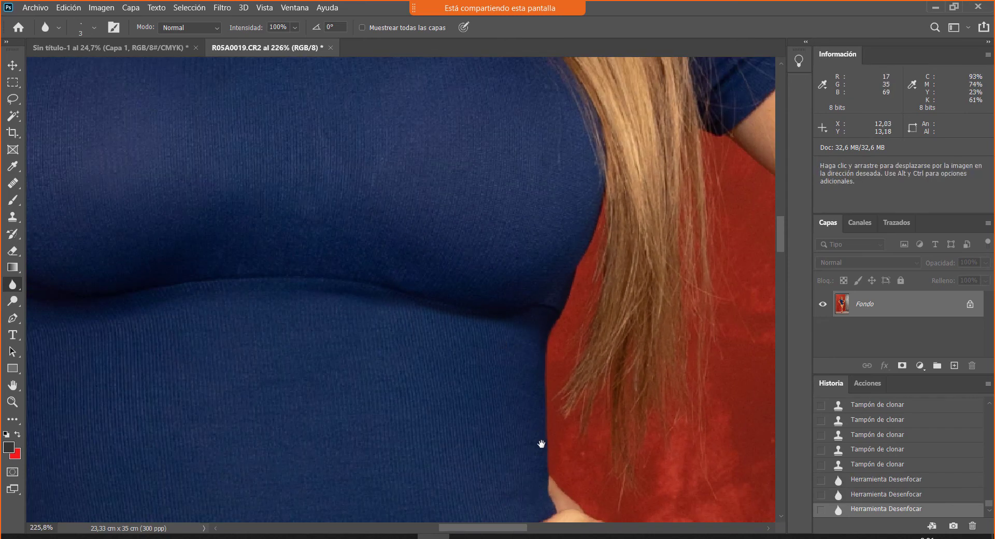
left_click_drag(540, 446, 506, 394)
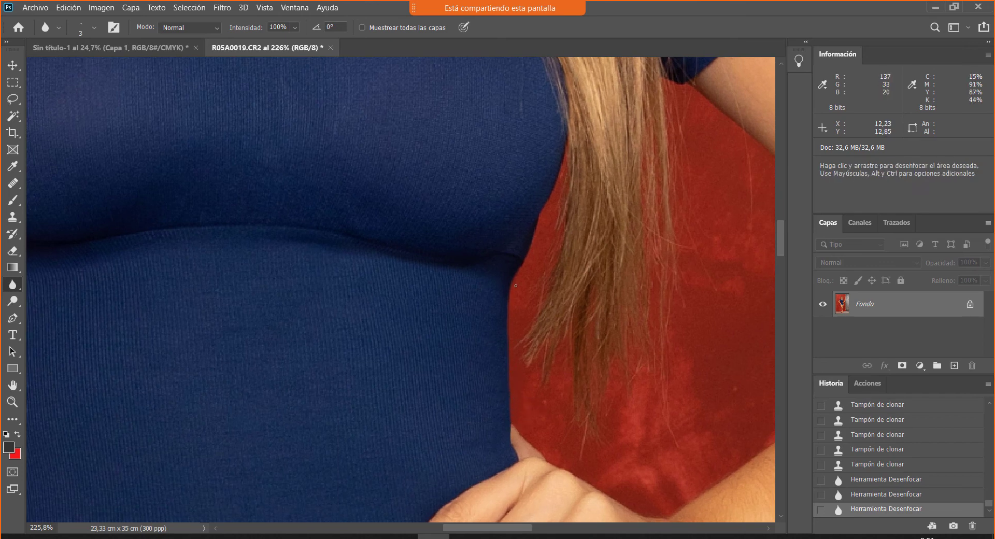
scroll(539, 446, "up", 5)
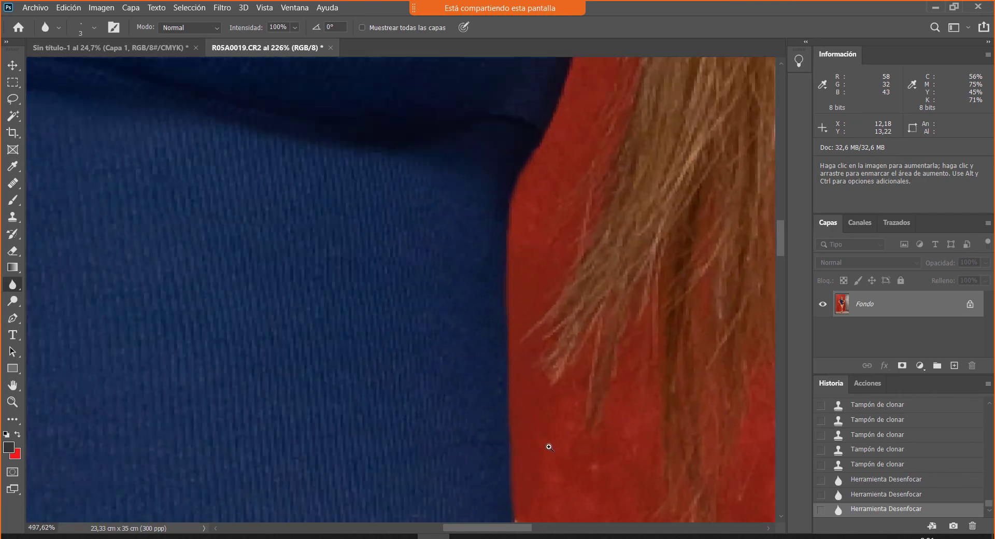
left_click_drag(524, 435, 514, 407)
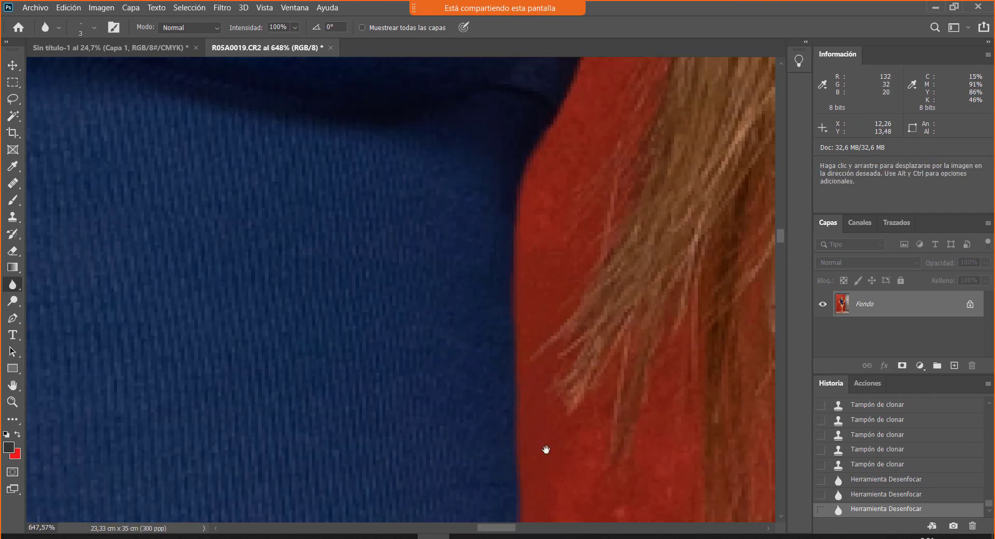
left_click_drag(546, 450, 460, 338)
left_click_drag(520, 447, 492, 362)
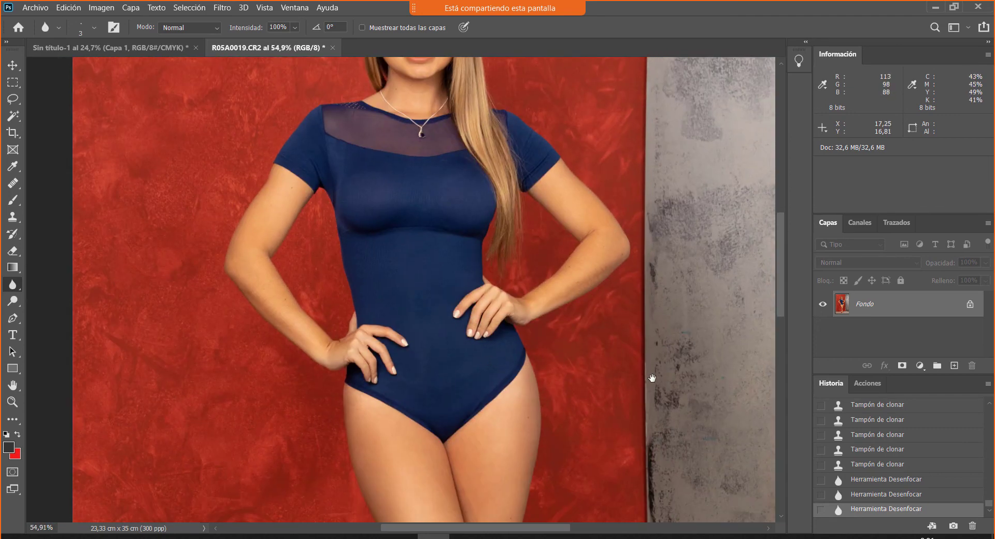
key("ctrl+minus")
key("ctrl+minus")
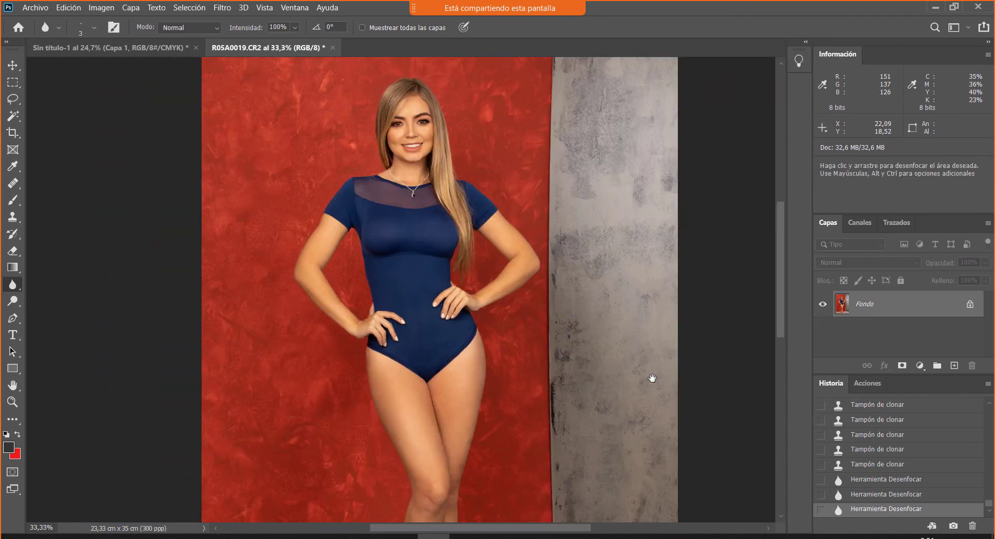